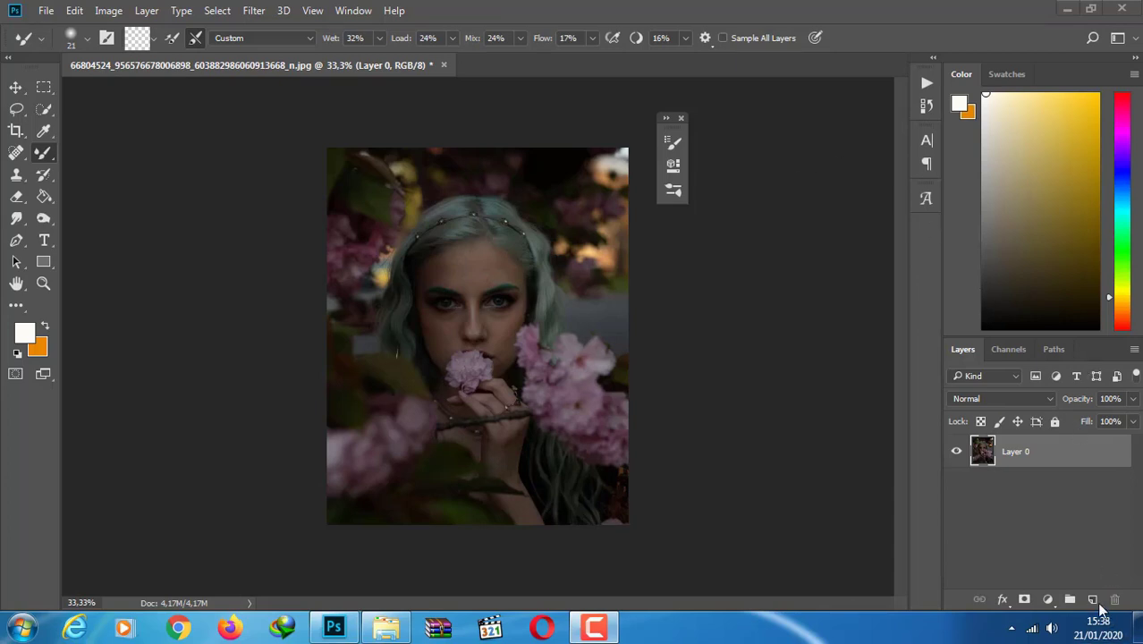
Duplicate the photo layer and raise the copy's Camera Raw exposure to about +2.1
key("ctrl+j")
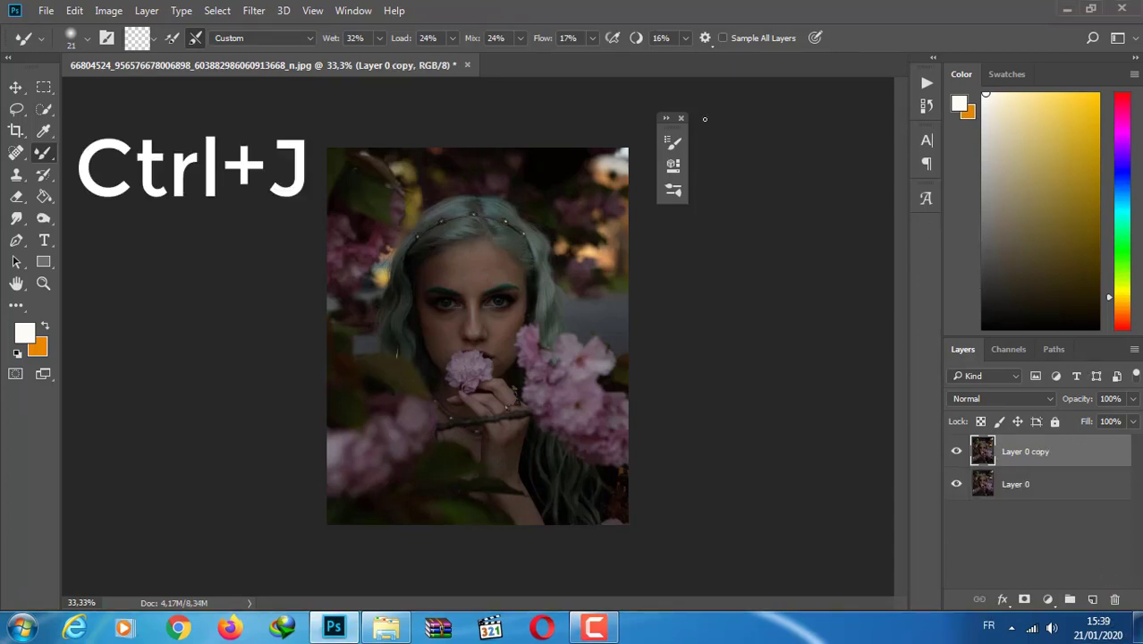
left_click_drag(672, 118, 866, 115)
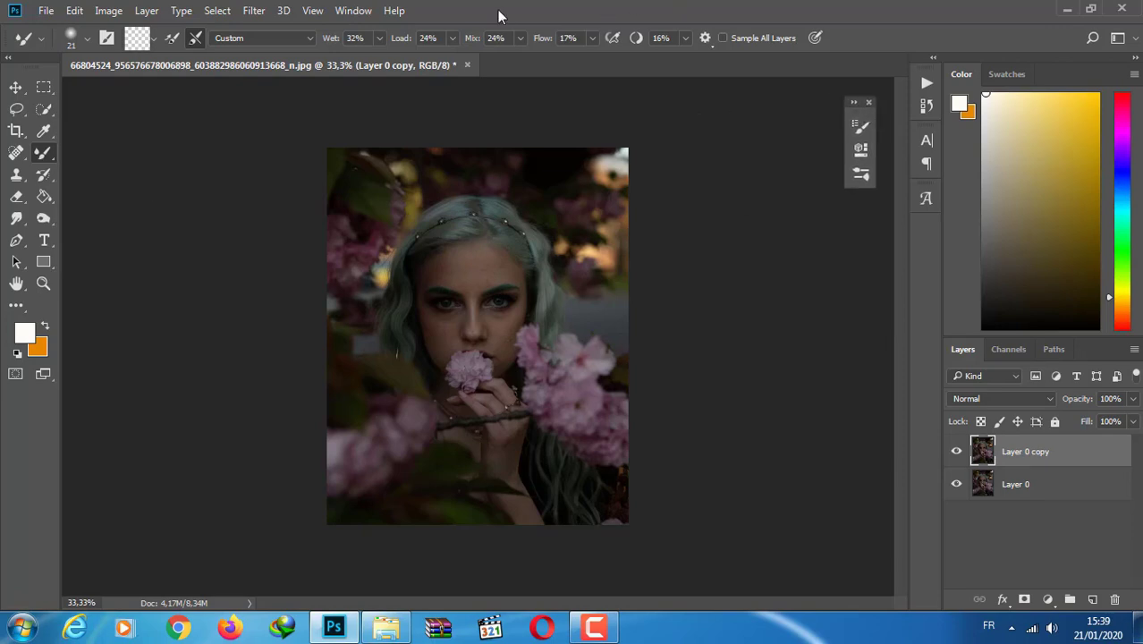
left_click(259, 13)
key("Escape")
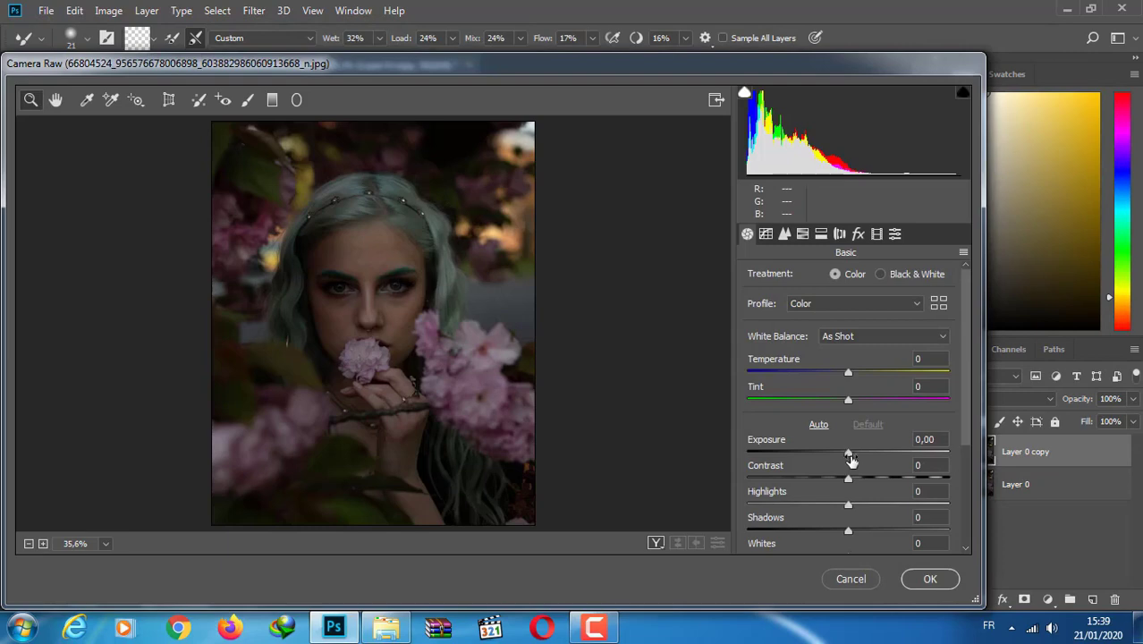
left_click_drag(849, 453, 893, 456)
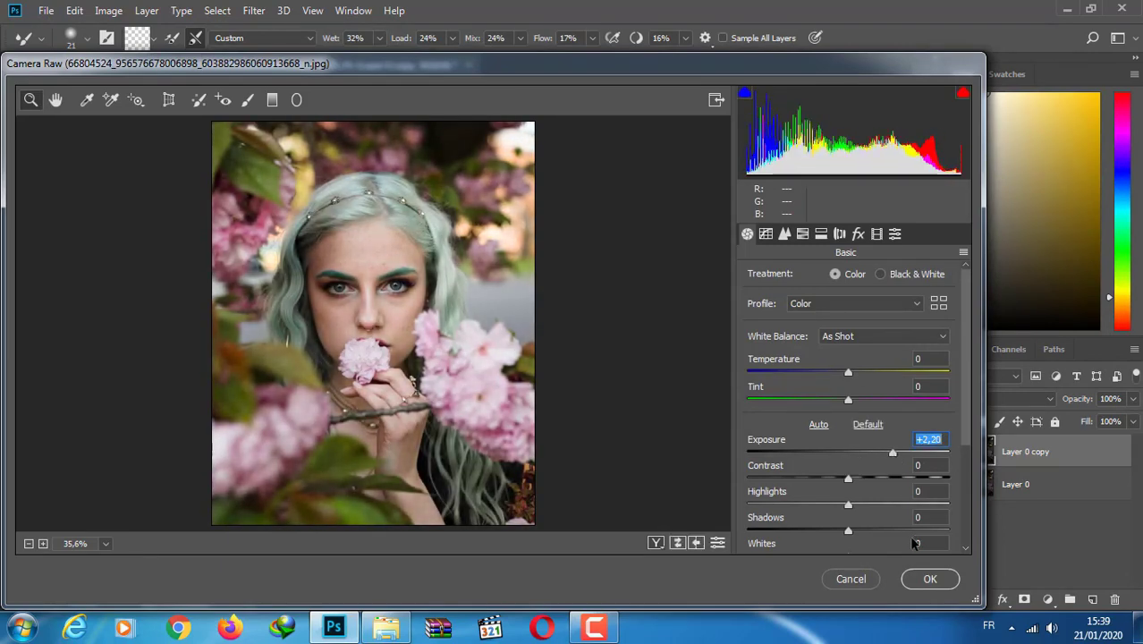
left_click(930, 578)
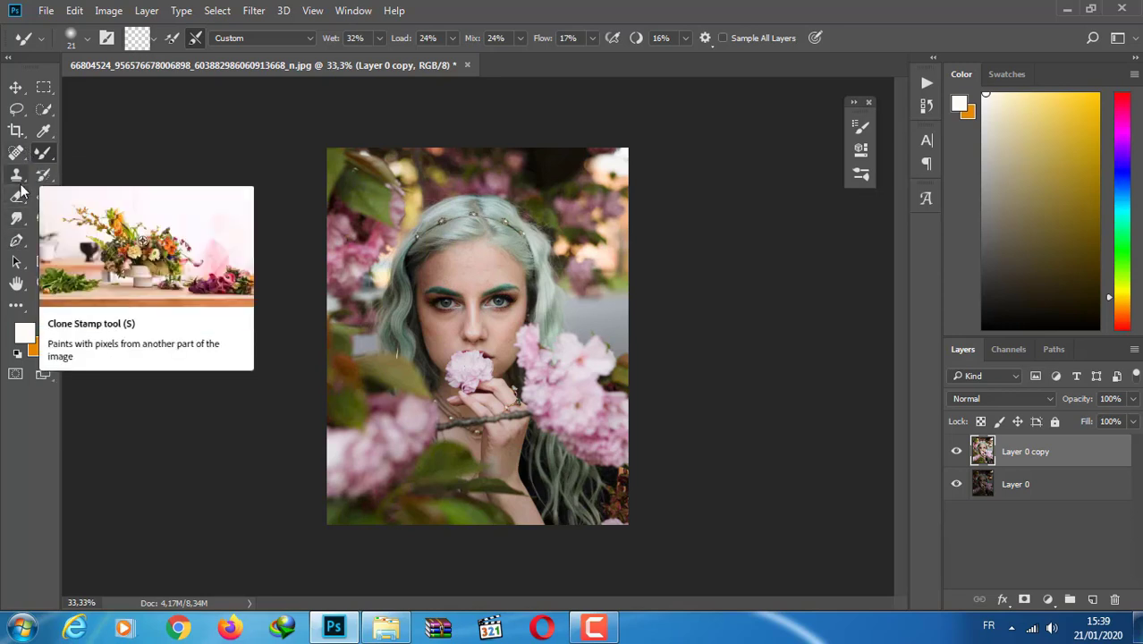
Select the Spot Healing Brush, zoom in on the face and set its size to 21 px
left_click(594, 626)
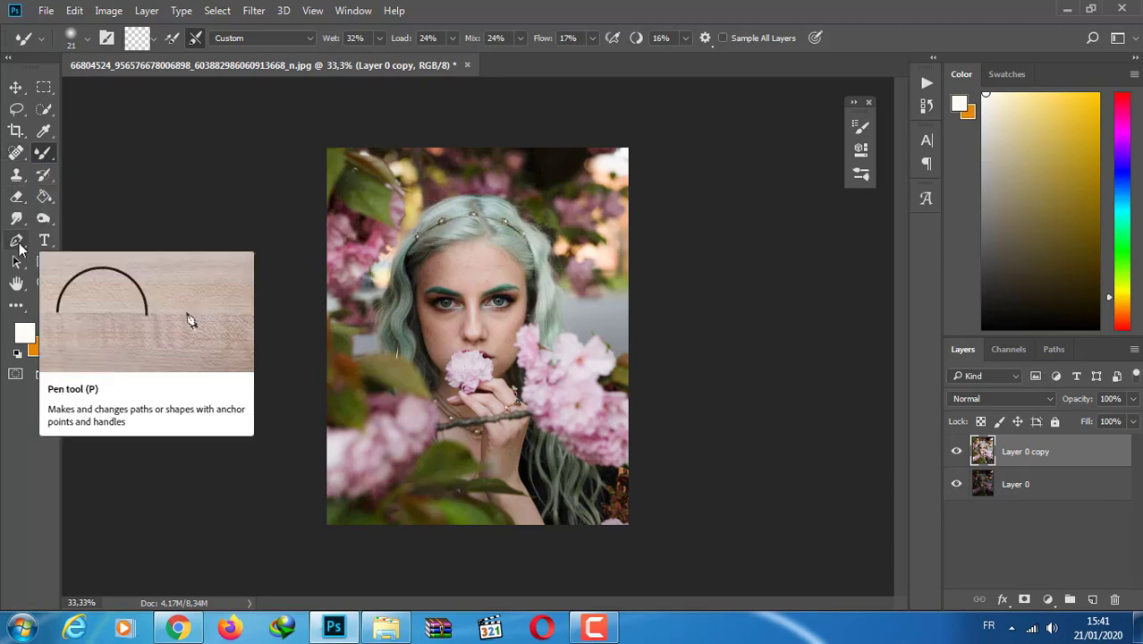
left_click(16, 152)
key("ctrl+plus")
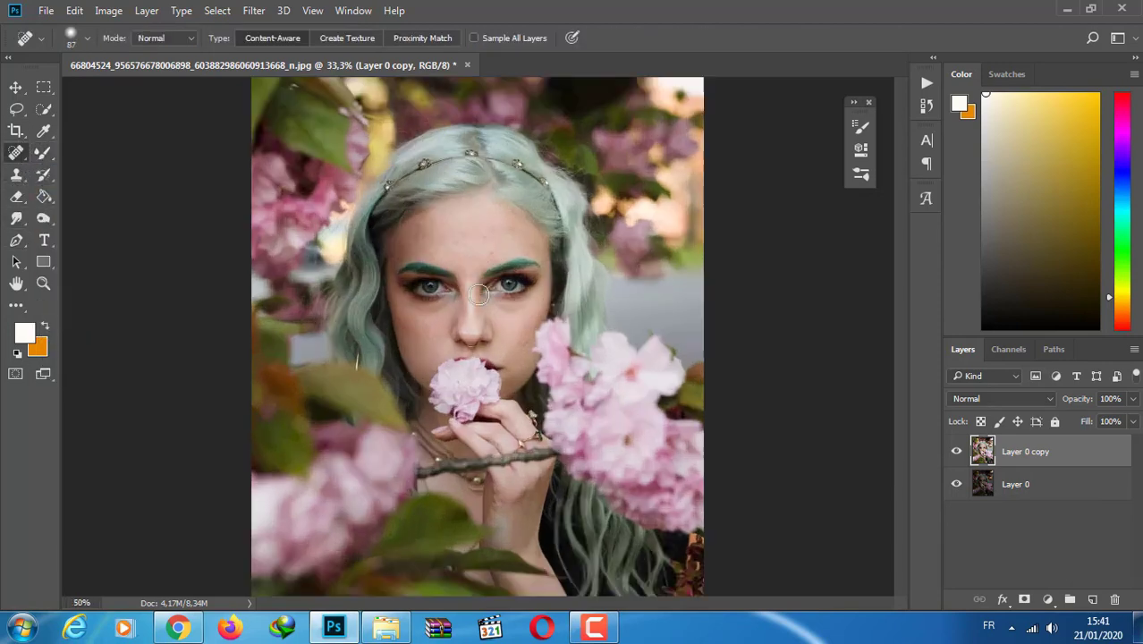
key("ctrl+plus")
key("ctrl+plus")
key("ctrl+plus")
left_click_drag(900, 324, 906, 277)
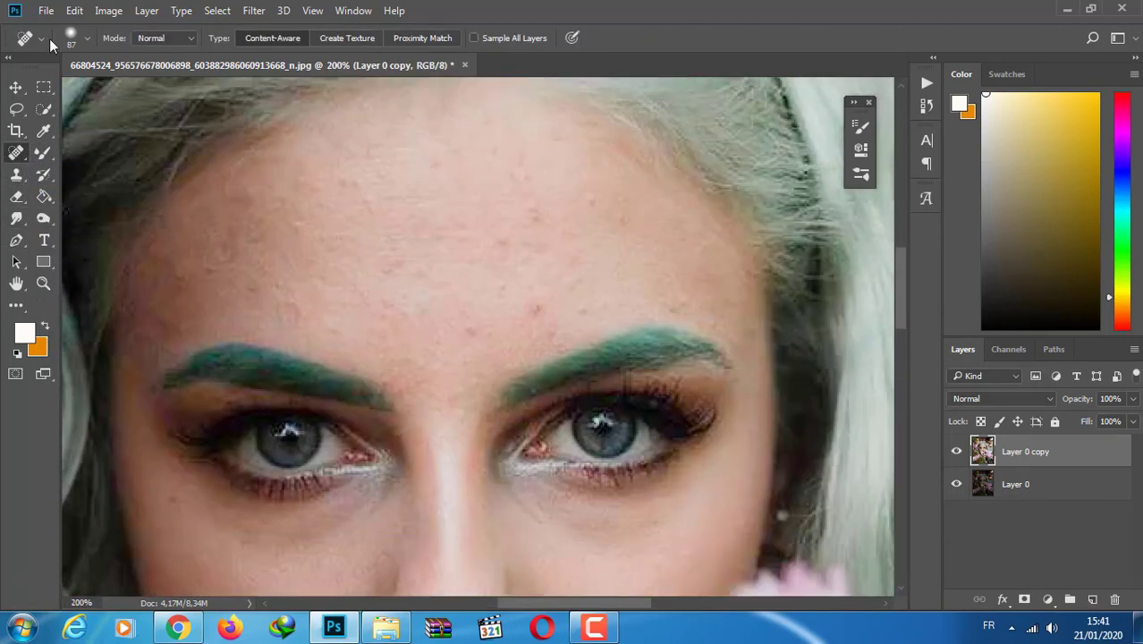
left_click(87, 39)
type("27")
key("Return")
left_click(87, 39)
left_click(43, 88)
key("Return")
Heal the blemishes scattered across the forehead
left_click(476, 328)
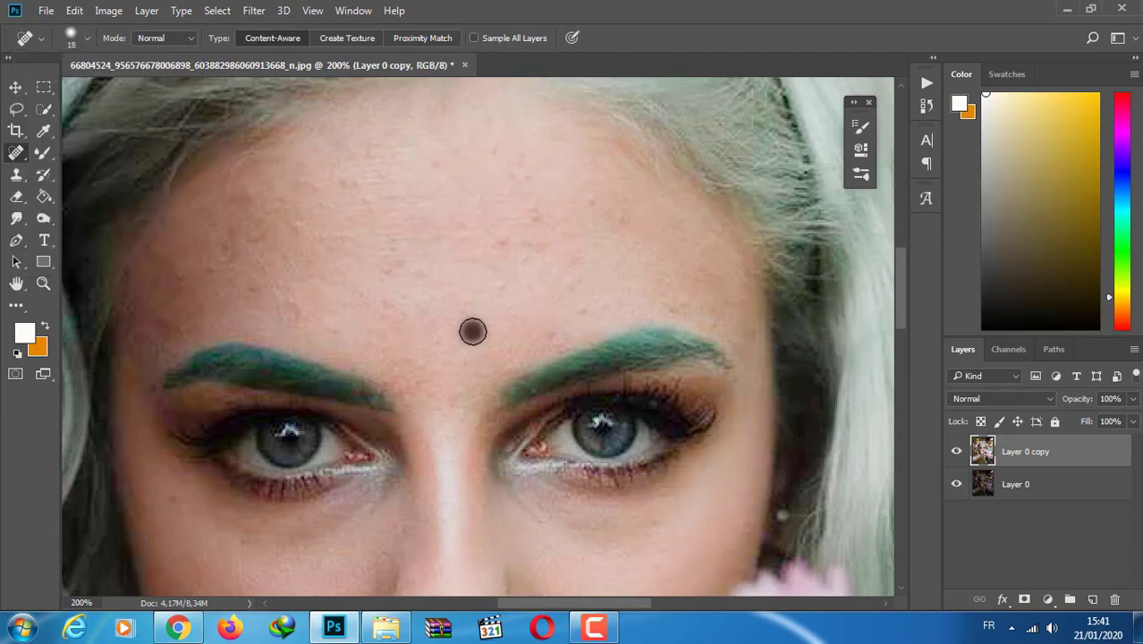
left_click(577, 311)
left_click(592, 197)
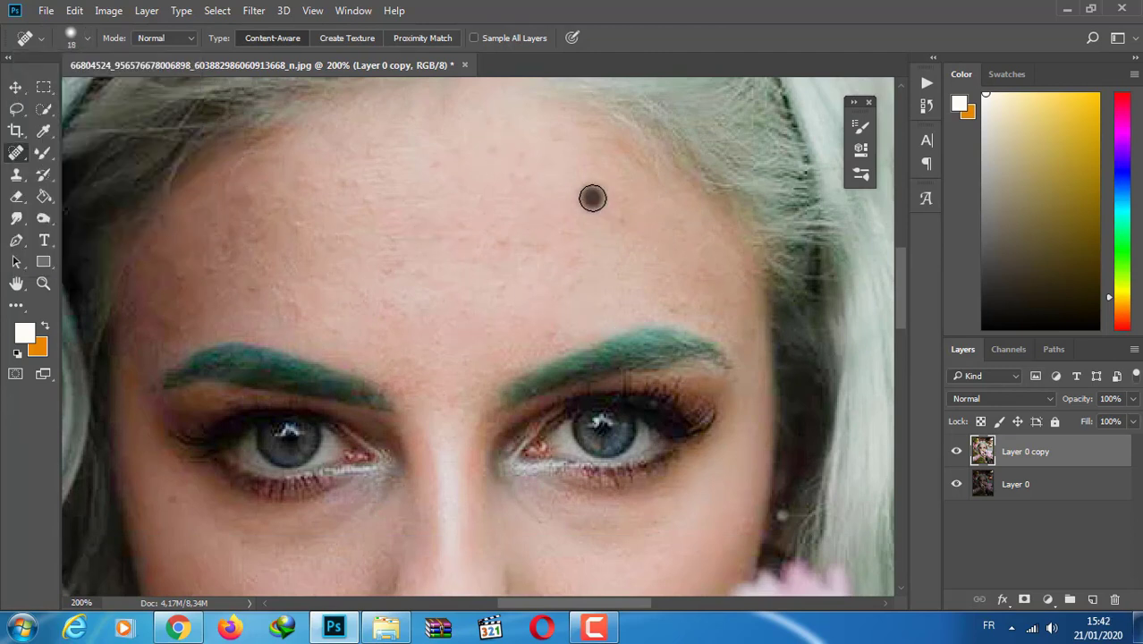
left_click(367, 199)
left_click(509, 178)
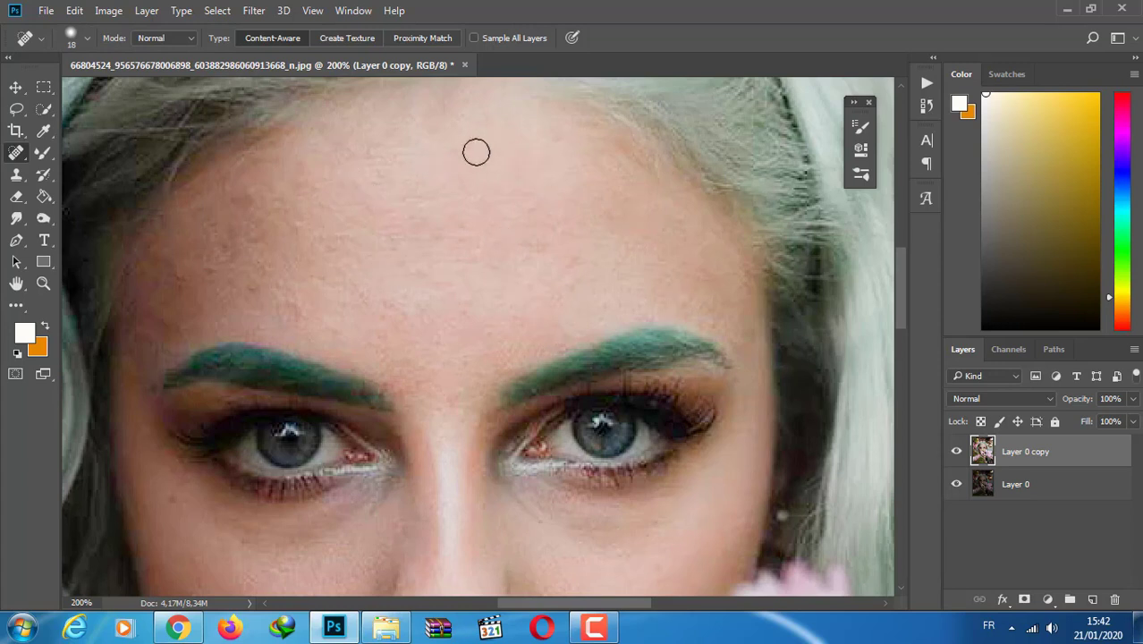
left_click(624, 196)
left_click(591, 626)
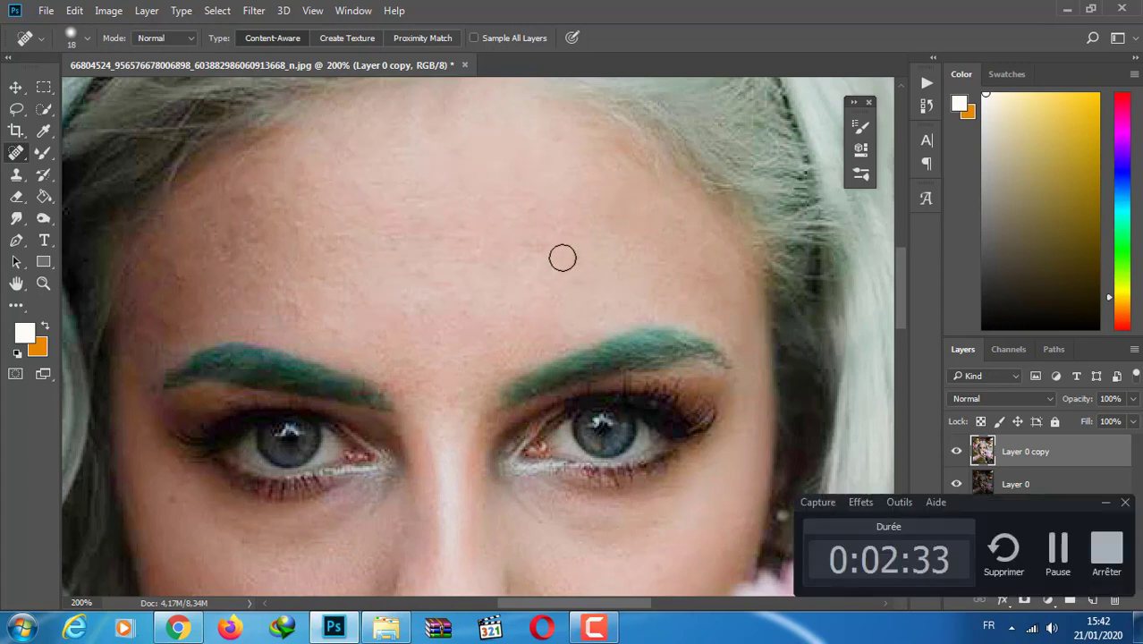
left_click(302, 171)
left_click(225, 242)
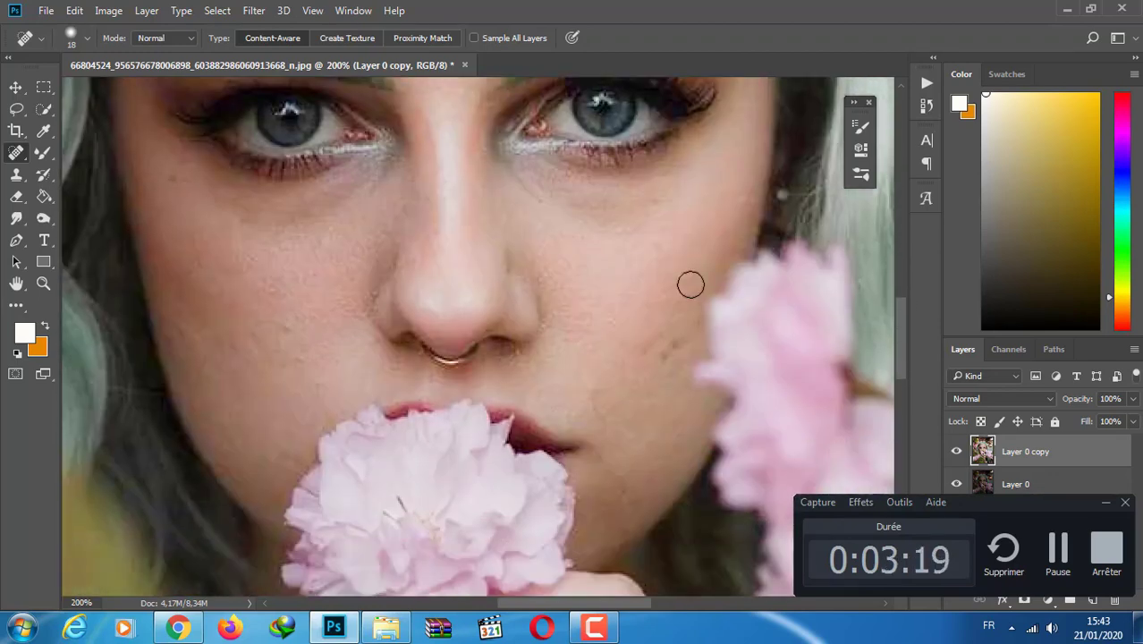
Heal the cheek blemishes and the remaining forehead and eyebrow spots
scroll(689, 281, "down", 5)
left_click(262, 338)
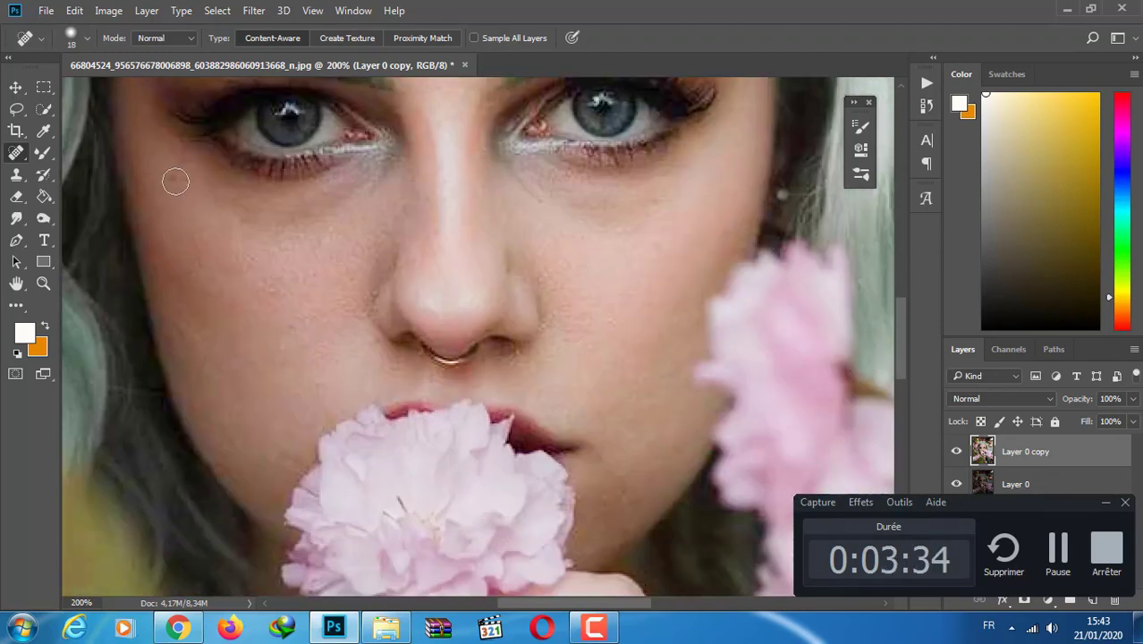
left_click(335, 266)
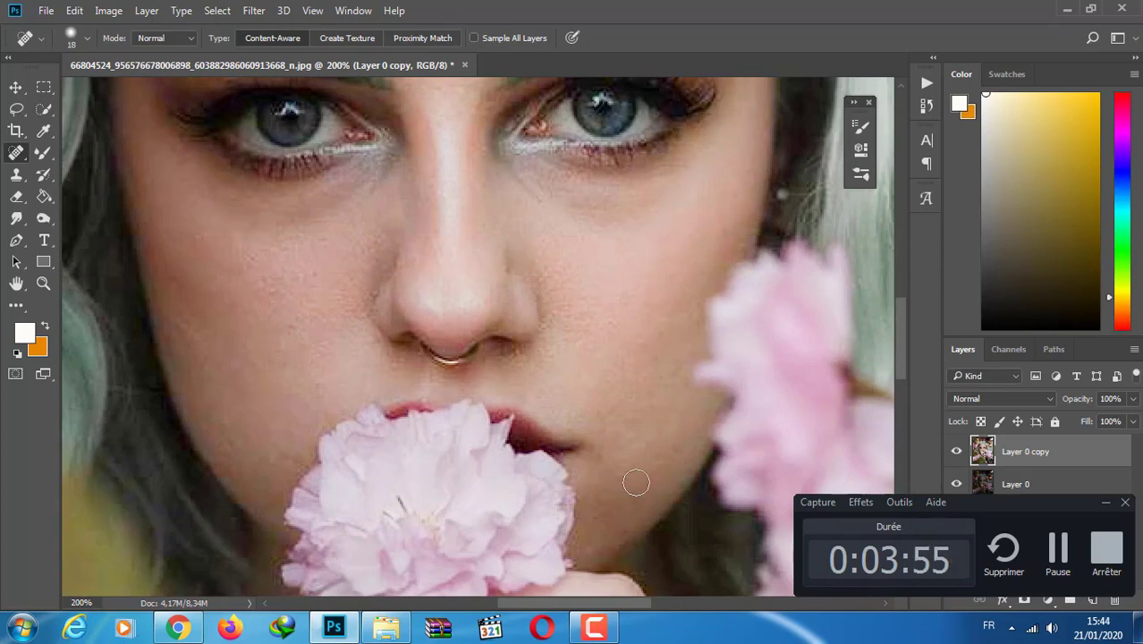
left_click(248, 269)
scroll(893, 312, "up", 5)
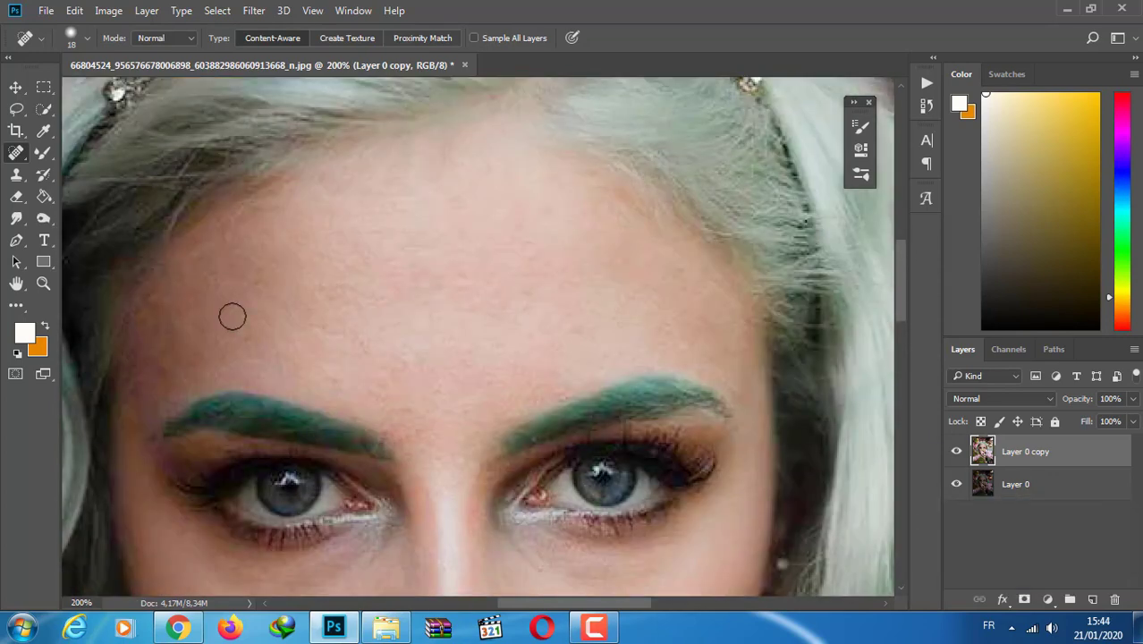
left_click(558, 280)
left_click(289, 307)
left_click(362, 389)
Compare the retouch with the original and duplicate it as Layer 0 copy 2
key("ctrl+minus")
key("ctrl+minus")
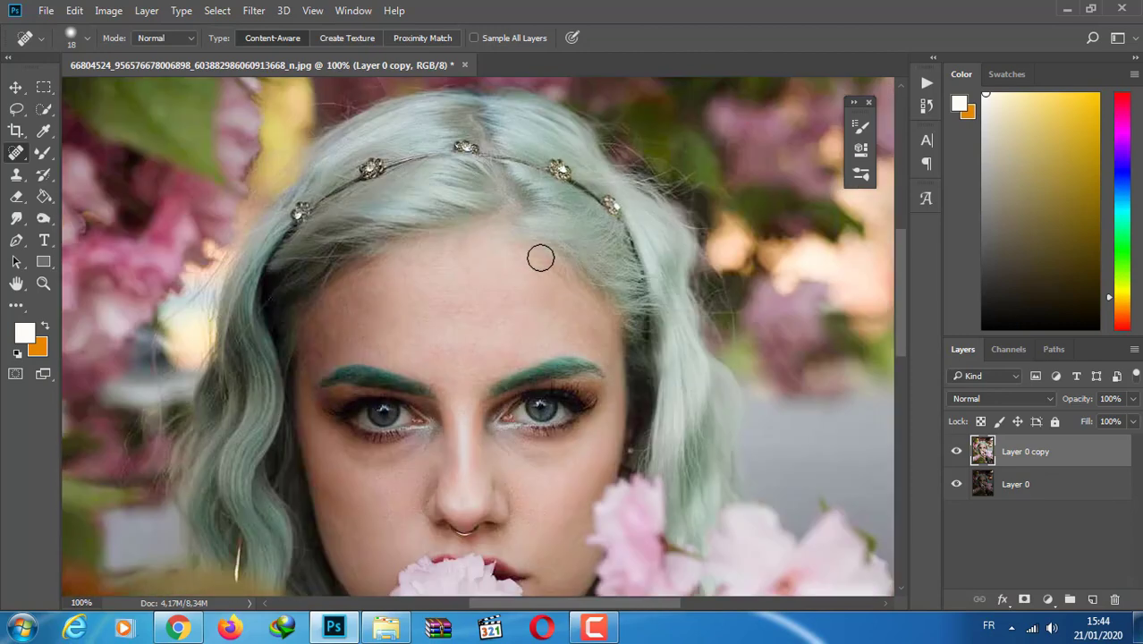
left_click(956, 452)
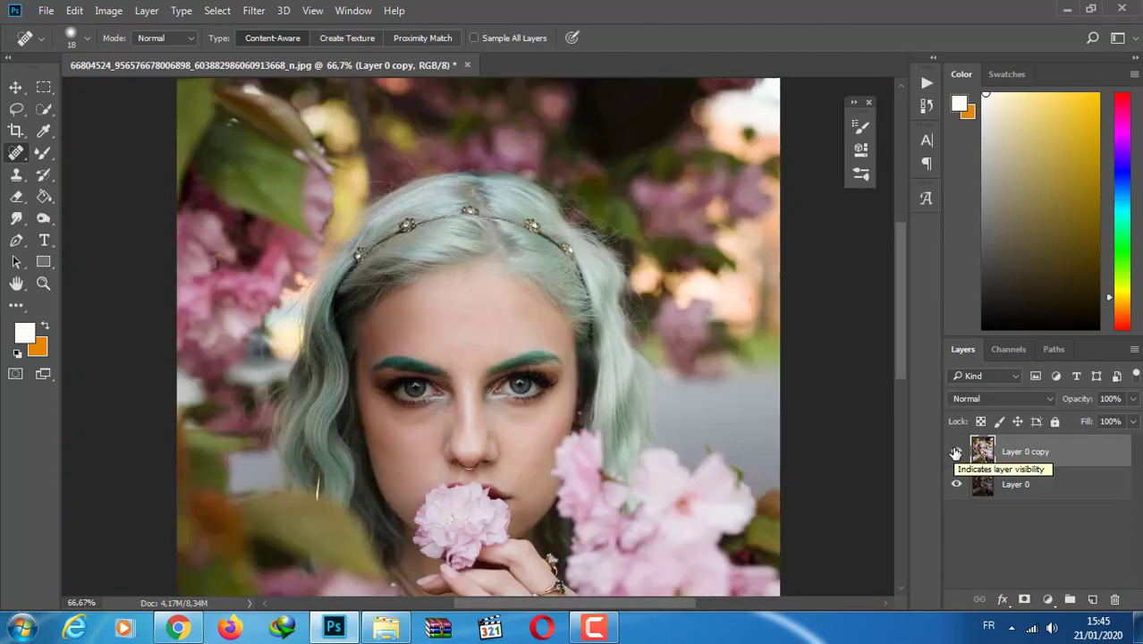
key("ctrl+j")
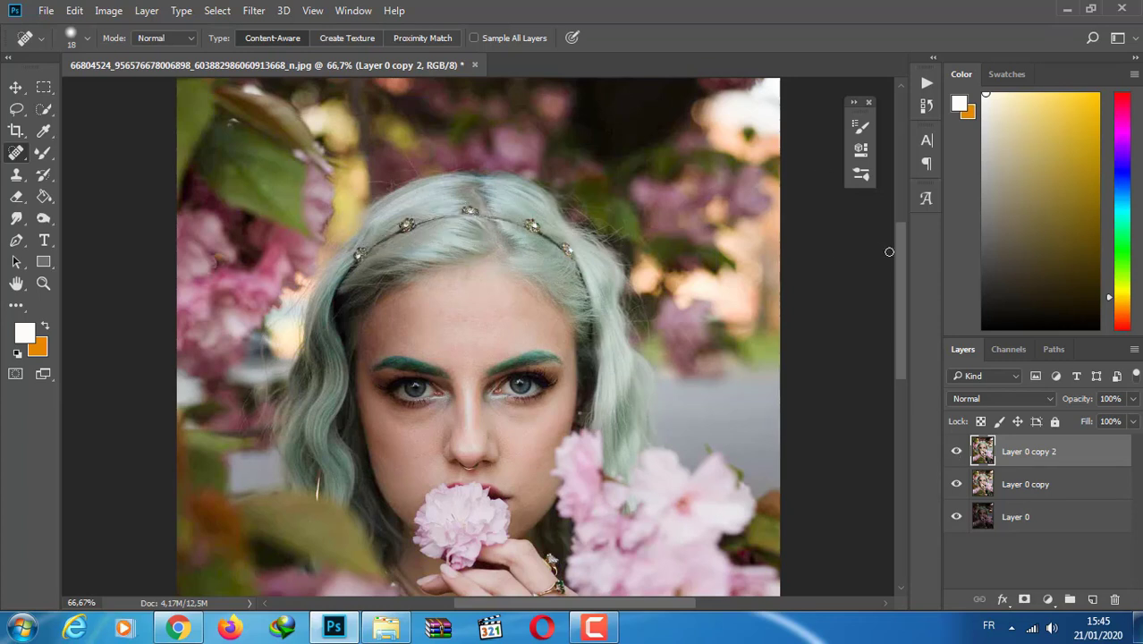
Add a Gradient Map adjustment layer above the photo
scroll(898, 284, "down", 3)
scroll(899, 285, "down", 1)
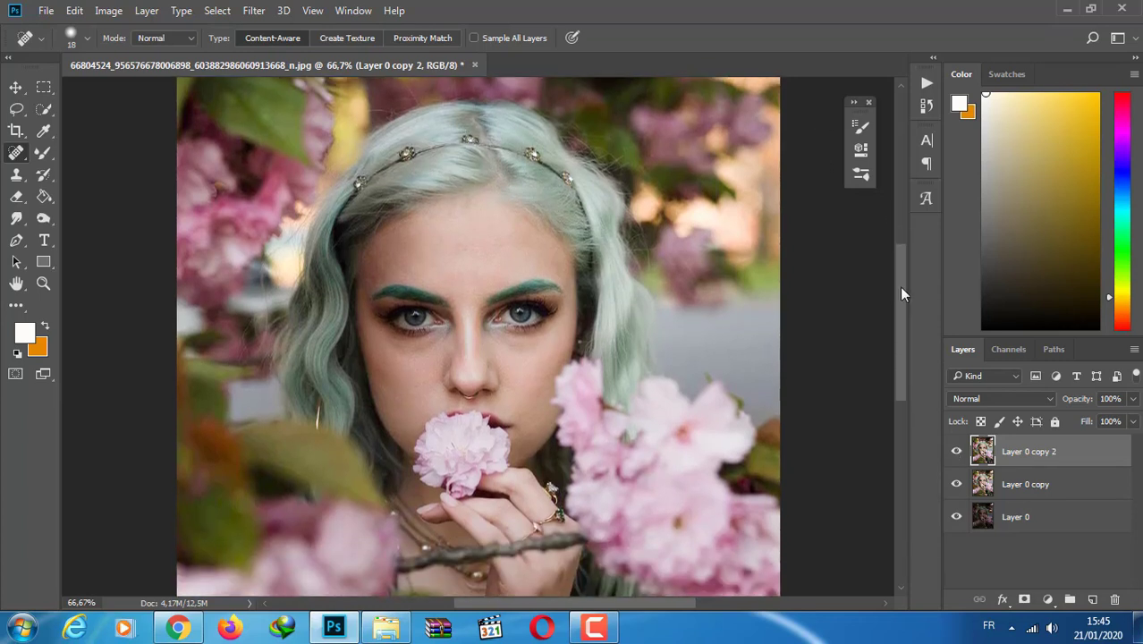
left_click(1048, 599)
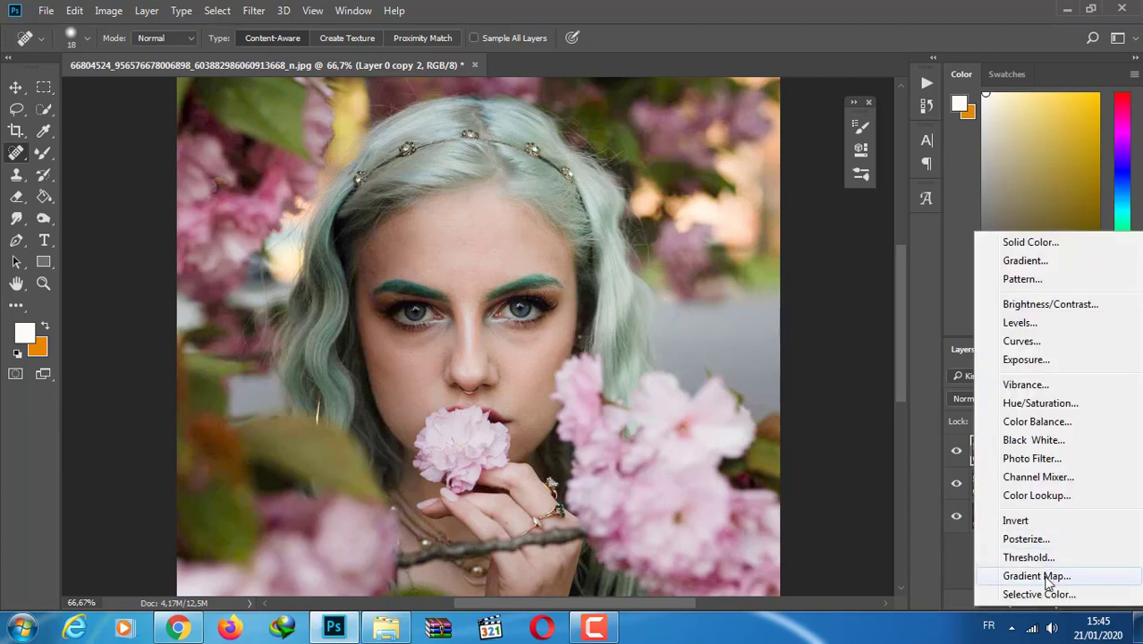
left_click(1038, 576)
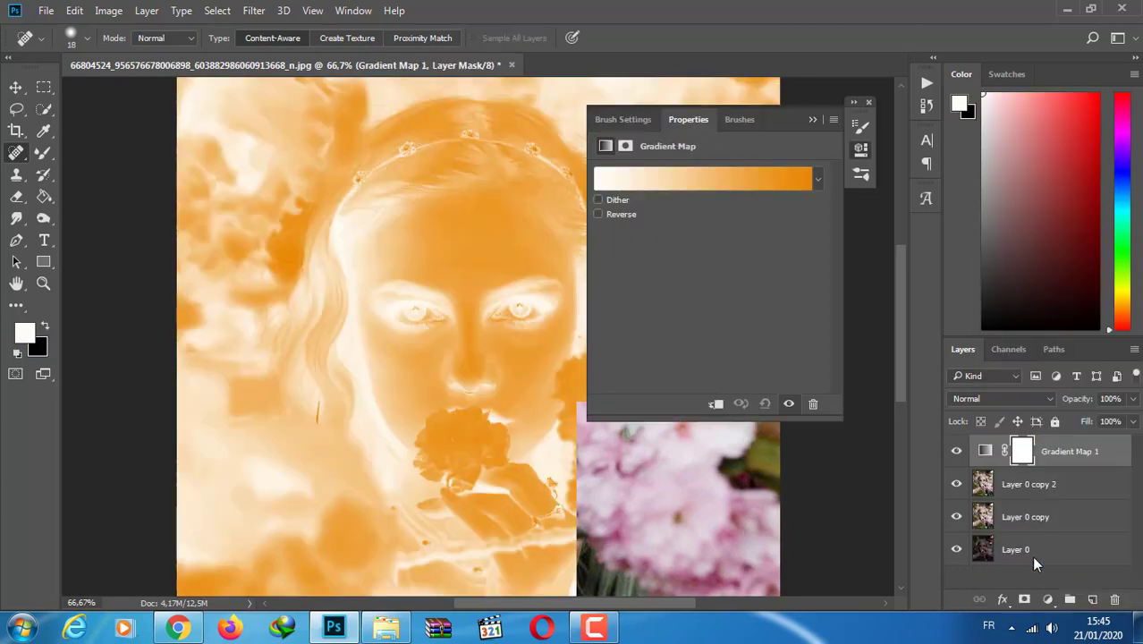
Set the gradient's first stop to a saturated cyan
left_click(660, 176)
double_click(788, 362)
left_click(862, 343)
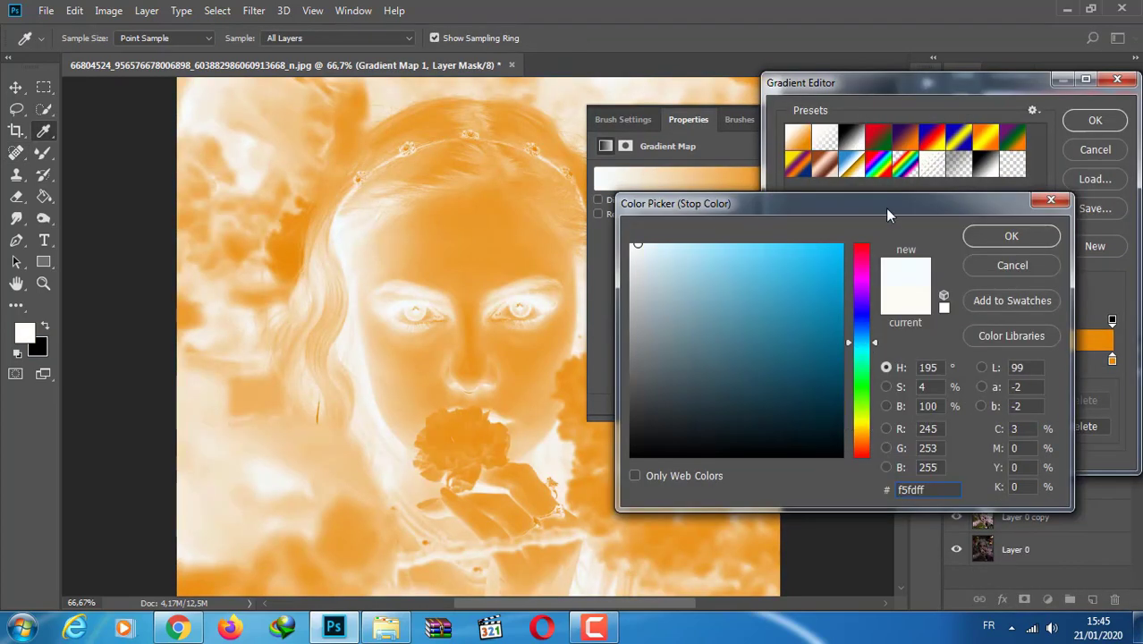
left_click(840, 243)
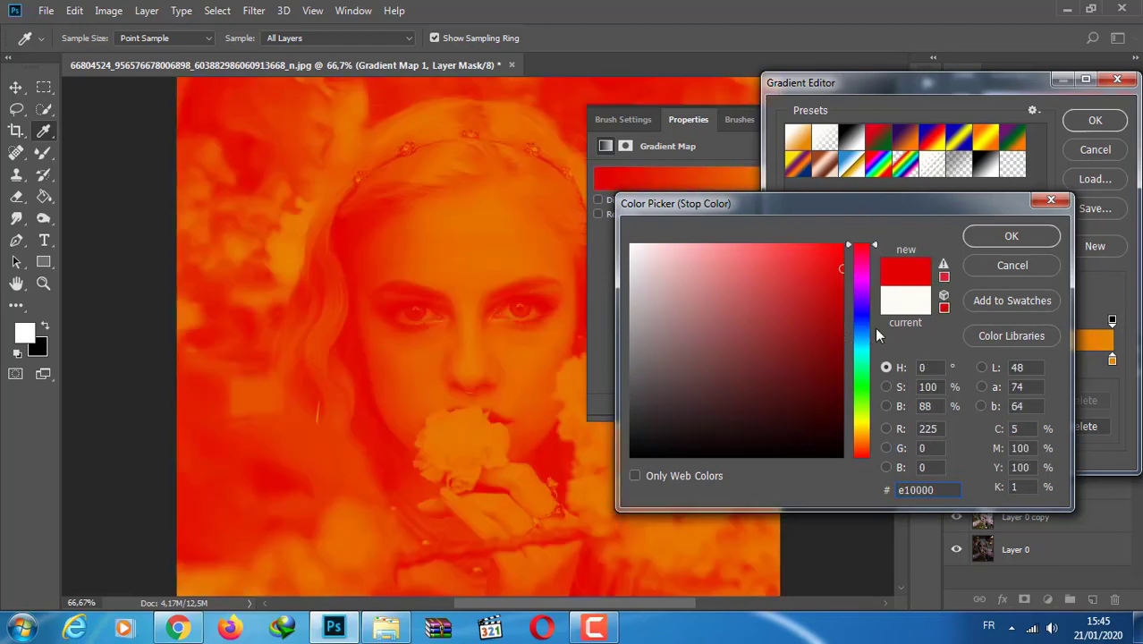
mouse_move(841, 332)
left_mouse_down()
mouse_move(837, 292)
mouse_move(631, 422)
left_mouse_up()
left_click(863, 331)
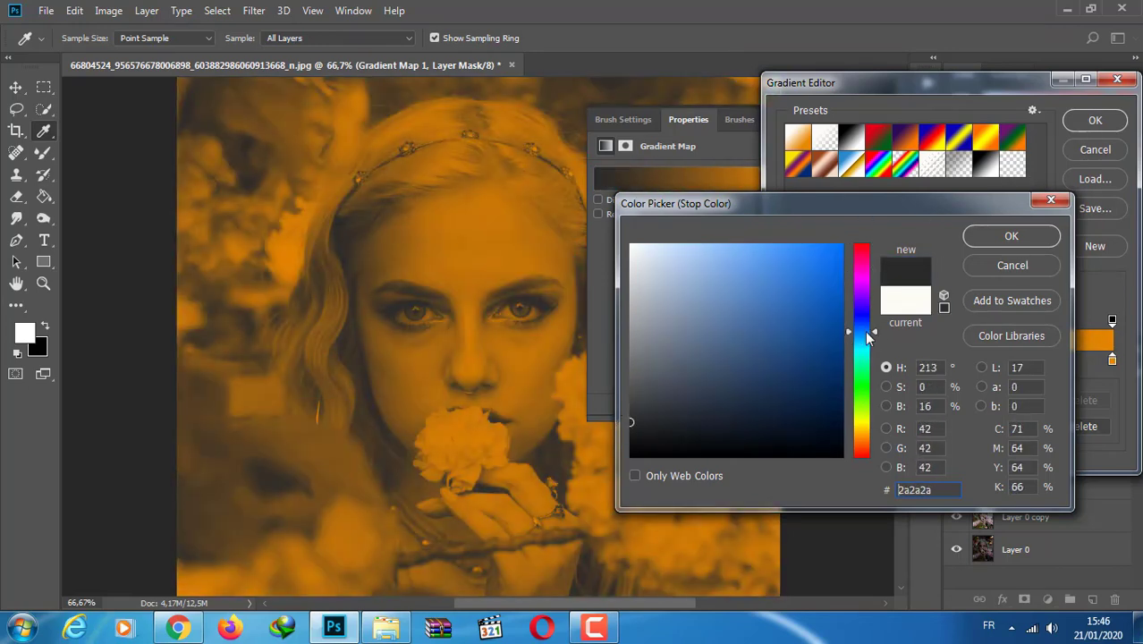
left_click(850, 347)
left_click(839, 246)
Set the second gradient stop to teal 04acb7
left_click(1011, 235)
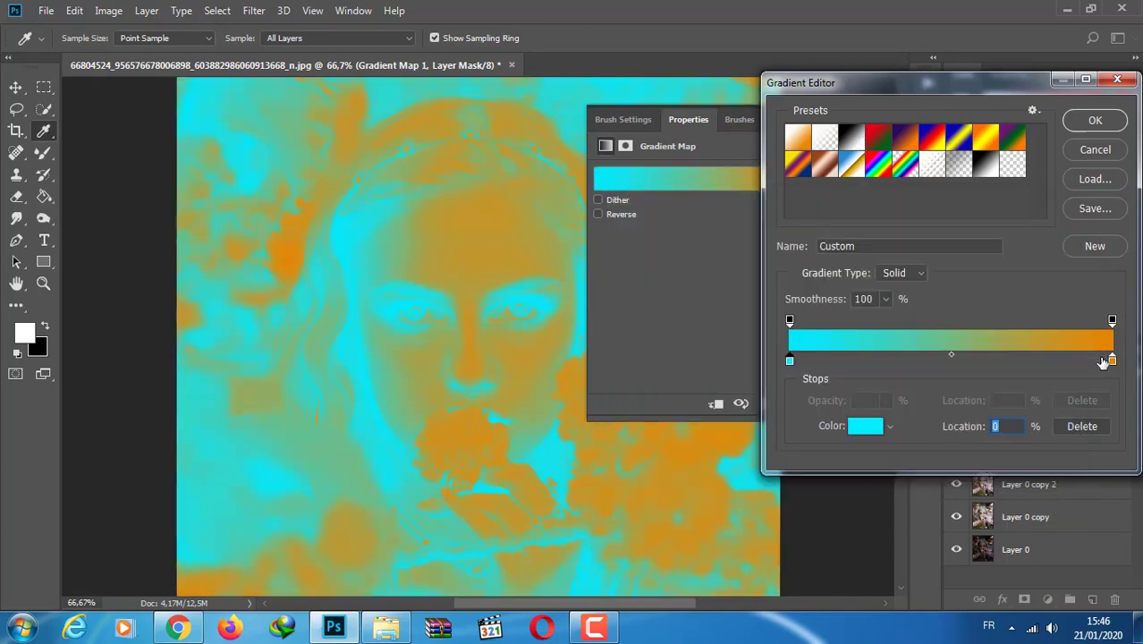
double_click(1112, 360)
left_click(861, 336)
left_click(836, 308)
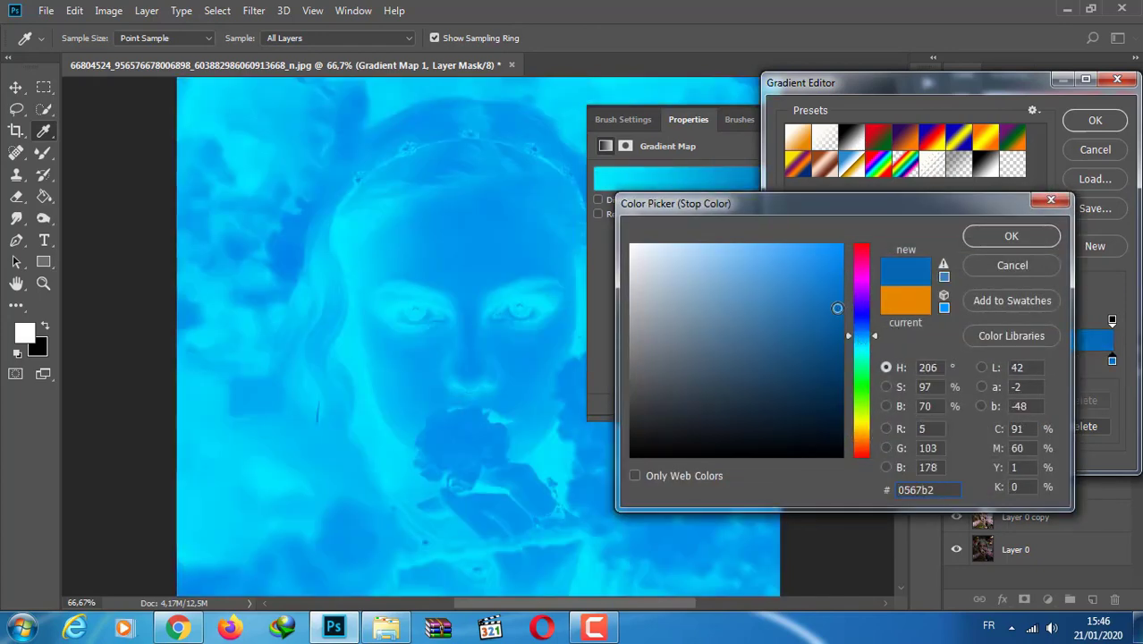
left_click(860, 348)
left_click_drag(829, 313, 838, 304)
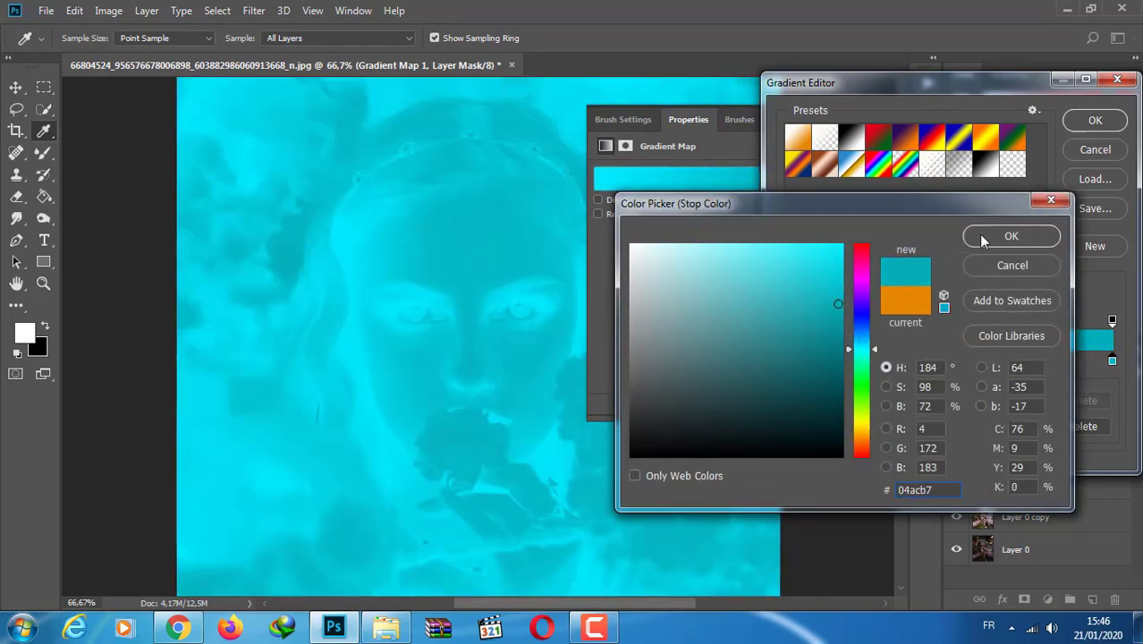
left_click(998, 239)
Reposition the gradient stops to the start and 98%, and confirm the gradient
left_click_drag(788, 360, 933, 361)
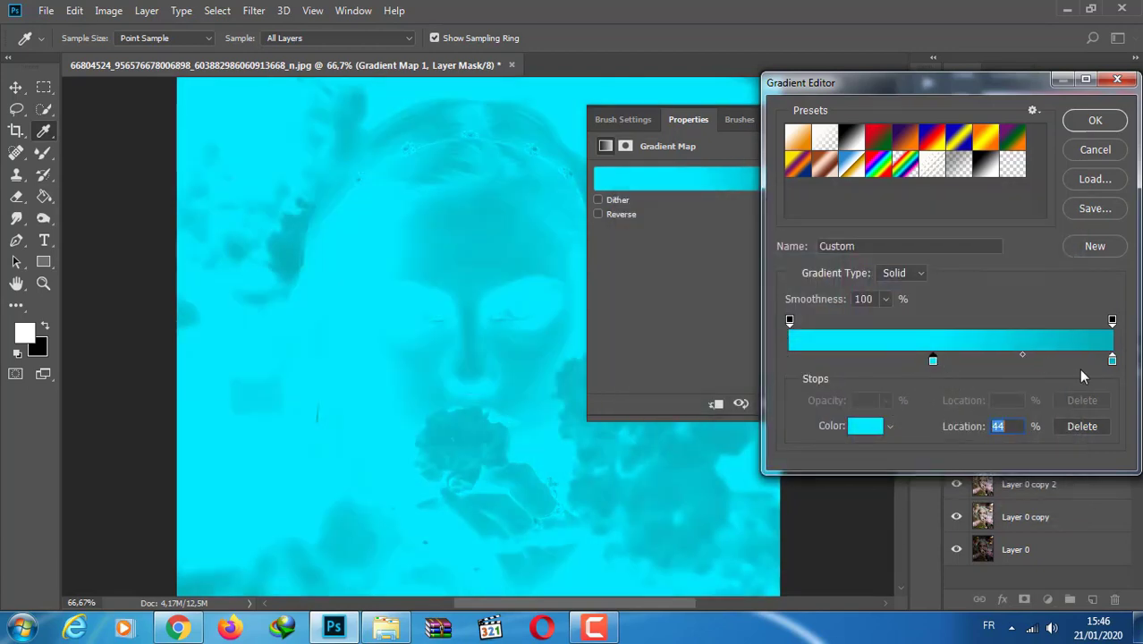
left_click_drag(1111, 360, 1045, 360)
left_click_drag(932, 360, 822, 360)
mouse_move(1044, 360)
left_mouse_down()
mouse_move(930, 360)
mouse_move(1104, 360)
left_mouse_up()
left_click_drag(822, 360, 747, 376)
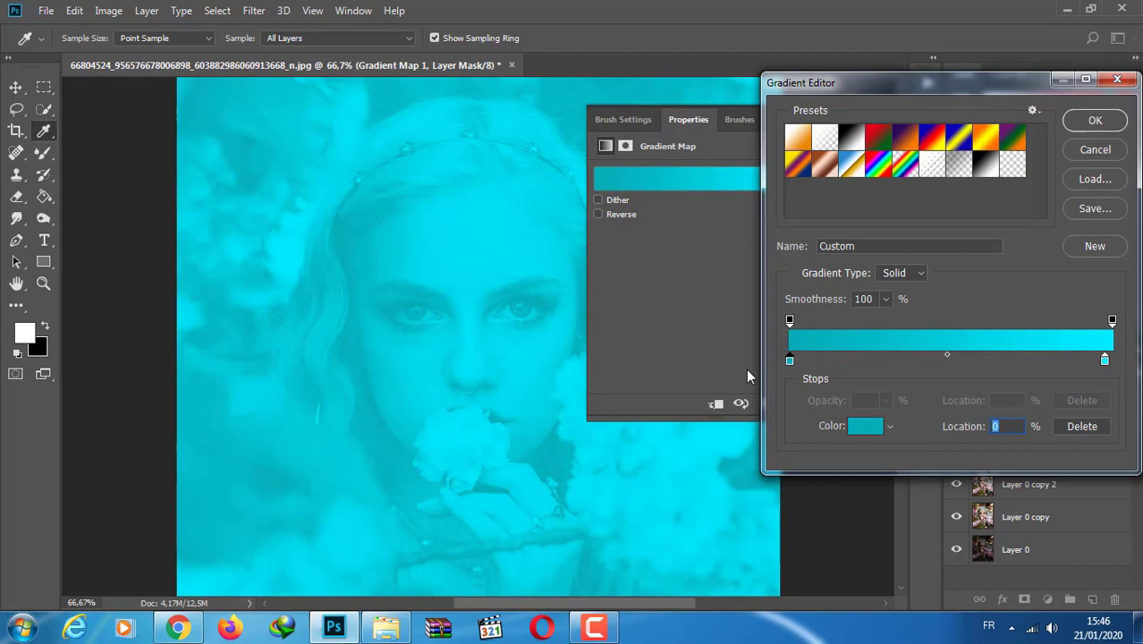
left_click(1095, 120)
Set the Gradient Map layer's blend mode to Soft Light
left_click(1002, 398)
left_click(1003, 234)
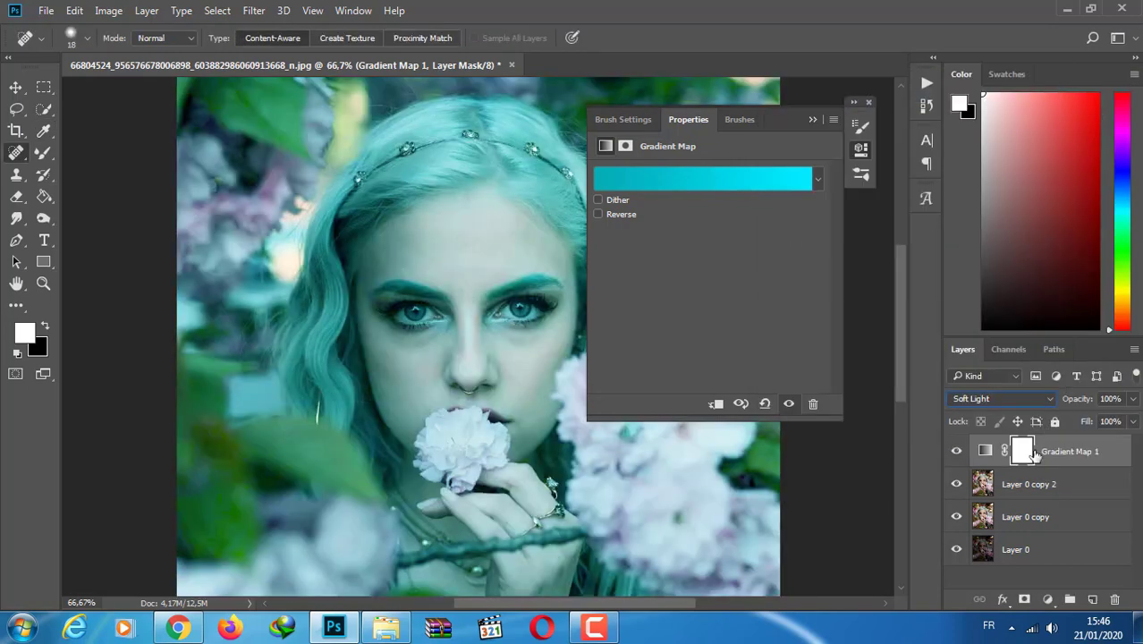
left_click(1024, 452)
Invert the Gradient Map mask to black and set the brush to 100% opacity
left_click(805, 360)
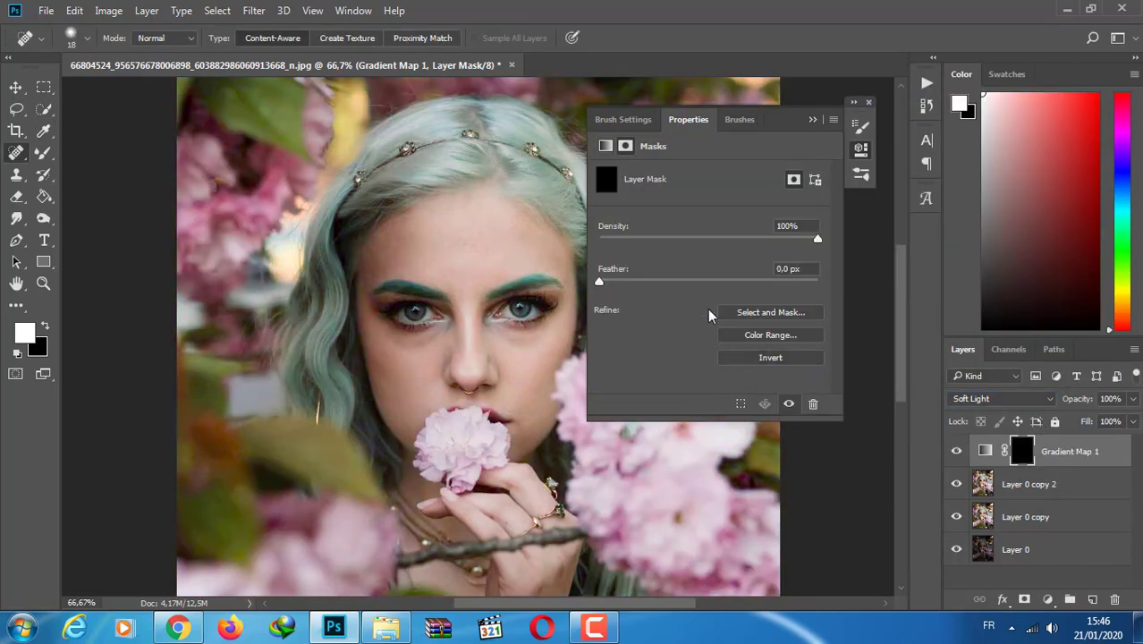
left_click(810, 122)
left_click(44, 152)
left_click(99, 153)
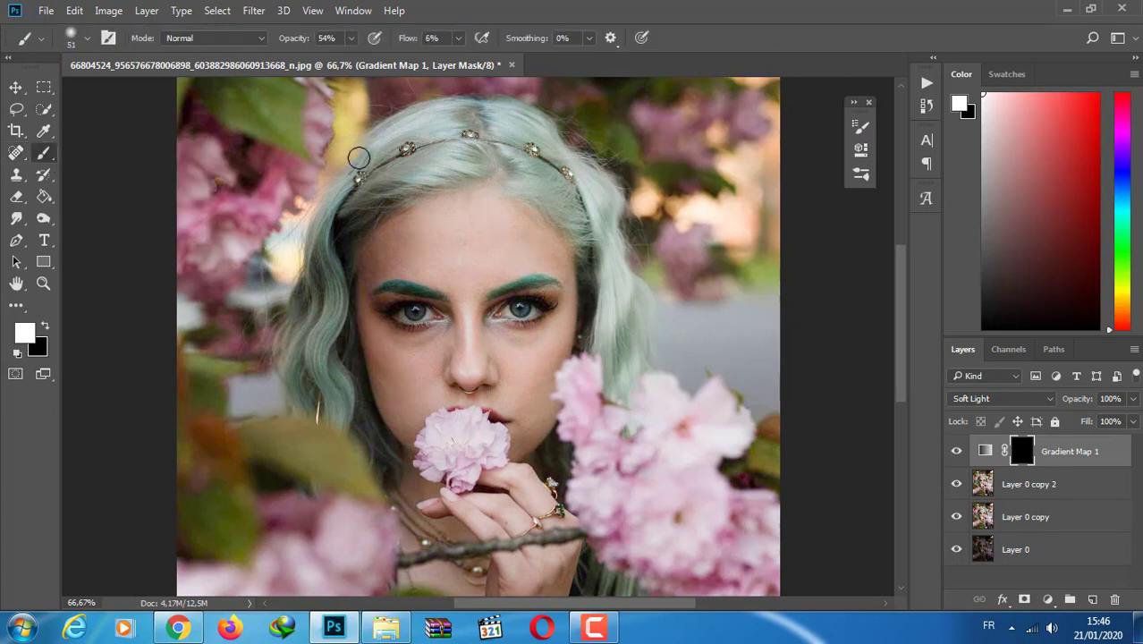
left_click_drag(351, 38, 393, 40)
Paint the turquoise tint back onto the crown and right-side hair
left_click_drag(464, 150, 422, 130)
mouse_move(507, 135)
left_mouse_down()
mouse_move(528, 134)
mouse_move(499, 118)
mouse_move(504, 154)
mouse_move(571, 164)
left_mouse_up()
mouse_move(621, 328)
left_mouse_down()
mouse_move(641, 314)
mouse_move(608, 363)
left_mouse_up()
Shrink the brush to 10 px at 300% zoom and paint teal onto both eyebrows
key("ctrl+plus")
key("ctrl+plus")
right_click(115, 90)
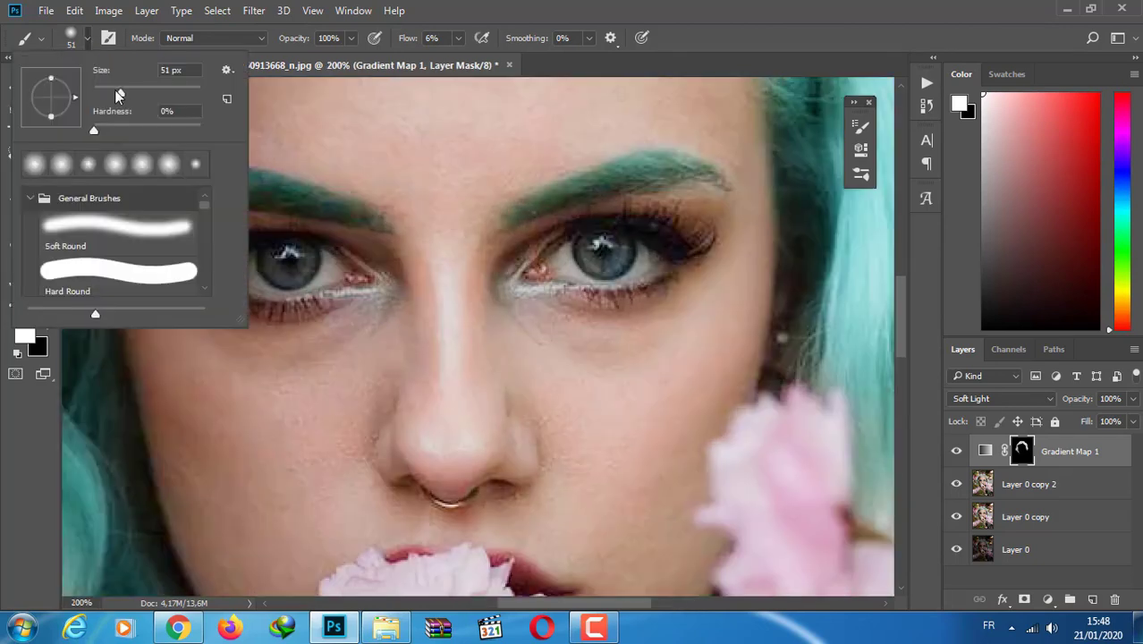
left_click_drag(114, 90, 106, 89)
key("ctrl+plus")
right_click(112, 92)
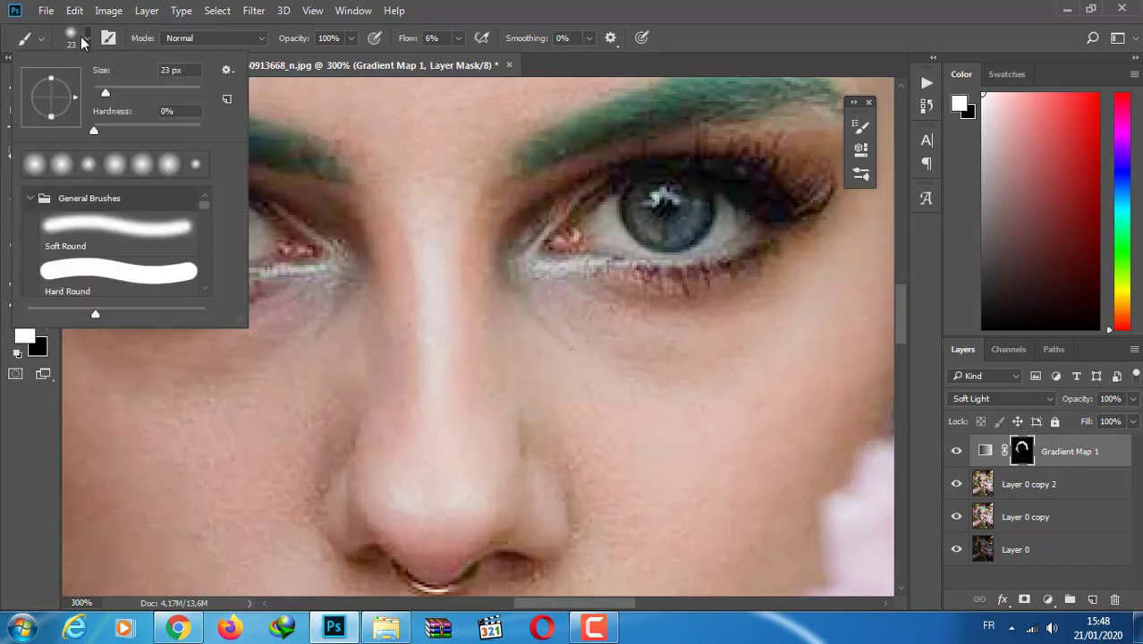
left_click_drag(113, 93, 105, 91)
key("Return")
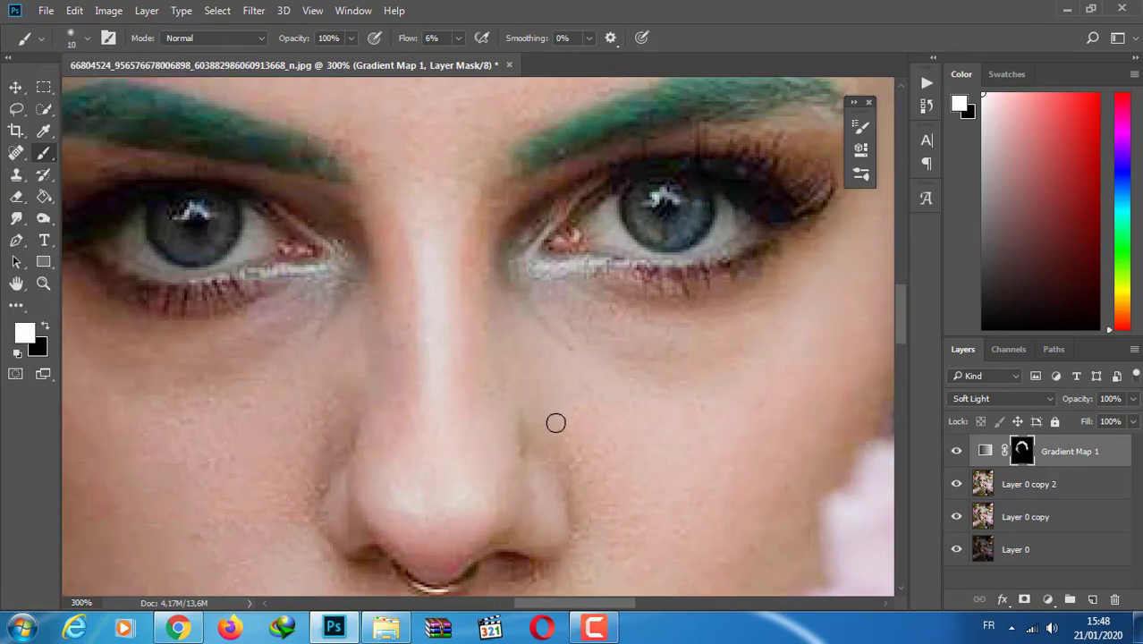
left_click_drag(898, 320, 898, 300)
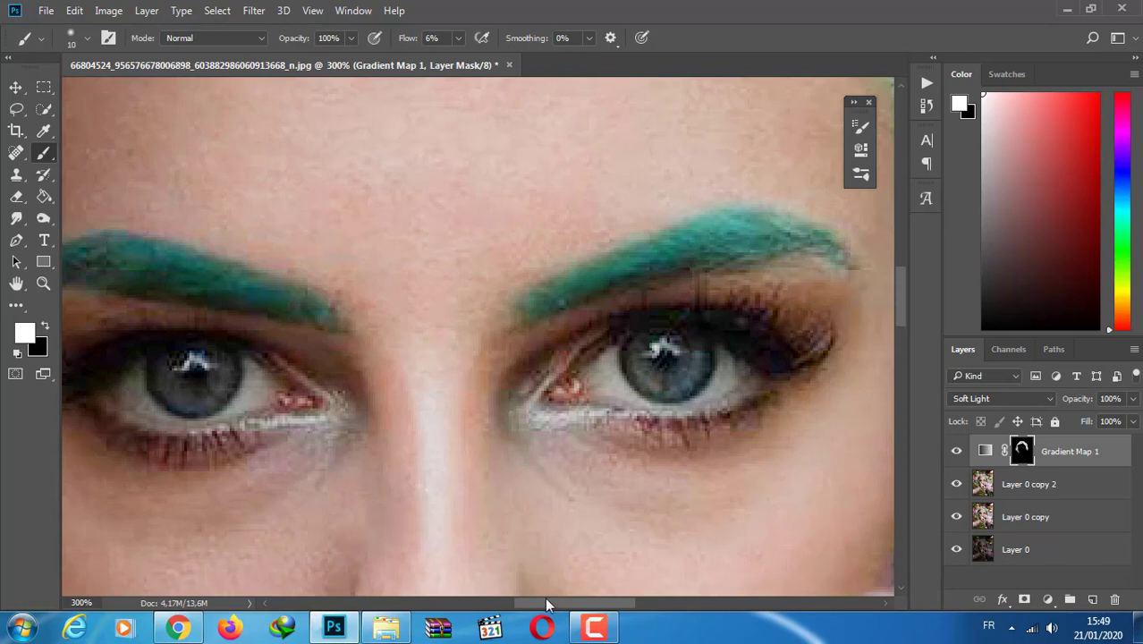
left_click_drag(550, 603, 513, 602)
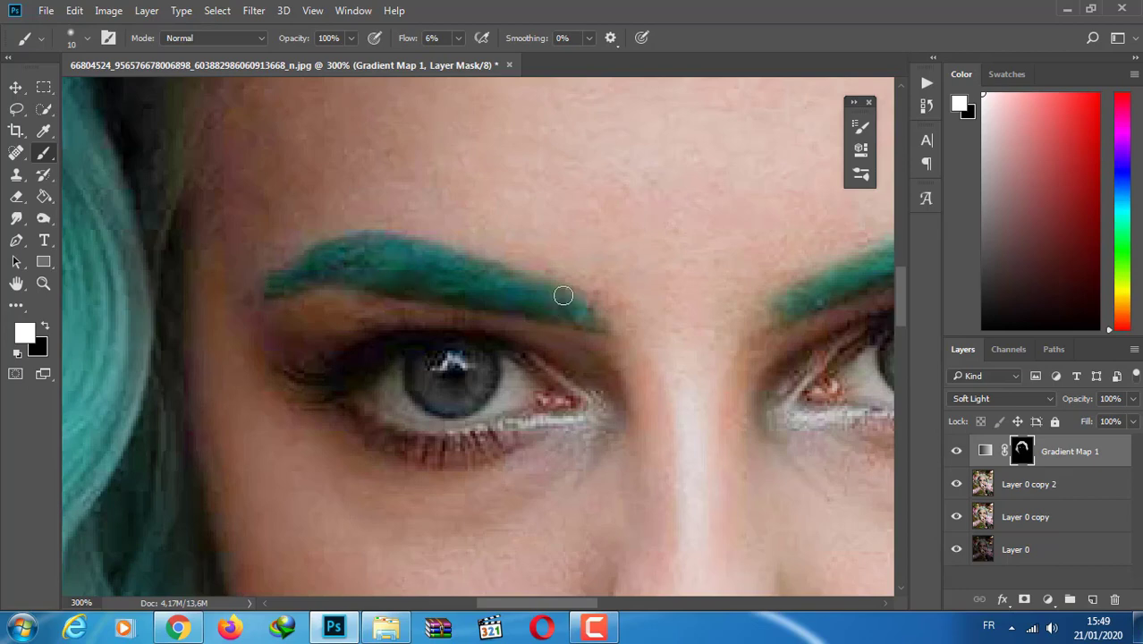
key("ctrl+minus")
key("ctrl+minus")
key("ctrl+minus")
key("ctrl+minus")
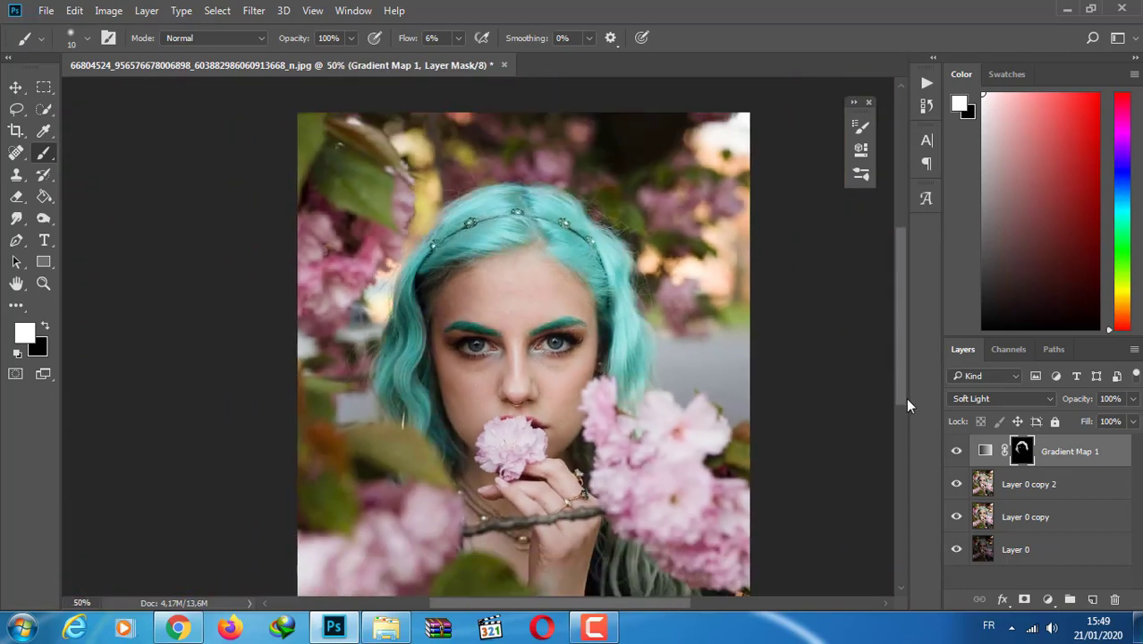
Duplicate Layer 0 copy 2 twice and rename Layer 0 copy 3 to 'skin'
left_click(991, 483)
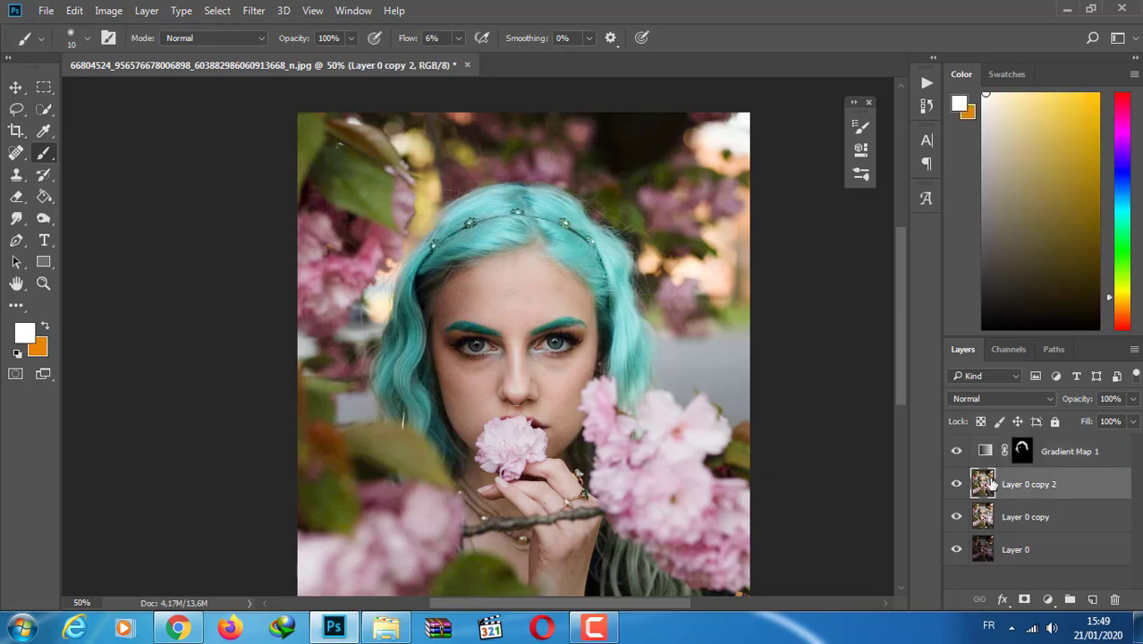
key("ctrl+j")
key("ctrl+j")
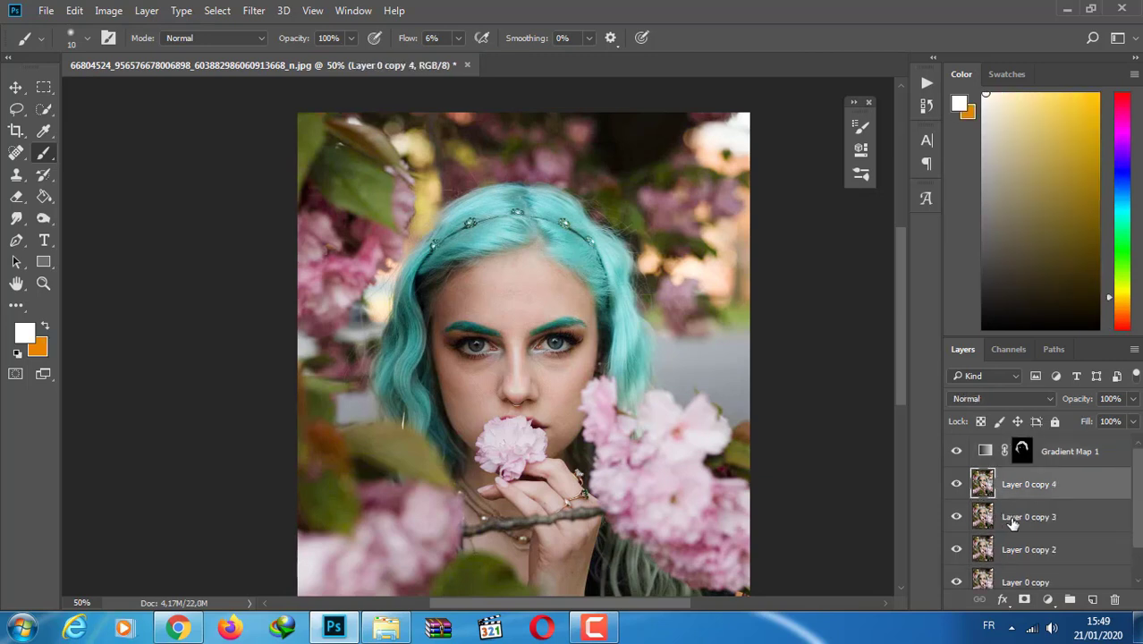
double_click(1012, 517)
type("in")
key("Return")
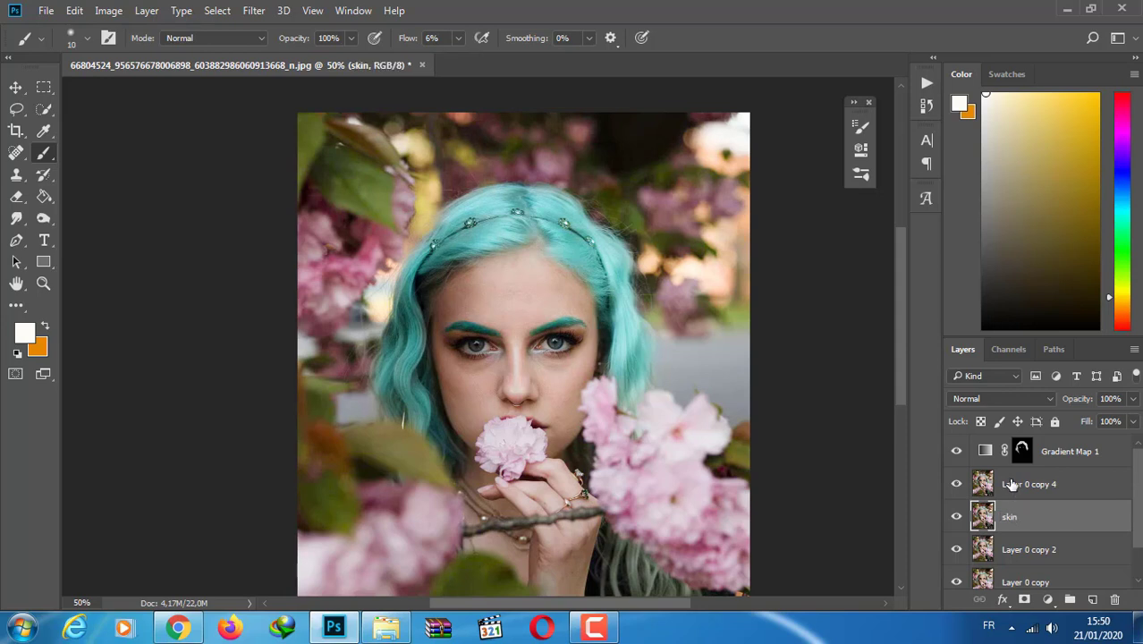
Rename Layer 0 copy 4 to 'text'
left_click(1009, 497)
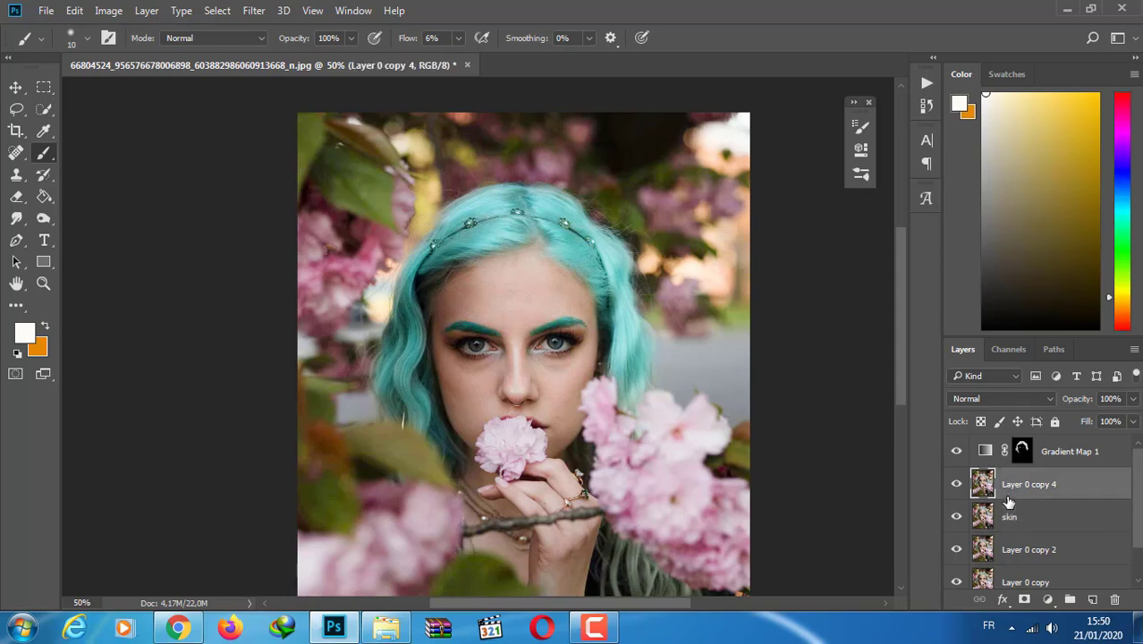
double_click(1010, 484)
type("text")
key("Return")
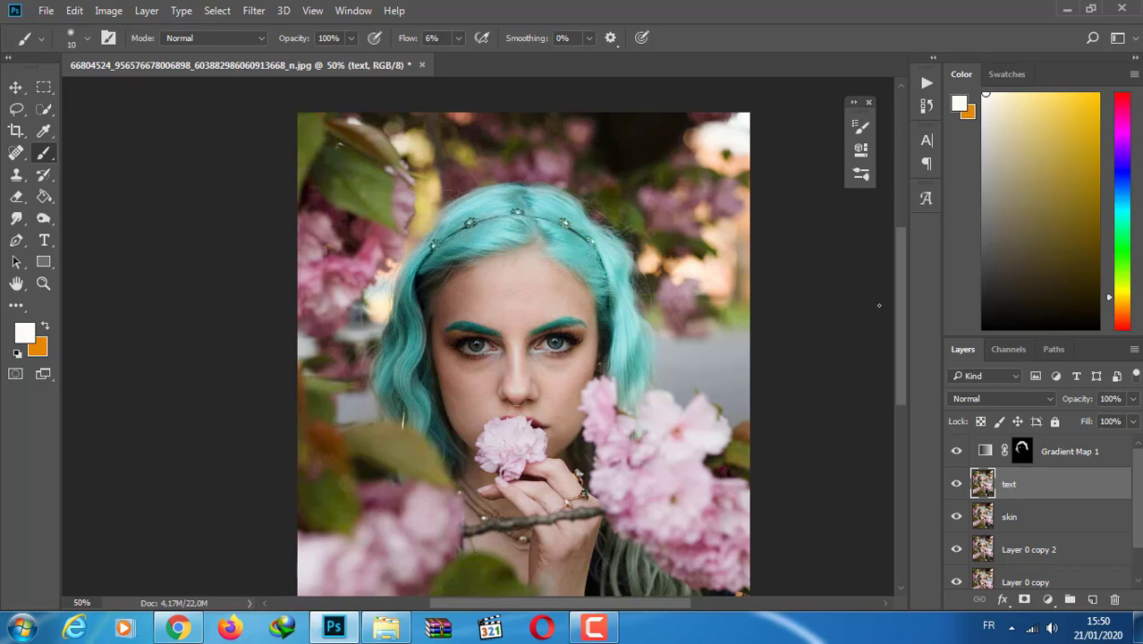
Apply a 1,2 pixel Gaussian Blur to the text layer
left_click_drag(898, 332, 898, 373)
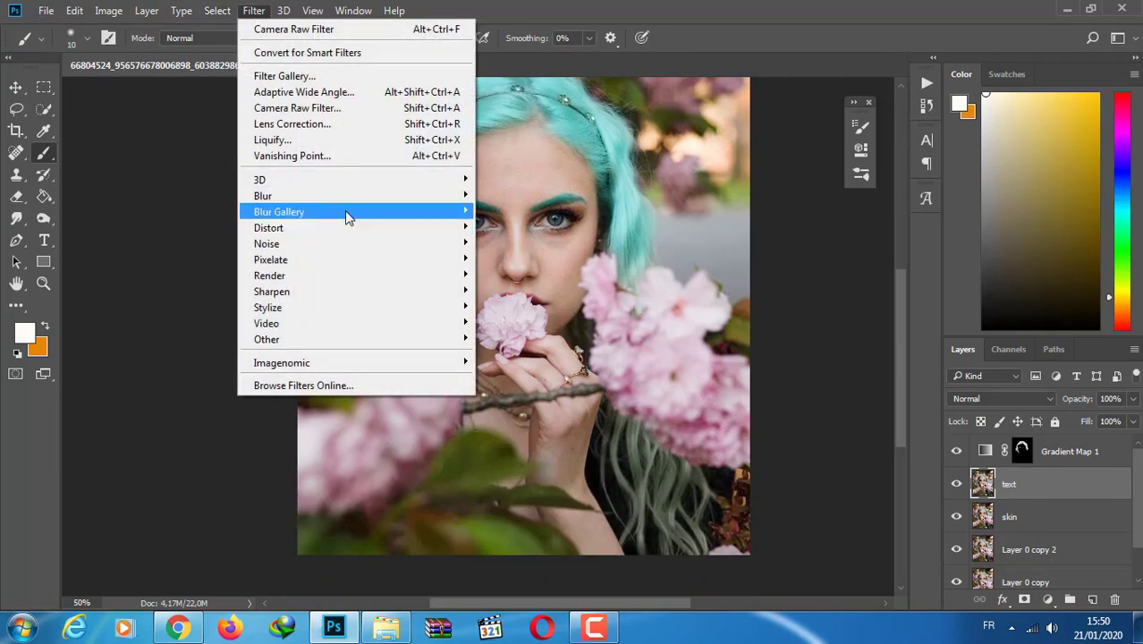
mouse_move(263, 196)
left_click(522, 258)
left_click_drag(854, 206, 858, 262)
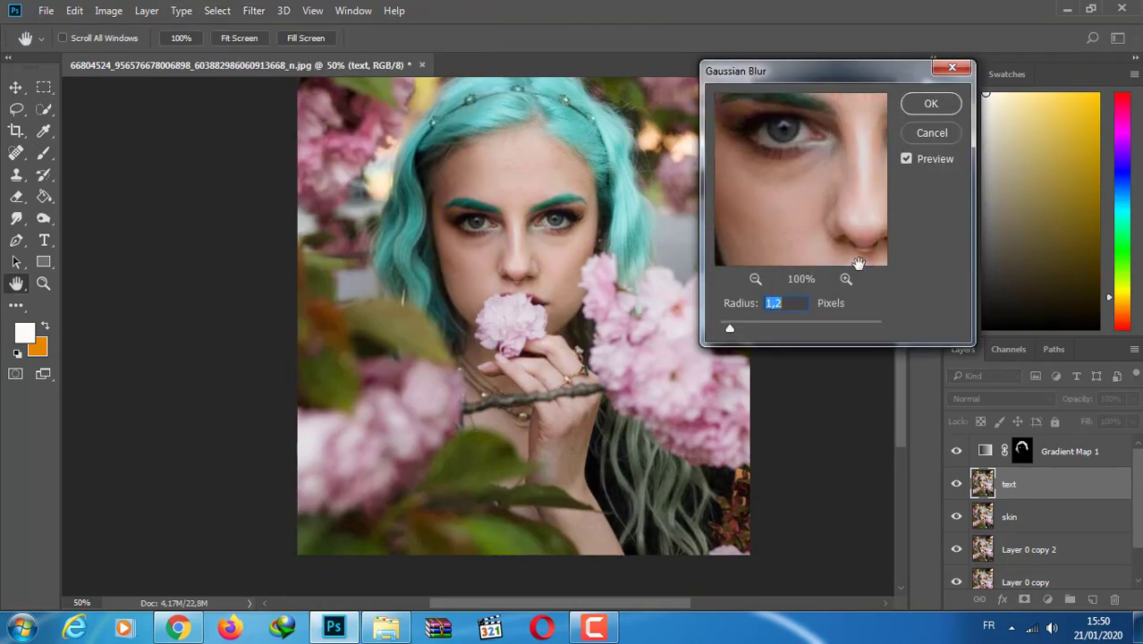
left_click(930, 104)
key("b")
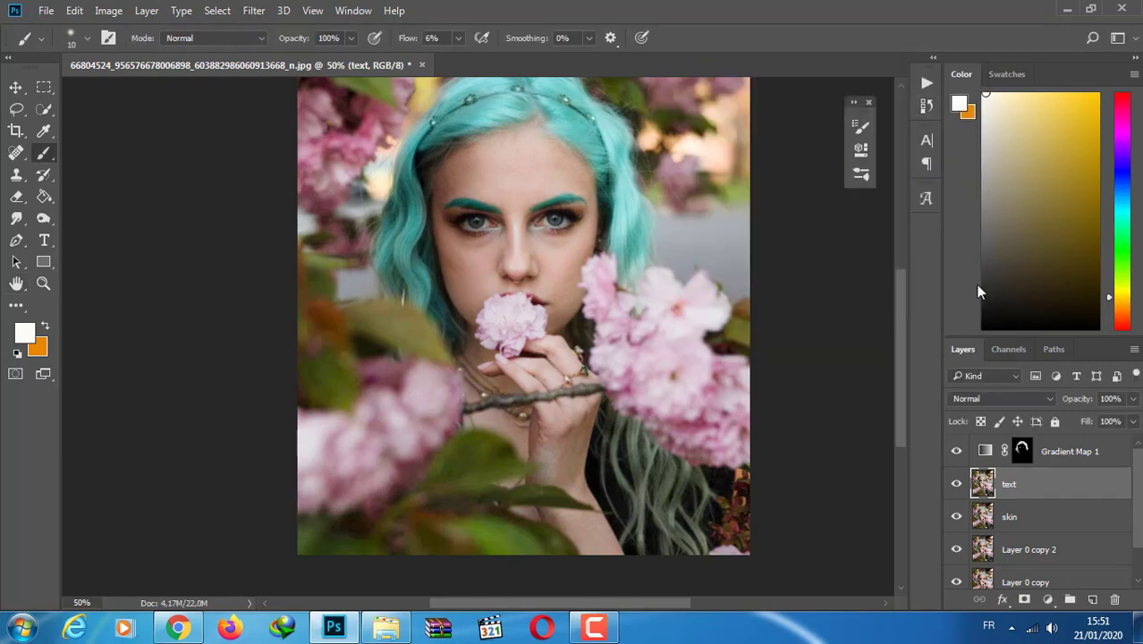
Apply Image from the inverted skin layer in Add mode, then blend text in Soft Light
left_click(260, 9)
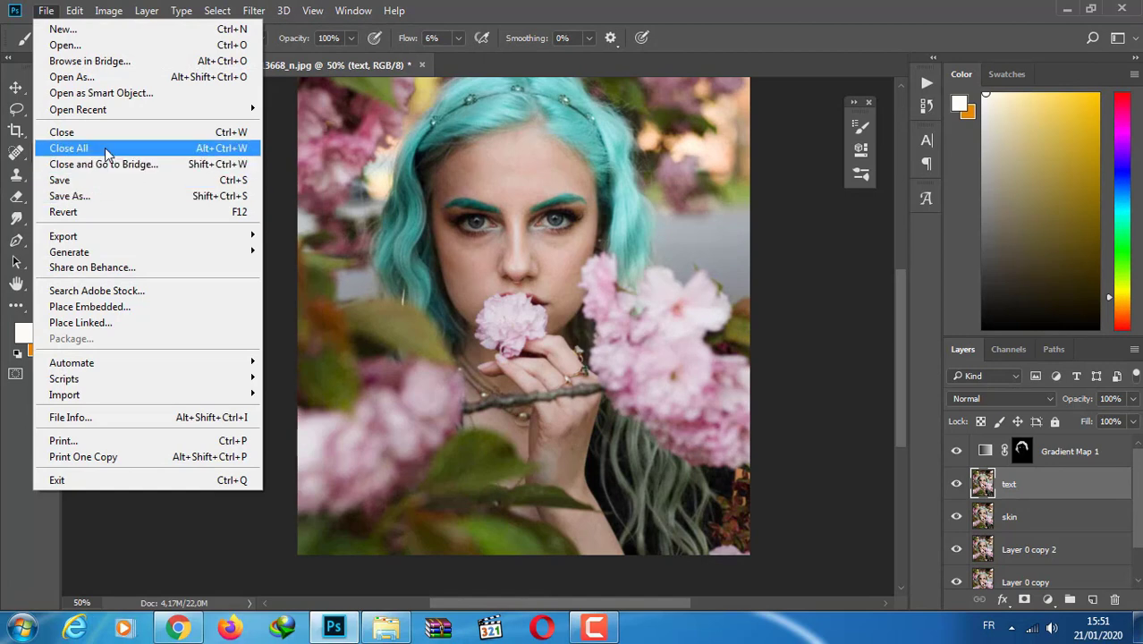
left_click(251, 250)
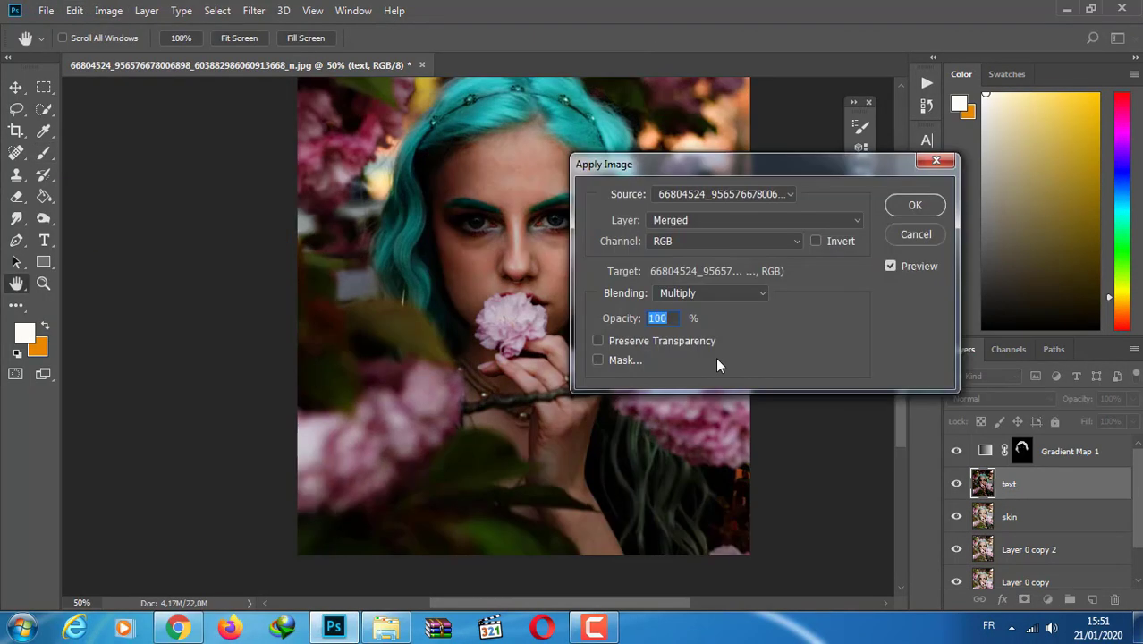
left_click(815, 240)
left_click(787, 220)
left_click(802, 280)
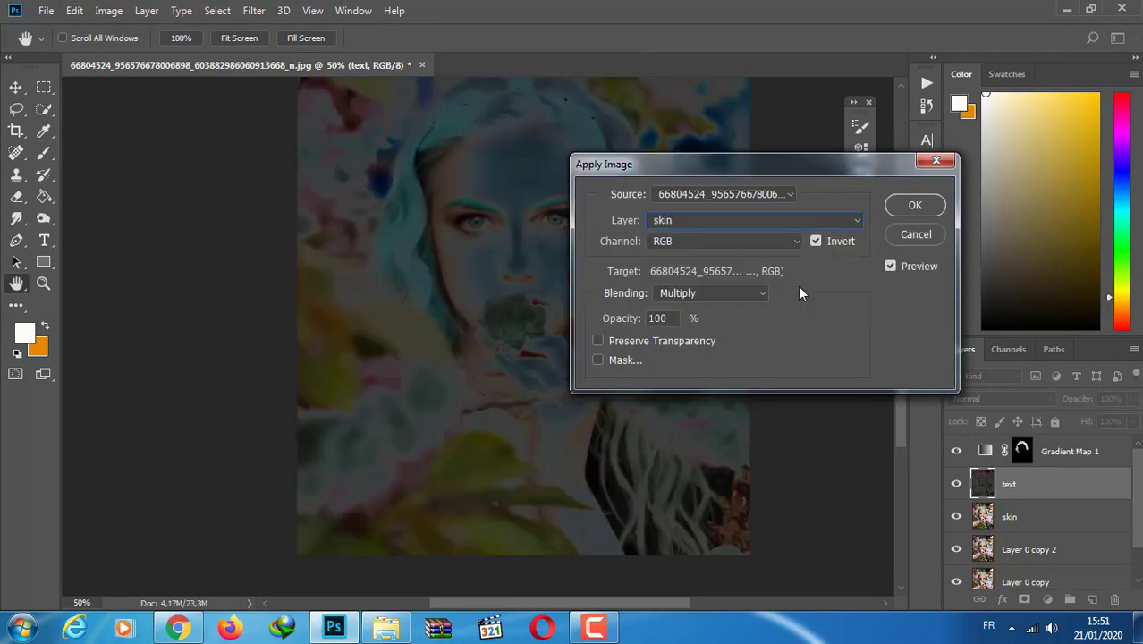
left_click(708, 293)
left_click(680, 566)
left_click(915, 205)
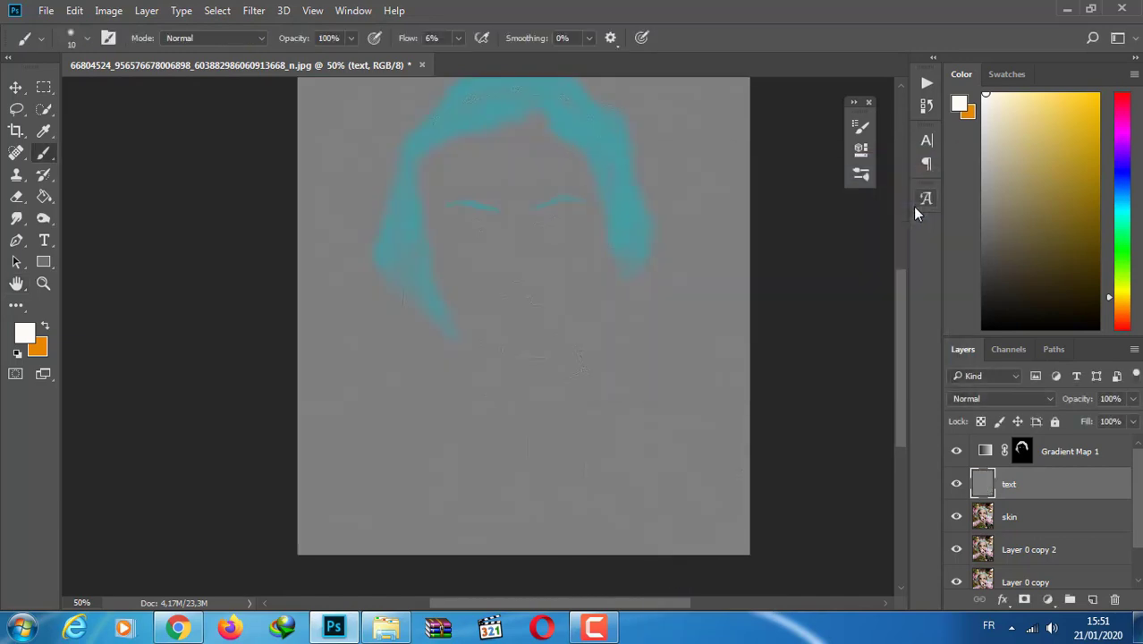
left_click(977, 396)
left_click(987, 236)
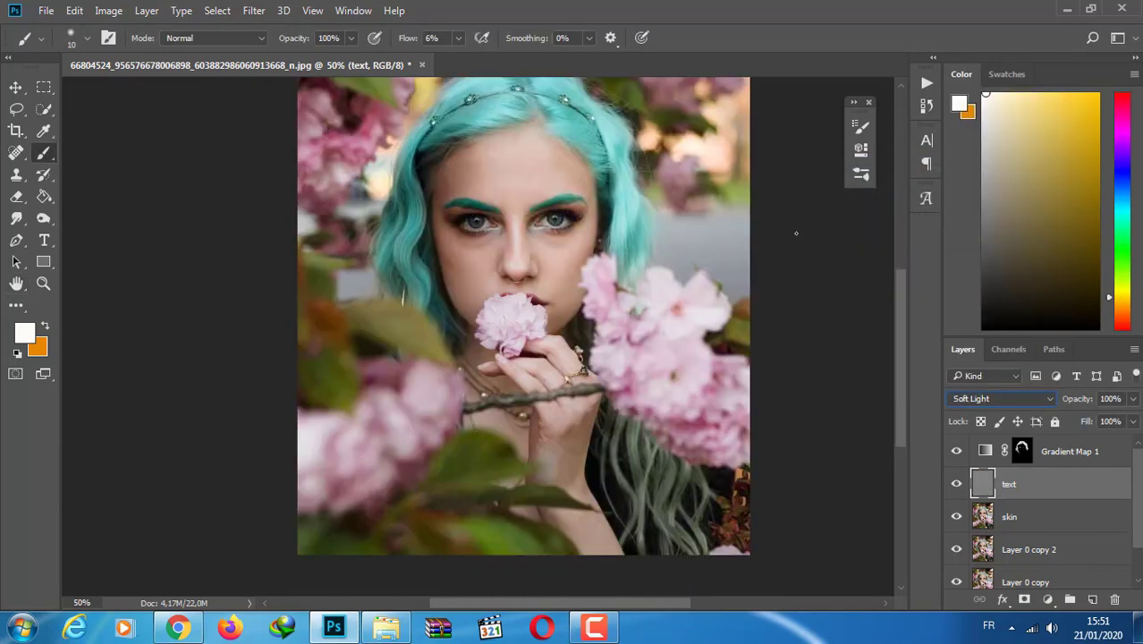
Zoom in to 100% on the face and enlarge the brush to 61 px
key("ctrl+plus")
key("ctrl+plus")
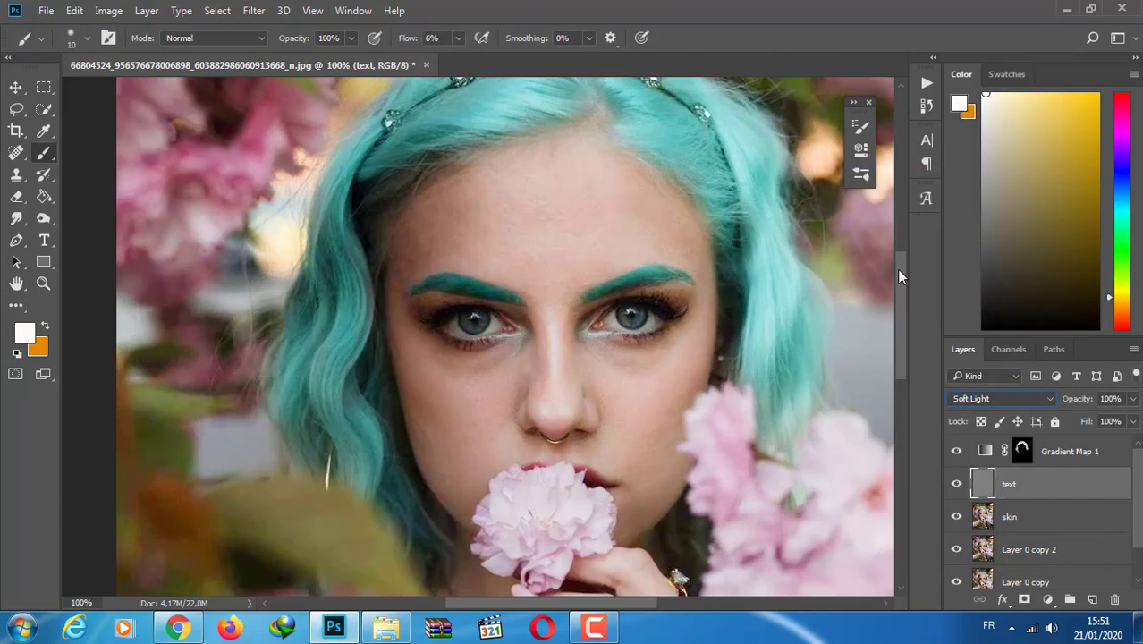
key("ctrl+plus")
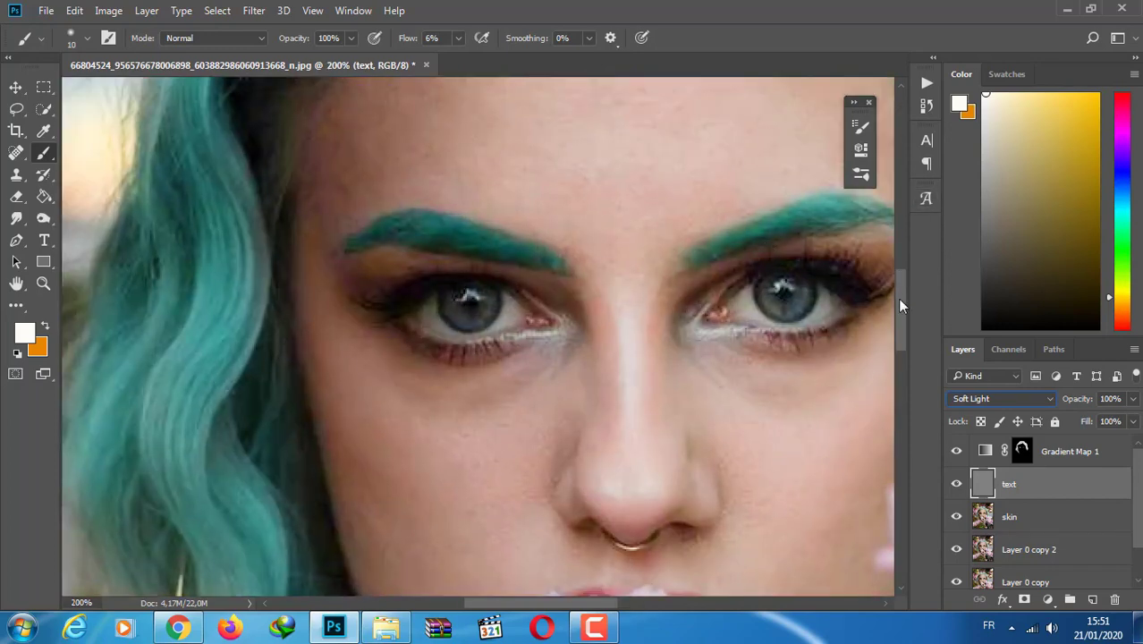
scroll(260, 245, "up", 5)
left_click(71, 38)
left_click_drag(128, 86, 148, 87)
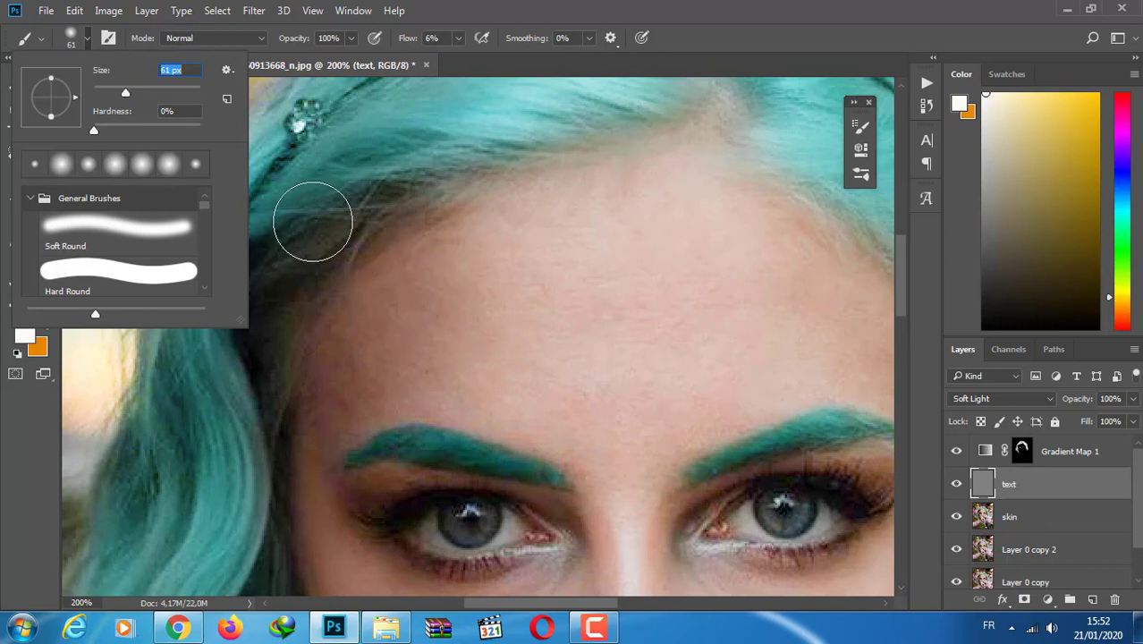
key("Return")
Switch to the Mixer Brush at 75 px and select the skin layer
right_click(43, 153)
left_click(125, 199)
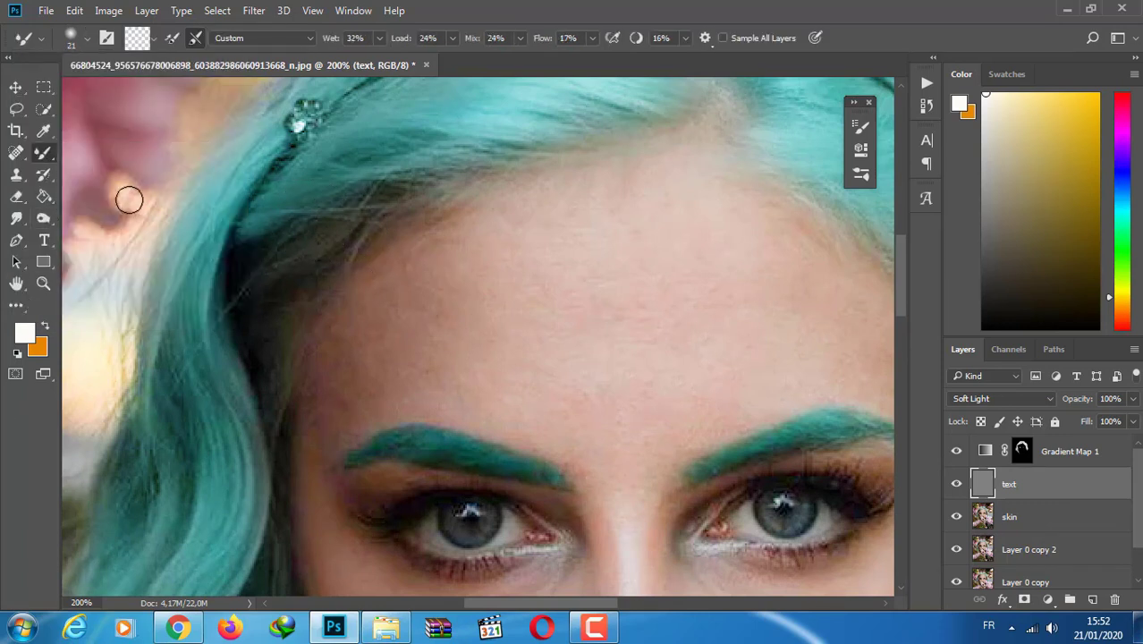
left_click(72, 38)
left_click(195, 43)
left_click(71, 37)
left_click_drag(147, 92, 135, 93)
key("Return")
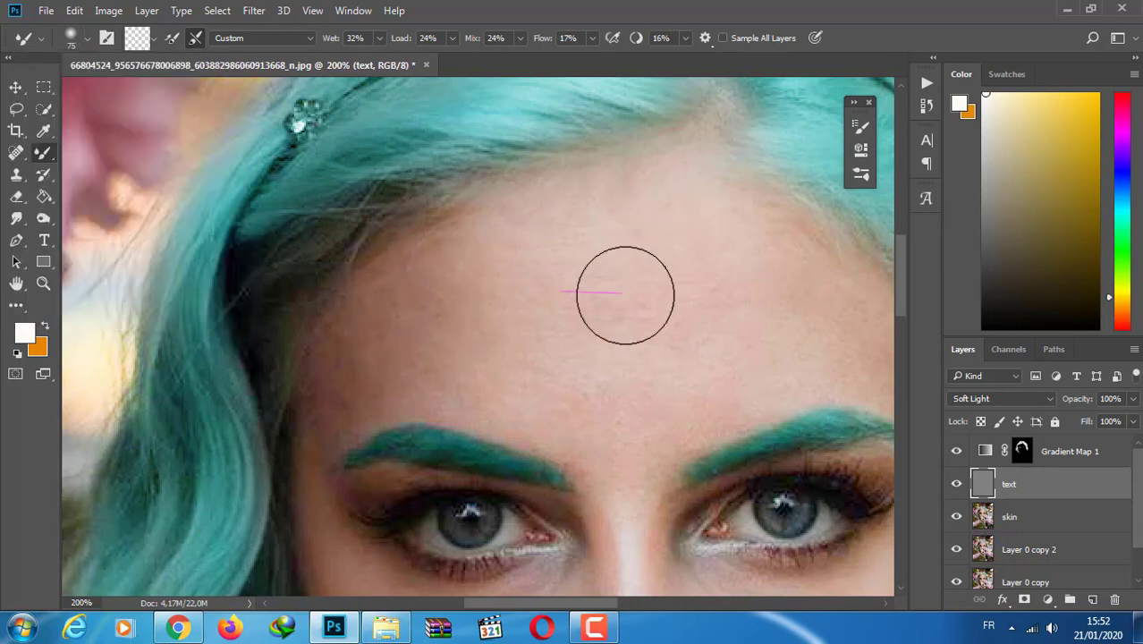
left_click(1013, 516)
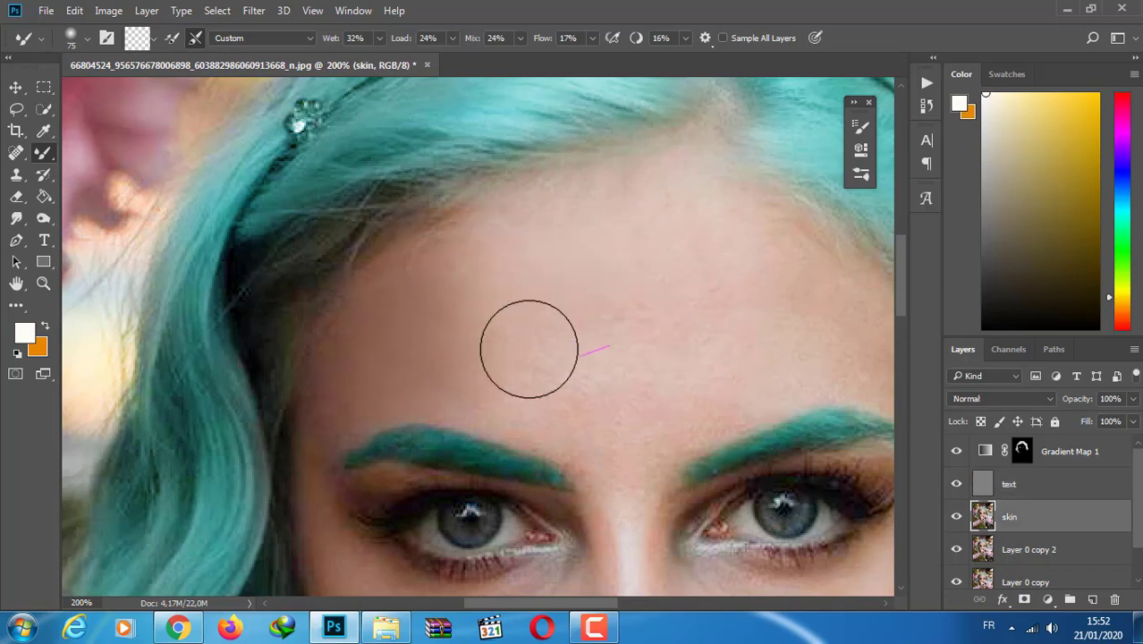
Smooth the forehead skin with mixer-brush strokes
left_click_drag(595, 602, 635, 602)
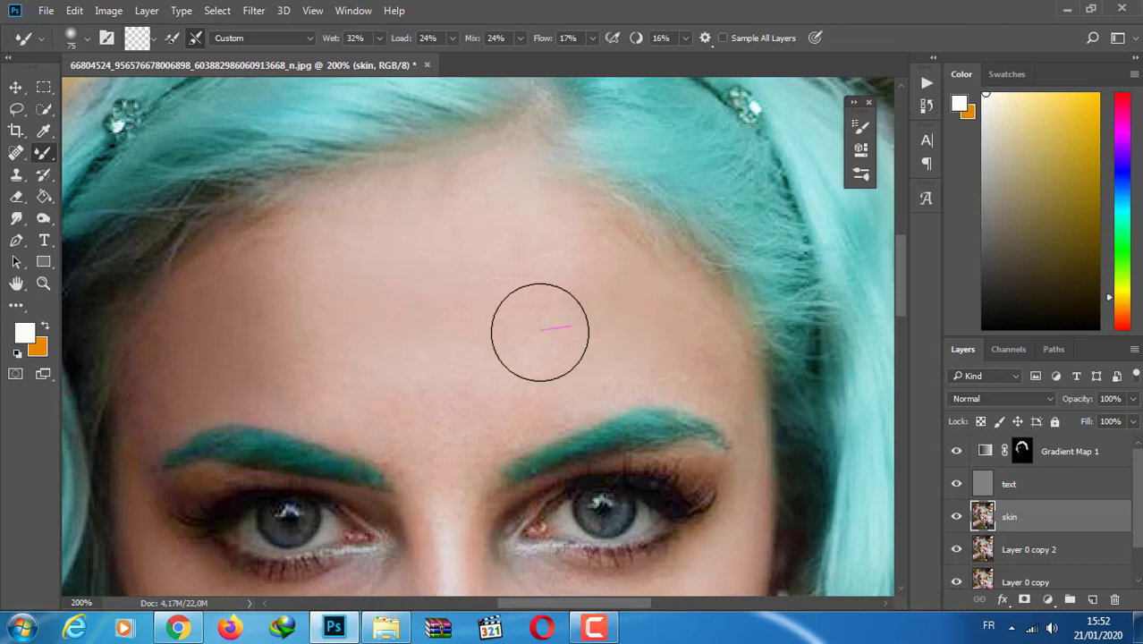
left_click_drag(433, 438, 429, 426)
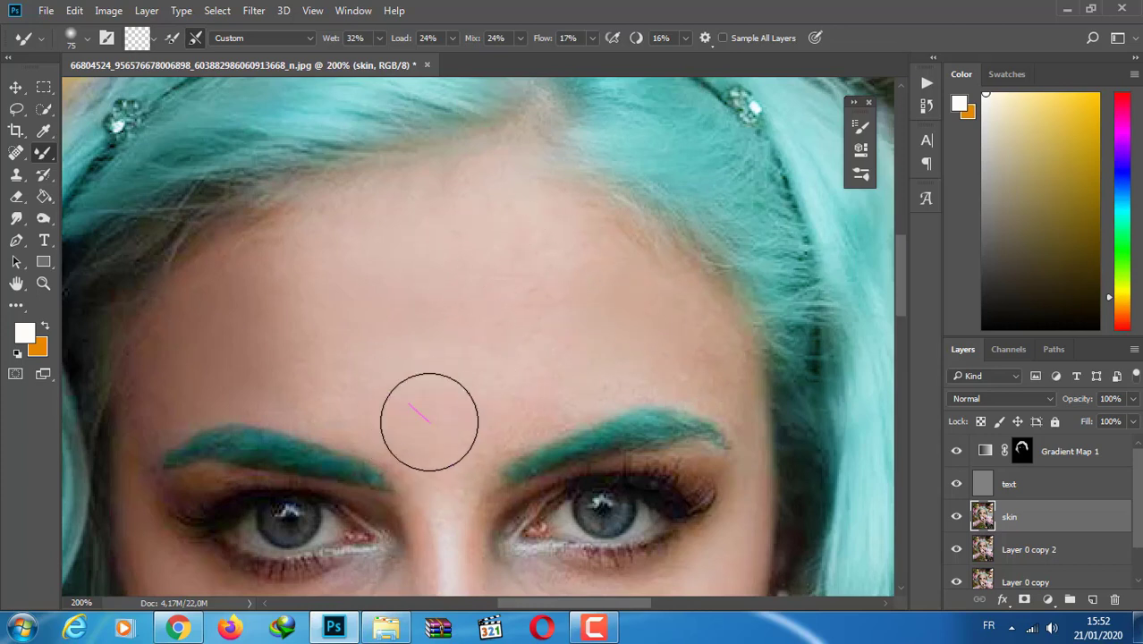
left_click_drag(362, 380, 332, 370)
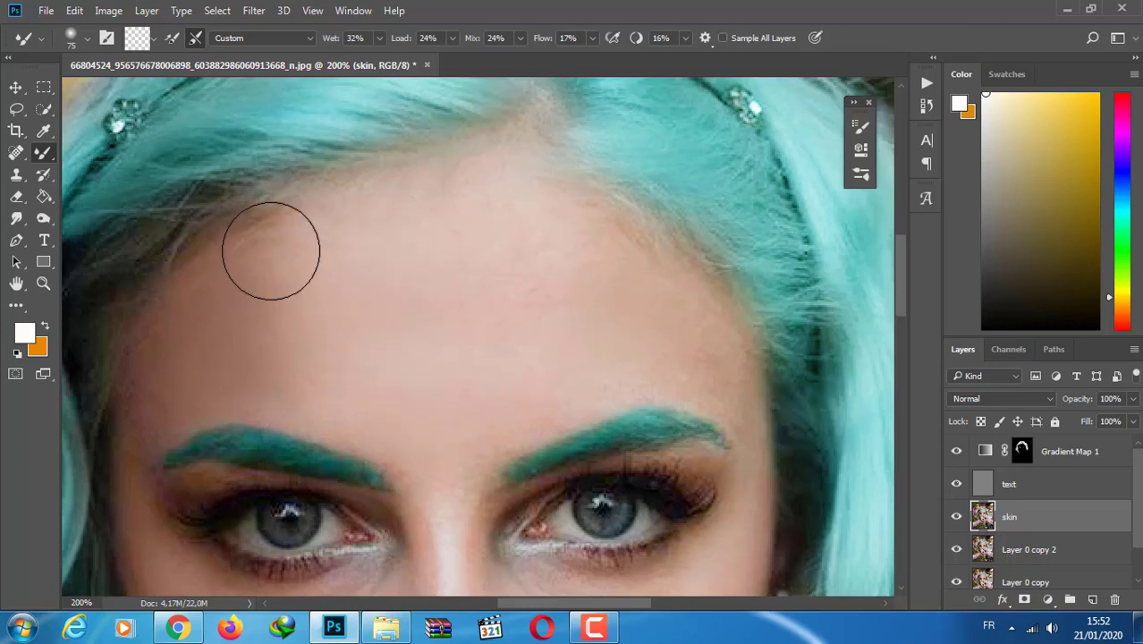
left_click_drag(541, 226, 468, 233)
left_click_drag(474, 294, 438, 293)
left_click_drag(902, 307, 902, 365)
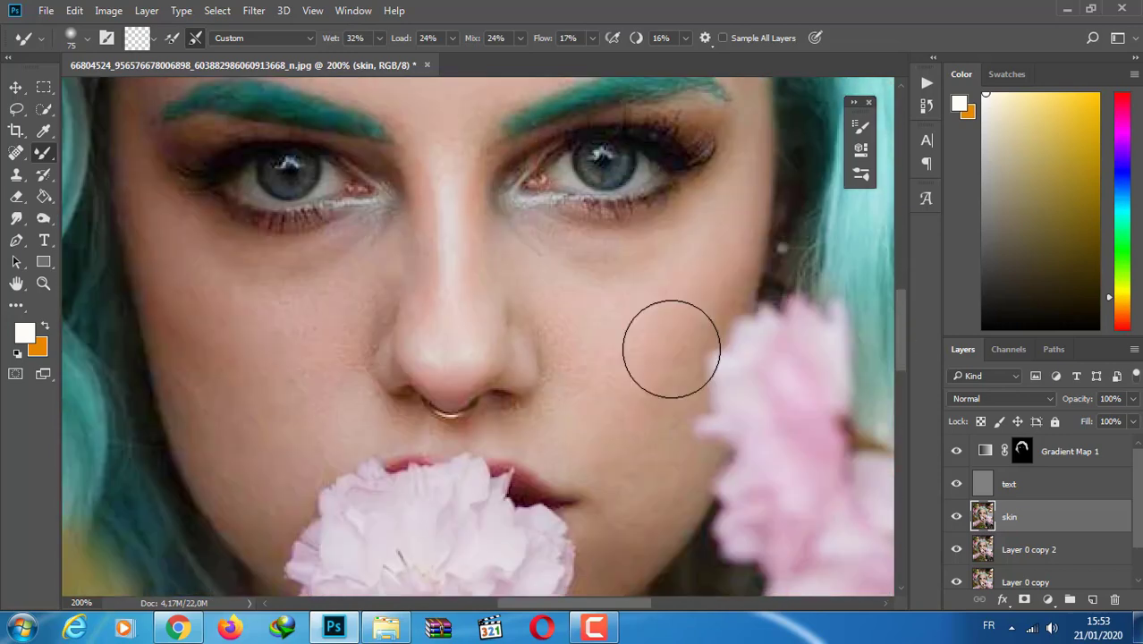
Reduce the mixer brush to 58 px and smooth both cheeks
left_click(86, 40)
left_click_drag(123, 80, 115, 81)
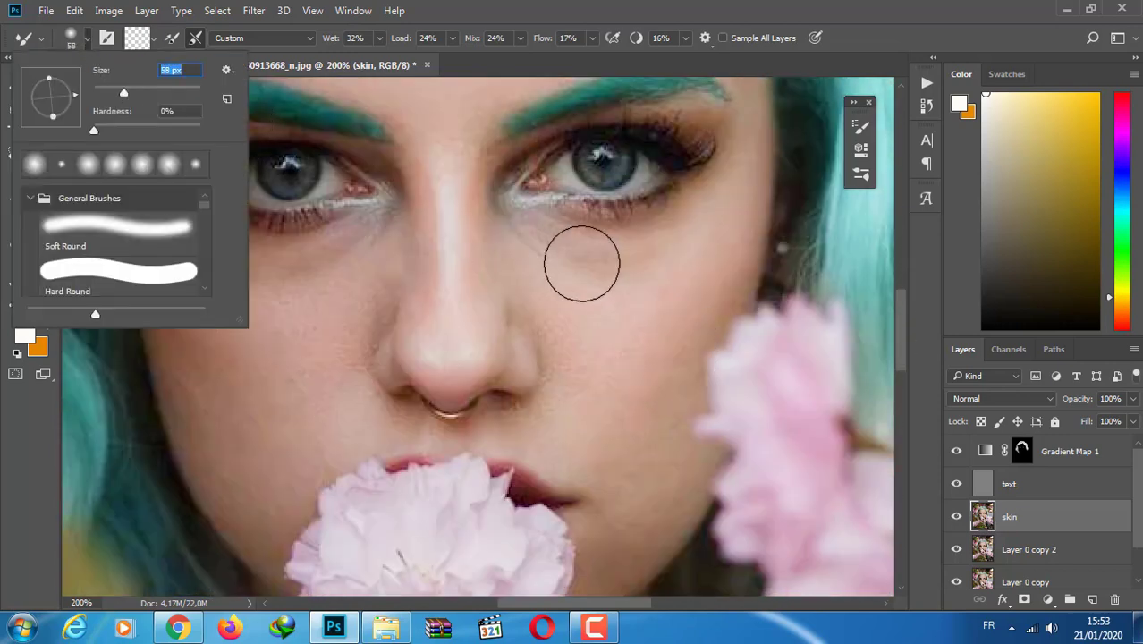
left_click_drag(634, 346, 584, 347)
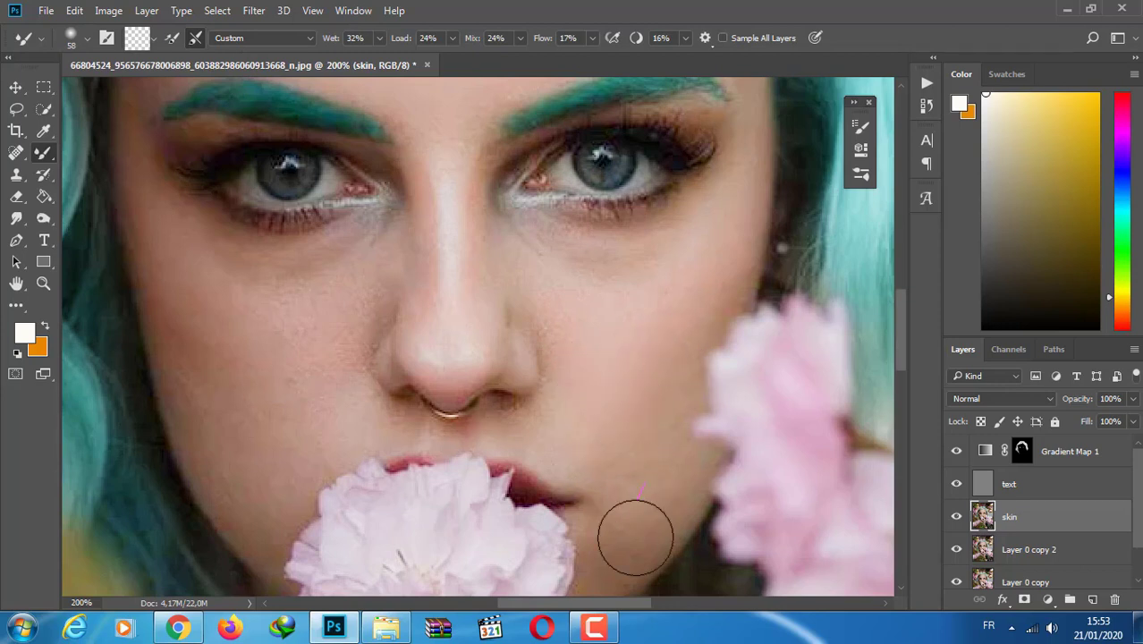
left_click_drag(685, 258, 638, 281)
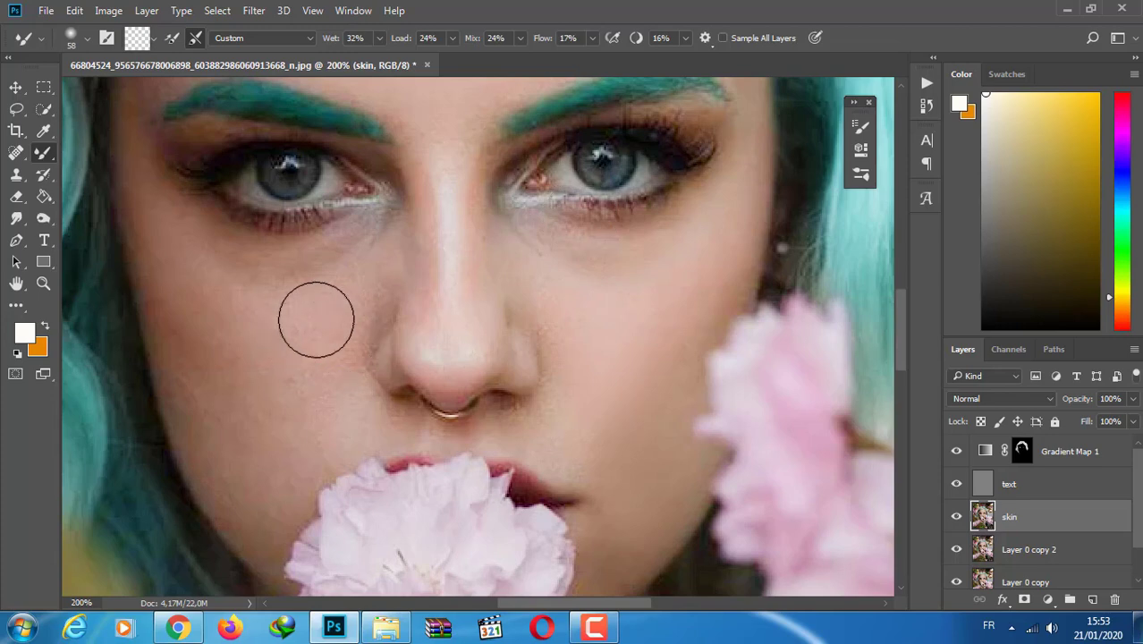
mouse_move(247, 345)
left_mouse_down()
mouse_move(192, 373)
mouse_move(303, 424)
left_mouse_up()
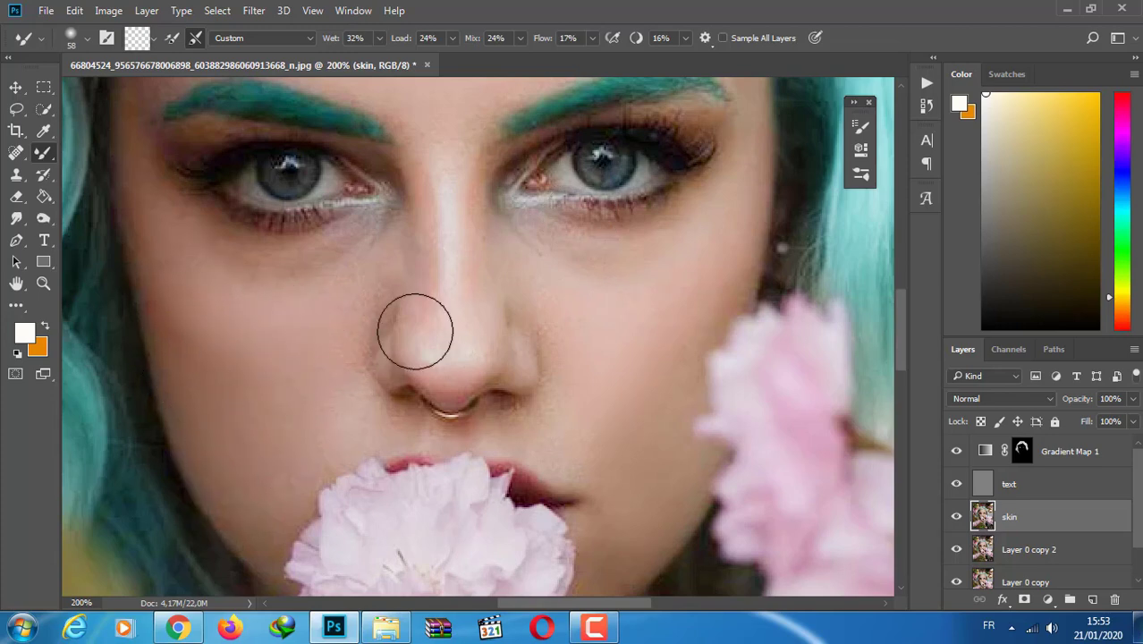
mouse_move(902, 313)
left_mouse_down()
mouse_move(901, 367)
mouse_move(901, 352)
left_mouse_up()
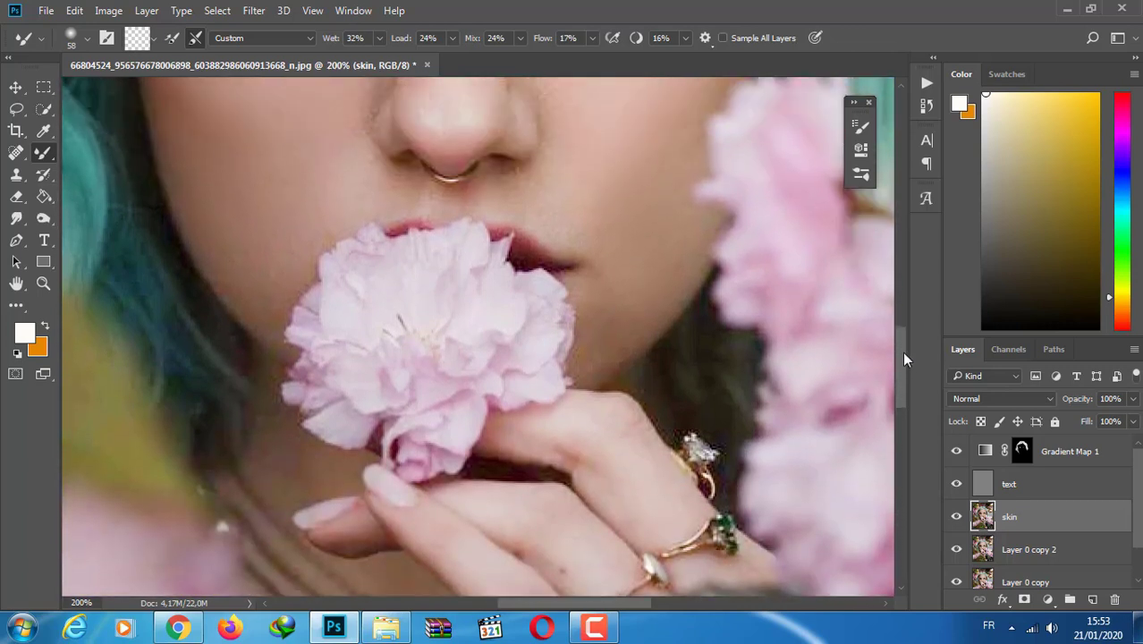
Set the Mixer Brush to 34 px and smooth the skin around the mouth
left_click(87, 39)
left_click(112, 85)
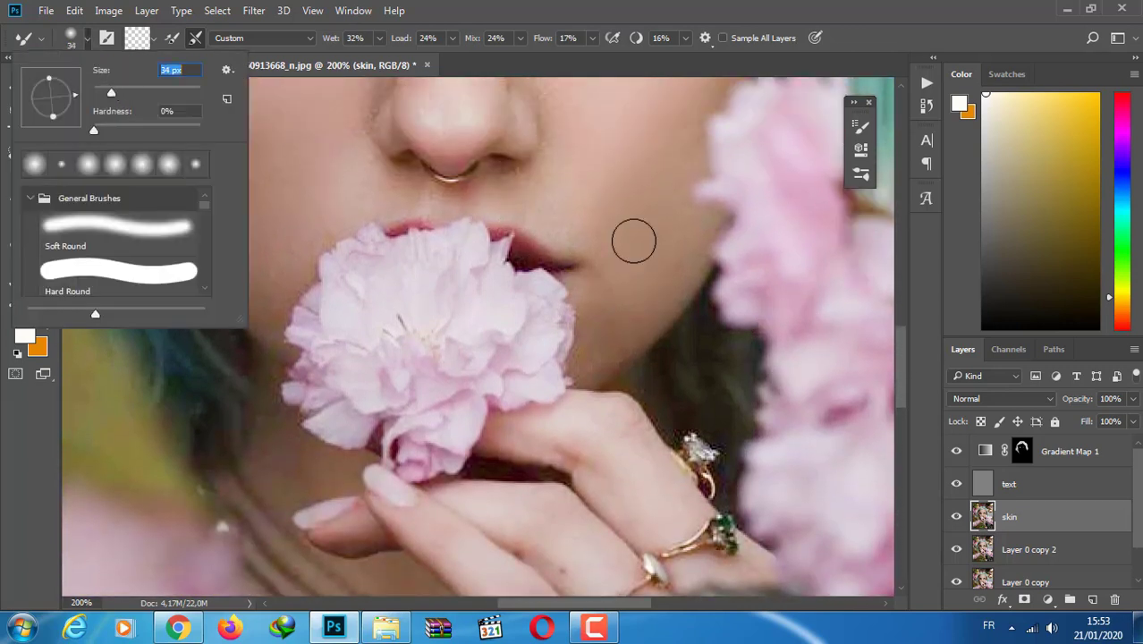
left_click(673, 269)
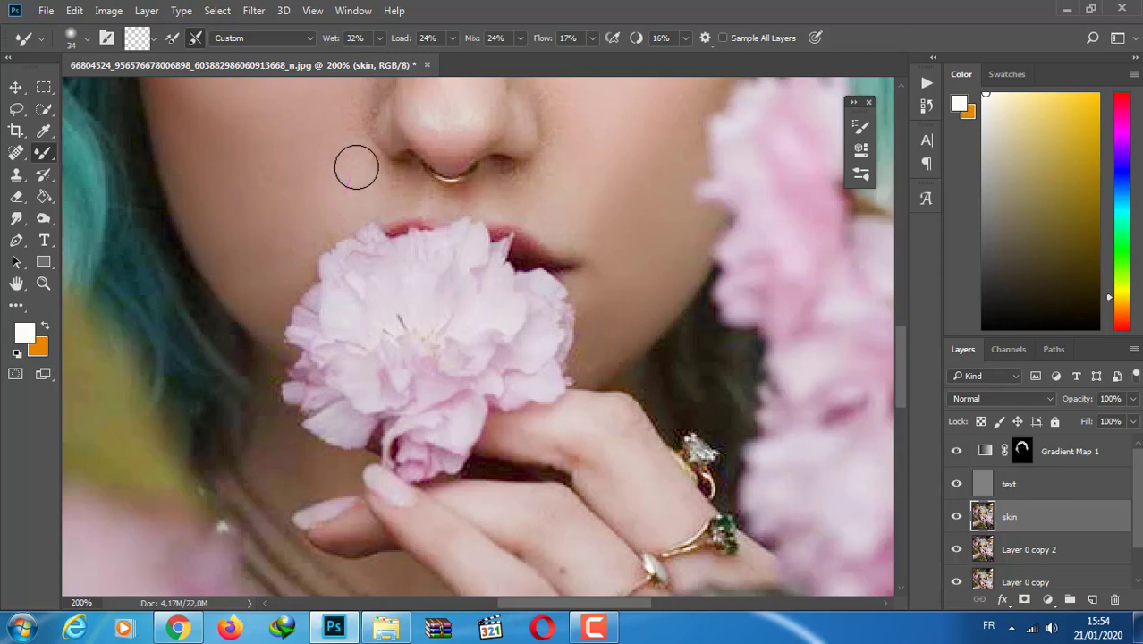
left_click_drag(901, 353, 900, 313)
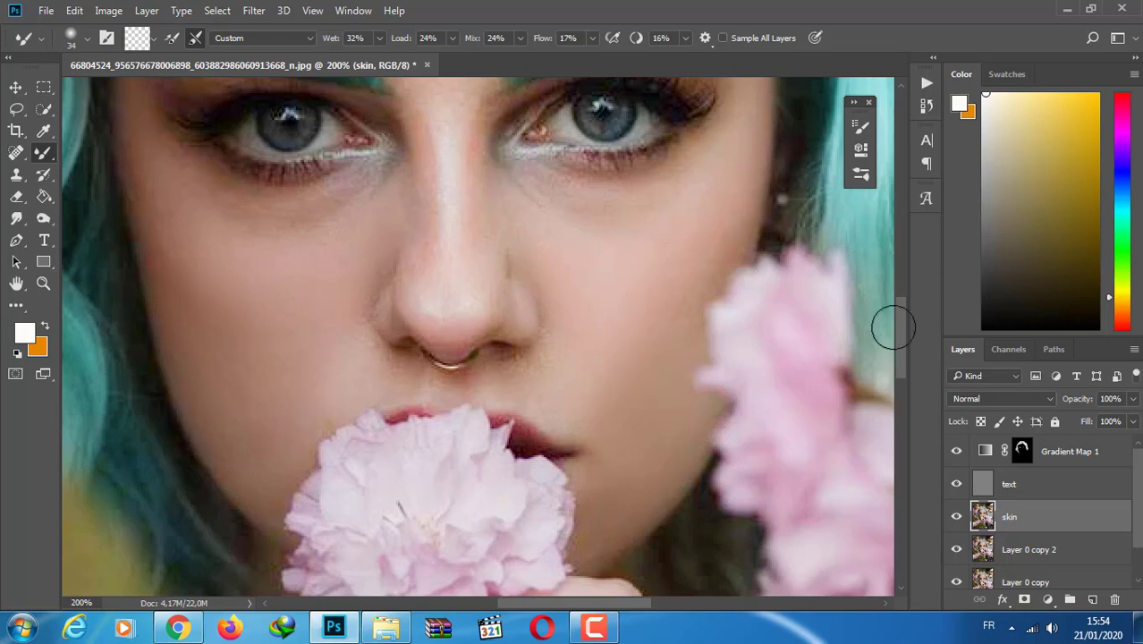
left_click_drag(898, 322, 898, 290)
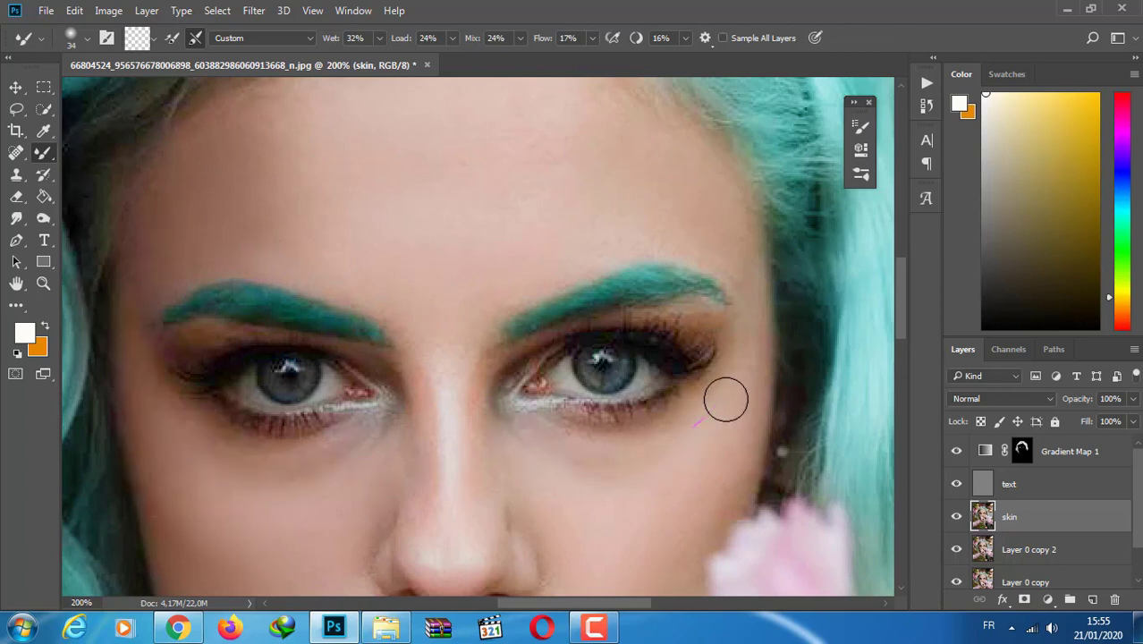
Switch to a 17 px Mixer Brush and smooth under the eyes and forehead
left_click(87, 38)
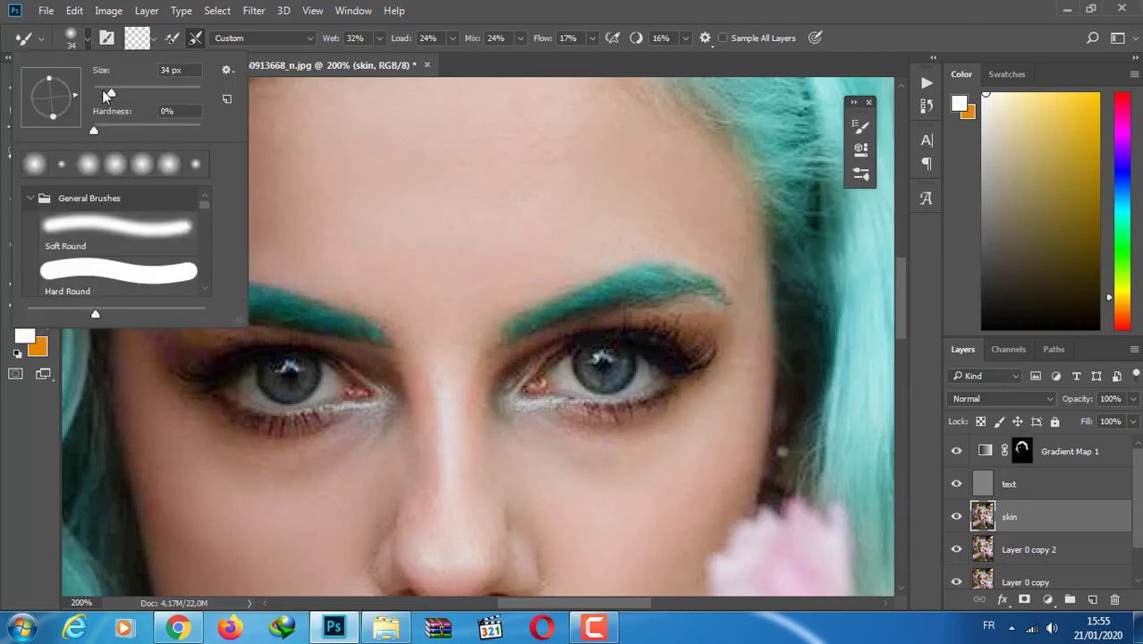
key("Return")
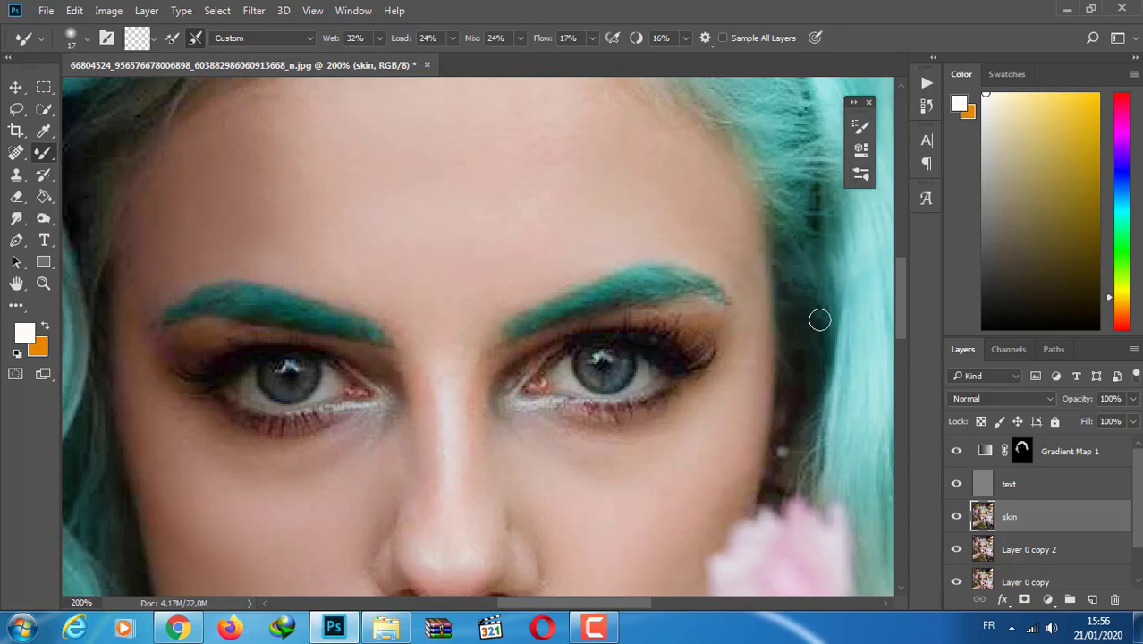
left_click_drag(900, 311, 903, 346)
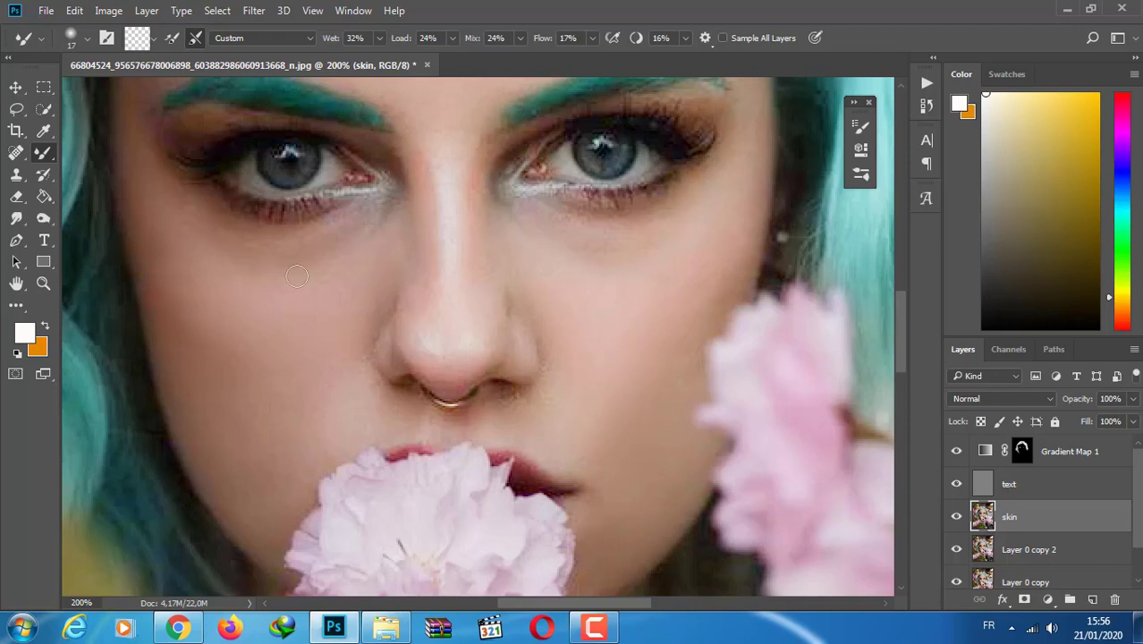
left_click_drag(898, 332, 900, 271)
Zoom out, brush the cheek skin, and resize the Mixer Brush to 45 px
key("ctrl+minus")
key("ctrl+minus")
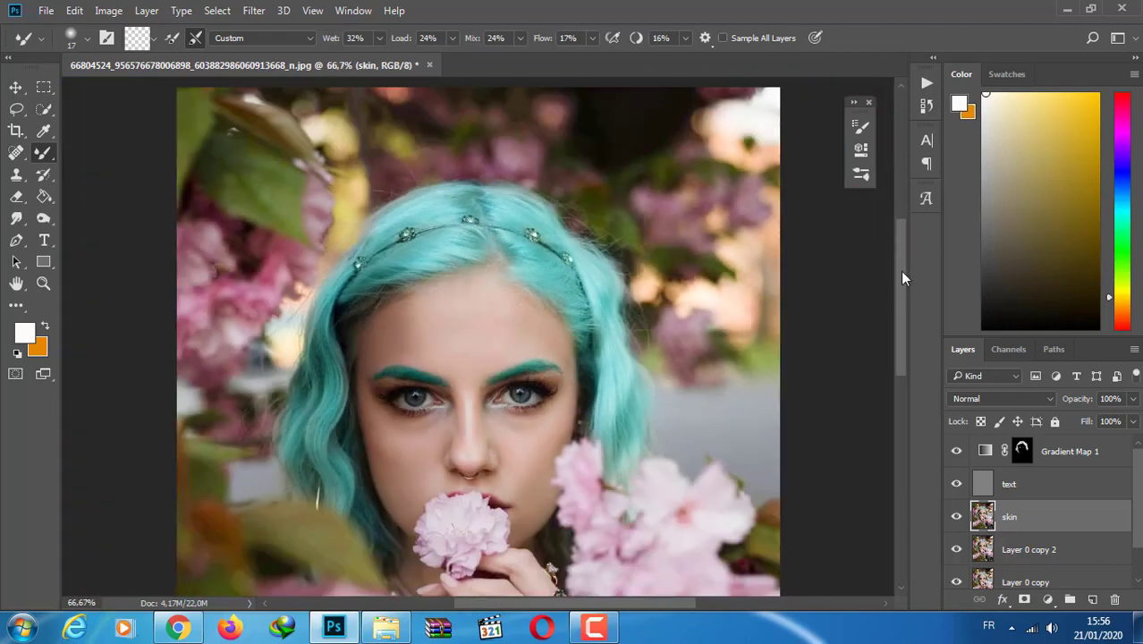
key("ctrl+minus")
scroll(896, 304, "down", 1)
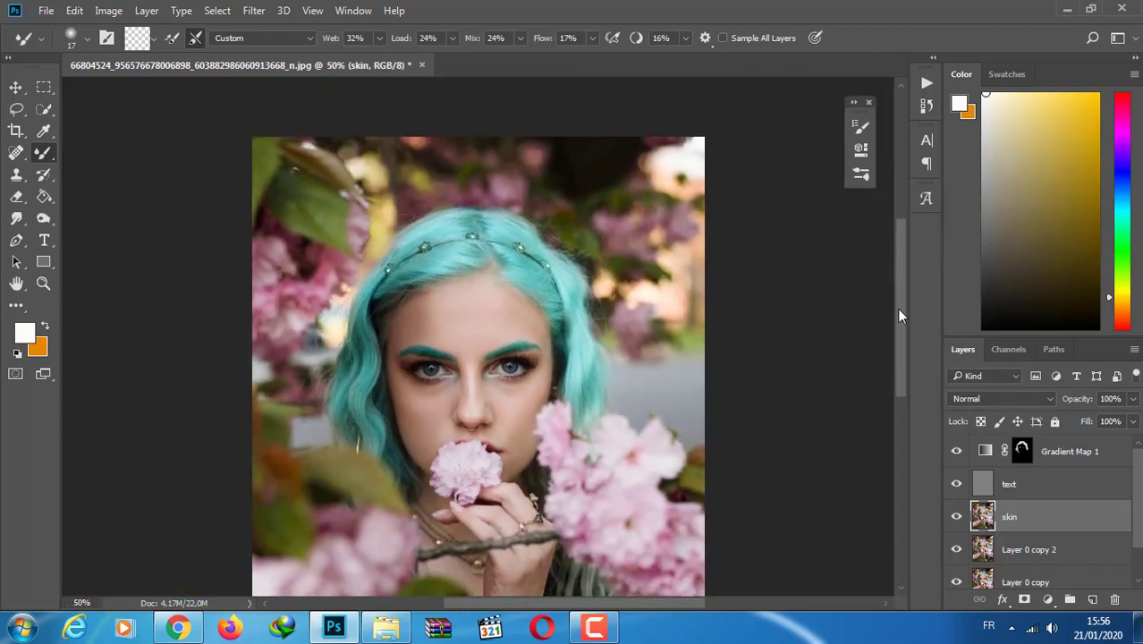
left_click_drag(896, 306, 901, 326)
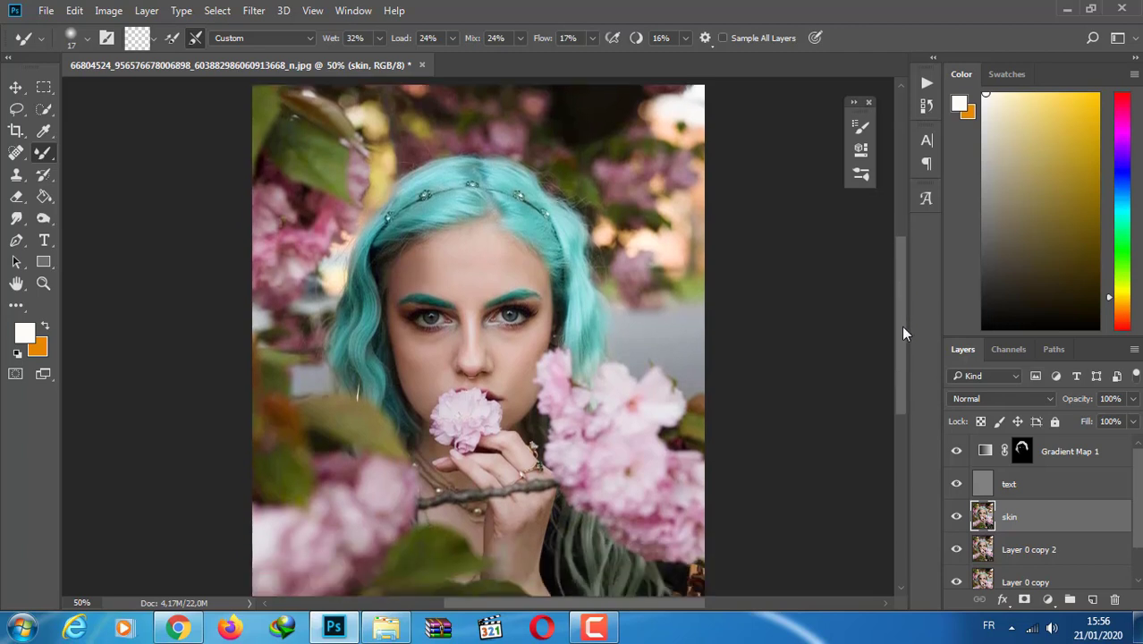
left_click(87, 38)
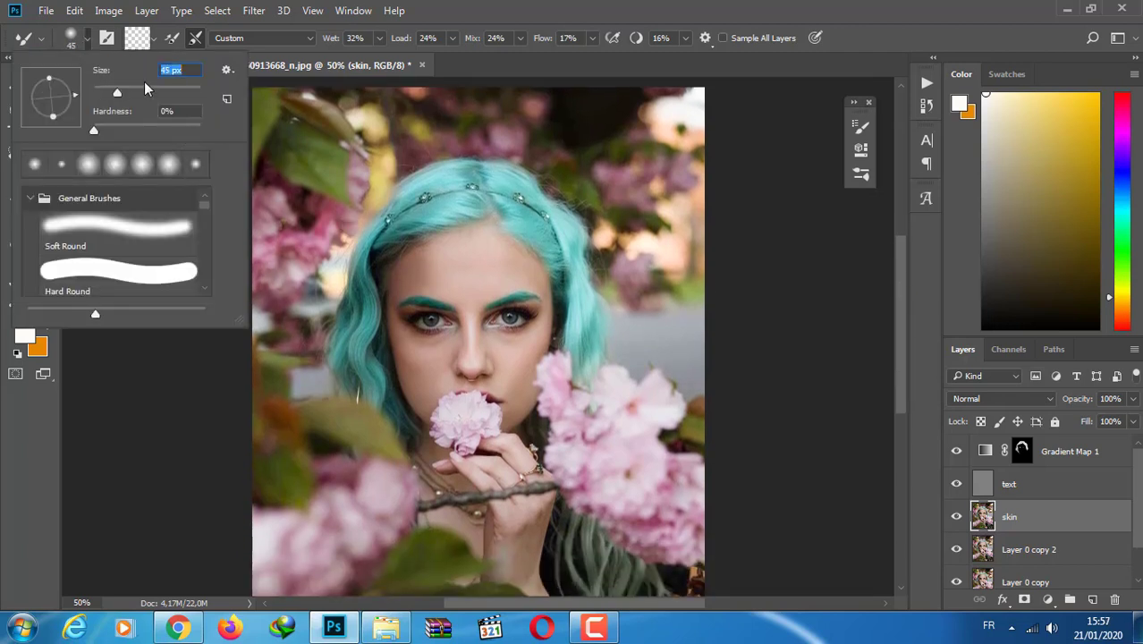
key("Return")
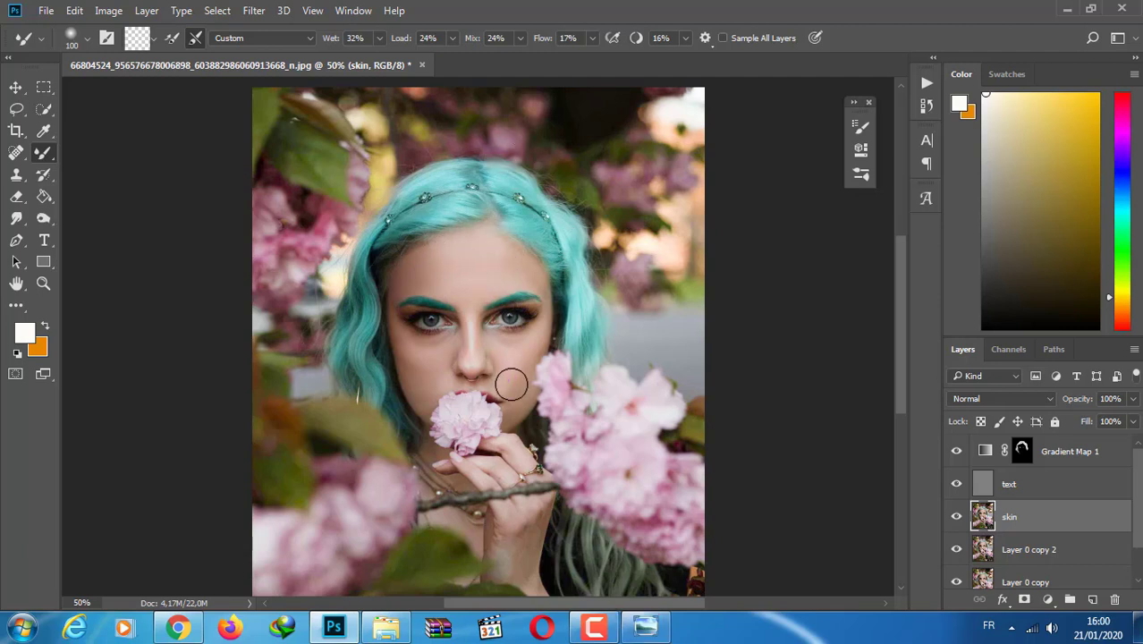
Smooth the left cheek with a 59 px Mixer Brush, then resize it to 21 px
scroll(462, 321, "up", 1)
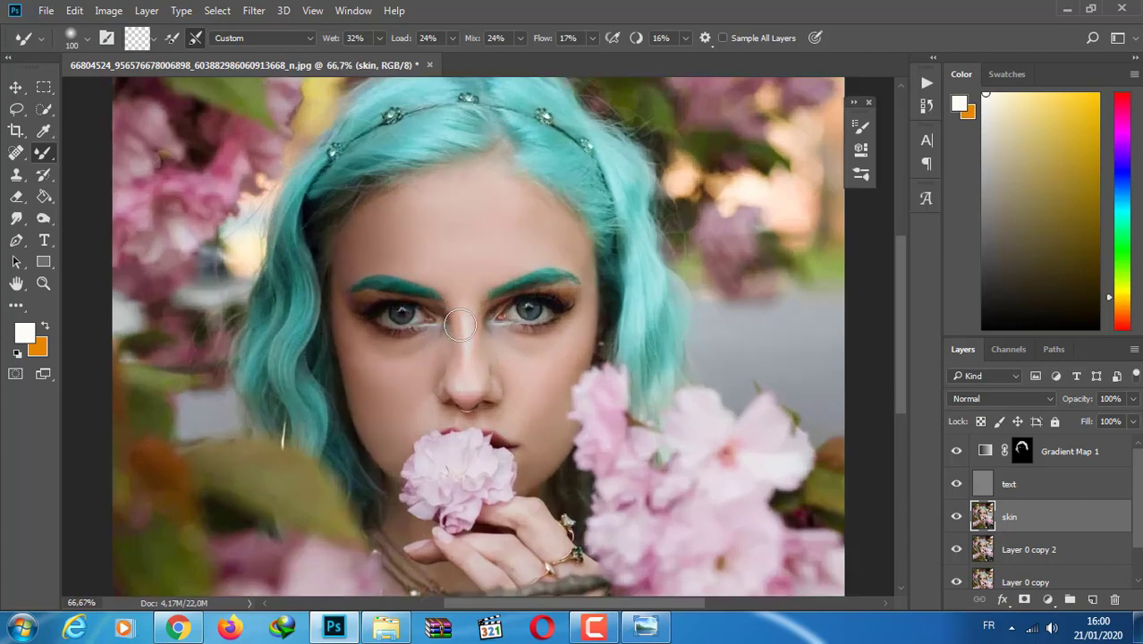
scroll(463, 321, "up", 1)
right_click(125, 90)
key("Return")
mouse_move(316, 352)
left_mouse_down()
mouse_move(332, 388)
mouse_move(348, 316)
mouse_move(325, 369)
left_mouse_up()
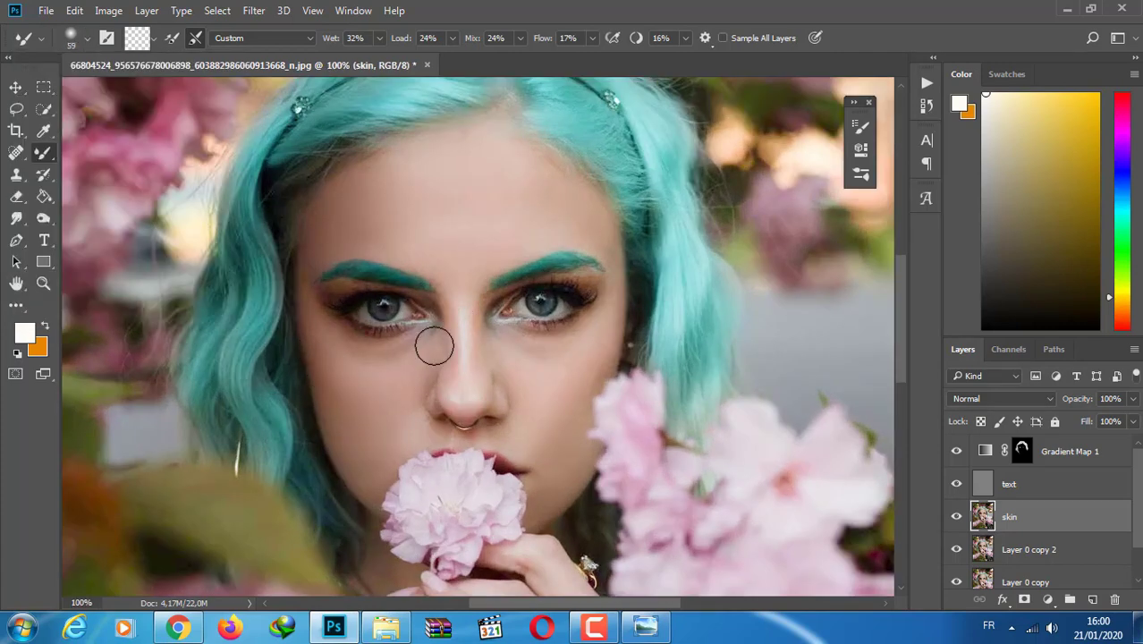
right_click(613, 262)
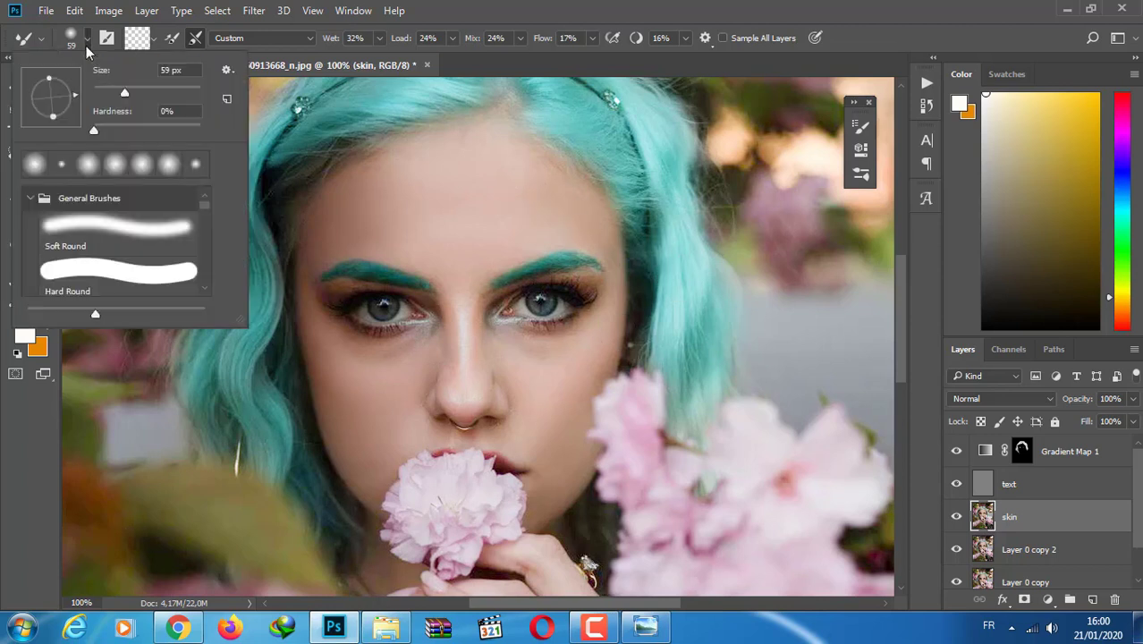
type("21")
key("Return")
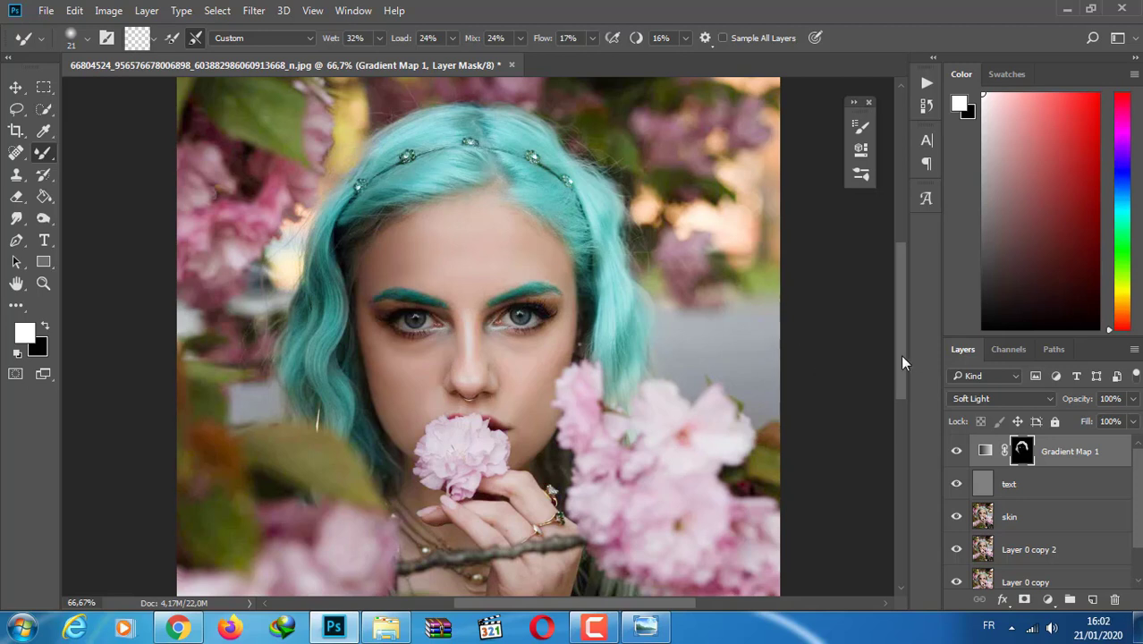
left_click_drag(899, 354, 902, 370)
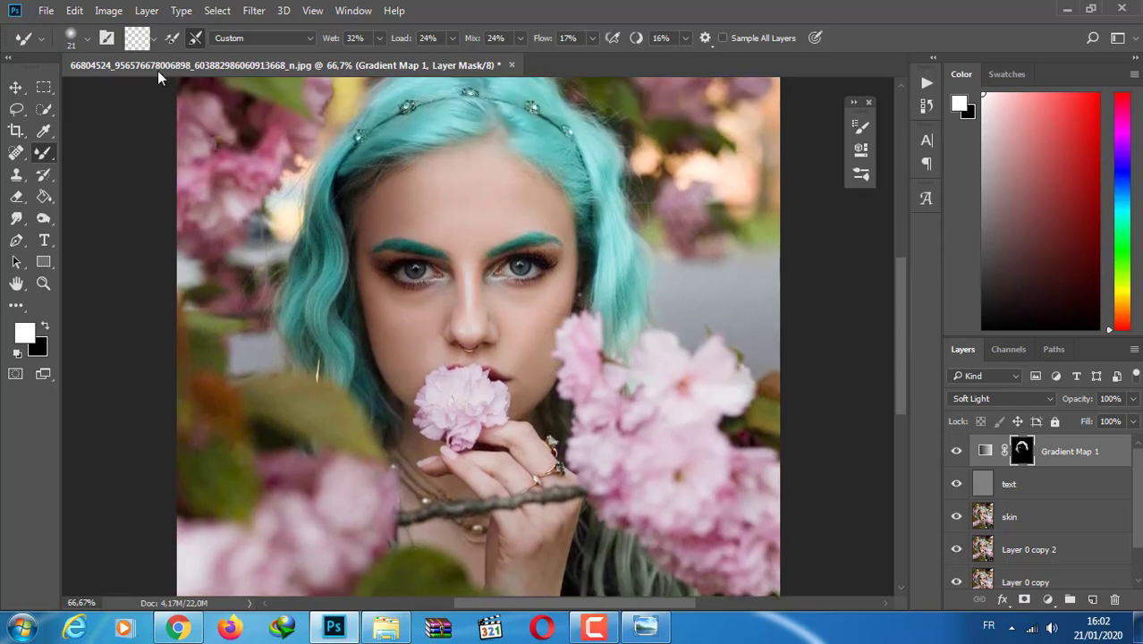
key("ctrl+1")
right_click(126, 84)
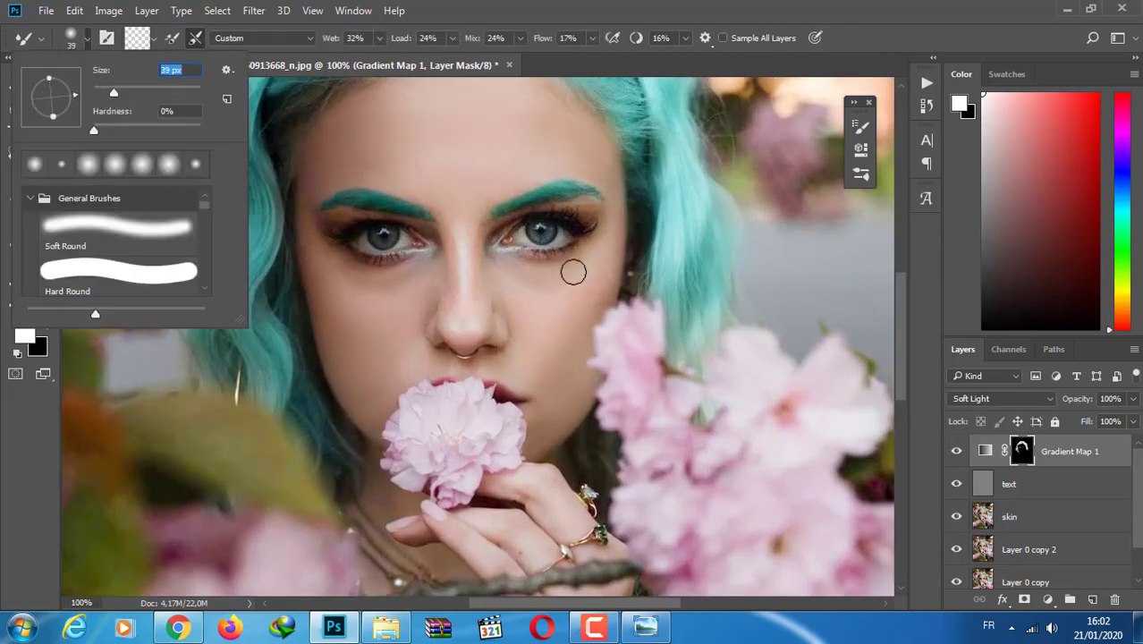
key("Return")
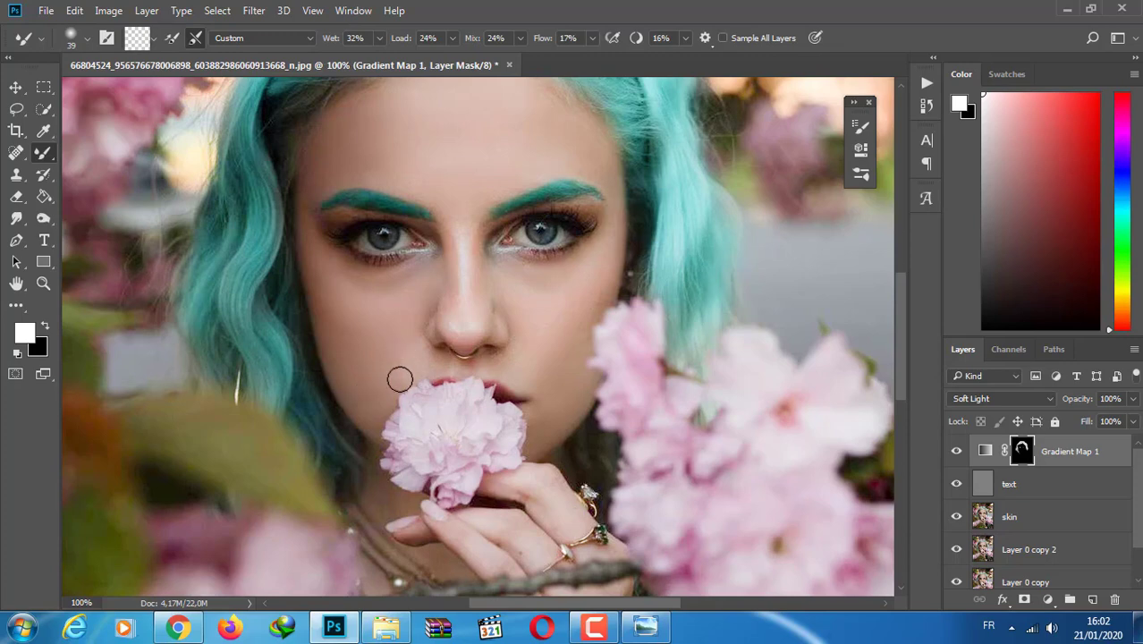
key("ctrl+0")
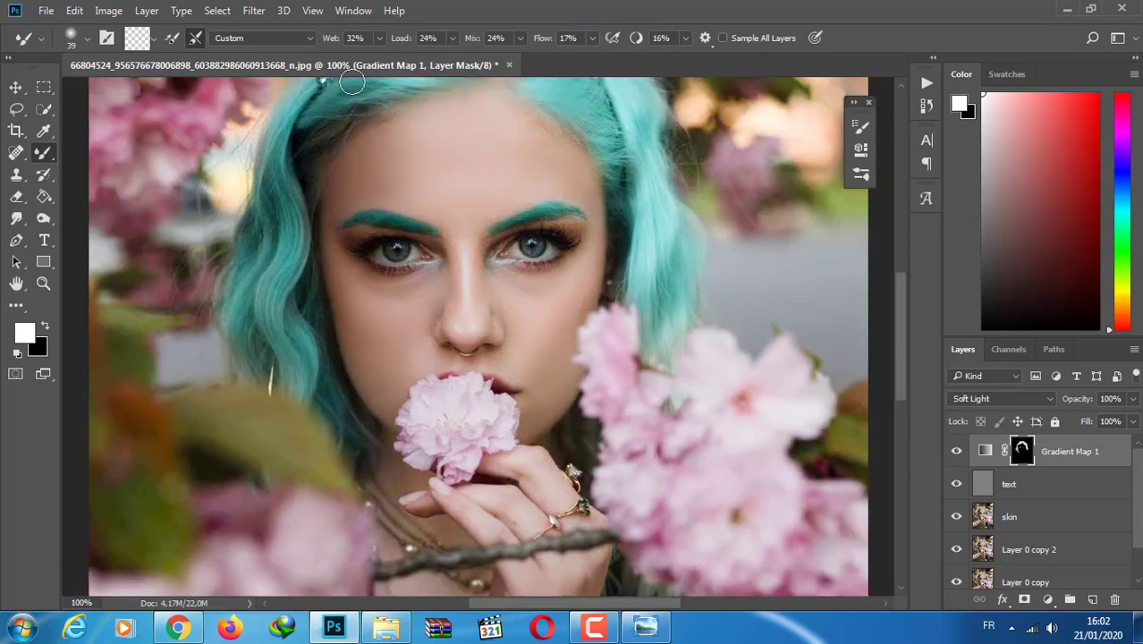
Group the text and skin layers together as Group 1
left_click(985, 484)
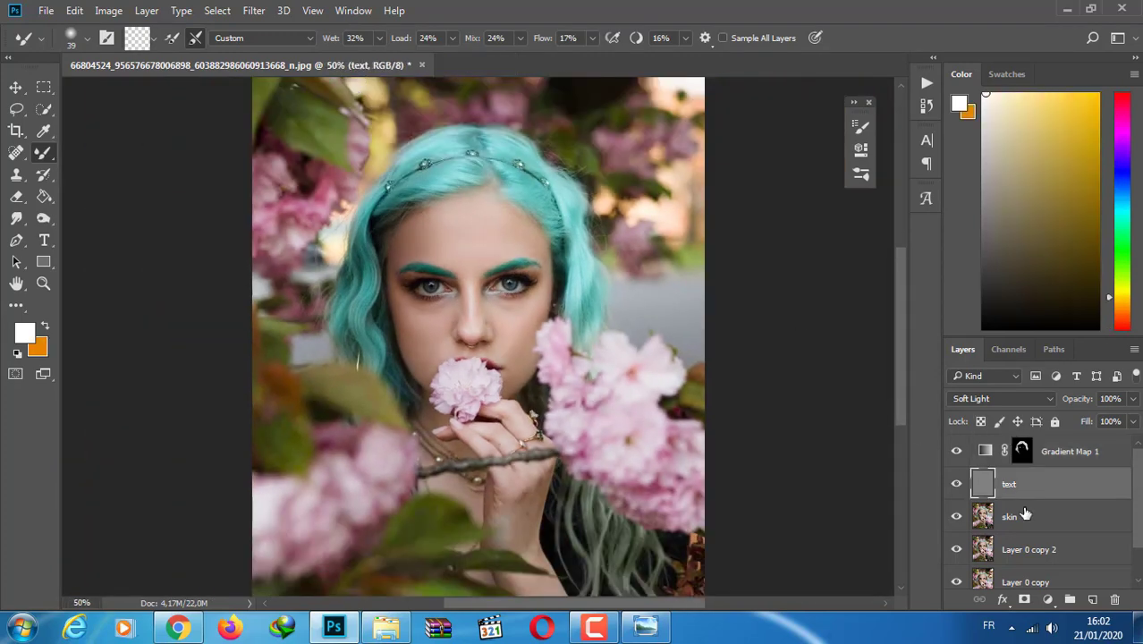
left_click(1019, 516, "shift")
key("ctrl+g")
key("ctrl+plus")
Toggle Group 1's visibility to compare the retouch, then select the skin layer inside it
left_click(956, 477)
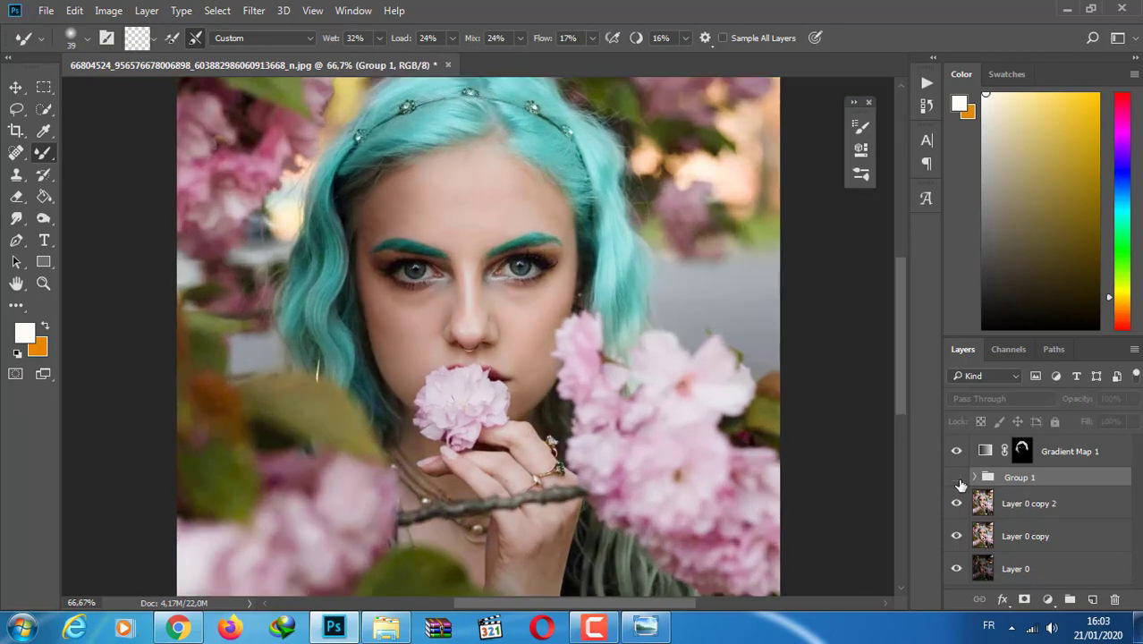
key("ctrl+plus")
left_click(956, 477)
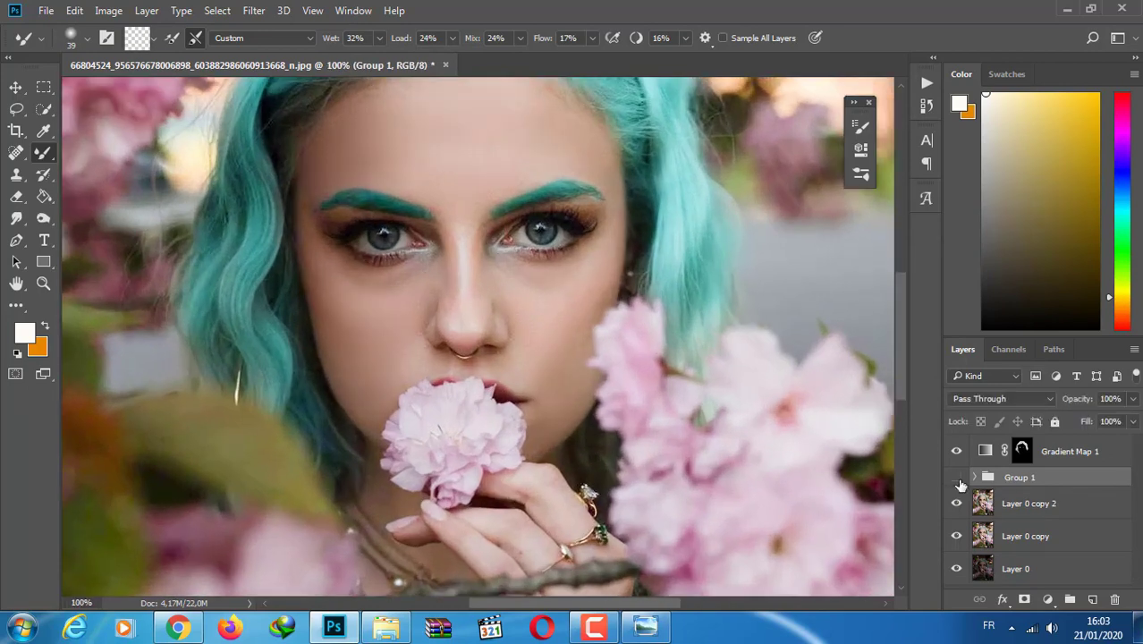
left_click(956, 477)
left_click(975, 478)
left_click(1028, 536)
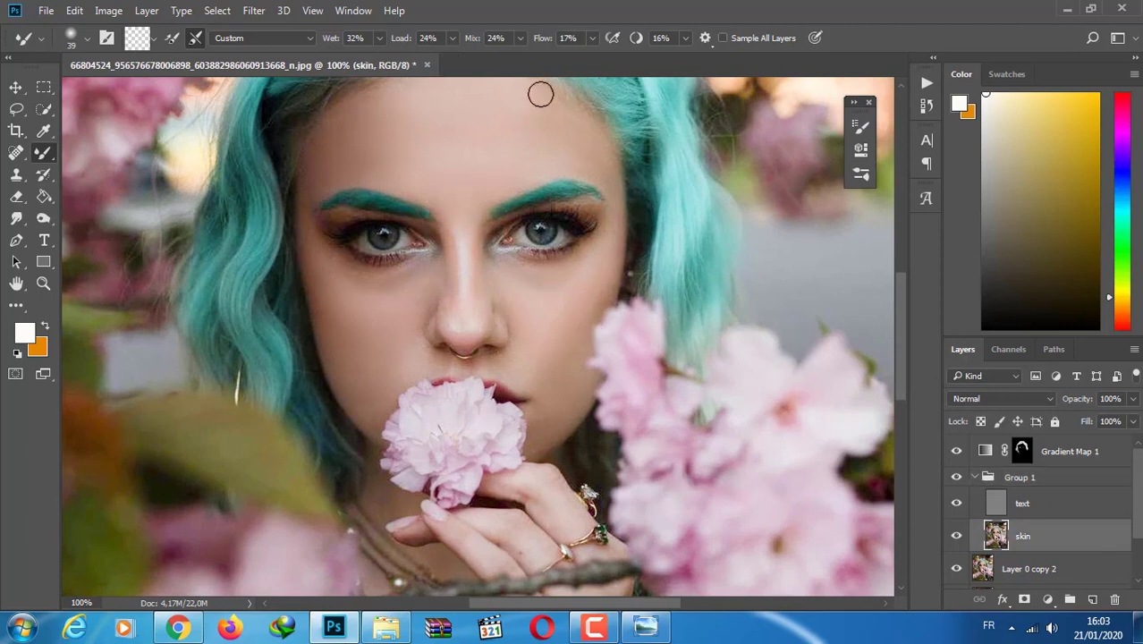
Collapse Group 1 and select the Gradient Map 1 layer mask
key("ctrl+minus")
key("ctrl+minus")
left_click(974, 477)
key("ctrl+minus")
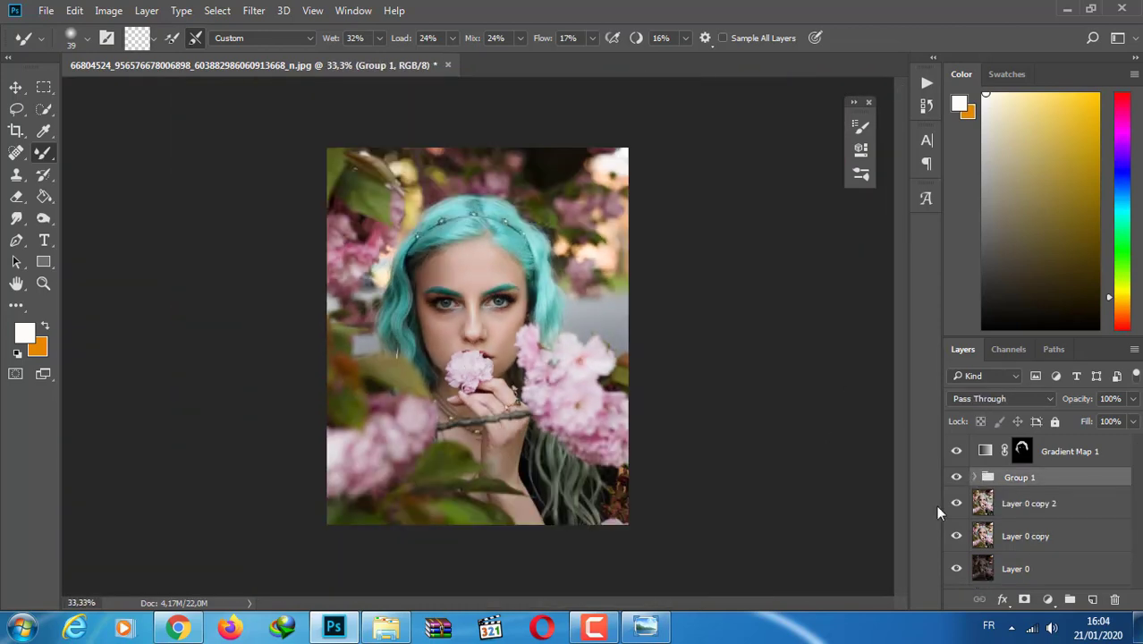
key("alt+bracketright")
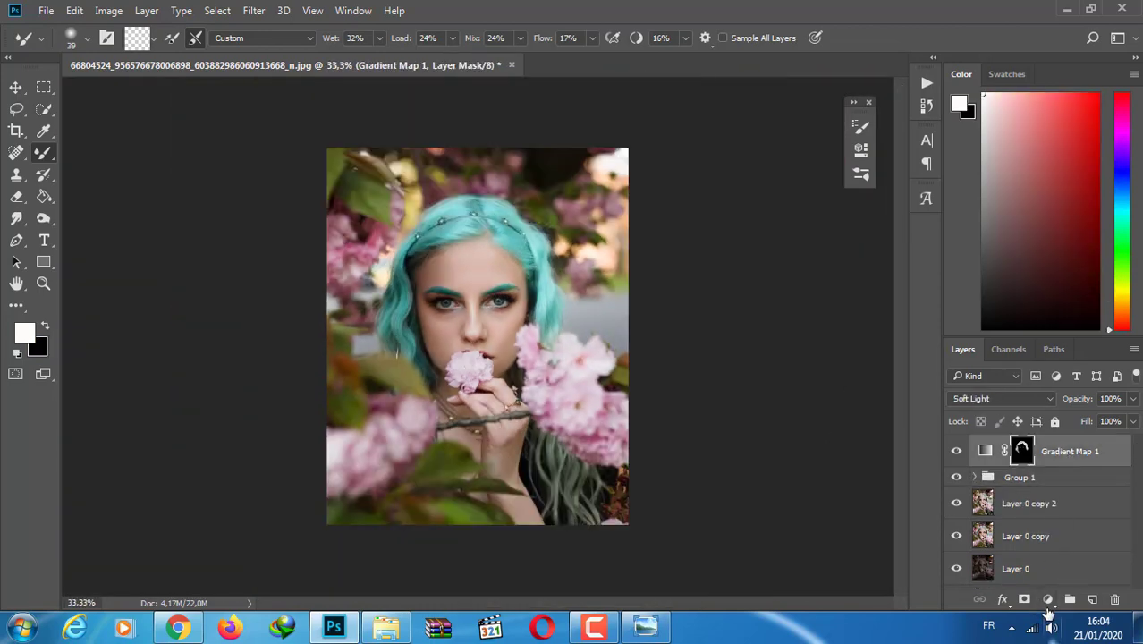
Add a Selective Color layer with Yellows Cyan +30 and reduced Black
left_click(1048, 599)
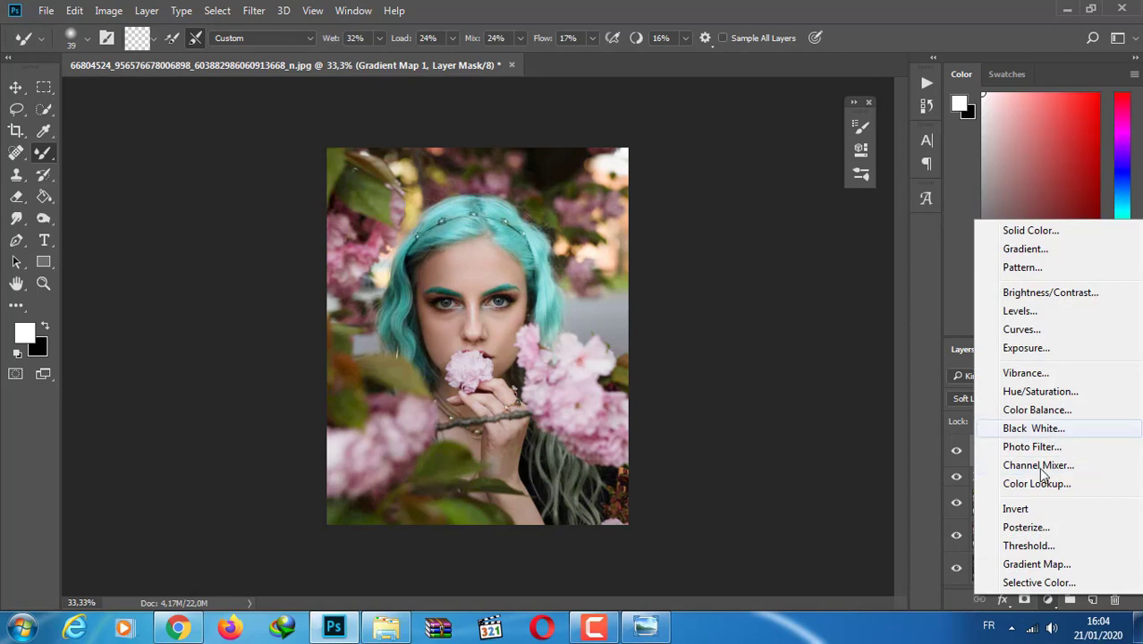
left_click(1037, 582)
left_click(714, 192)
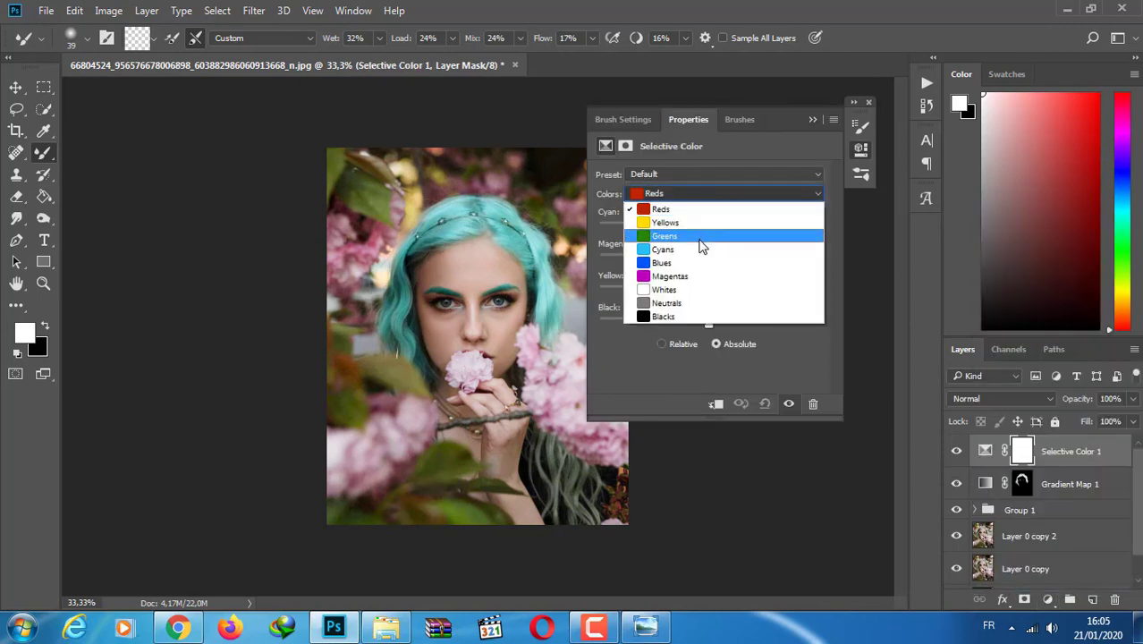
left_click(702, 223)
mouse_move(672, 235)
left_mouse_down()
mouse_move(741, 244)
mouse_move(748, 262)
mouse_move(696, 259)
mouse_move(708, 259)
mouse_move(645, 296)
mouse_move(599, 293)
left_mouse_up()
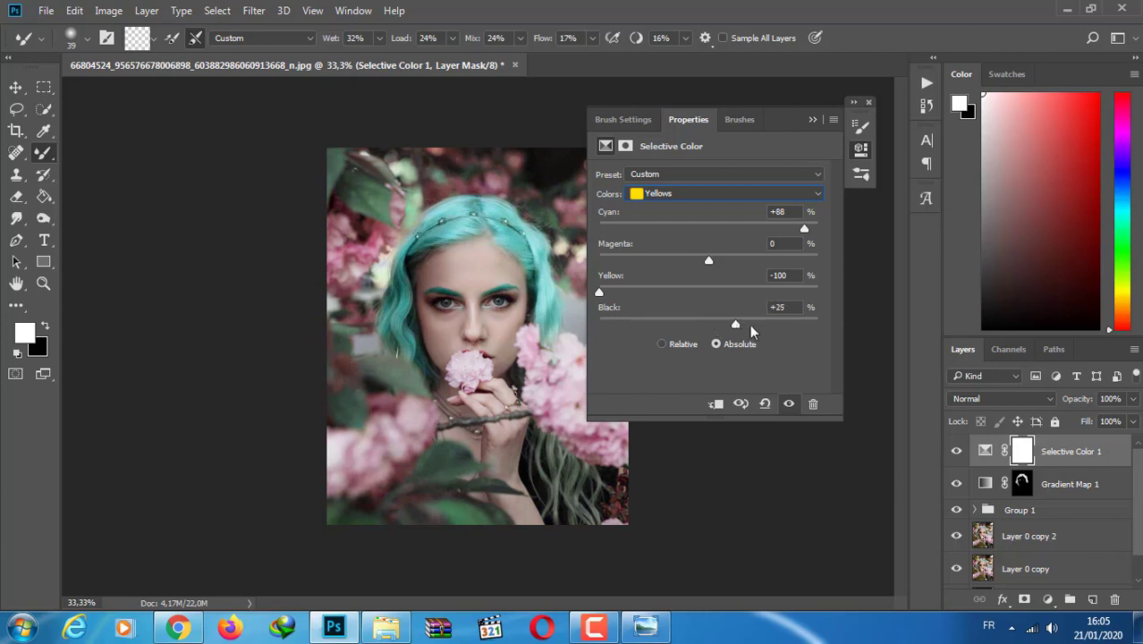
left_click_drag(735, 324, 728, 325)
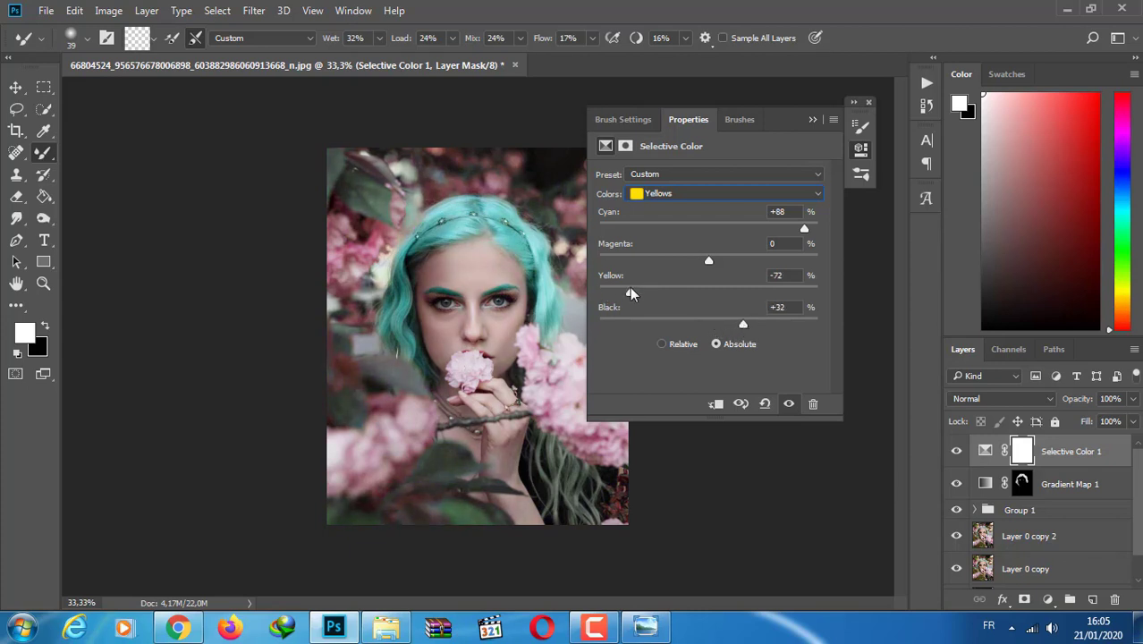
Add strong cyan and some magenta to the Selective Color Greens
left_click(697, 195)
left_click(708, 227)
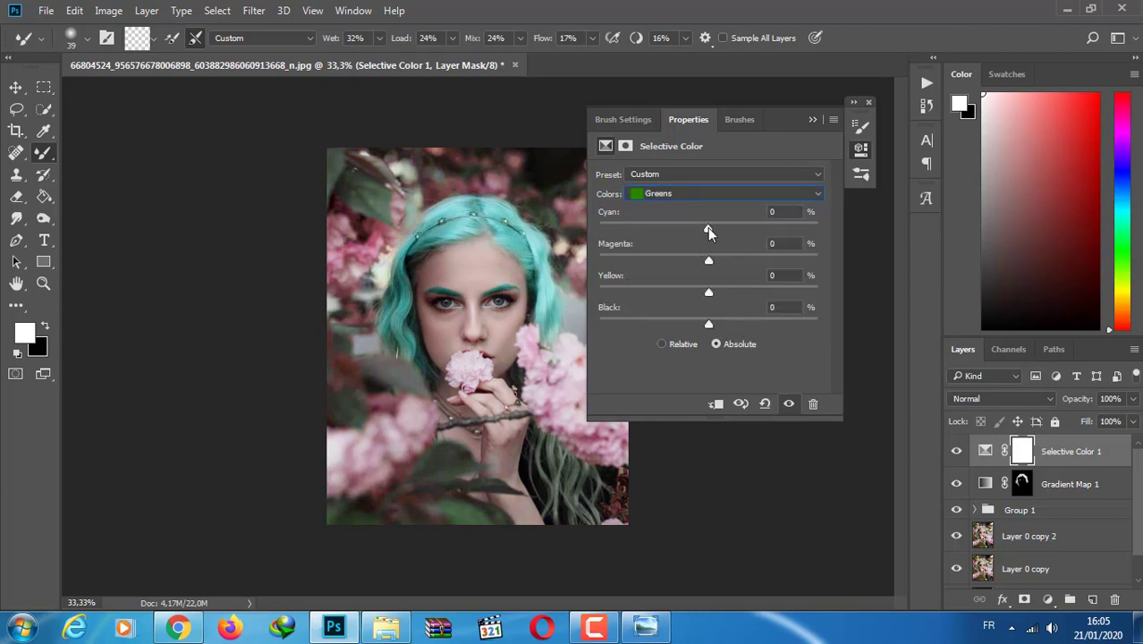
left_click_drag(735, 230, 798, 229)
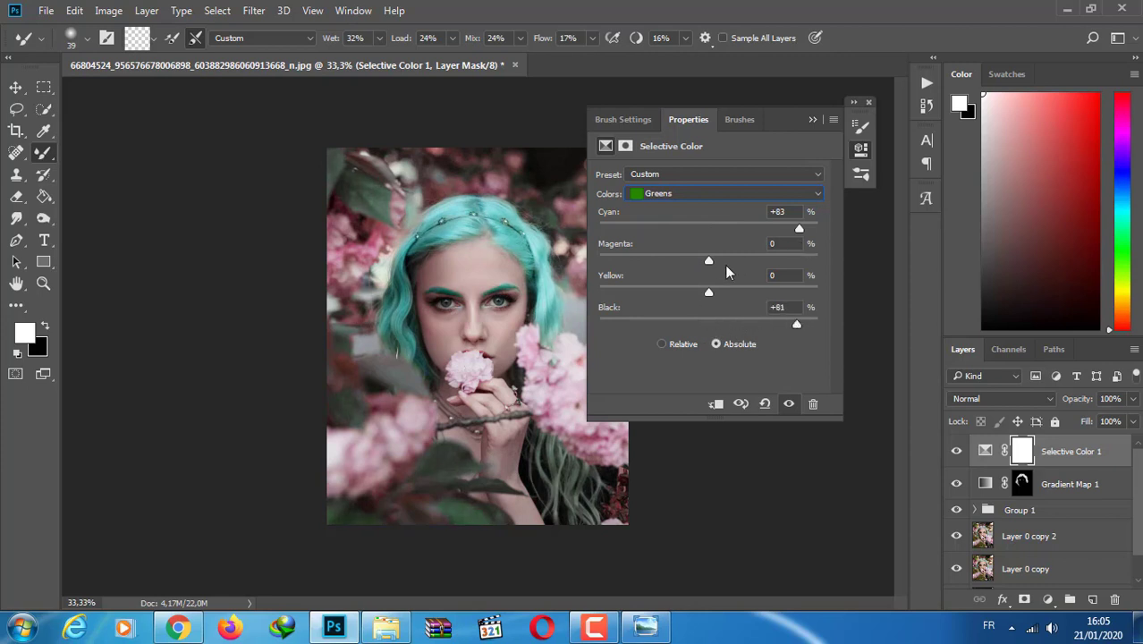
left_click_drag(709, 258, 755, 260)
Add a Hue/Saturation layer with Greens Hue +75, Saturation +19, Lightness -90
left_click(1048, 599)
left_click(1020, 395)
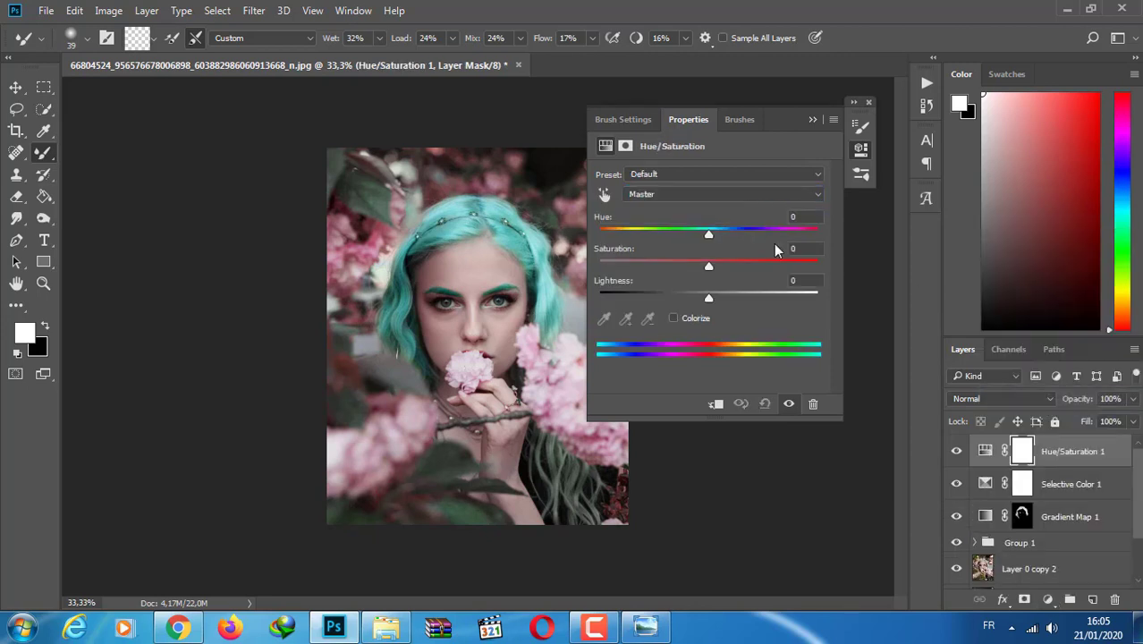
left_click(715, 196)
left_click(705, 234)
mouse_move(706, 234)
left_mouse_down()
mouse_move(774, 253)
mouse_move(763, 246)
mouse_move(760, 266)
left_mouse_up()
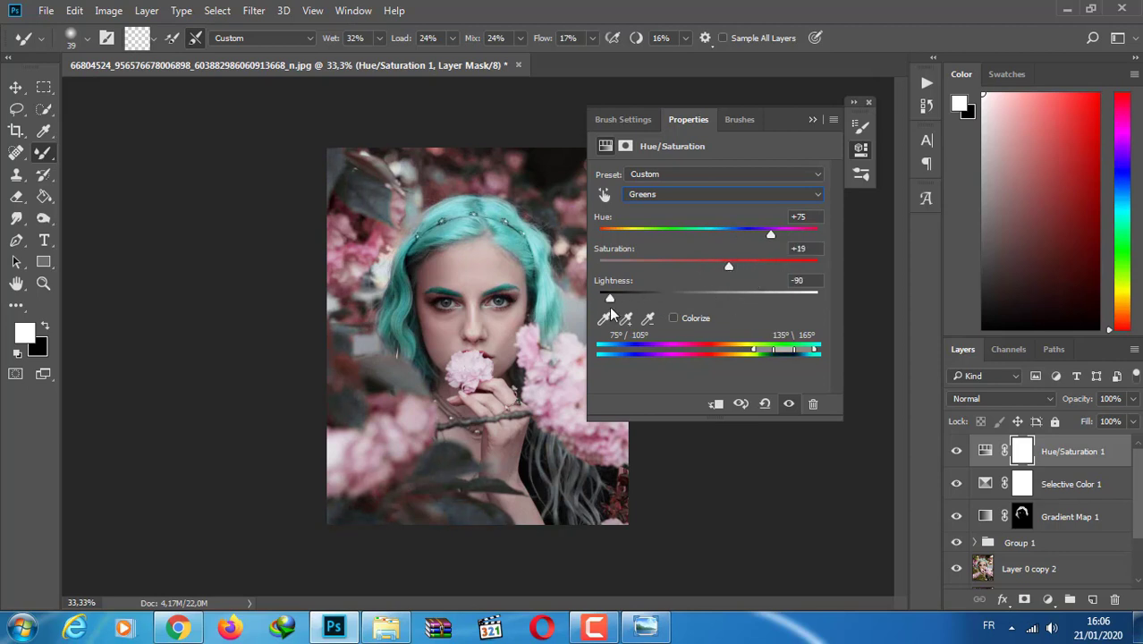
left_click_drag(709, 298, 736, 297)
left_click(813, 119)
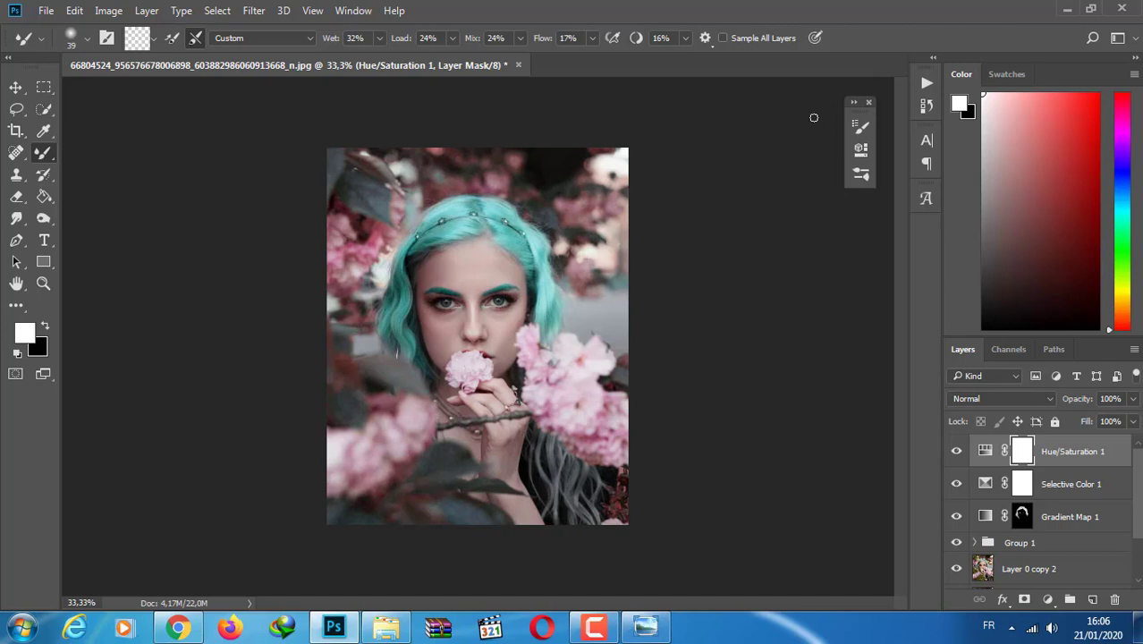
Set Selective Color Magentas to Cyan -91, Magenta +81, Yellow +100
double_click(984, 484)
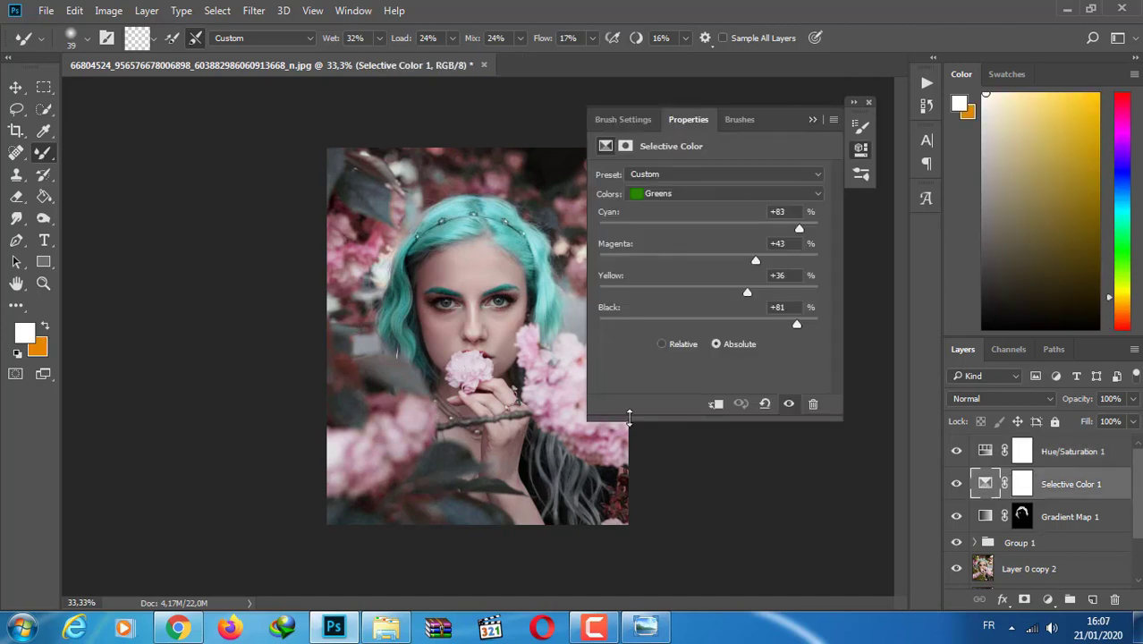
left_click(813, 120)
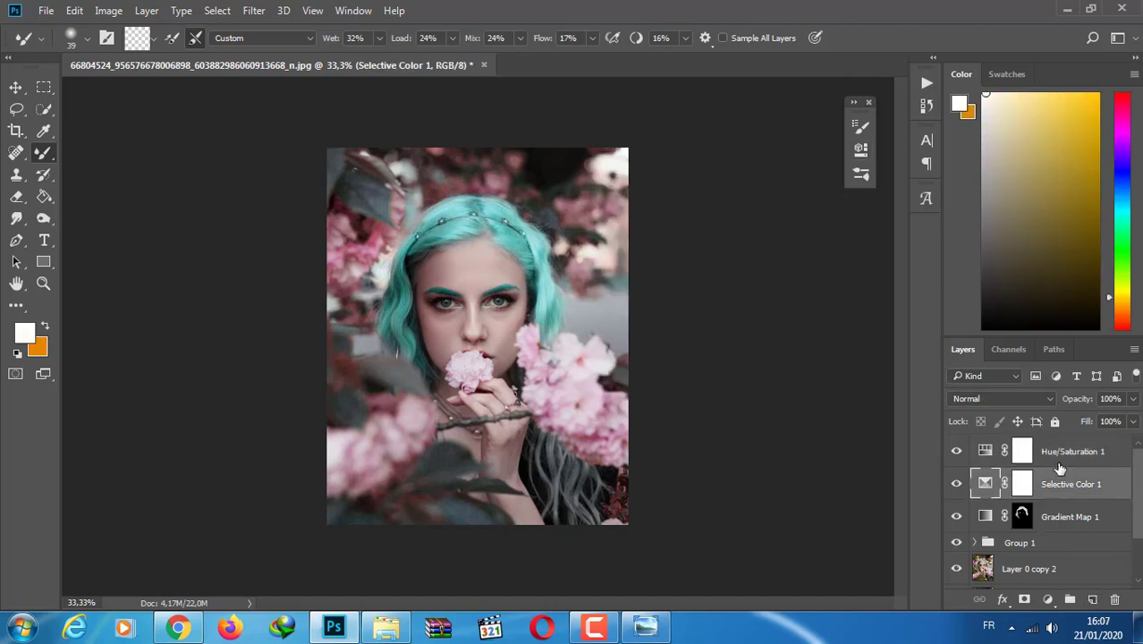
double_click(985, 484)
left_click(729, 194)
left_click(702, 276)
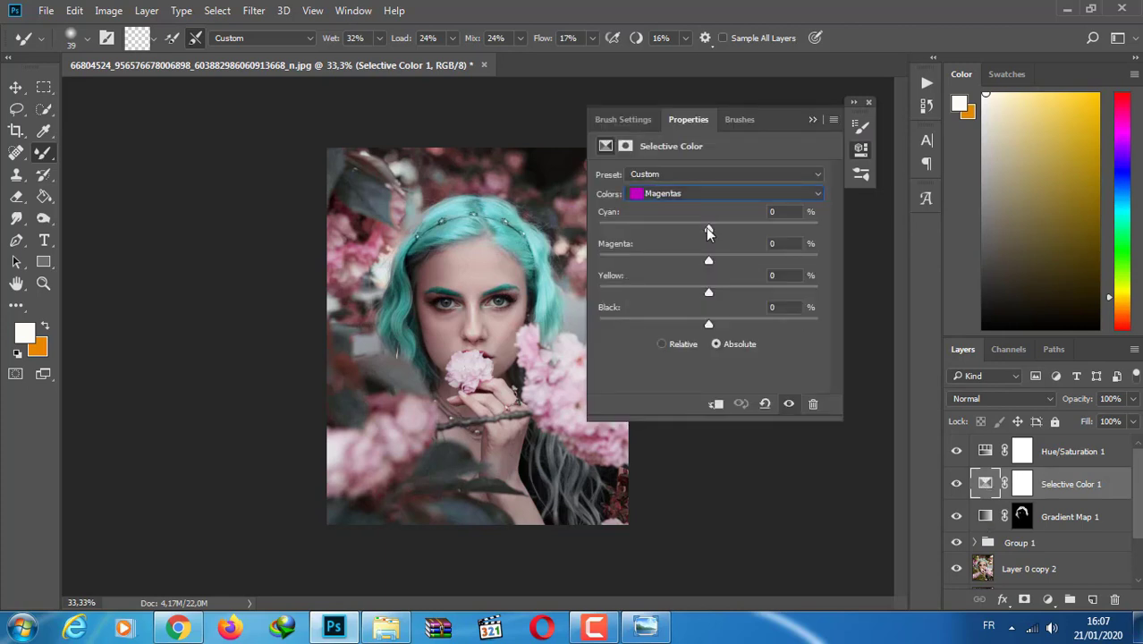
left_click_drag(707, 261, 796, 263)
left_click_drag(710, 289, 720, 279)
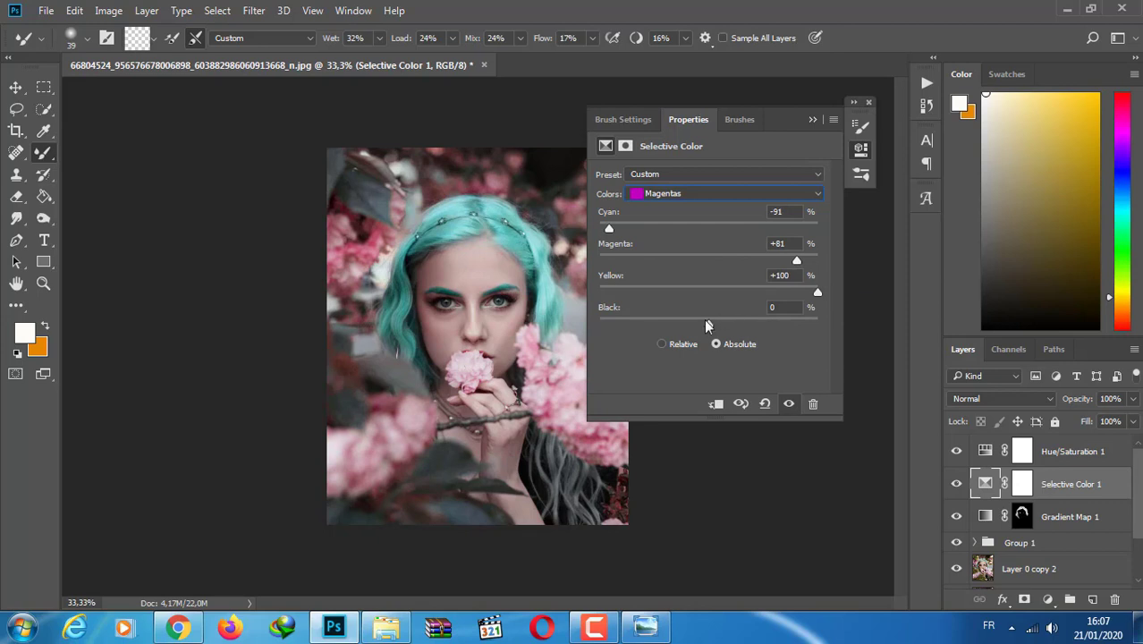
Add a Vibrance adjustment layer with Vibrance at +100
left_click(811, 120)
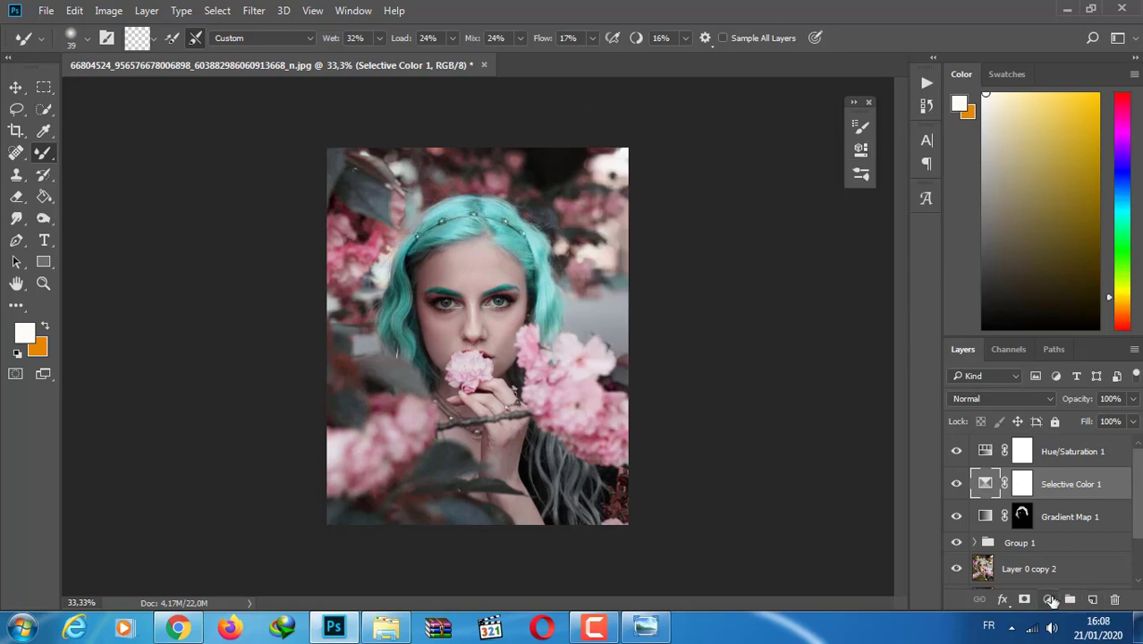
left_click(1047, 599)
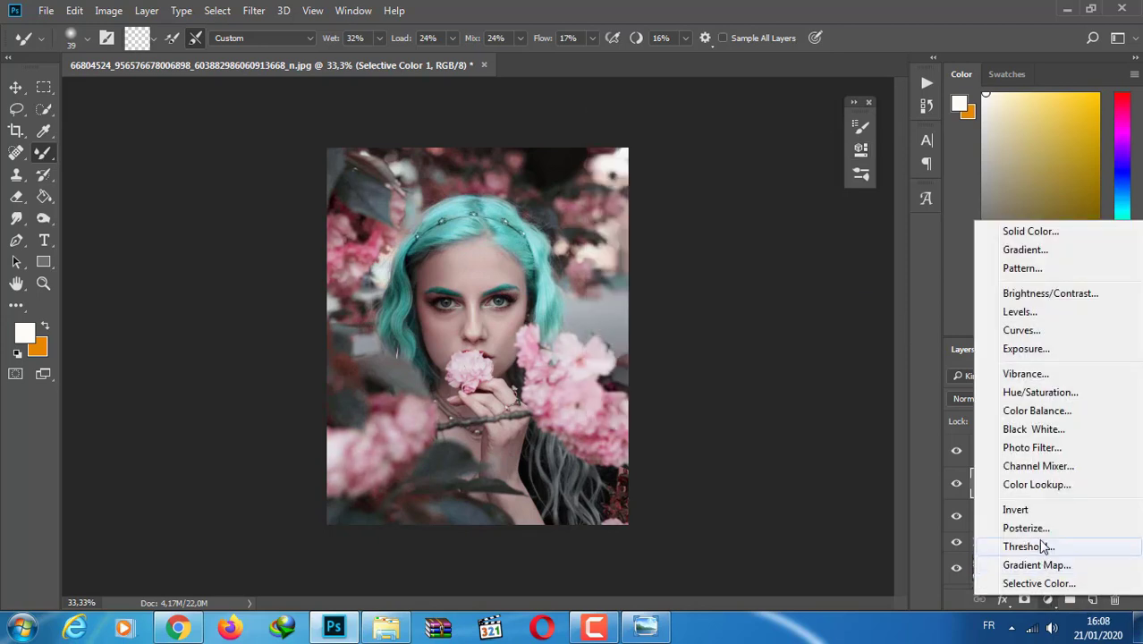
left_click(1069, 375)
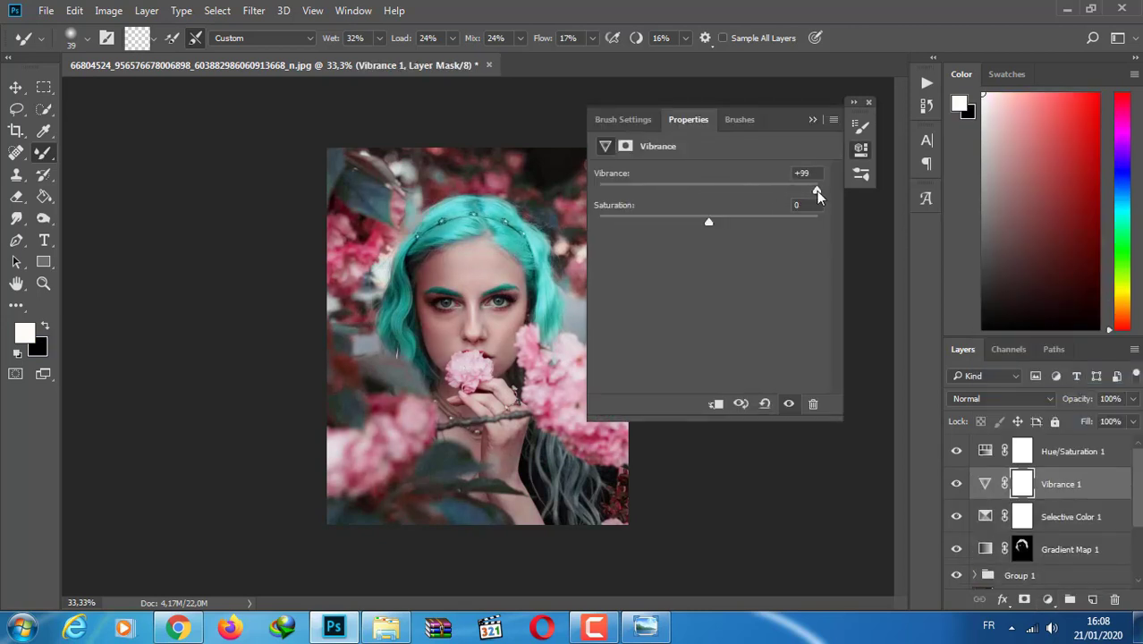
left_click_drag(815, 190, 826, 209)
left_click(812, 119)
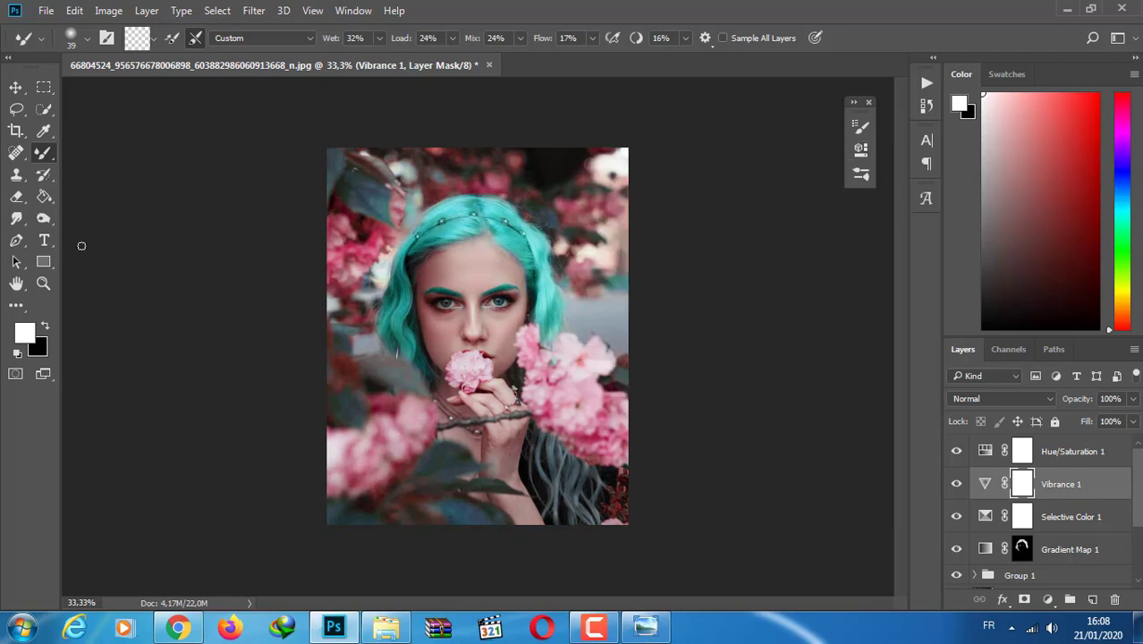
Paint black at 41% brush opacity on the Vibrance mask over the face
right_click(50, 154)
left_click(103, 155)
key("ctrl+plus")
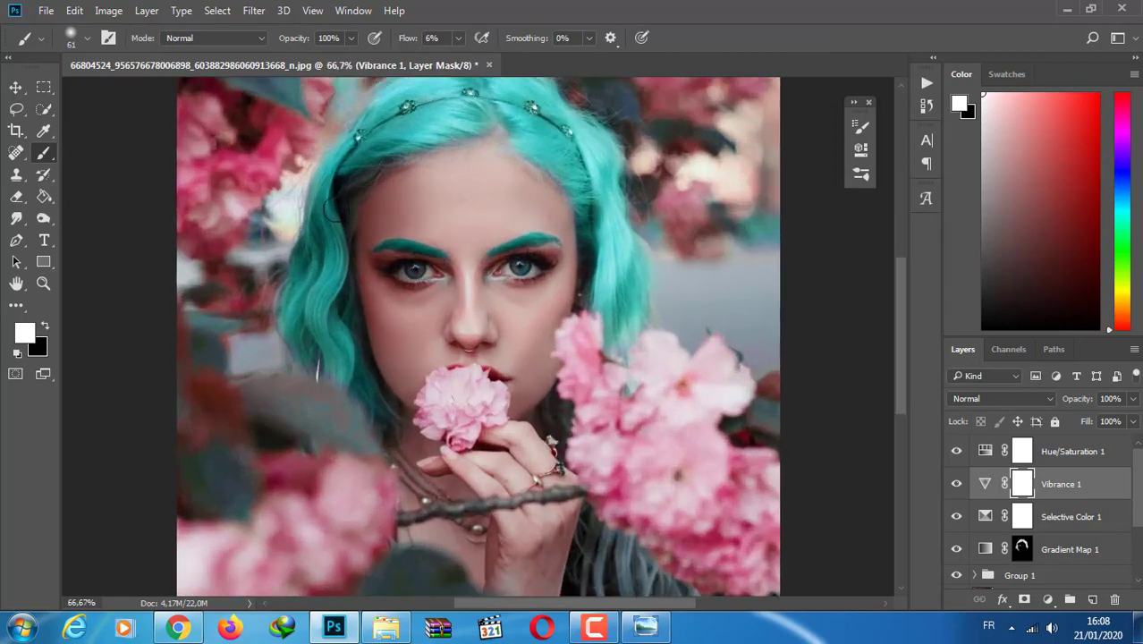
left_click(86, 37)
left_click(350, 38)
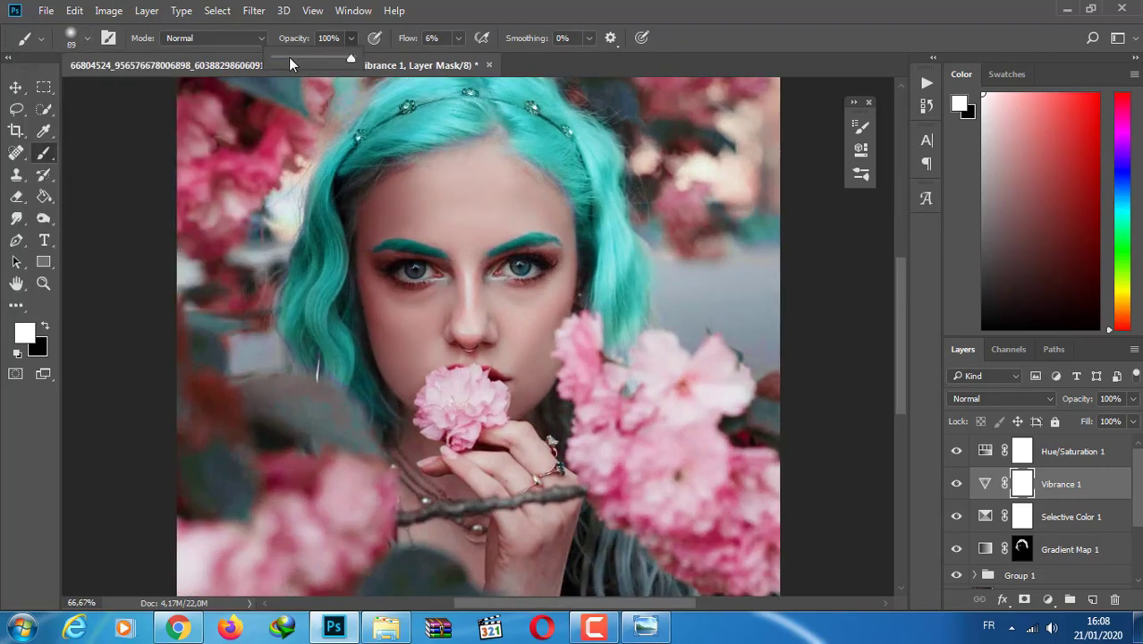
left_click(397, 214)
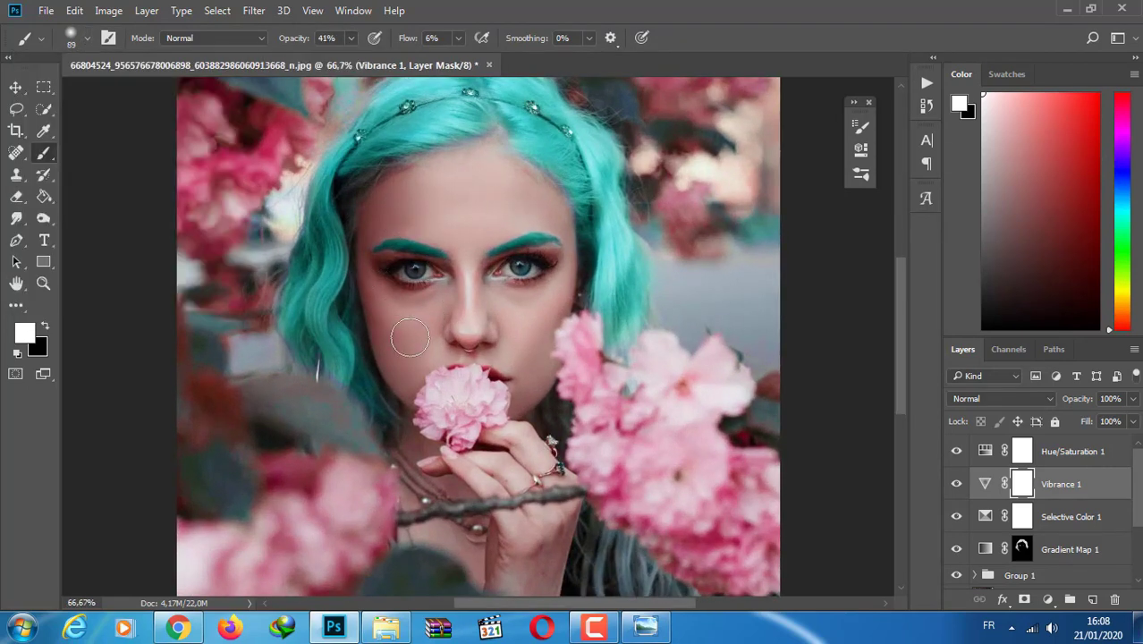
key("x")
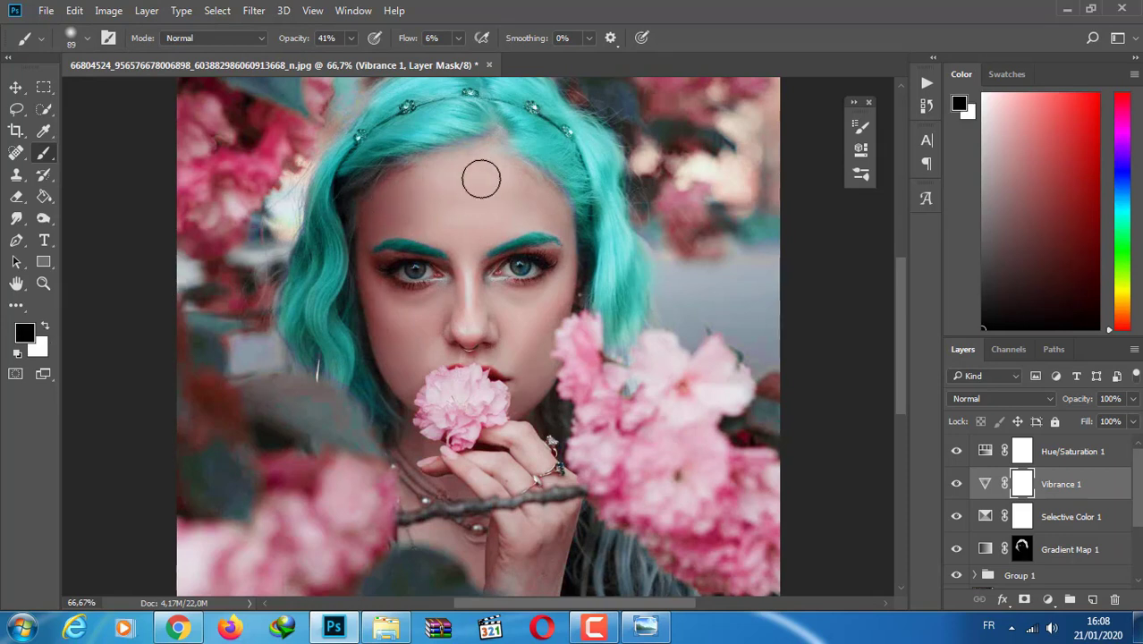
mouse_move(481, 179)
left_mouse_down()
mouse_move(375, 228)
mouse_move(378, 301)
mouse_move(407, 351)
mouse_move(525, 323)
mouse_move(518, 377)
mouse_move(419, 194)
mouse_move(546, 195)
mouse_move(526, 183)
mouse_move(375, 220)
mouse_move(394, 191)
mouse_move(367, 246)
mouse_move(364, 291)
mouse_move(555, 296)
mouse_move(544, 180)
mouse_move(428, 158)
mouse_move(447, 183)
mouse_move(475, 165)
mouse_move(417, 321)
left_mouse_up()
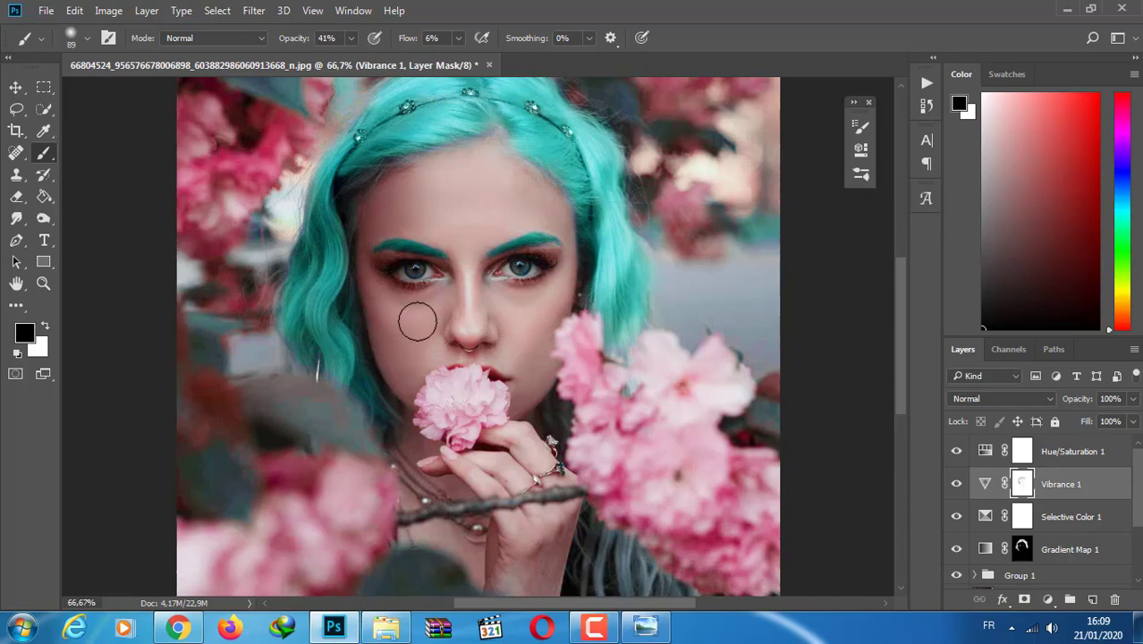
Set the Hue/Saturation Cyans Hue to +8
key("ctrl+minus")
key("ctrl+minus")
left_click(983, 452)
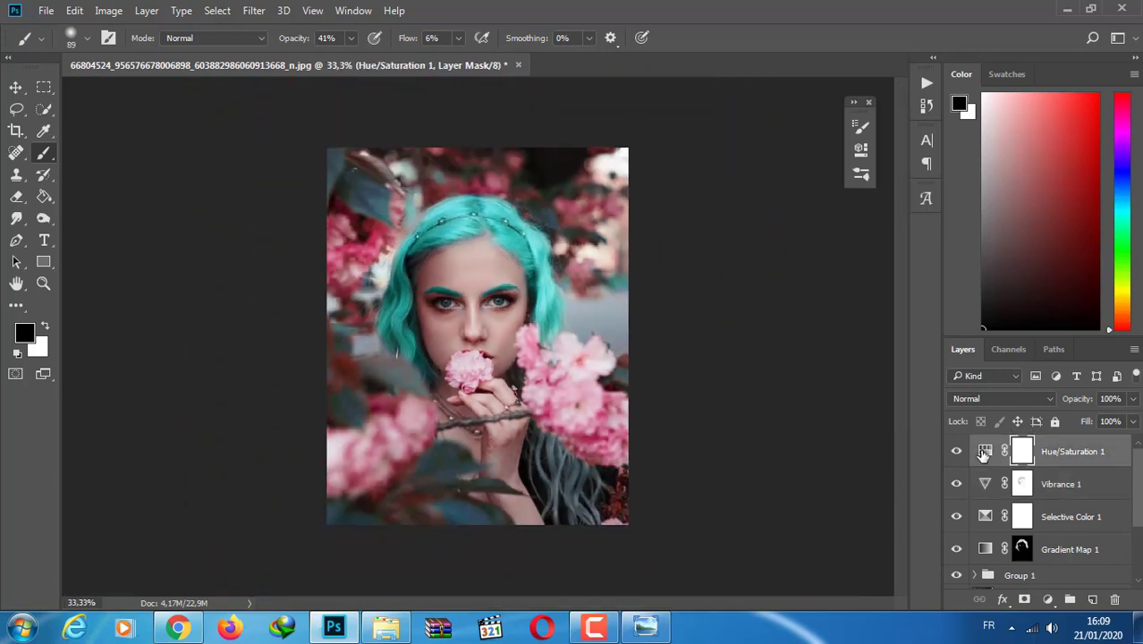
double_click(983, 452)
left_click(715, 194)
left_click(698, 246)
left_click_drag(706, 234, 716, 234)
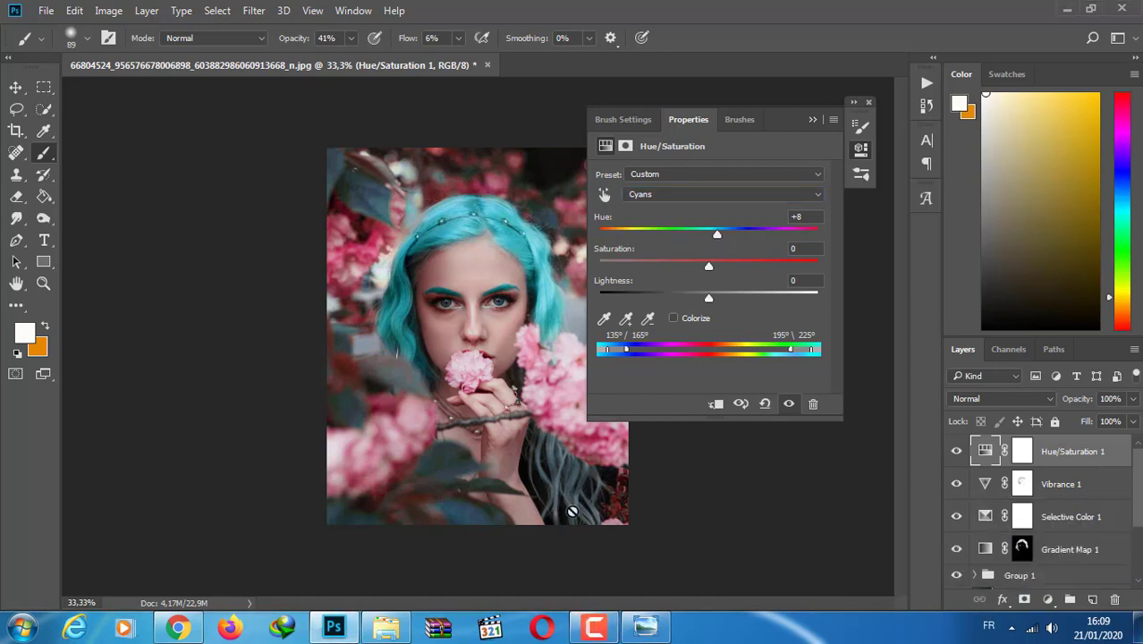
left_click(812, 119)
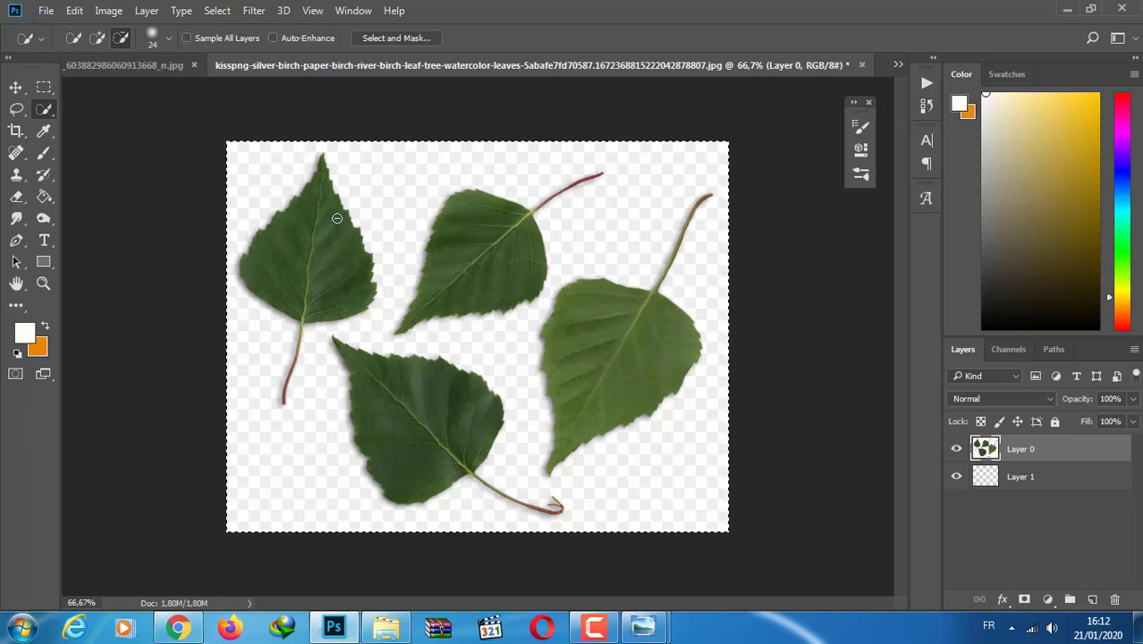
Select the bottom birch leaf and move it into the portrait
mouse_move(399, 430)
left_mouse_down()
mouse_move(443, 395)
mouse_move(162, 66)
mouse_move(544, 345)
mouse_move(537, 393)
left_mouse_up()
left_click(16, 88)
key("ctrl+t")
left_click_drag(670, 438, 701, 370)
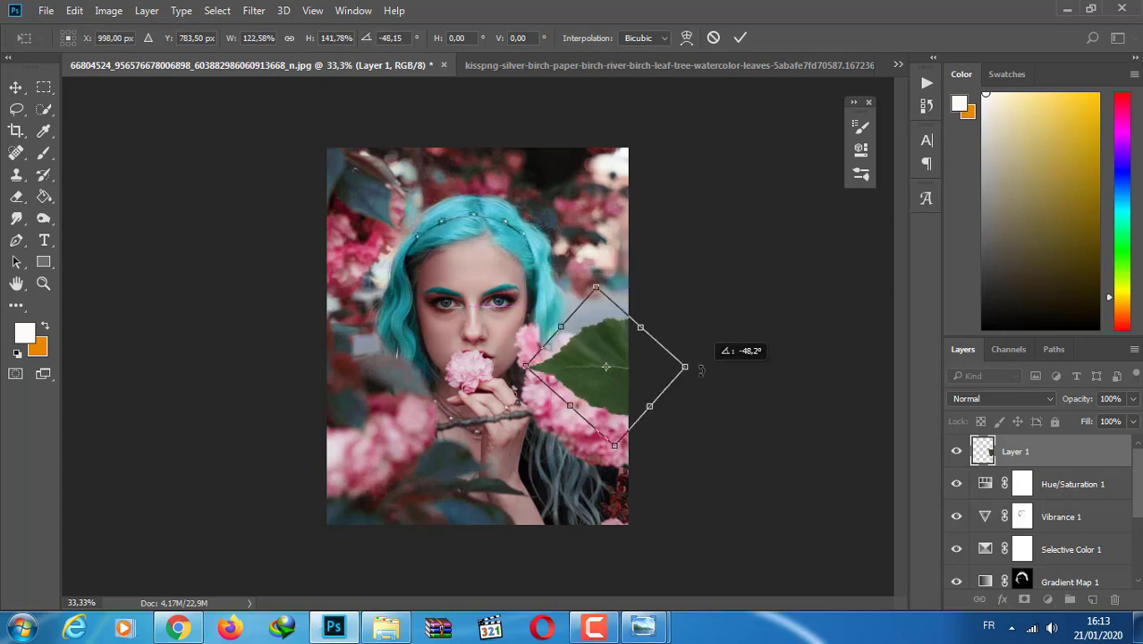
key("Escape")
Duplicate the leaf layer and rotate, tilt and skew the copy beside the face
key("ctrl+j")
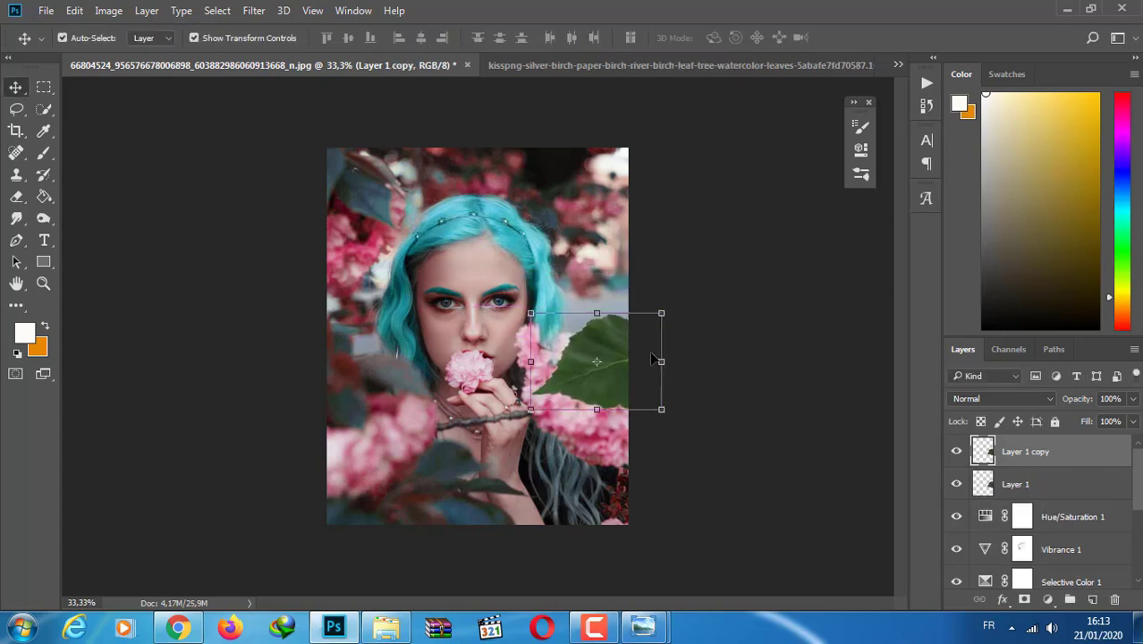
left_click_drag(675, 420, 608, 459)
left_click_drag(582, 368, 597, 308)
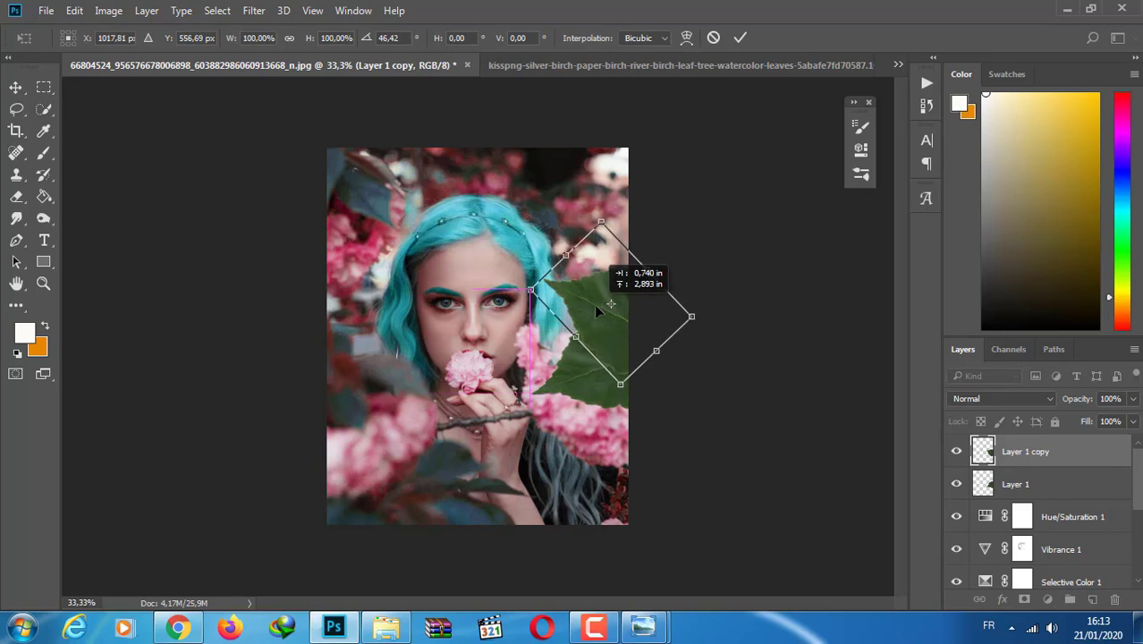
left_click_drag(594, 303, 600, 295)
left_click_drag(664, 344, 698, 279)
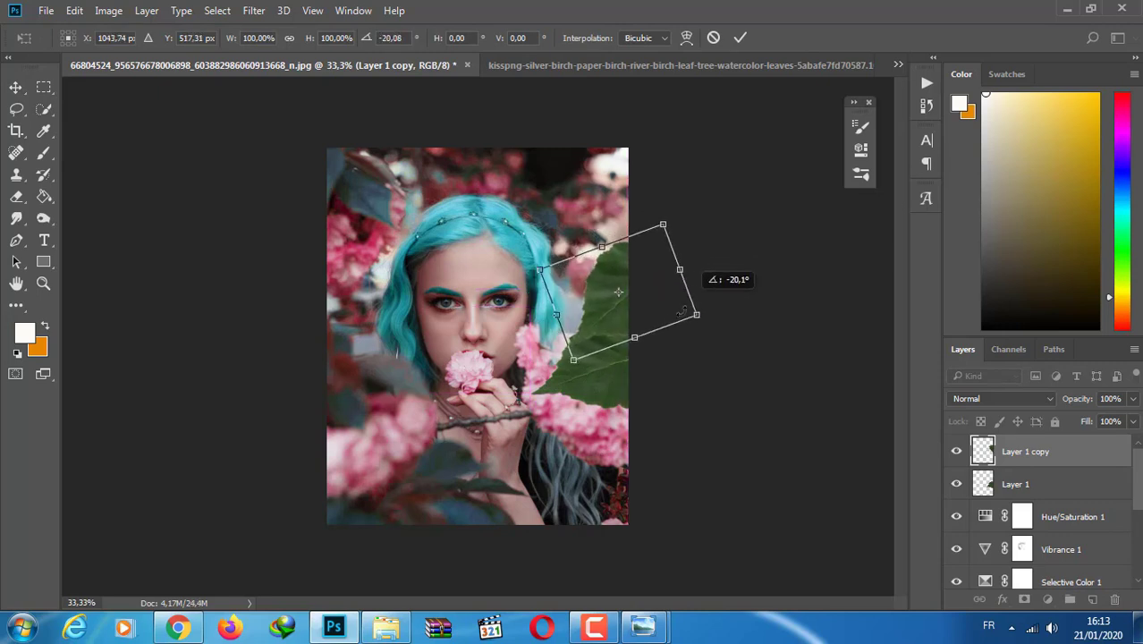
left_click_drag(599, 270, 590, 301)
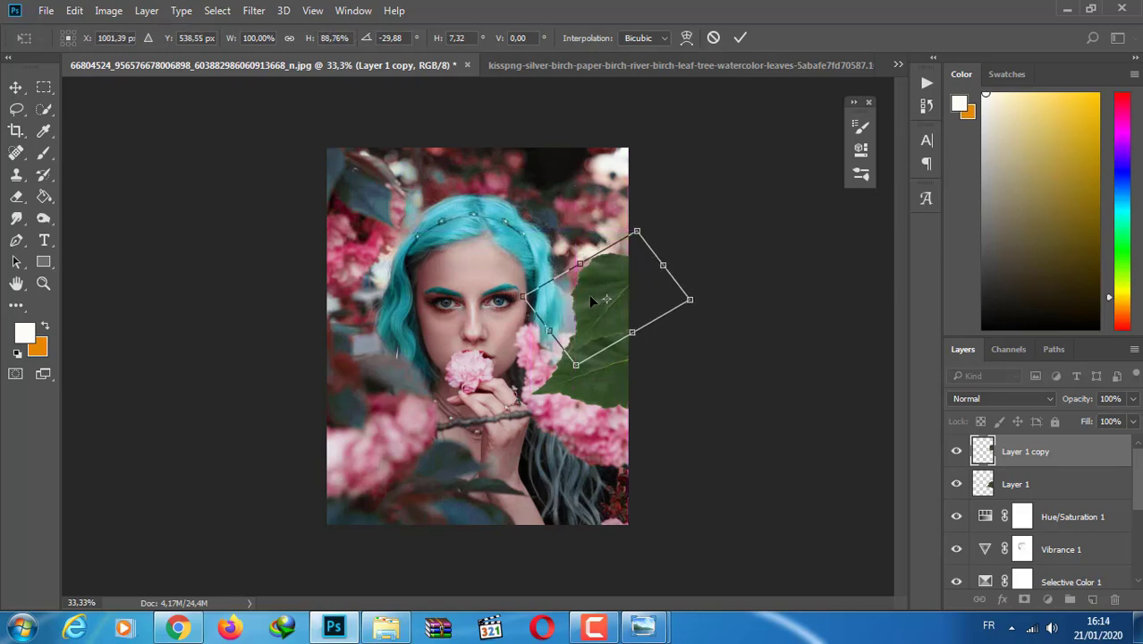
key("Return")
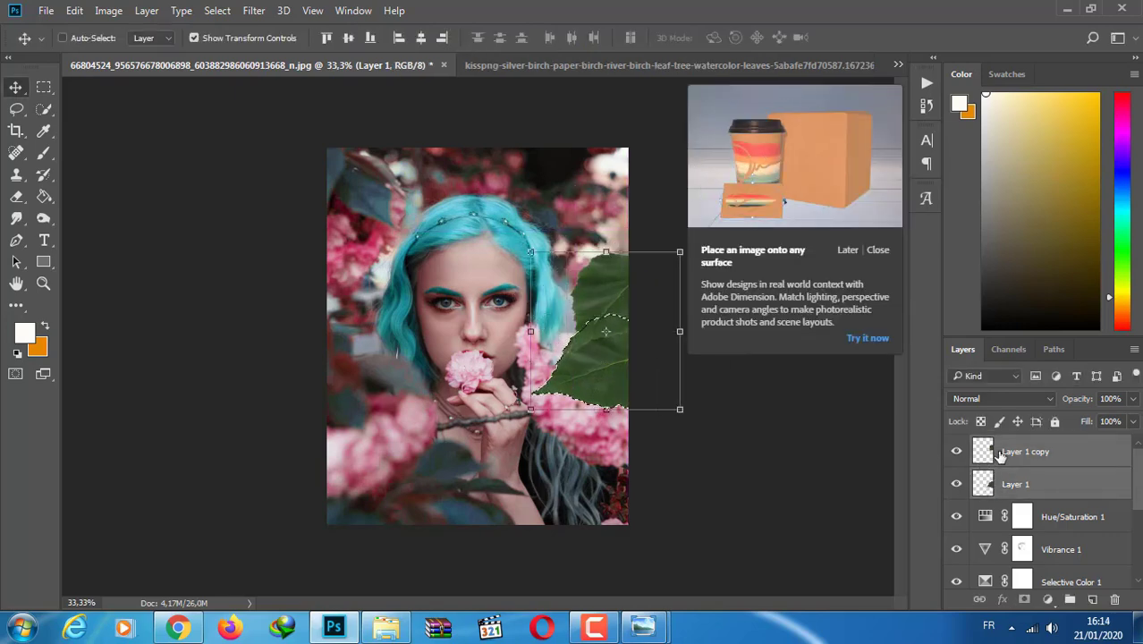
Merge the two leaf layers into Layer 1 copy and add Color Balance above it
double_click(988, 483)
key("Escape")
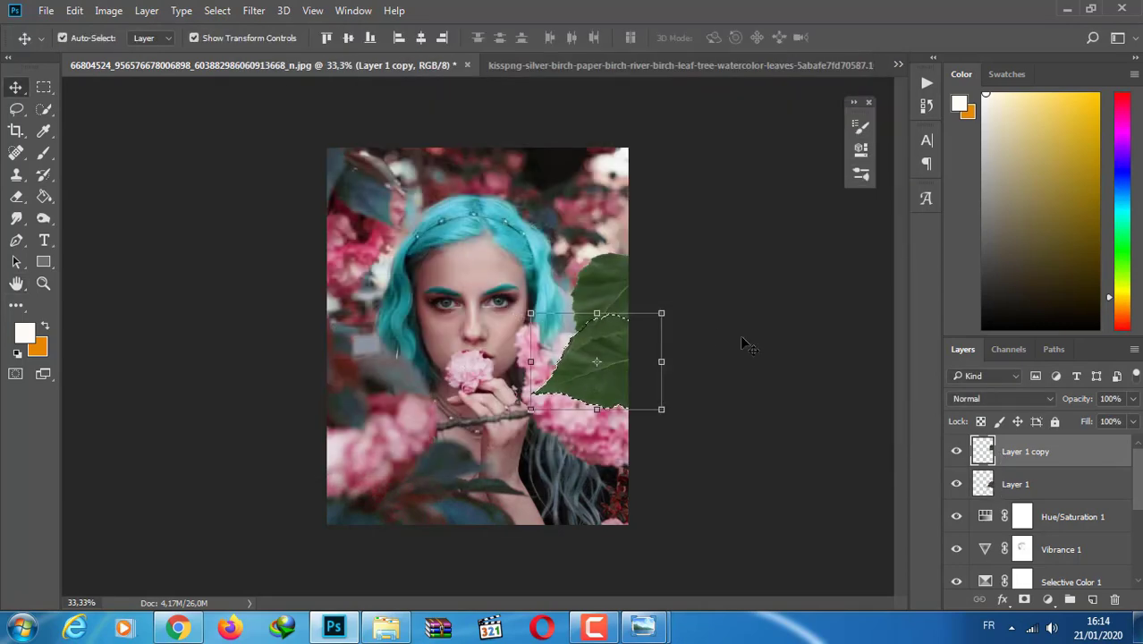
key("ctrl+d")
left_click(1022, 483, "shift")
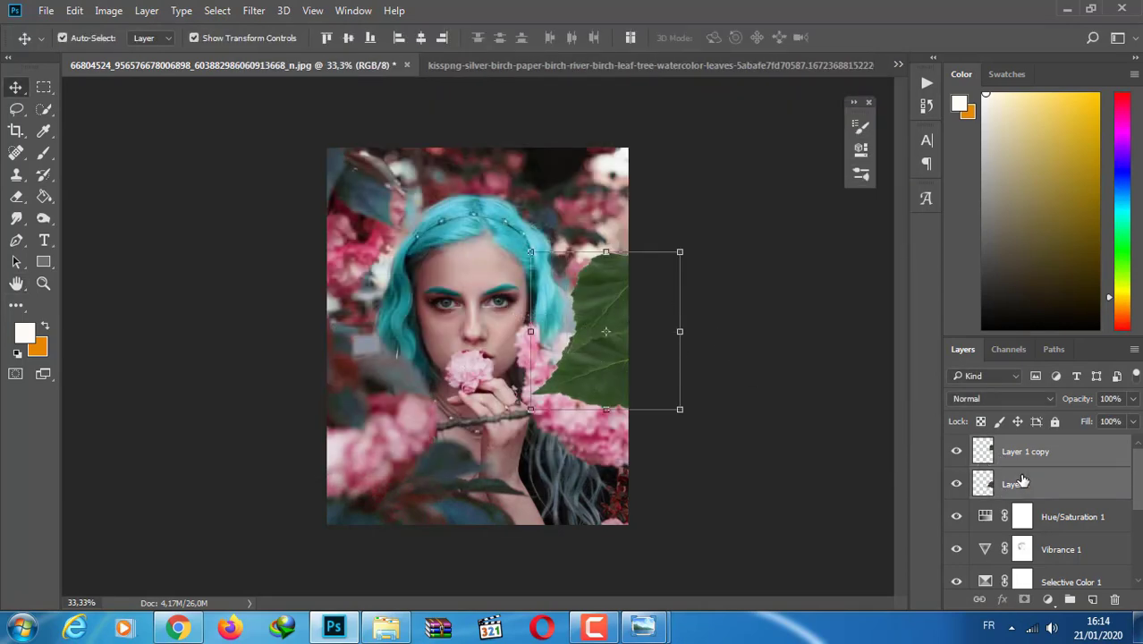
right_click(1022, 483)
left_click(728, 569)
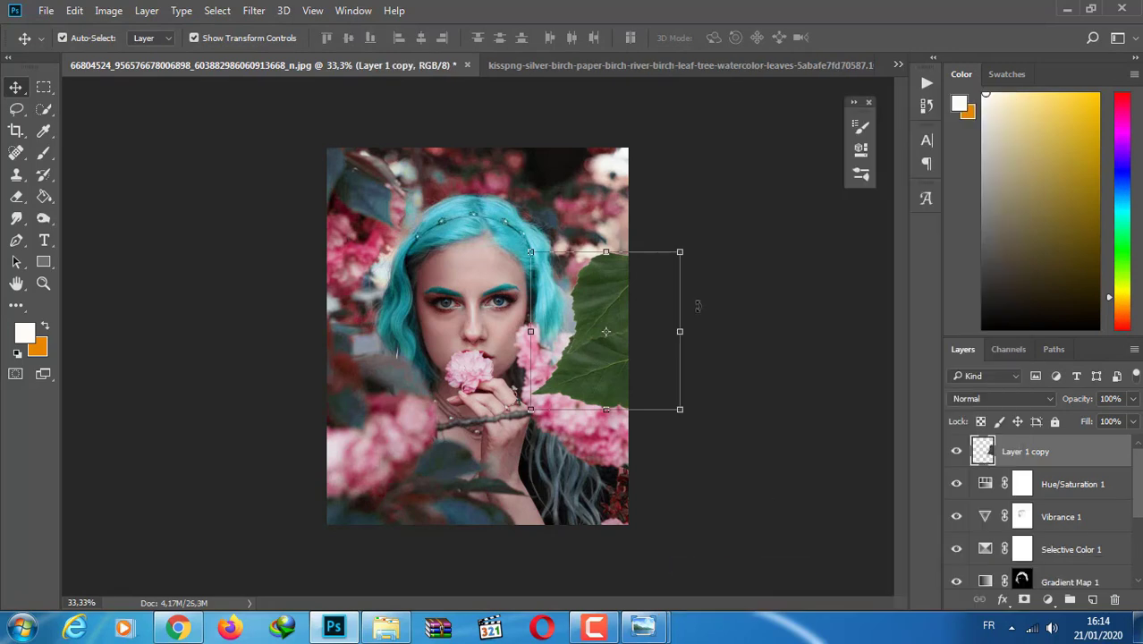
left_click(1048, 600)
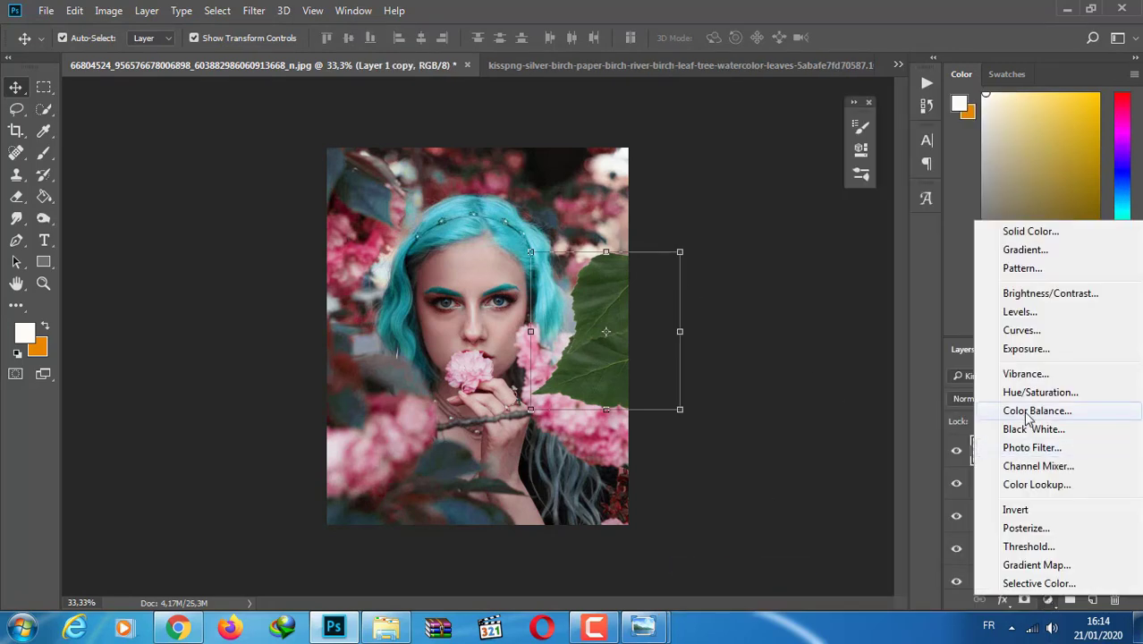
left_click(1011, 409)
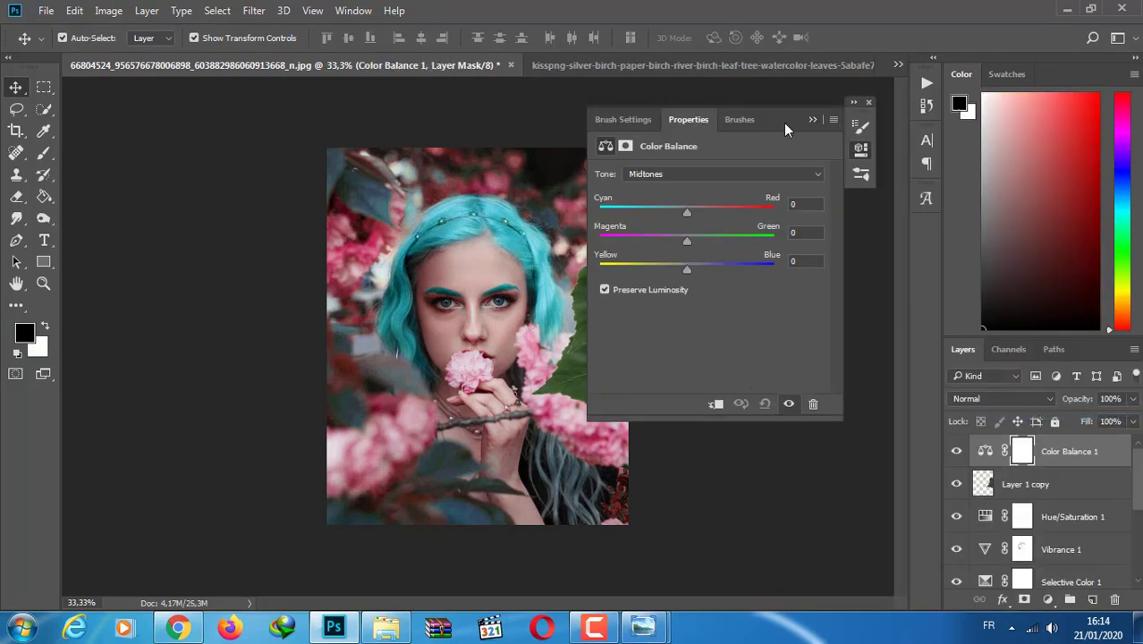
Clip the Color Balance to the leaf with midtones Cyan -34 and shifted toward blue
left_click_drag(783, 123, 841, 165)
left_click_drag(743, 255, 731, 253)
left_click(775, 446)
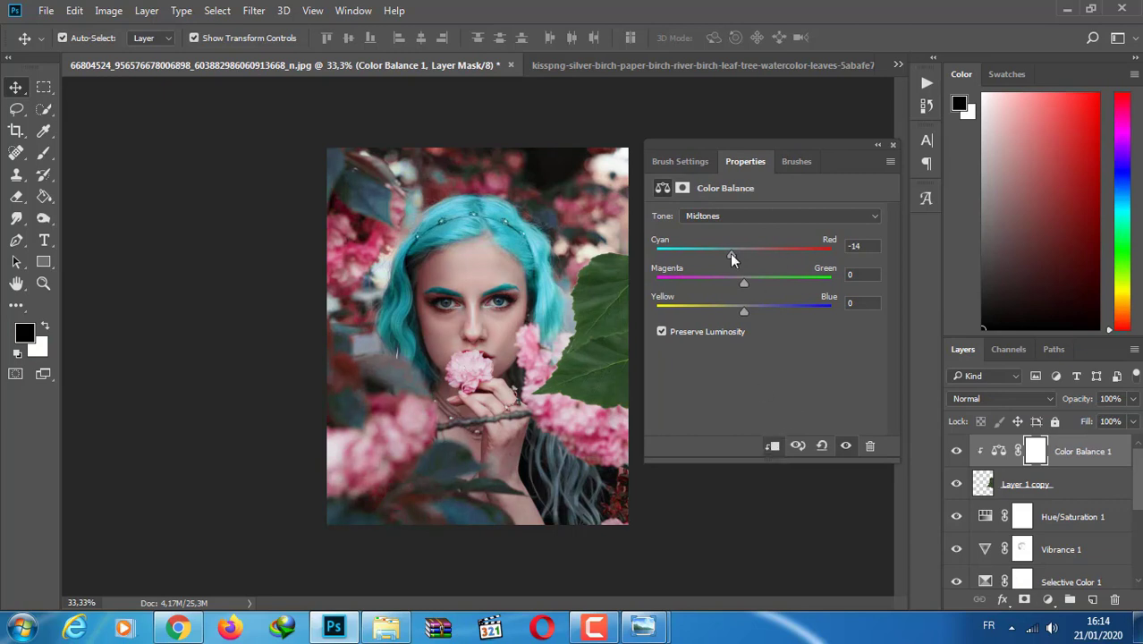
left_click_drag(773, 307, 790, 305)
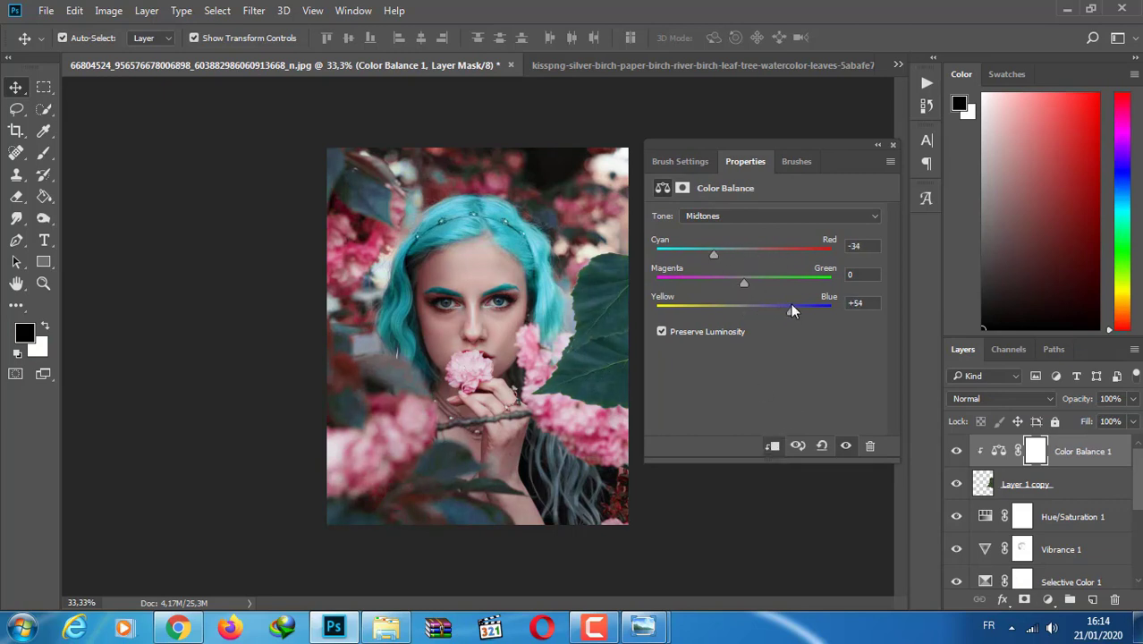
left_click_drag(791, 304, 799, 306)
left_click(877, 144)
Add a clipped Hue/Saturation layer: Hue -1, Saturation +5, Lightness -17
left_click(1048, 599)
left_click(1036, 406)
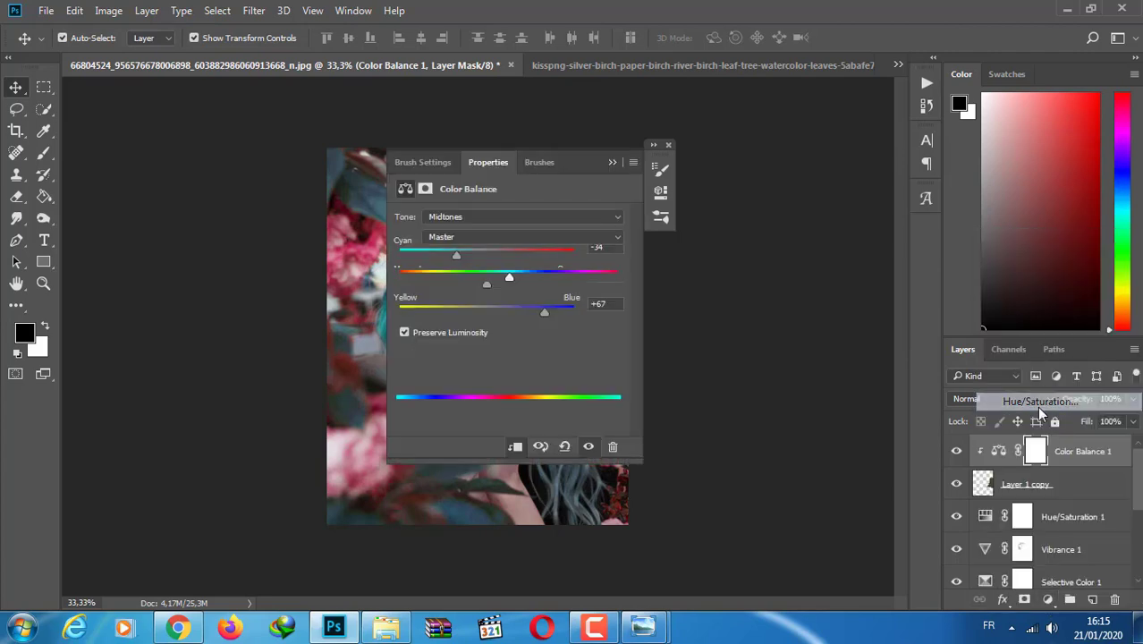
left_click_drag(562, 157, 872, 119)
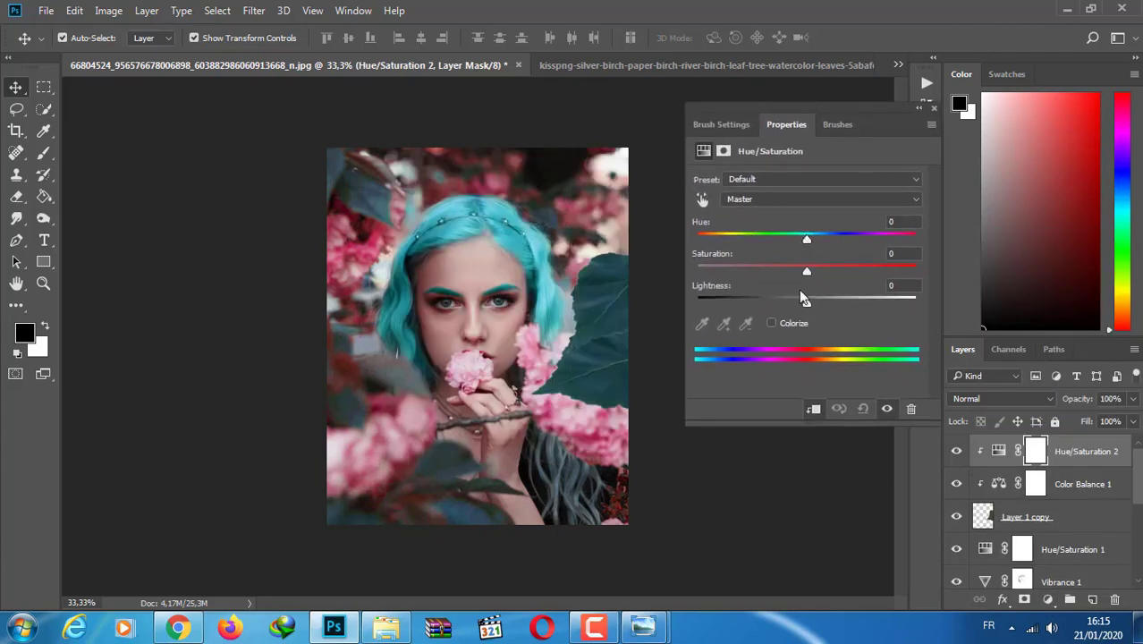
mouse_move(803, 298)
left_mouse_down()
mouse_move(782, 301)
mouse_move(811, 273)
mouse_move(787, 302)
left_mouse_up()
mouse_move(805, 240)
left_mouse_down()
mouse_move(794, 241)
mouse_move(811, 240)
left_mouse_up()
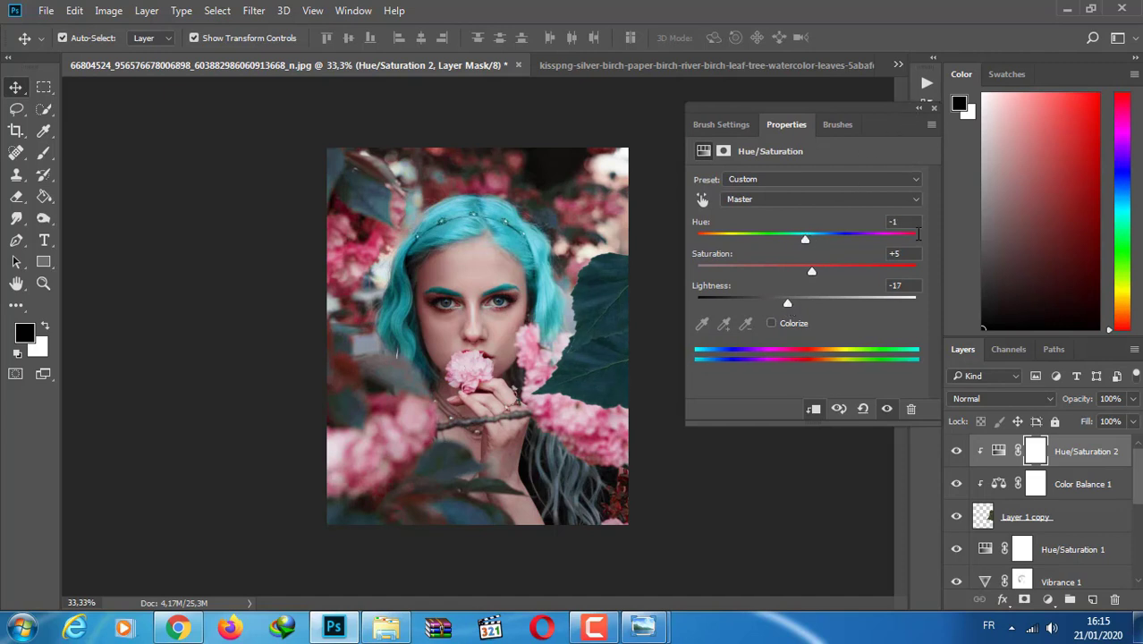
Add a clipped Curves layer to the leaf with points raised to brighten it
left_click(986, 520)
left_click(1048, 599)
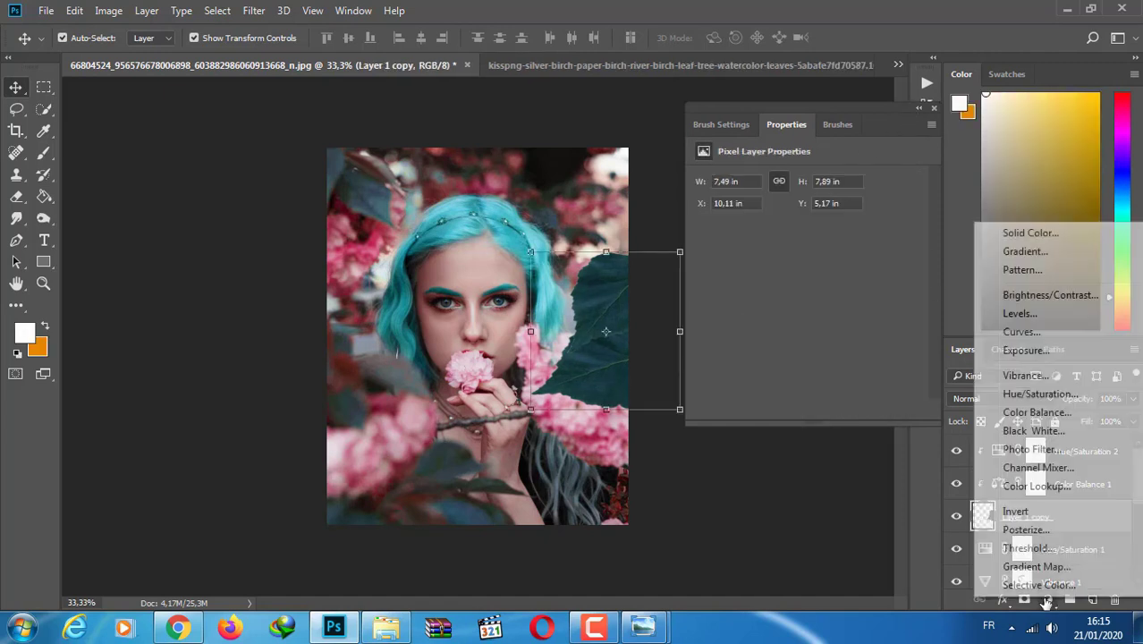
left_click(1022, 332)
left_click(765, 363)
mouse_move(845, 284)
left_mouse_down()
mouse_move(845, 261)
mouse_move(854, 267)
left_mouse_up()
left_click_drag(765, 363, 762, 367)
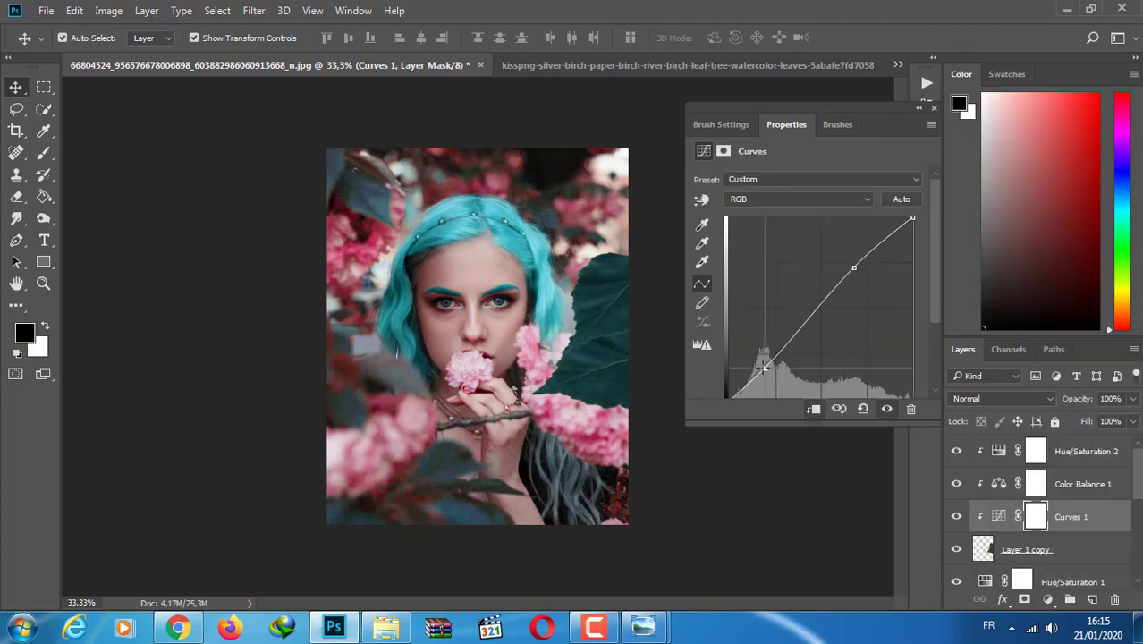
Apply a Gaussian Blur to the leaf layer, Layer 1 copy
left_click(984, 553)
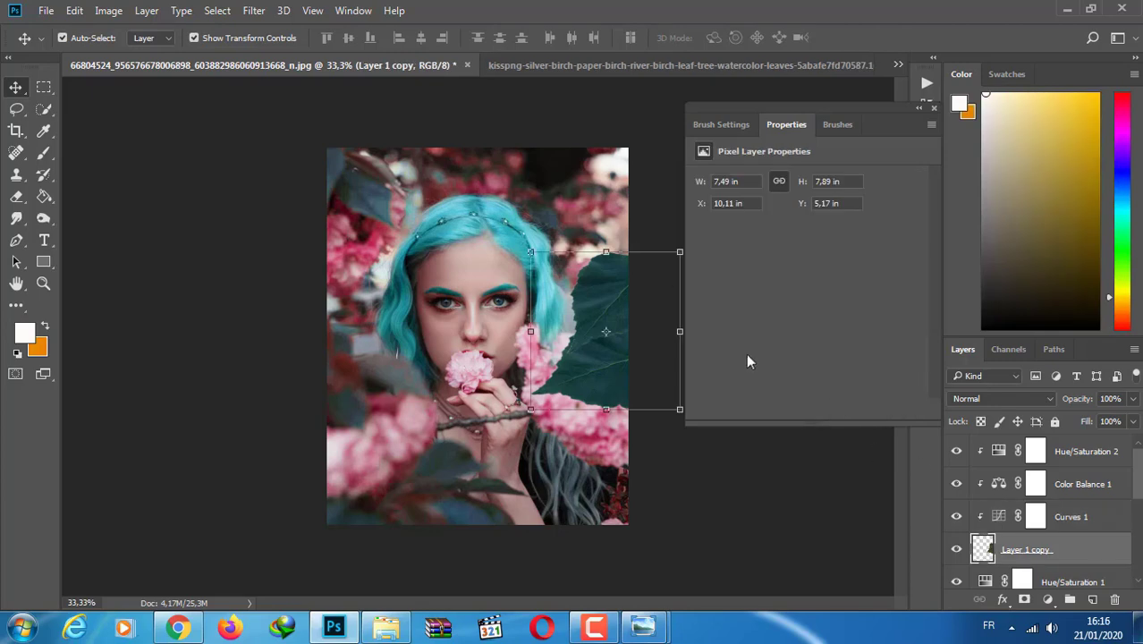
left_click(254, 11)
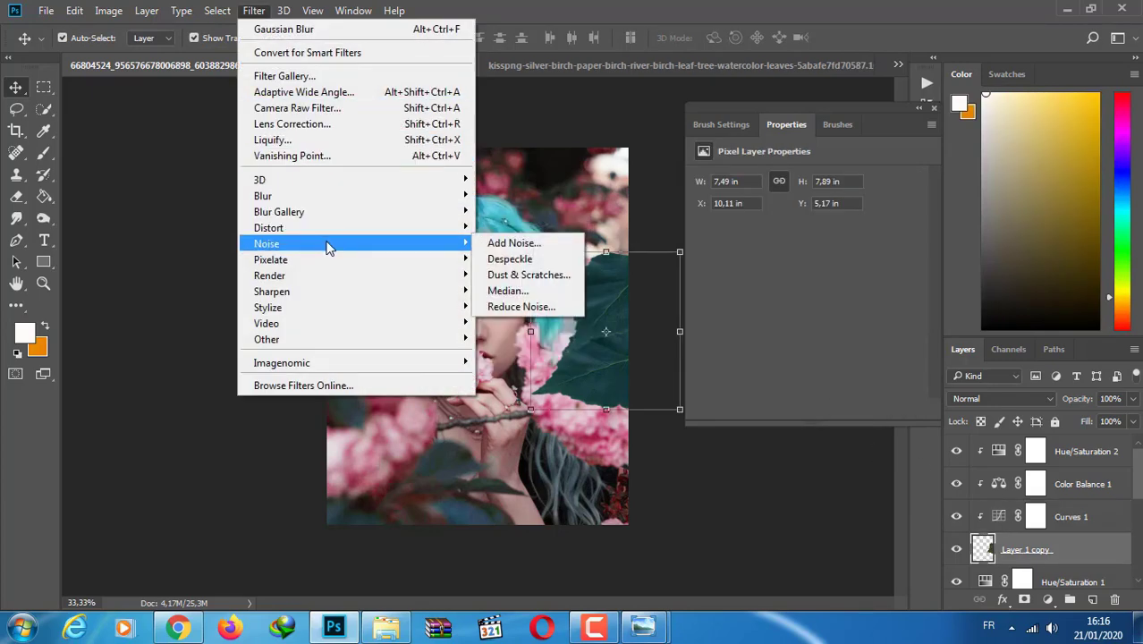
mouse_move(356, 196)
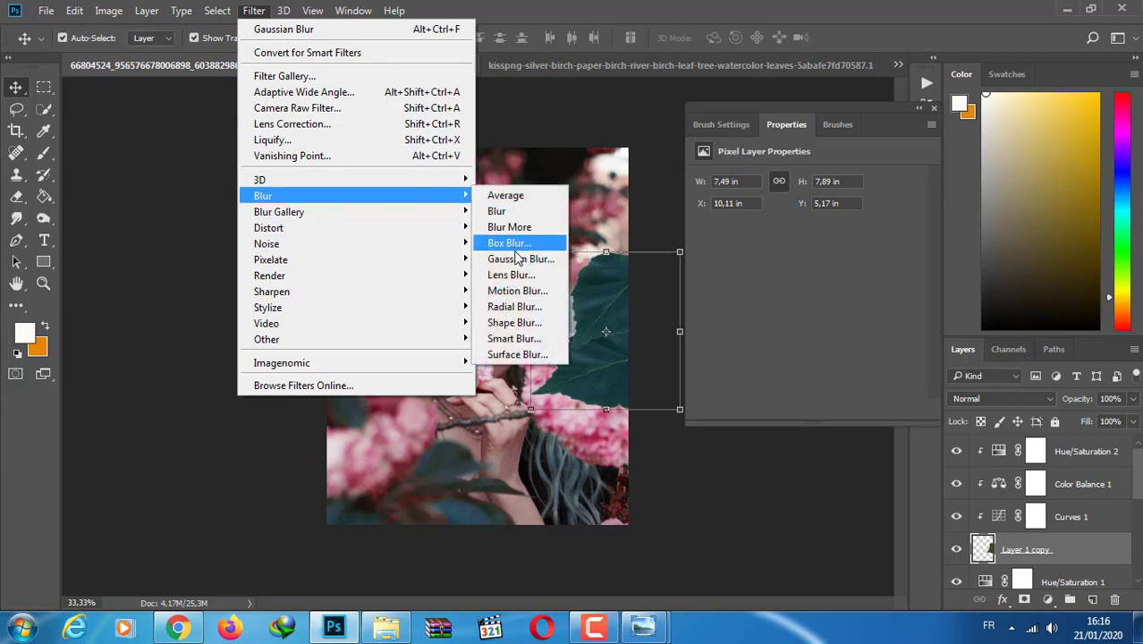
left_click(519, 260)
left_click(755, 283)
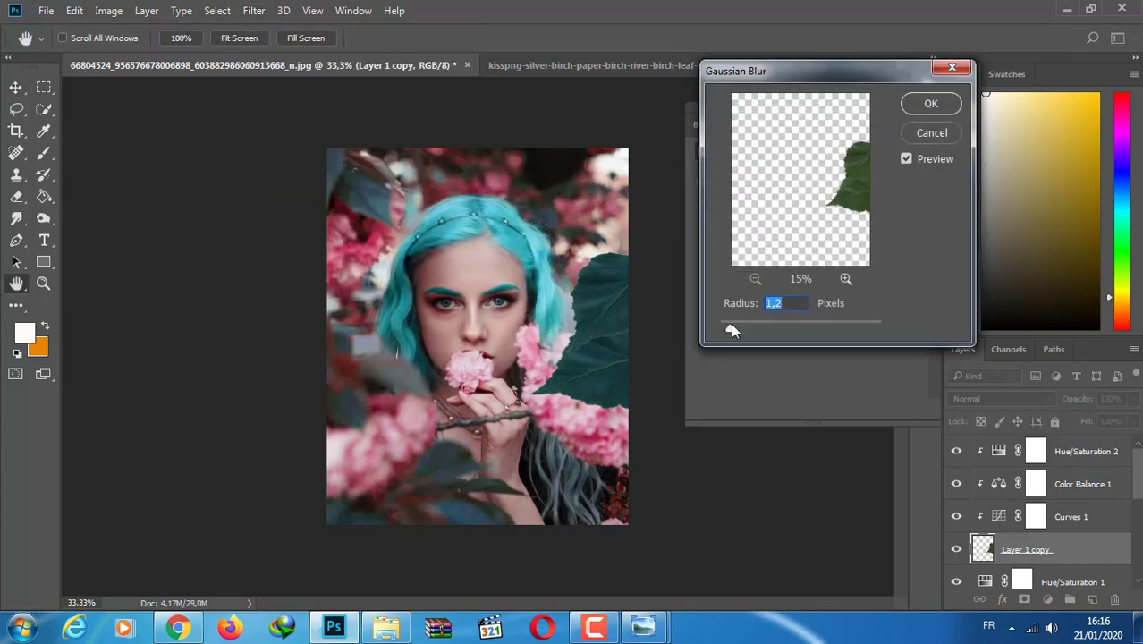
mouse_move(731, 328)
left_mouse_down()
mouse_move(777, 329)
mouse_move(763, 329)
left_mouse_up()
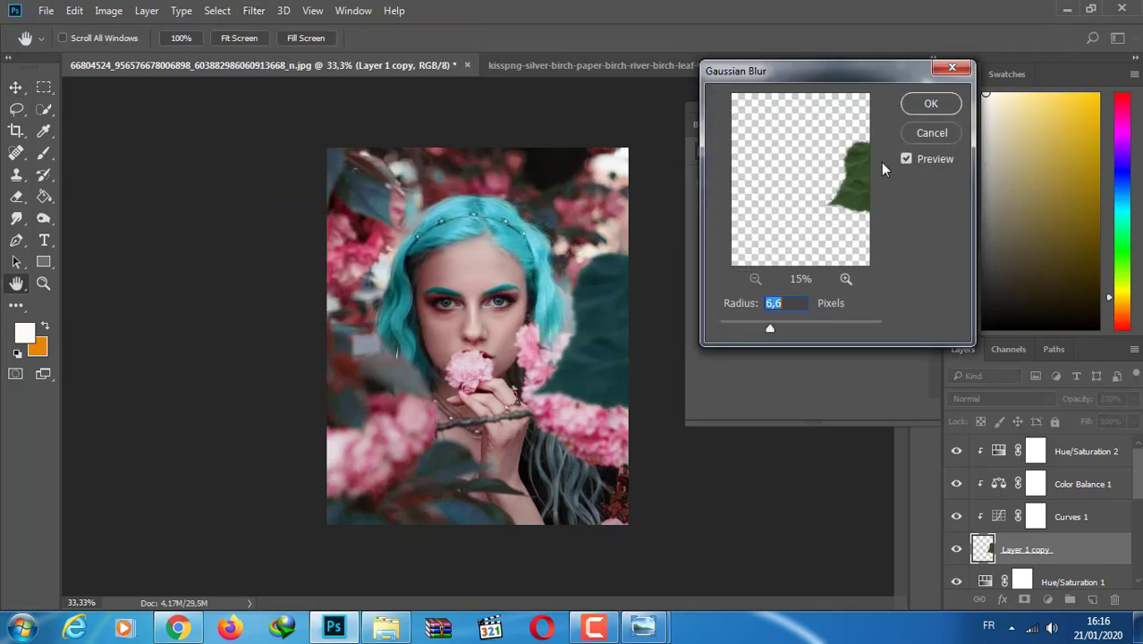
left_click(930, 104)
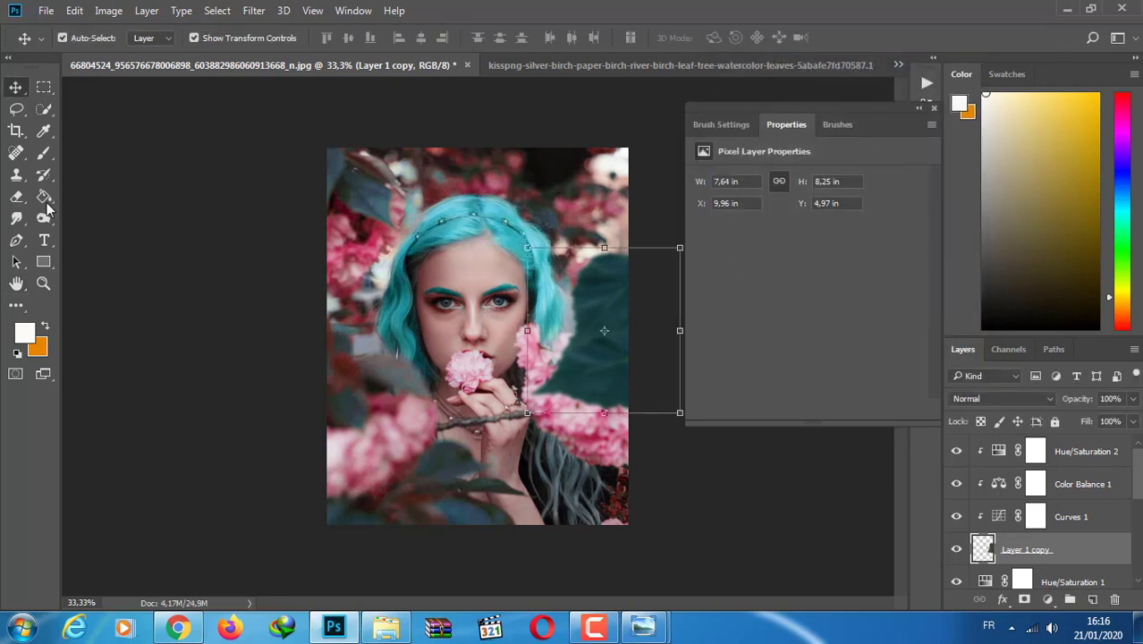
Add a layer mask to the leaf and set a 168 px black brush at 100% opacity, 25% hardness
left_click(1024, 599)
left_click(44, 153)
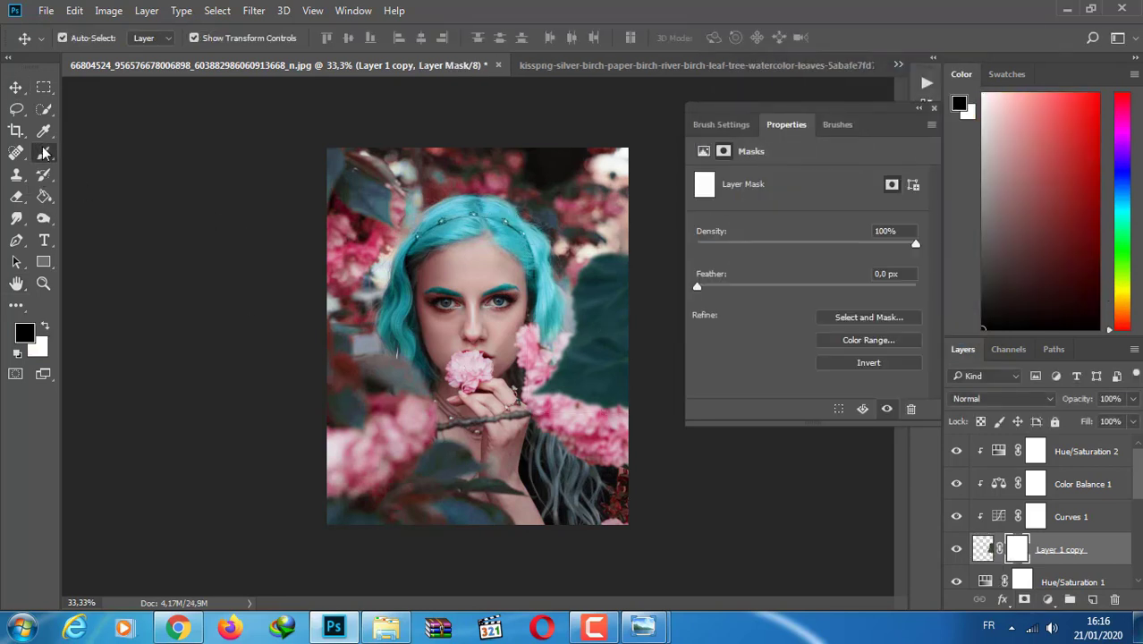
left_click(80, 42)
left_click_drag(143, 93, 148, 96)
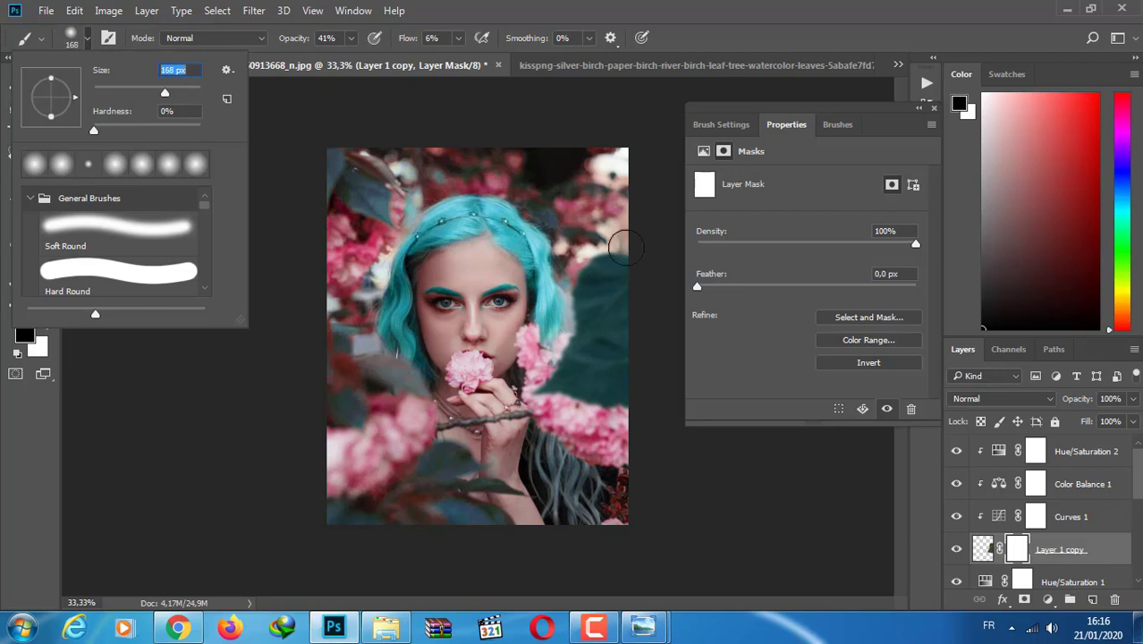
type("168")
key("Return")
key("0")
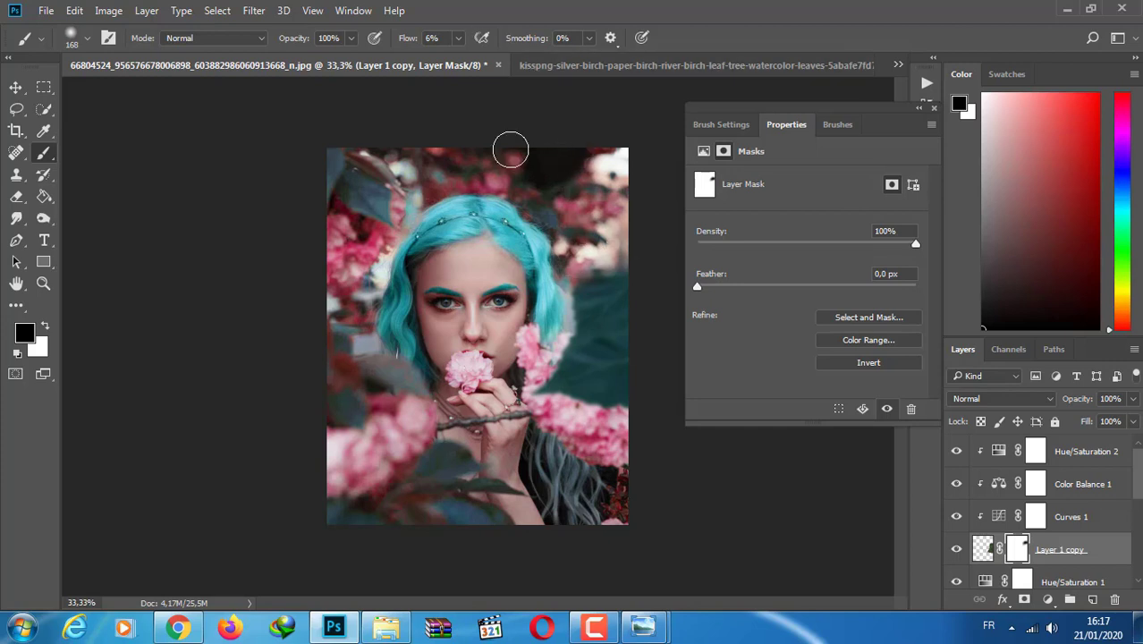
left_click(86, 38)
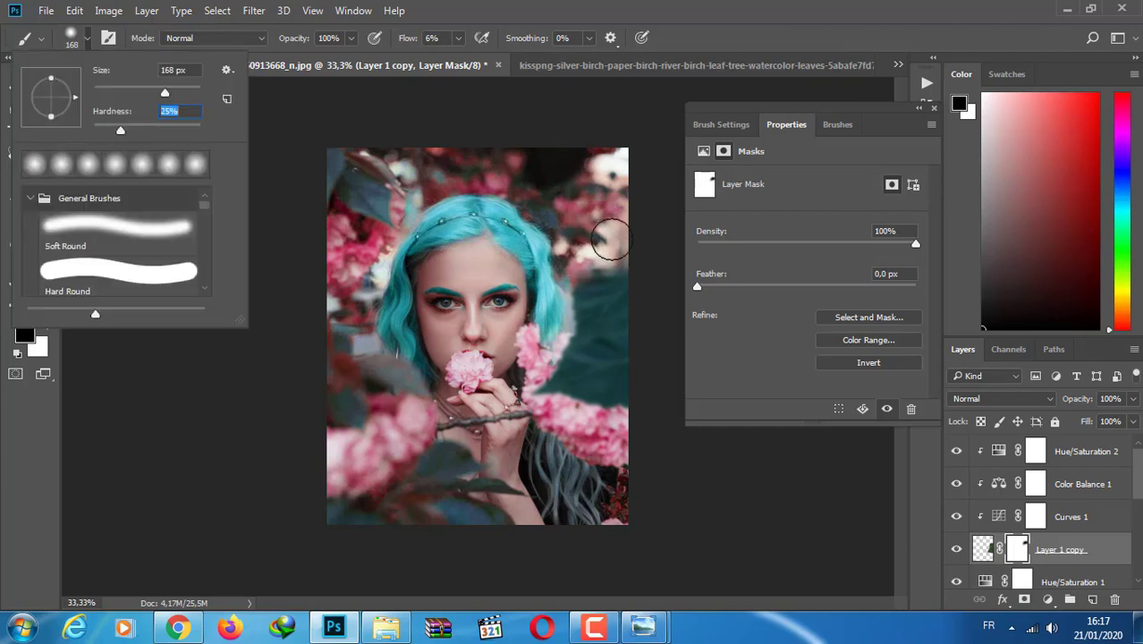
left_click(608, 240)
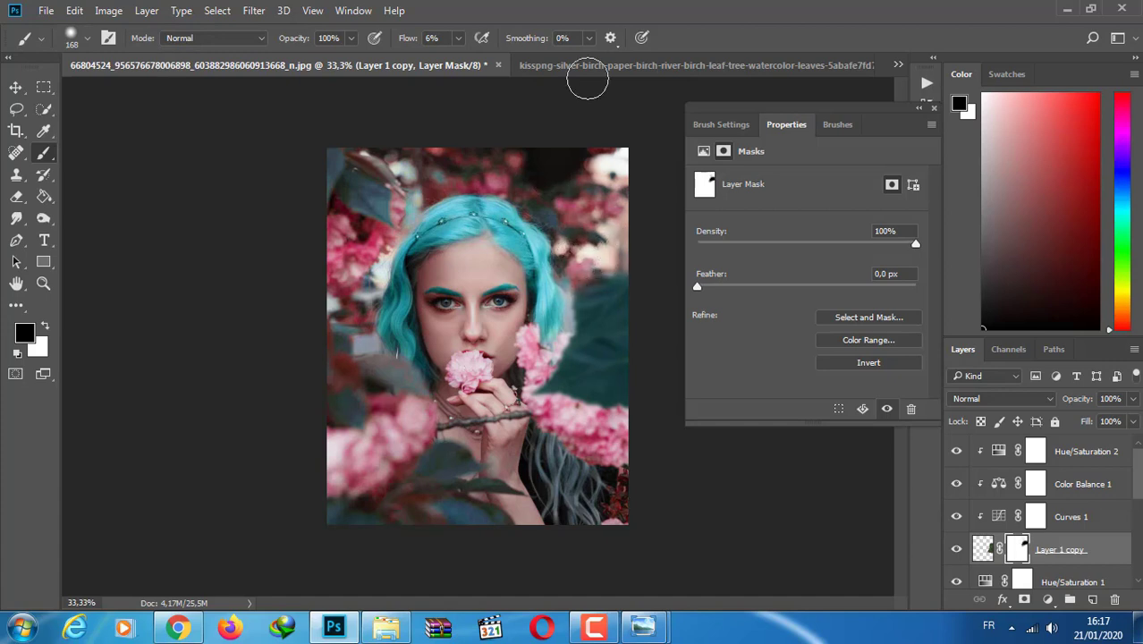
Add a 50% gray Overlay layer above Hue/Saturation 2 and name it 'dodge'
left_click(1061, 452)
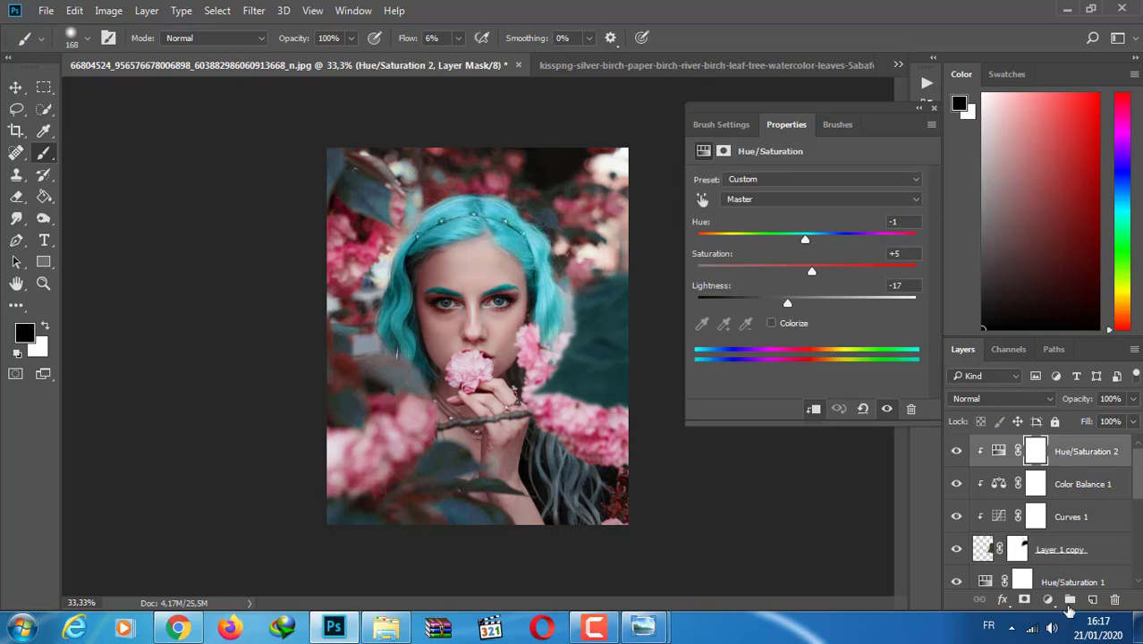
left_click(1092, 600)
key("shift+BackSpace")
key("Return")
left_click(999, 398)
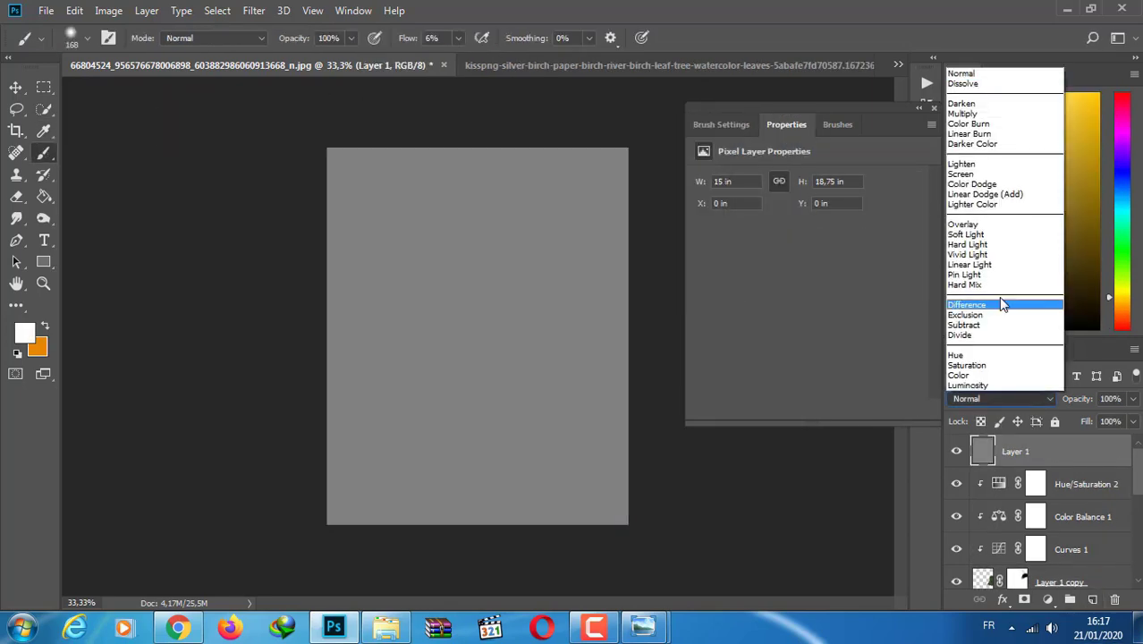
left_click(966, 227)
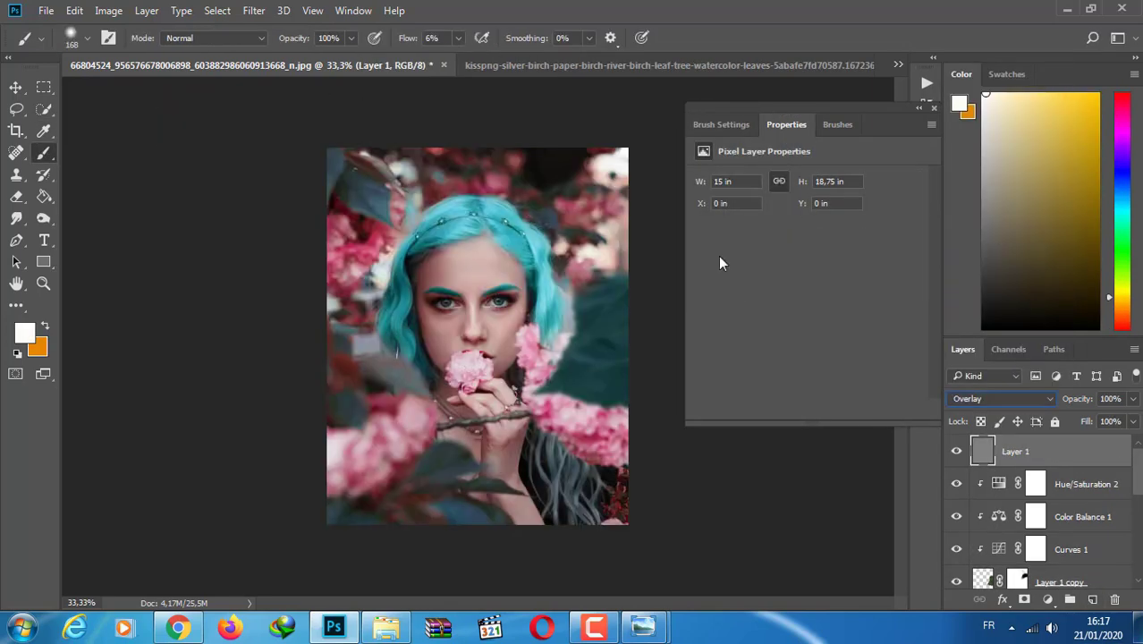
left_click(918, 108)
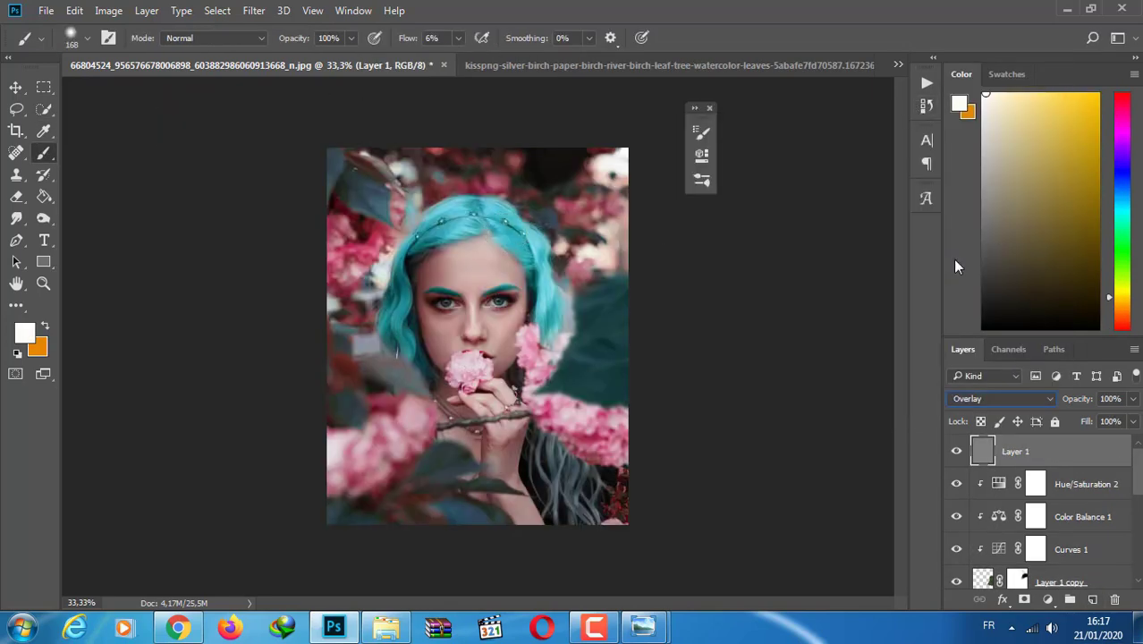
double_click(1008, 452)
type("dodge")
key("Return")
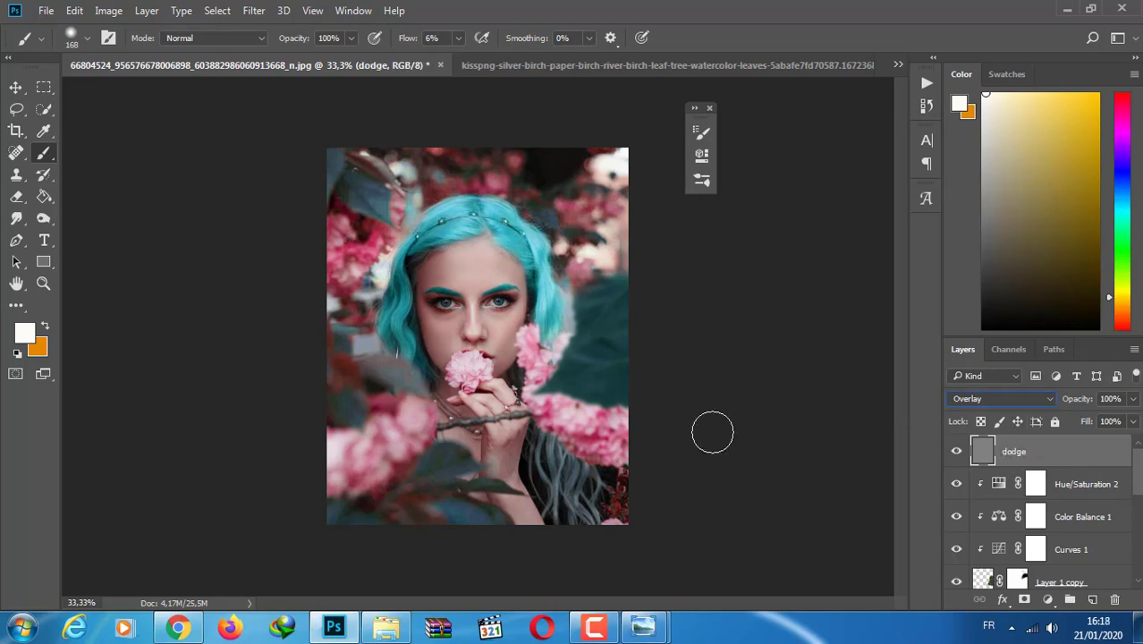
Switch to the Dodge tool, lighten the right-side hair, and set exposure to 88%
left_click(43, 217)
right_click(43, 218)
left_click(99, 217)
key("ctrl+plus")
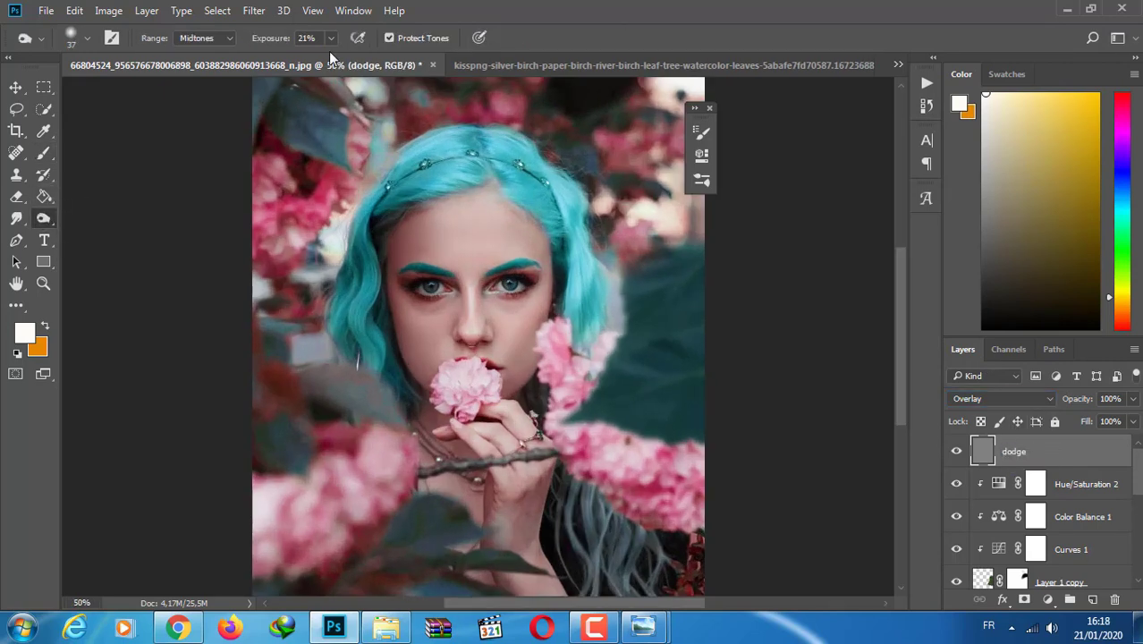
left_click(87, 37)
left_click(460, 163)
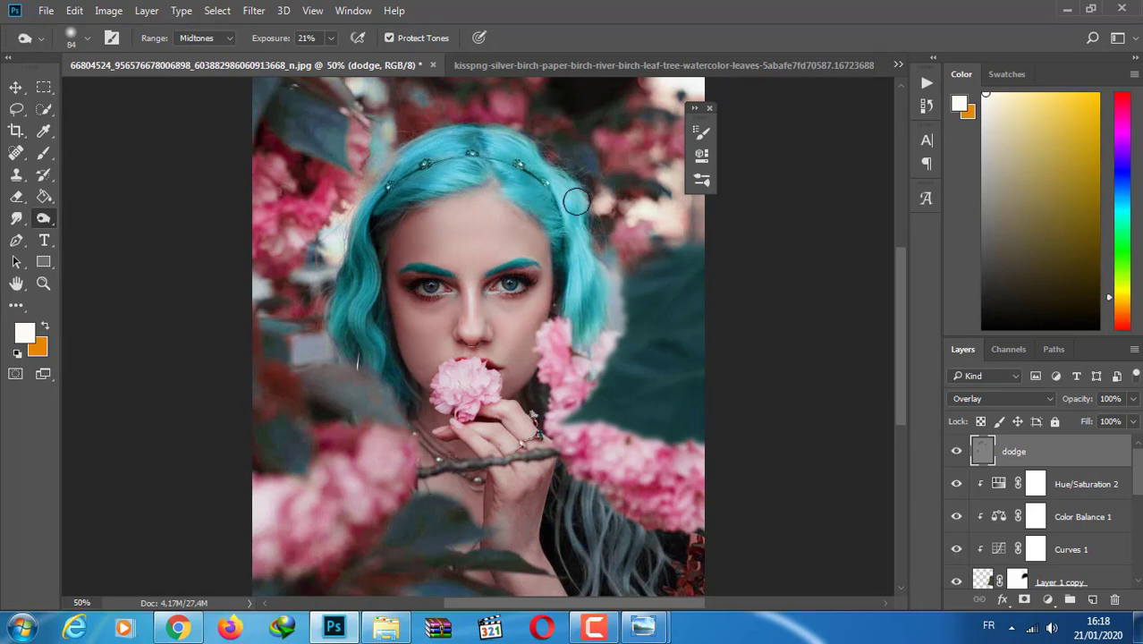
left_click_drag(576, 202, 566, 230)
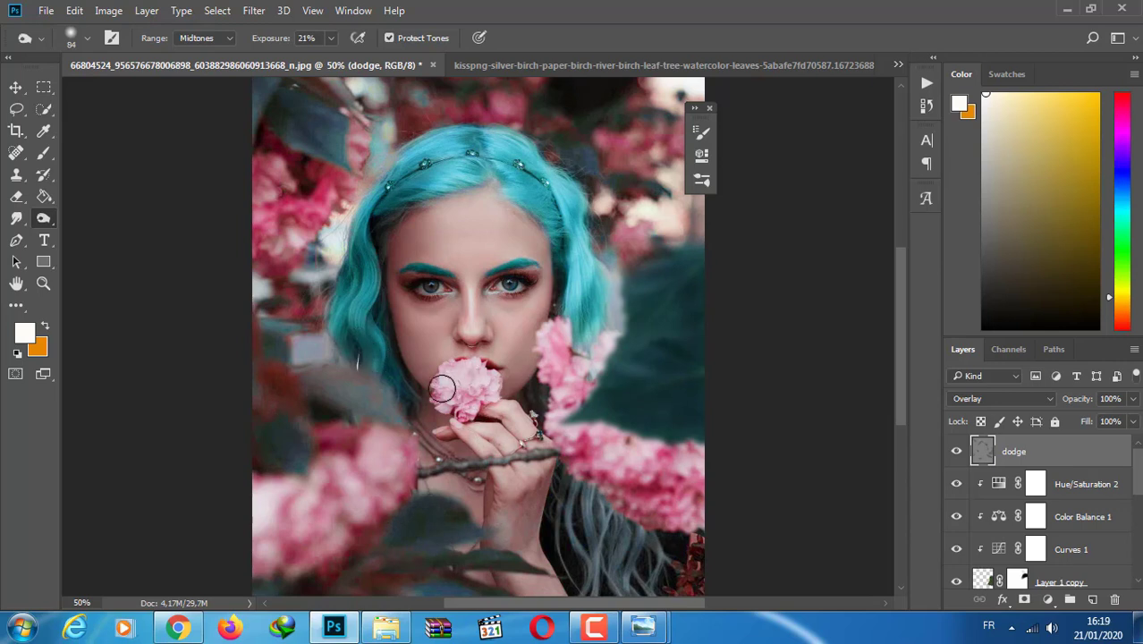
left_click(382, 59)
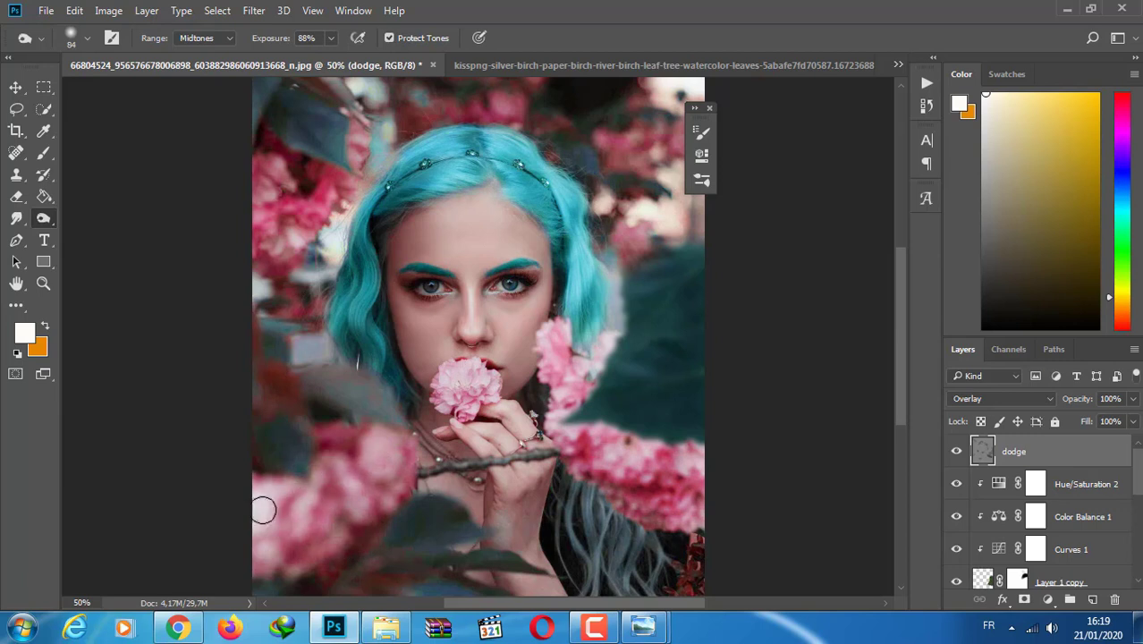
Dodge the flower at the lips and the flowers on the right near the hair
left_click_drag(464, 382, 471, 373)
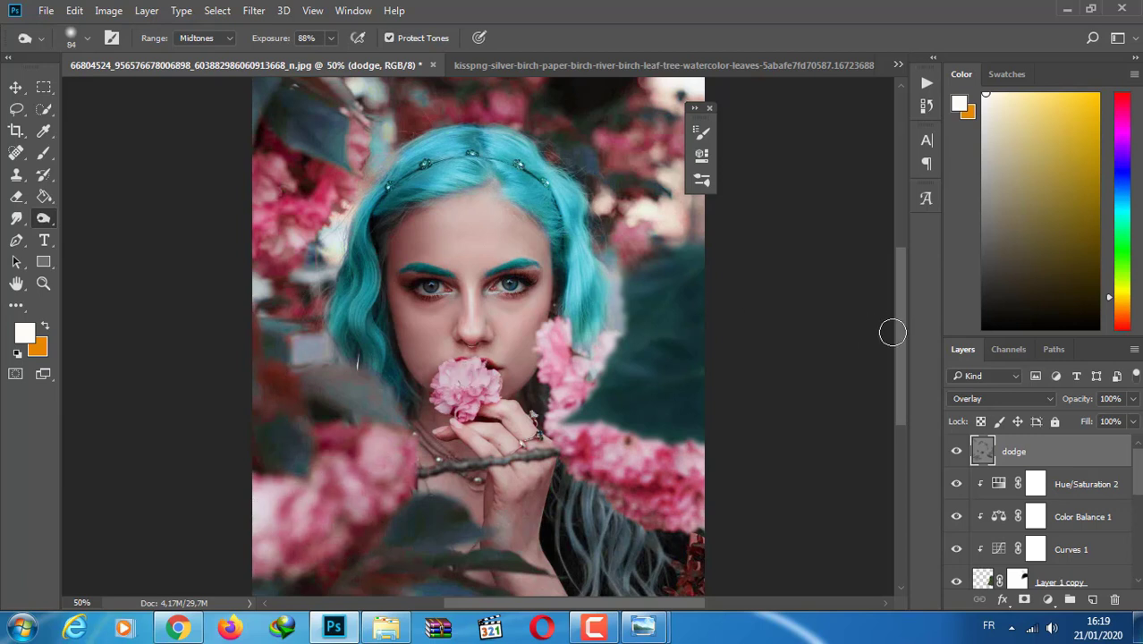
left_click_drag(900, 335, 899, 398)
left_click_drag(639, 274, 625, 169)
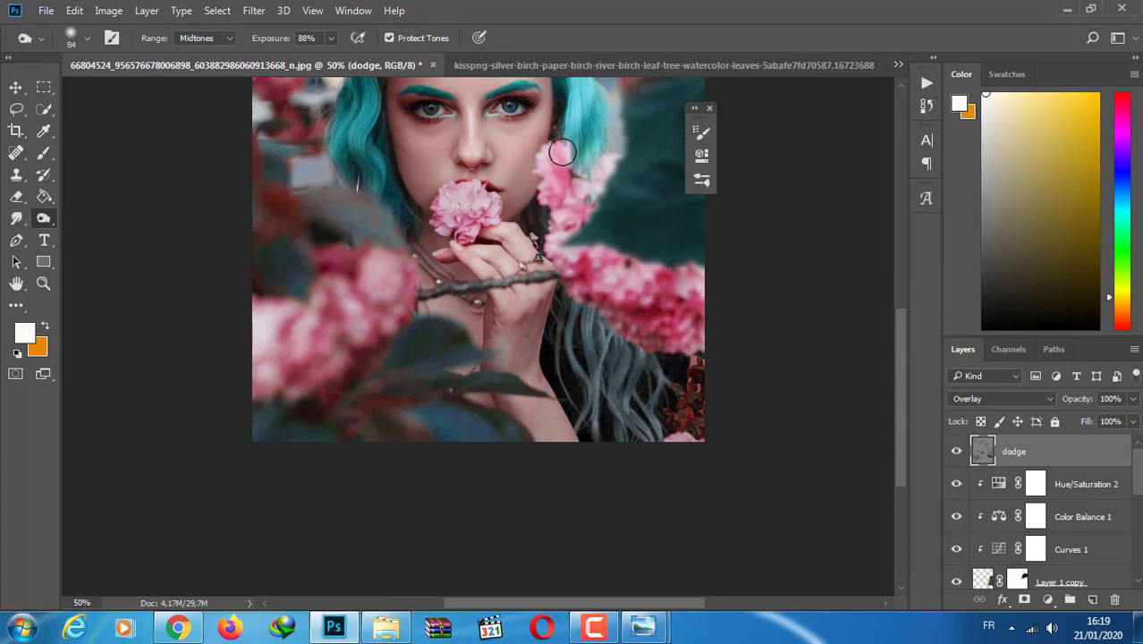
left_click_drag(898, 357, 896, 237)
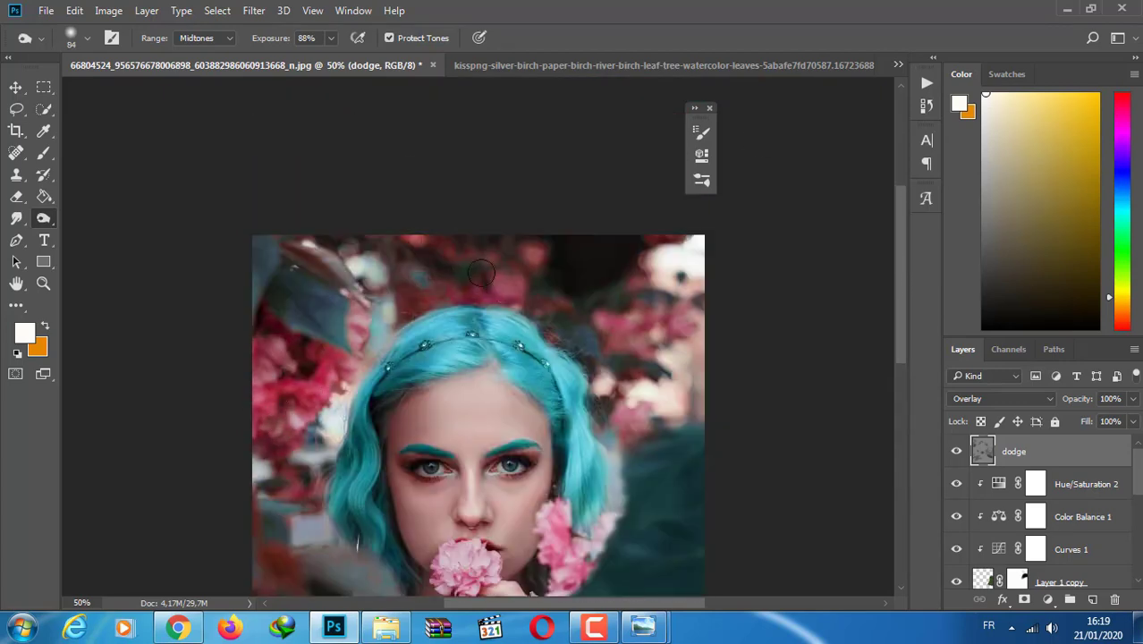
mouse_move(613, 301)
left_mouse_down()
mouse_move(667, 374)
mouse_move(658, 404)
left_mouse_up()
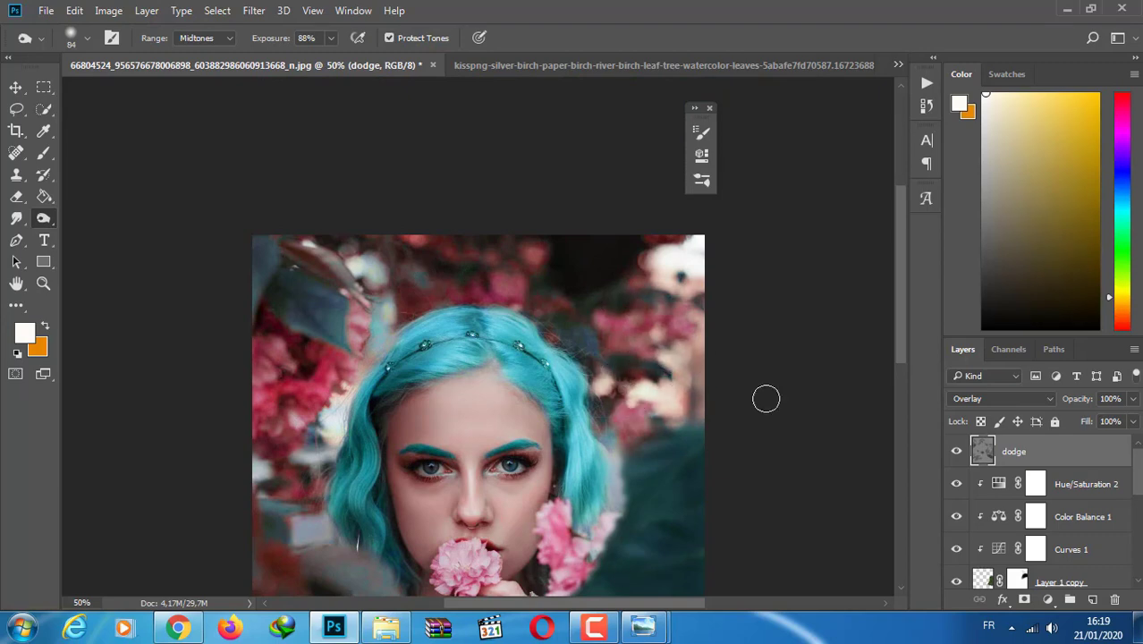
left_click_drag(543, 535, 561, 537)
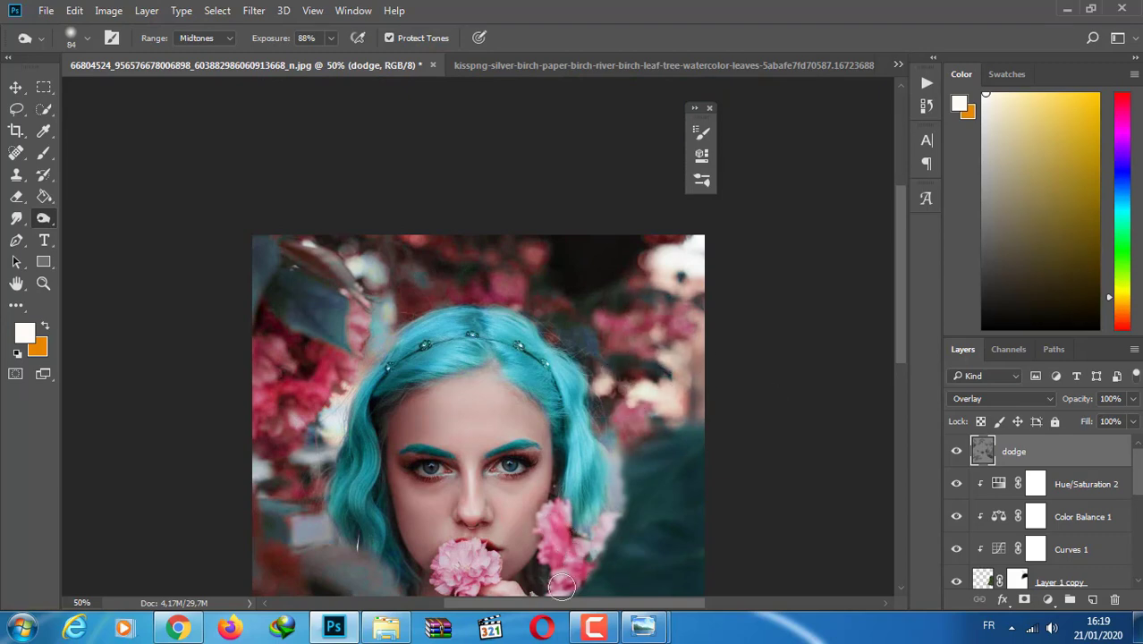
left_click_drag(899, 331, 910, 404)
key("ctrl+minus")
key("ctrl+plus")
key("ctrl+plus")
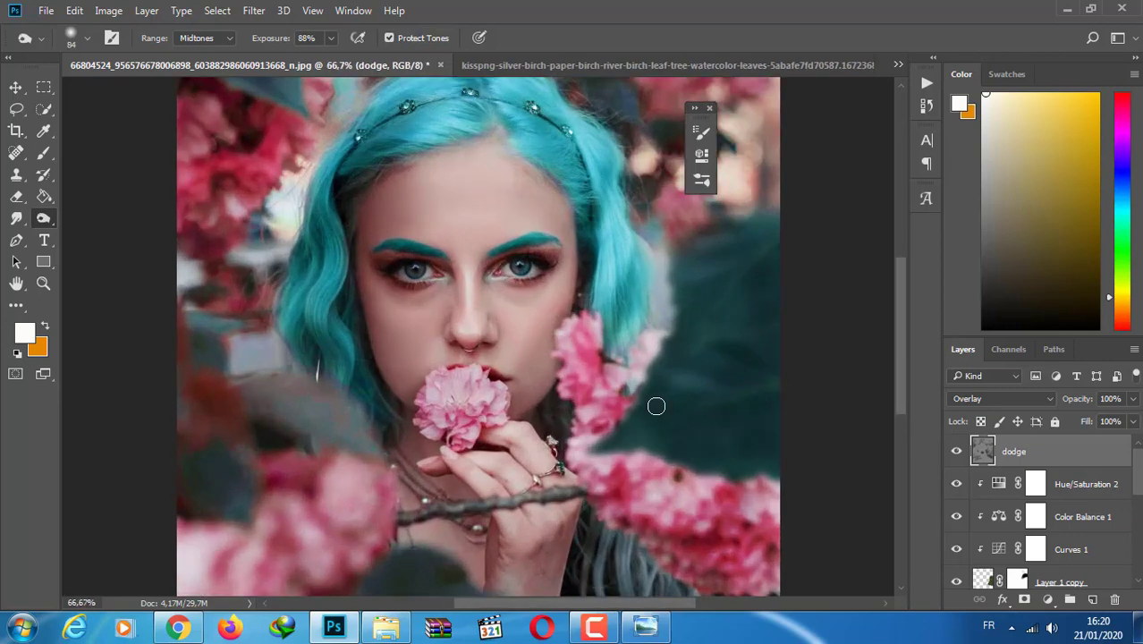
Add a new Layer 1 filled with 50% gray and blended as Soft Light
left_click(1092, 599)
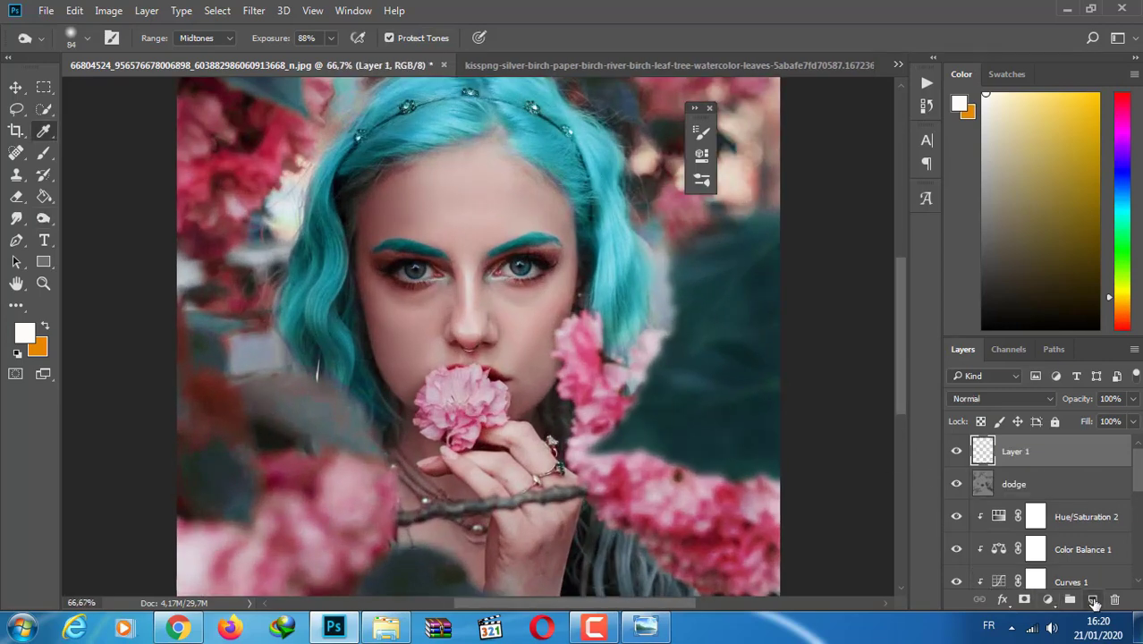
key("shift+F5")
key("Return")
left_click(1000, 398)
left_click(967, 235)
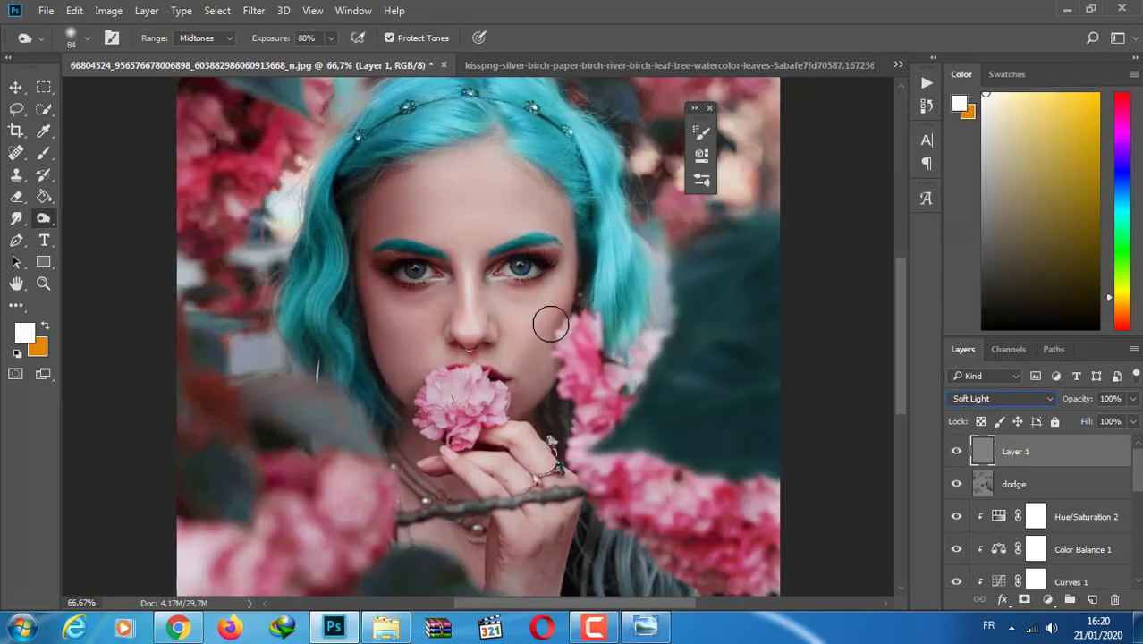
Dodge the right cheek and forehead subtly at 6% exposure, then compare before and after
key("ctrl+plus")
key("ctrl+plus")
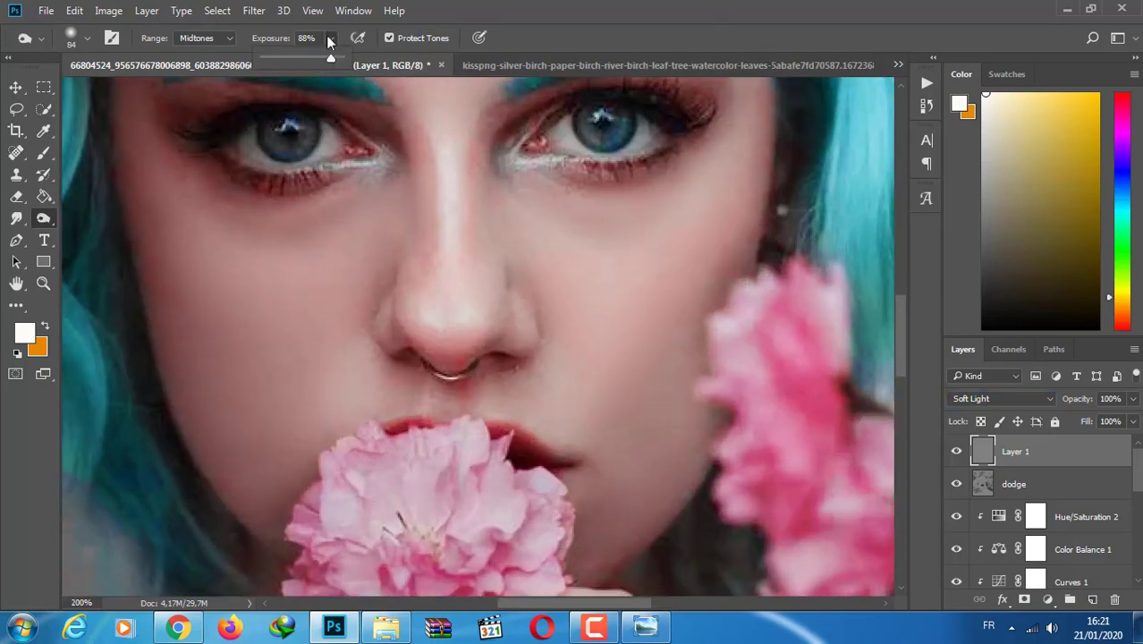
mouse_move(328, 41)
left_mouse_down()
mouse_move(280, 58)
mouse_move(318, 53)
left_mouse_up()
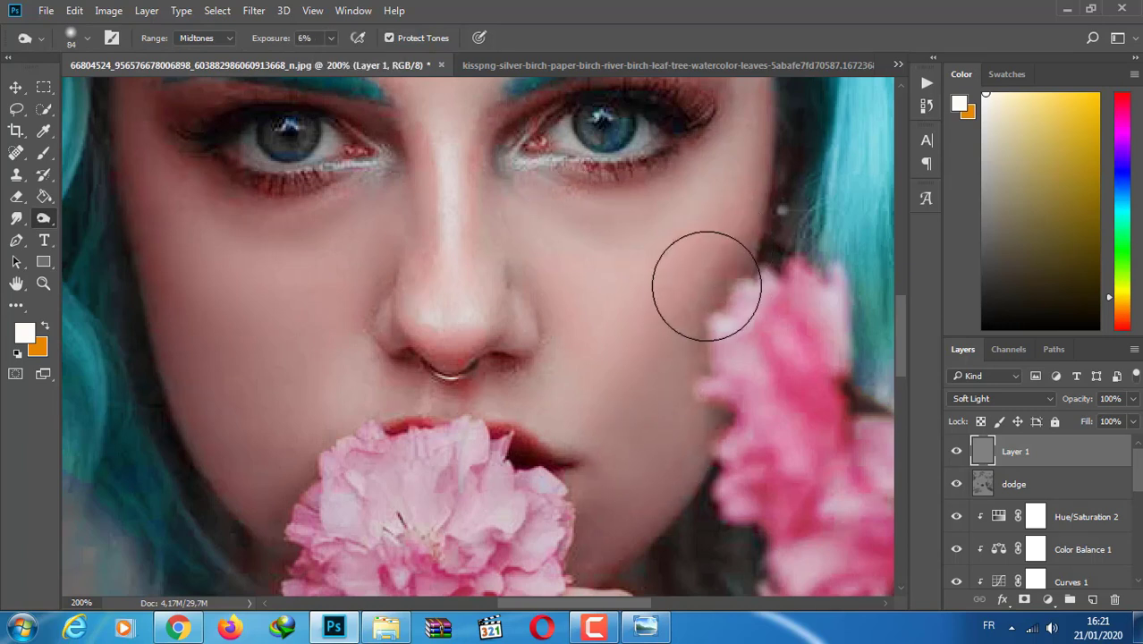
left_click_drag(706, 286, 727, 183)
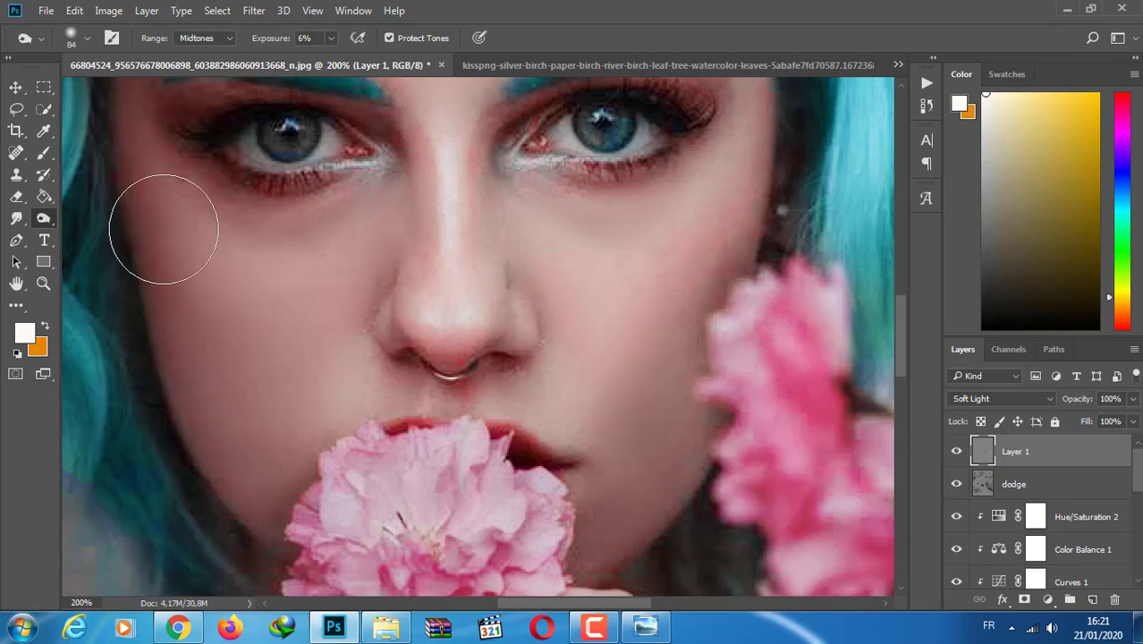
left_click_drag(717, 204, 737, 234)
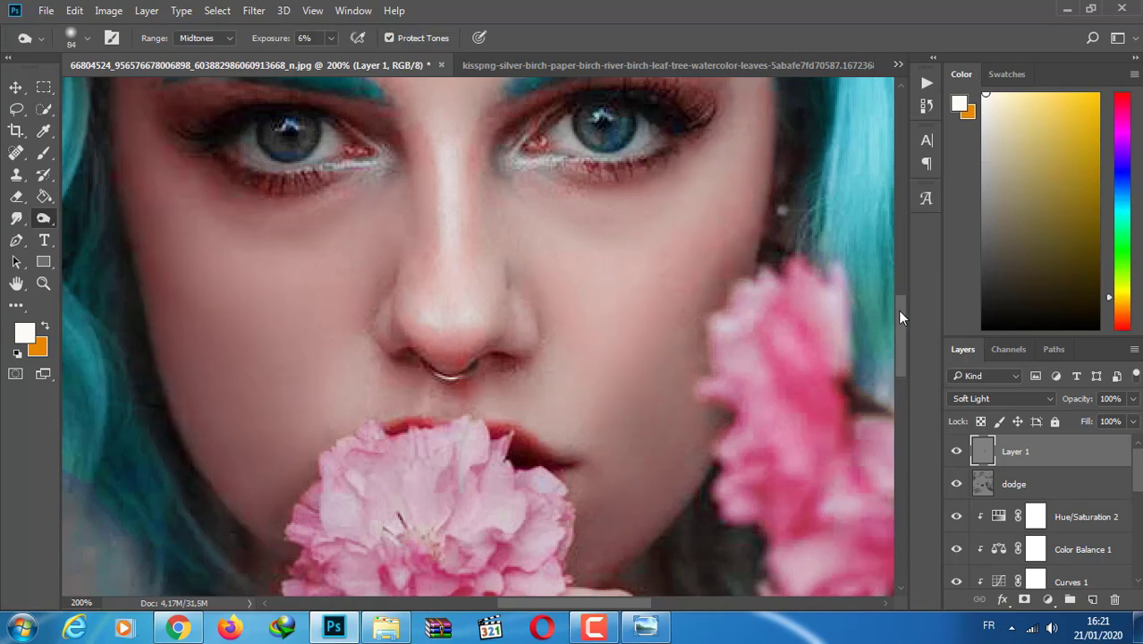
left_click_drag(900, 318, 900, 253)
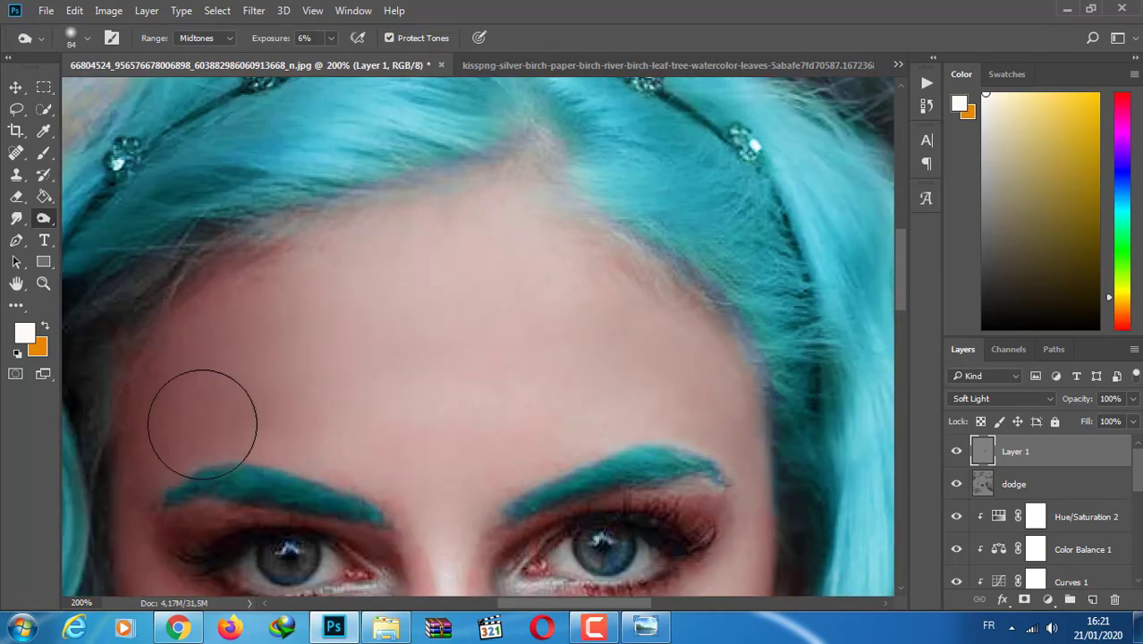
left_click_drag(306, 280, 592, 404)
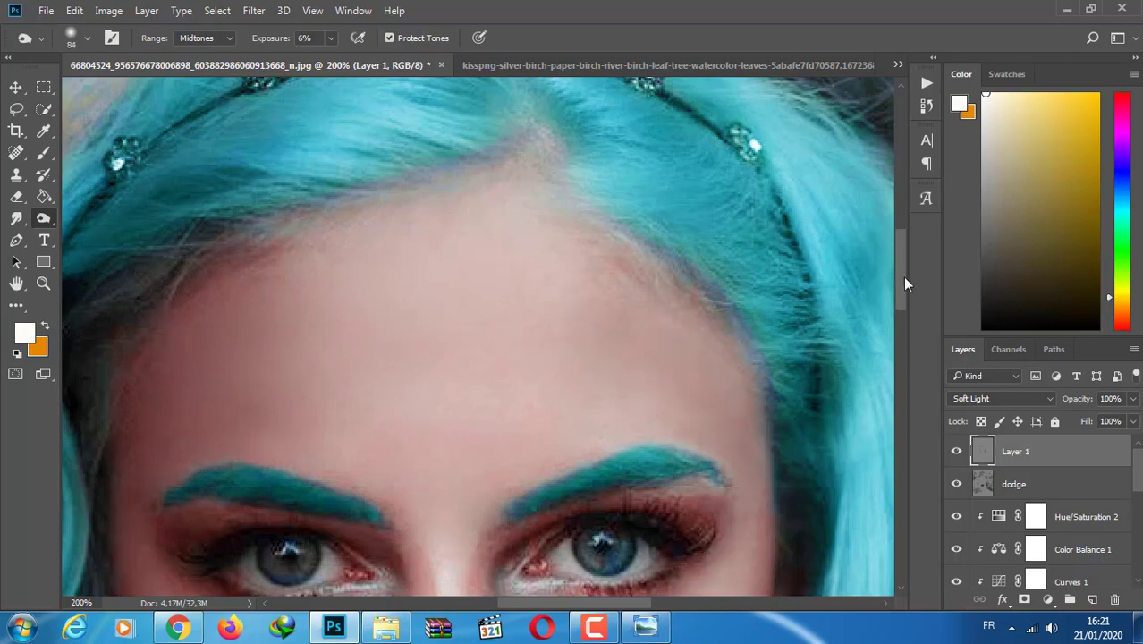
left_click_drag(902, 282, 902, 338)
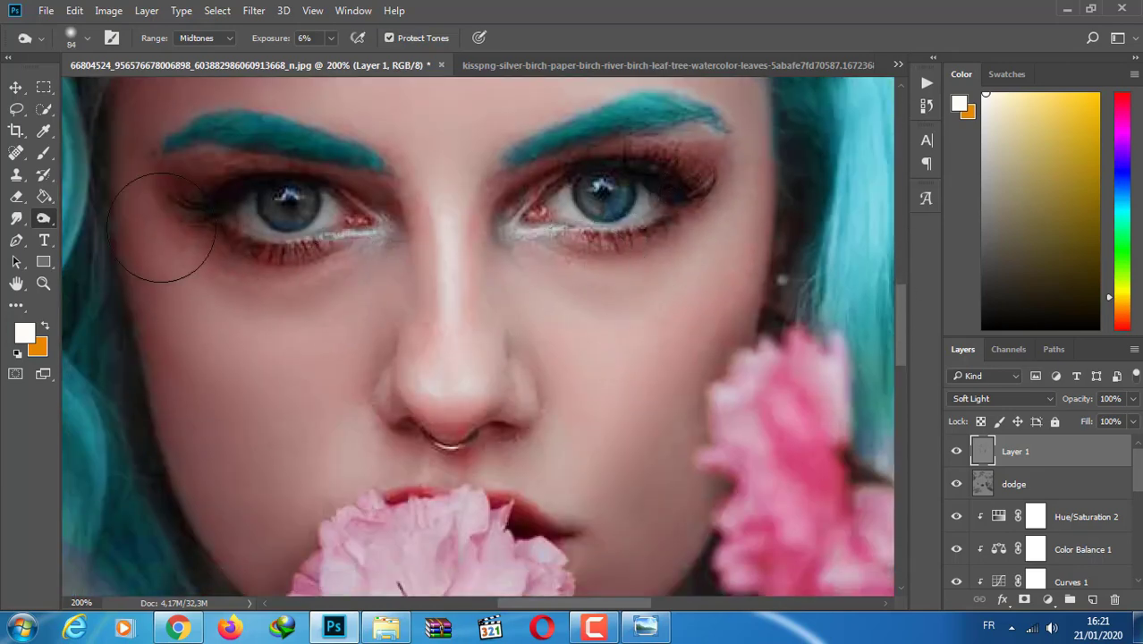
key("ctrl+0")
left_click(957, 452)
left_click(957, 453)
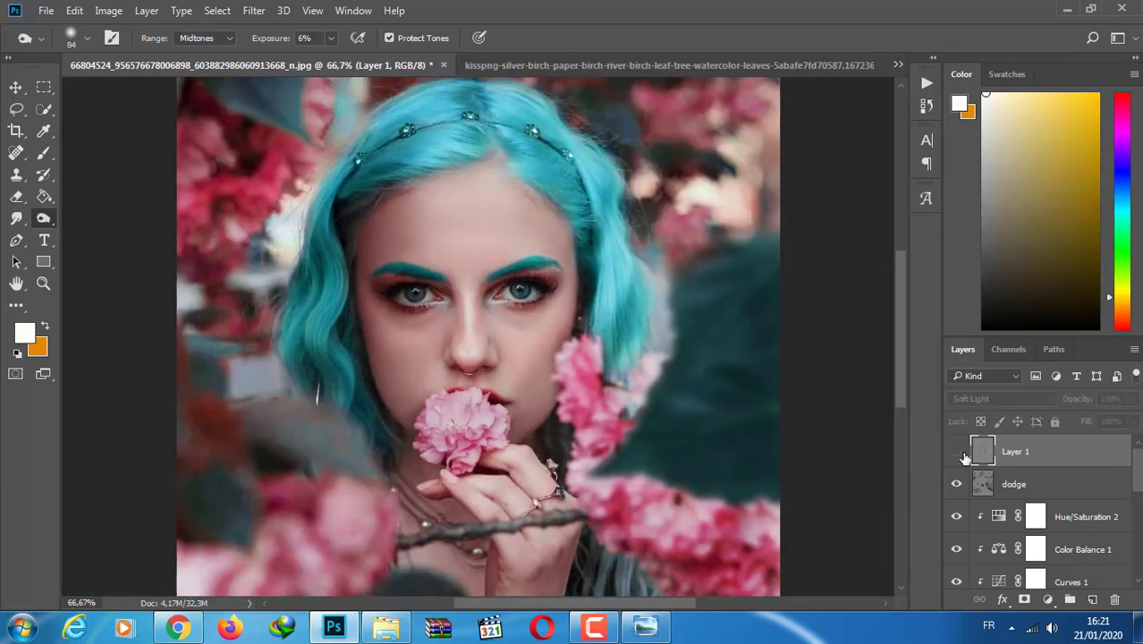
left_click(956, 452)
Apply a Gaussian Blur to Layer 1 and lower its opacity to 70%
left_click(253, 10)
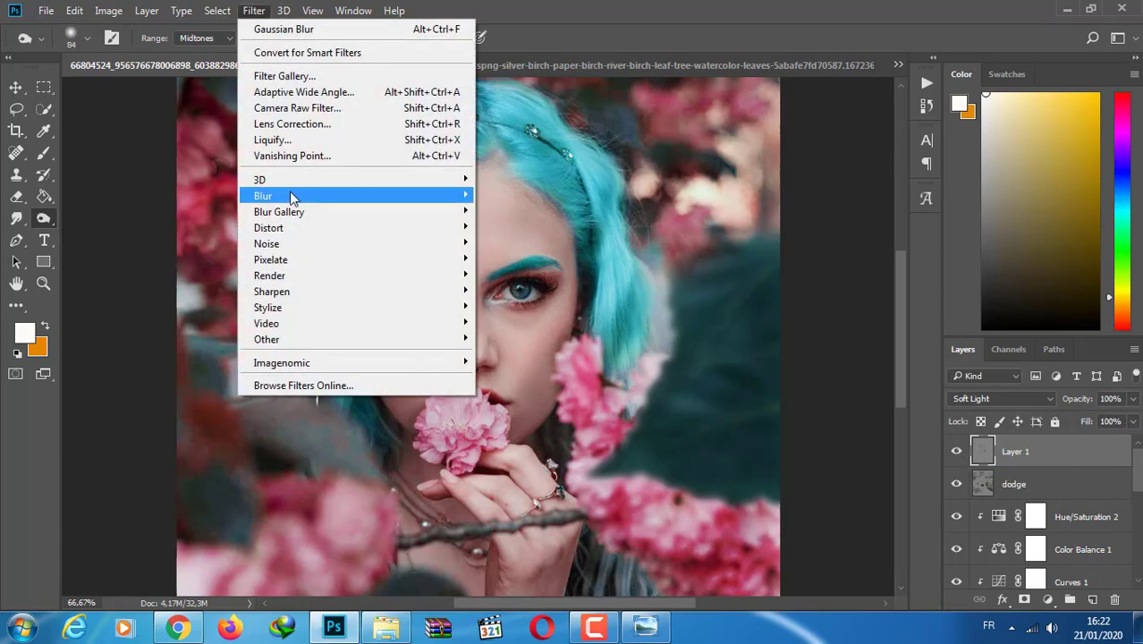
mouse_move(263, 196)
left_click(520, 259)
left_click(756, 279)
left_click(756, 279)
left_click(756, 279)
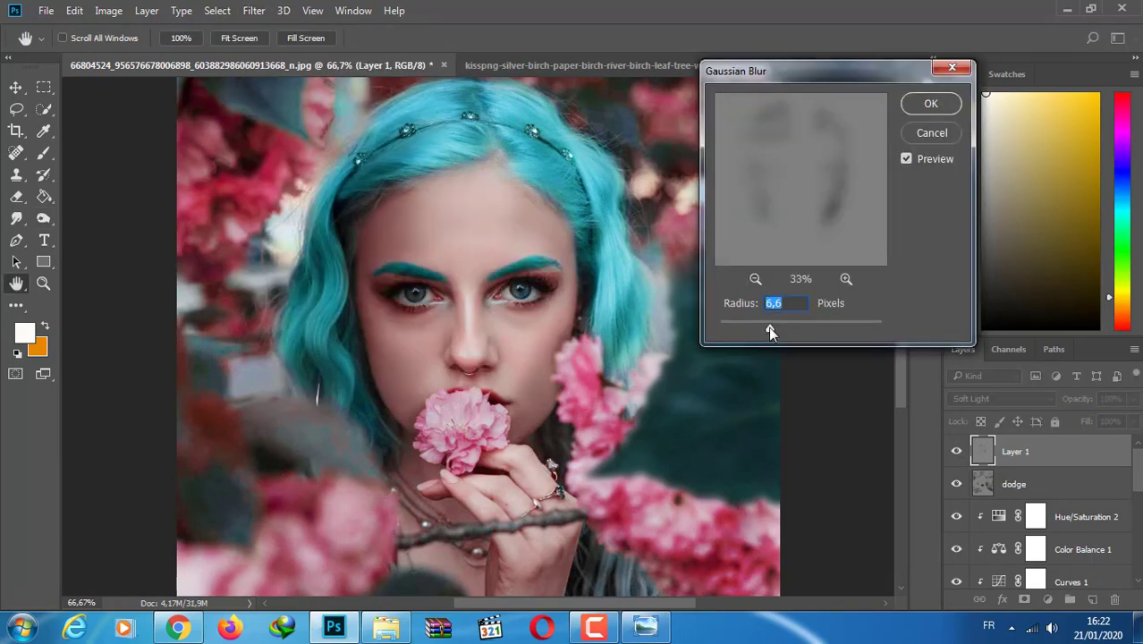
left_click_drag(769, 329, 799, 329)
mouse_move(791, 331)
left_mouse_down()
mouse_move(759, 331)
mouse_move(792, 327)
left_mouse_up()
left_click(930, 103)
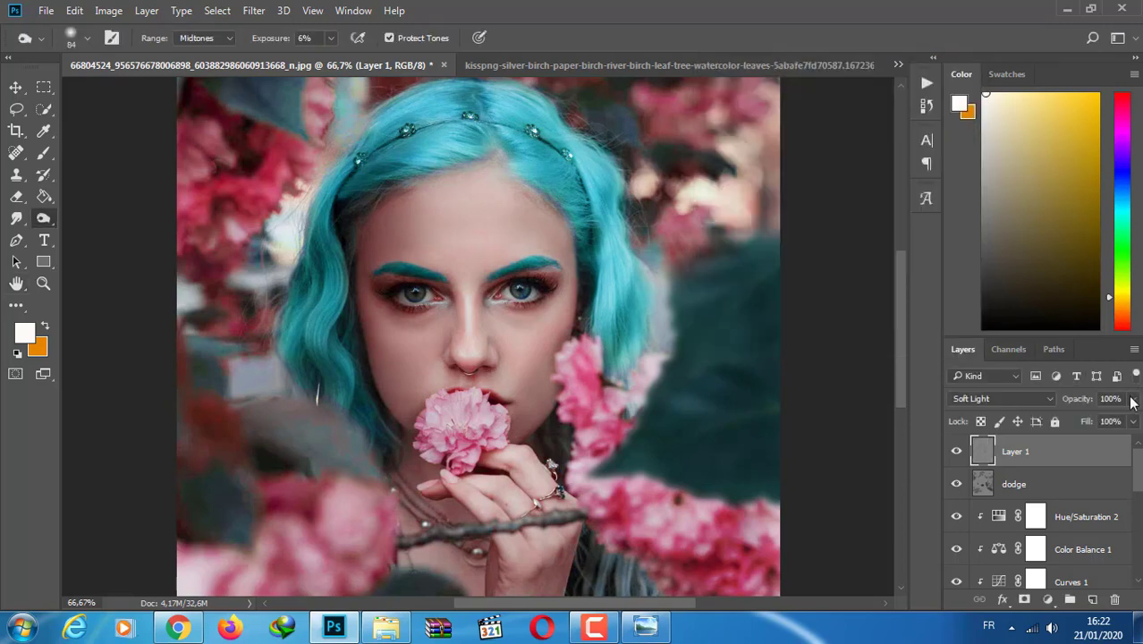
left_click_drag(1133, 399, 1131, 425)
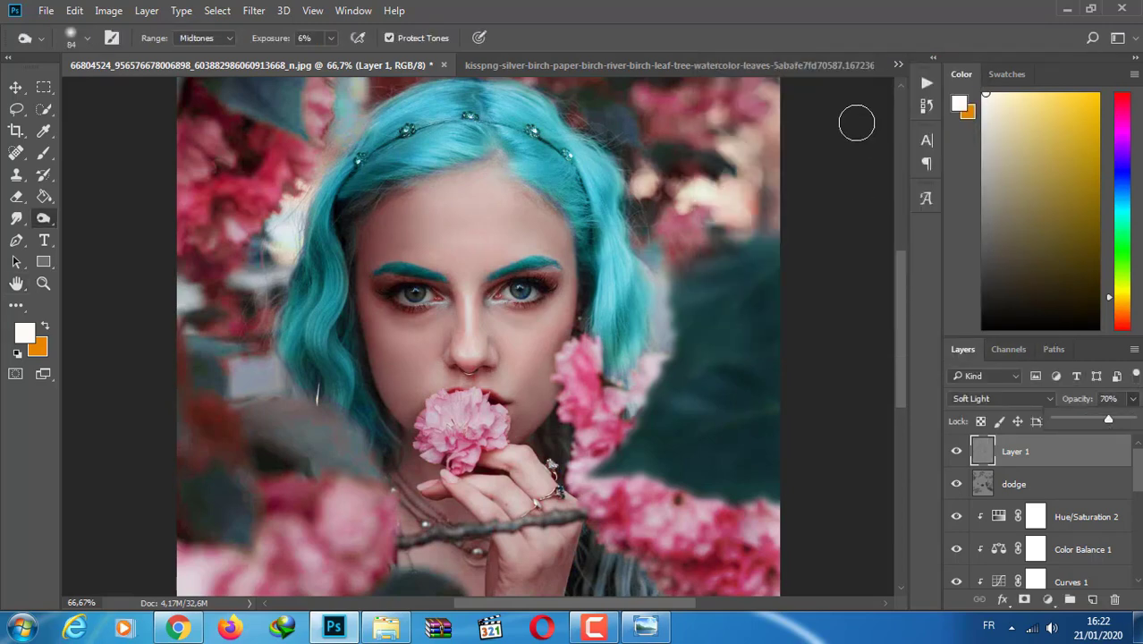
Add Layer 2 filled with 50% gray and blended as Soft Light
left_click(1091, 600)
key("shift+F5")
key("Return")
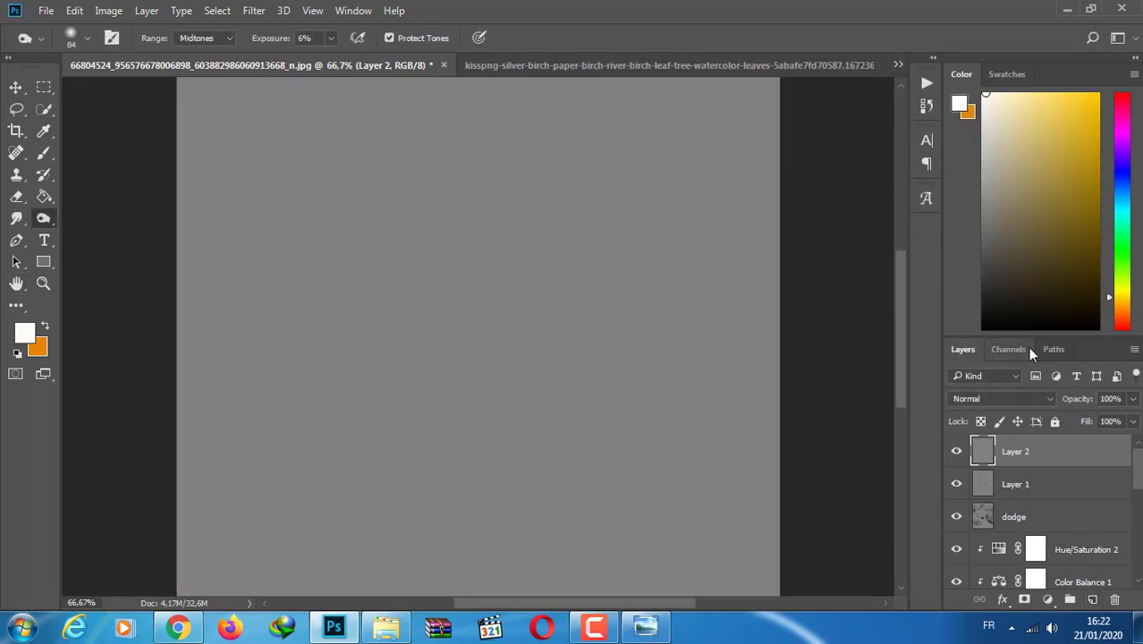
left_click(1025, 395)
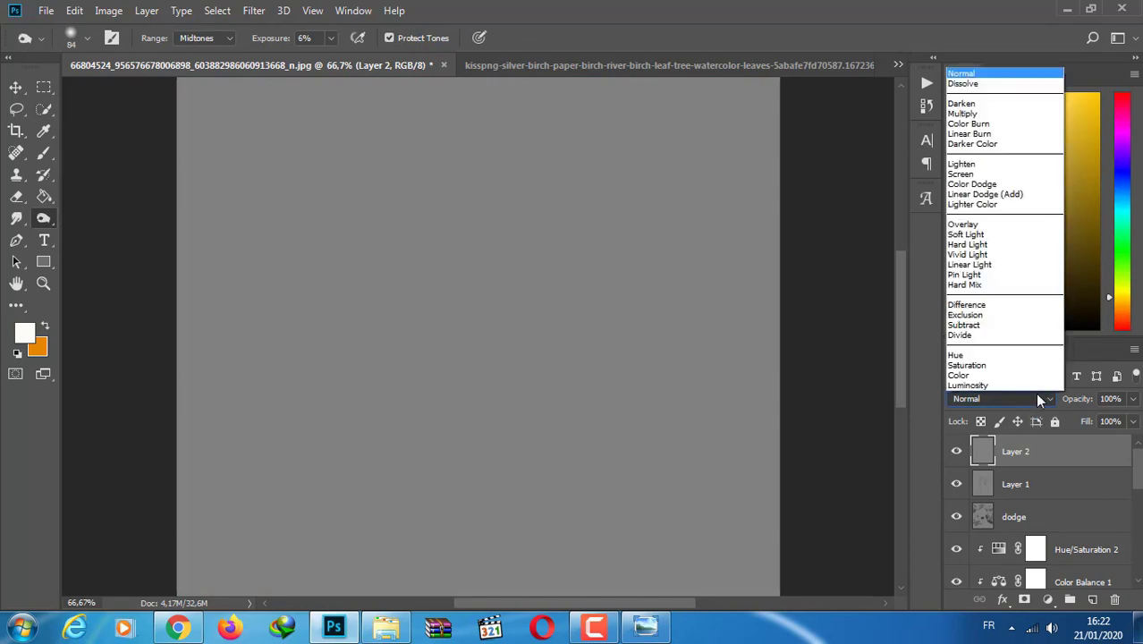
left_click(1012, 236)
Use the Dodge tool with an 86 px brush to brighten highlights around the left eye
right_click(43, 218)
left_click(78, 220)
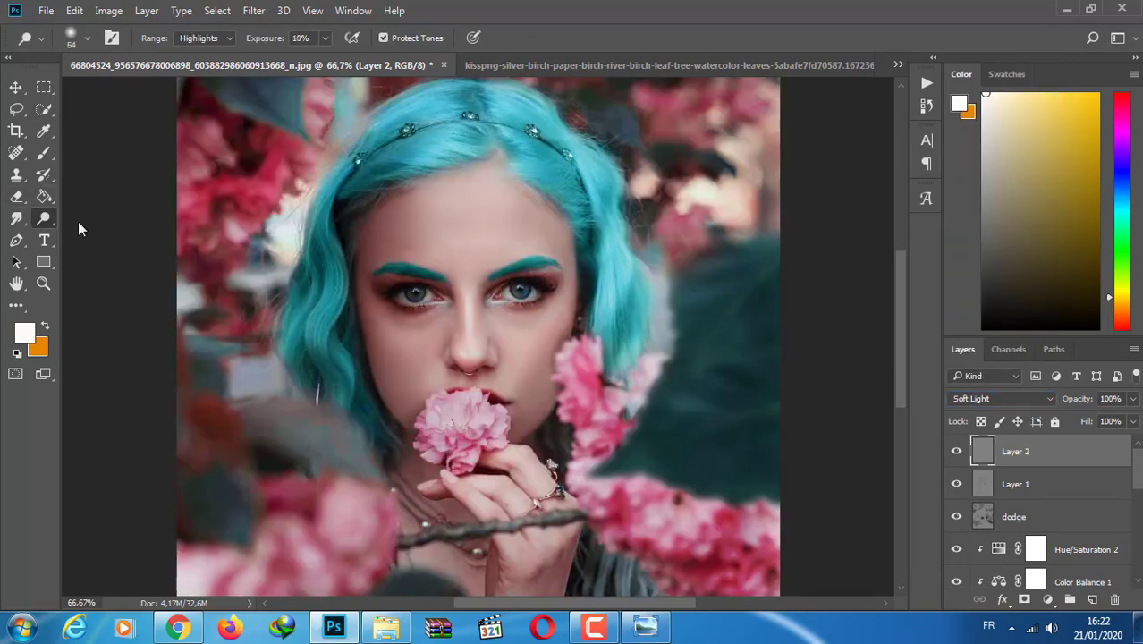
key("ctrl+1")
left_click(88, 38)
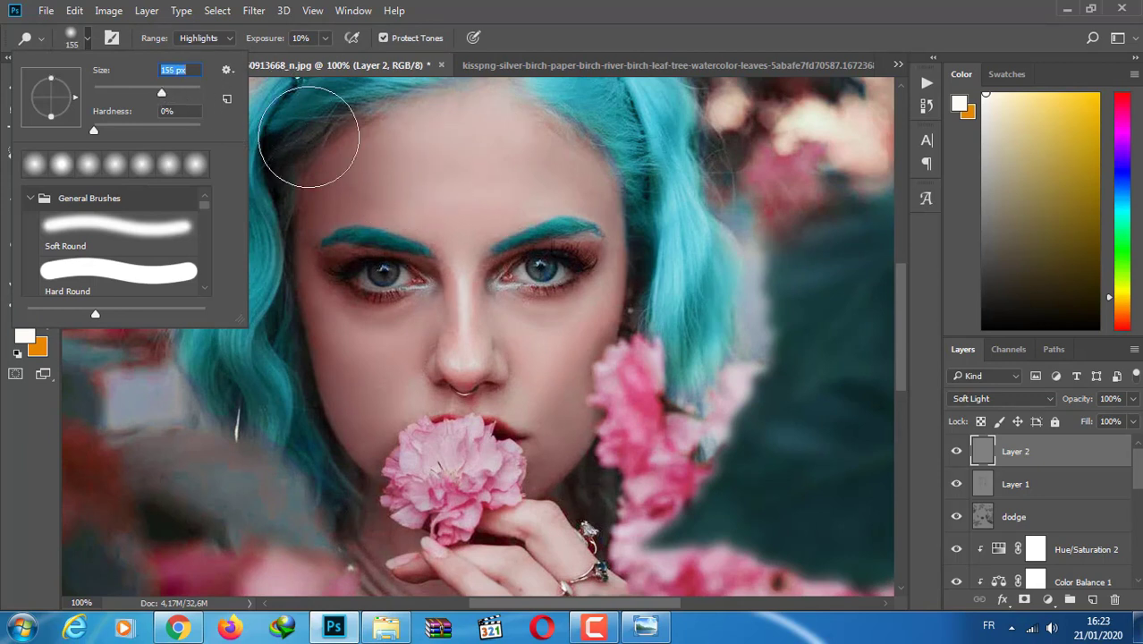
left_click(525, 171)
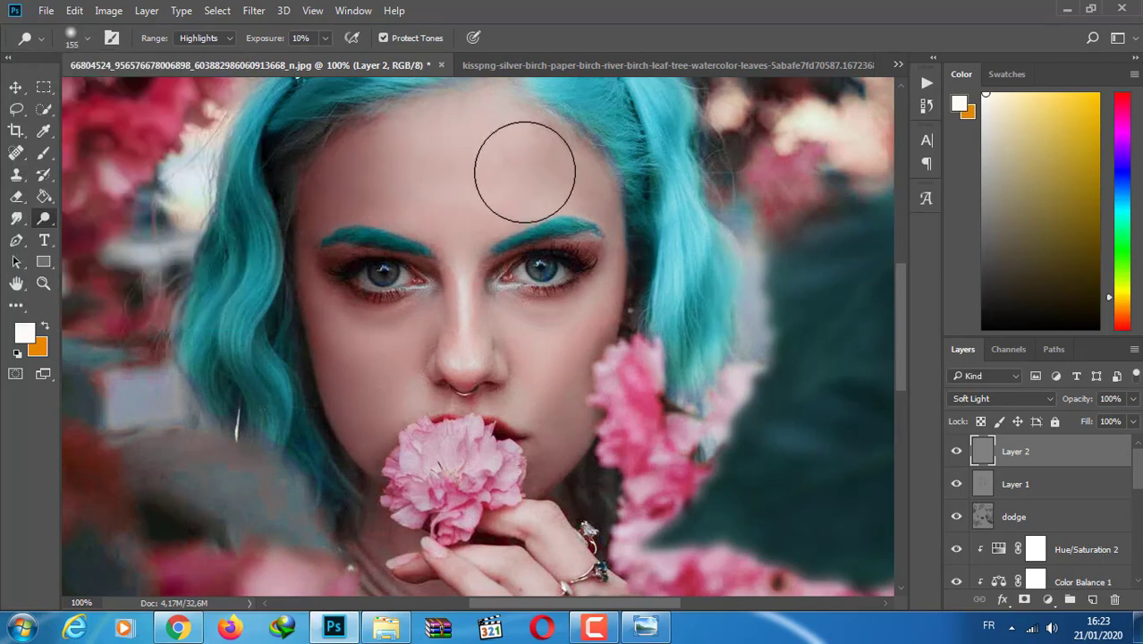
left_click(88, 38)
left_click(523, 323)
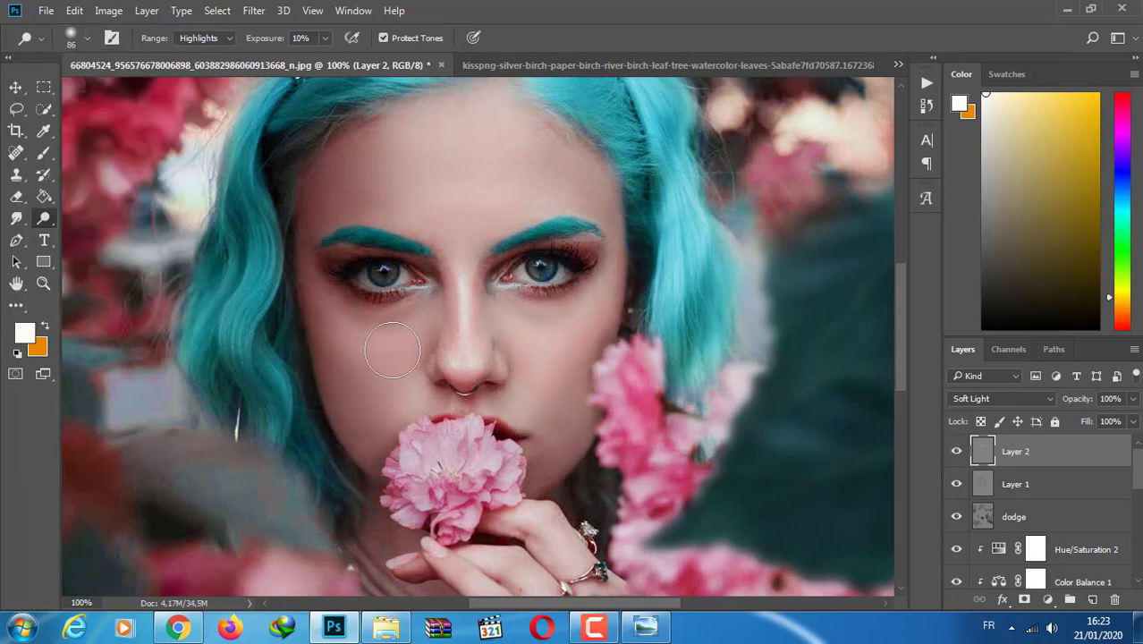
left_click_drag(407, 358, 353, 383)
Compare Layer 2 on and off, then duplicate it as Layer 2 copy
key("ctrl+minus")
key("ctrl+minus")
key("ctrl+minus")
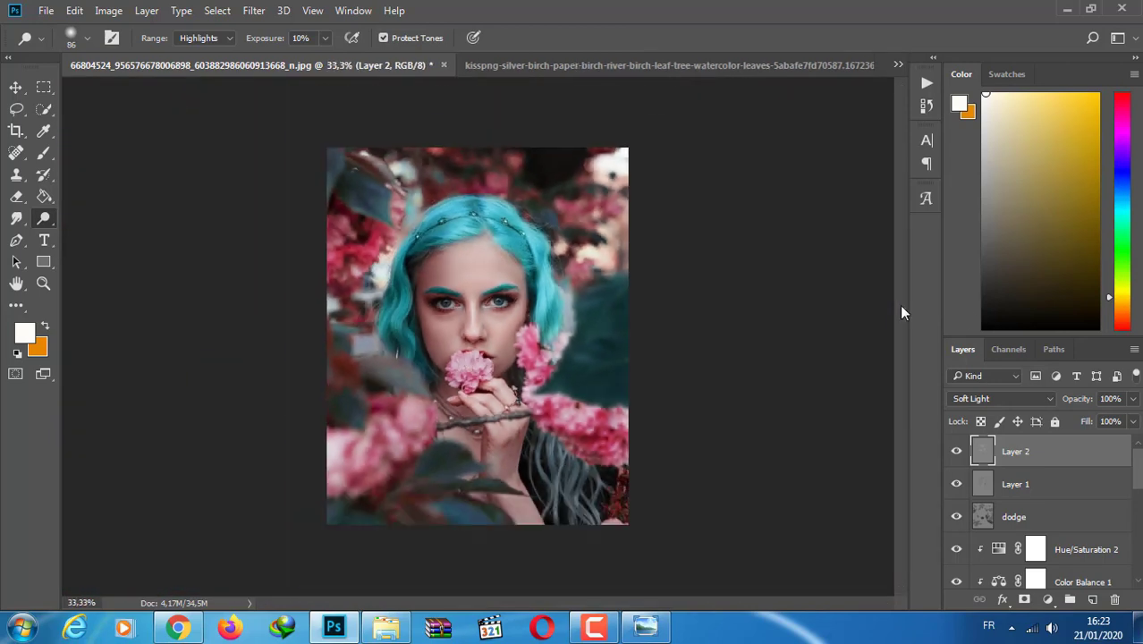
left_click(957, 452)
left_click(955, 452)
left_click(955, 451)
key("ctrl+j")
Apply a Gaussian Blur to Layer 2 copy, then hide it
left_click(253, 10)
mouse_move(263, 196)
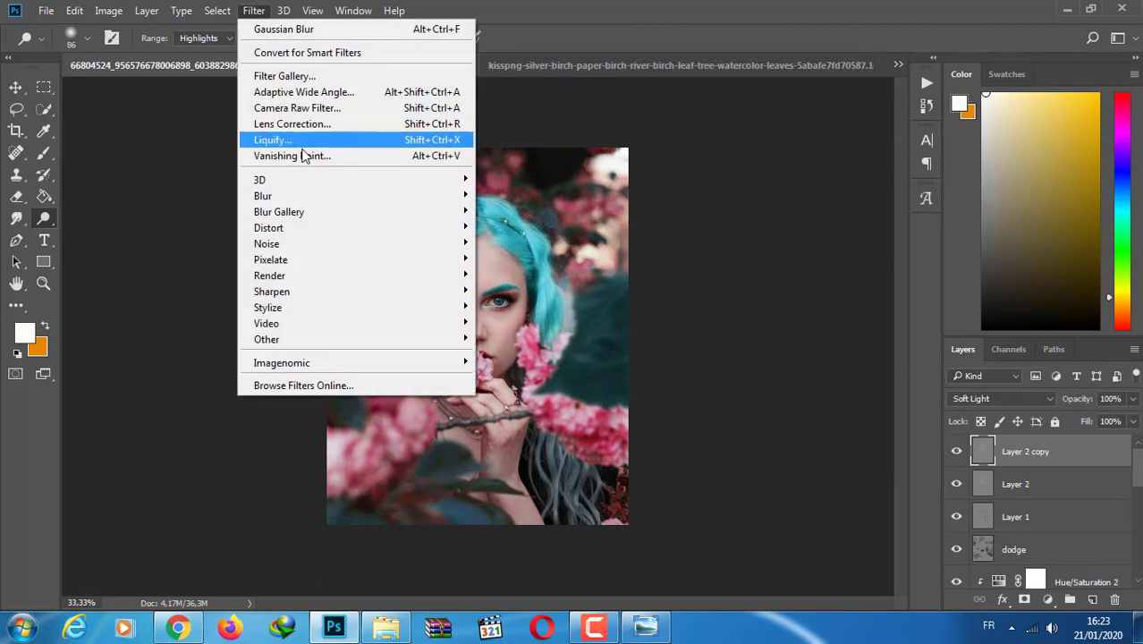
left_click(523, 186)
left_click(756, 279)
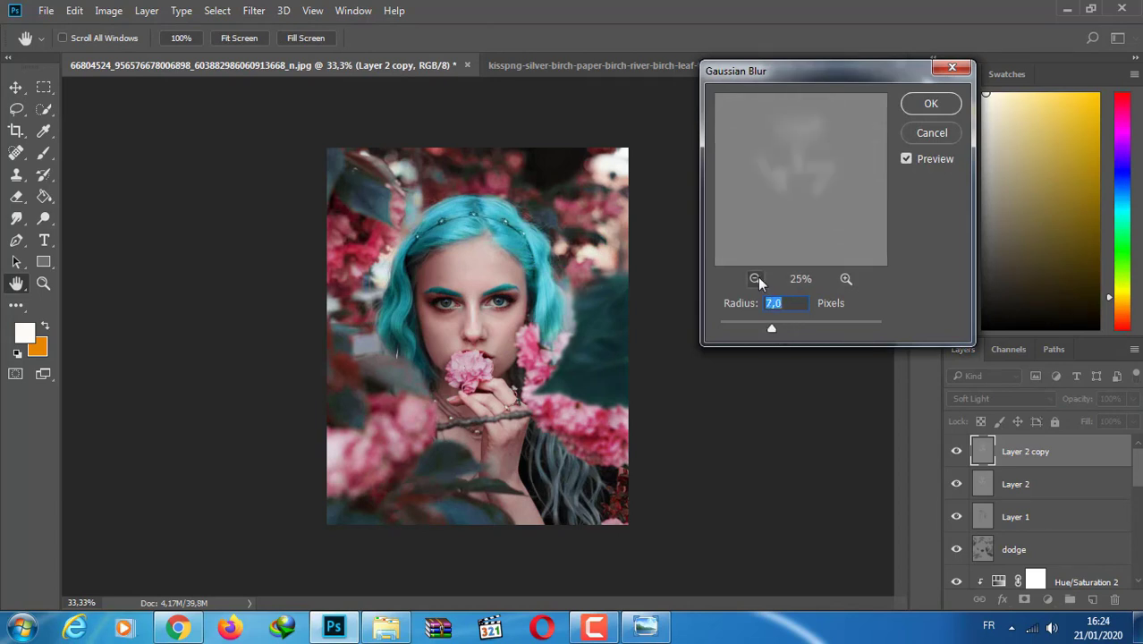
left_click(930, 104)
left_click(957, 453)
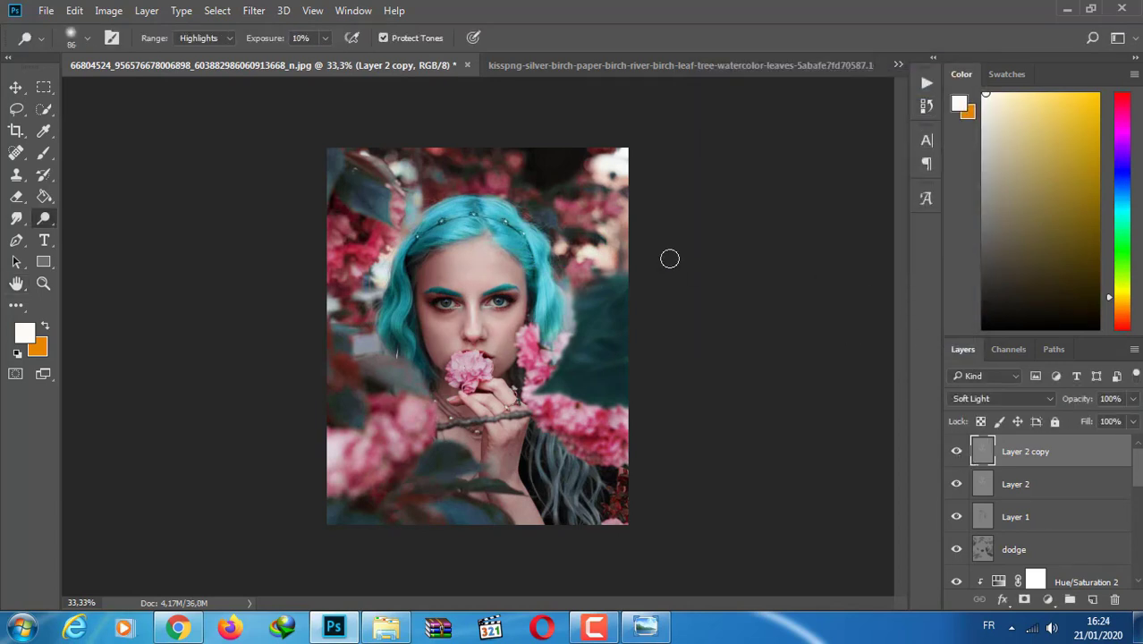
Refill Layer 2 copy with 50% gray and set its blend mode to Overlay
key("shift+F5")
key("Return")
left_click(973, 398)
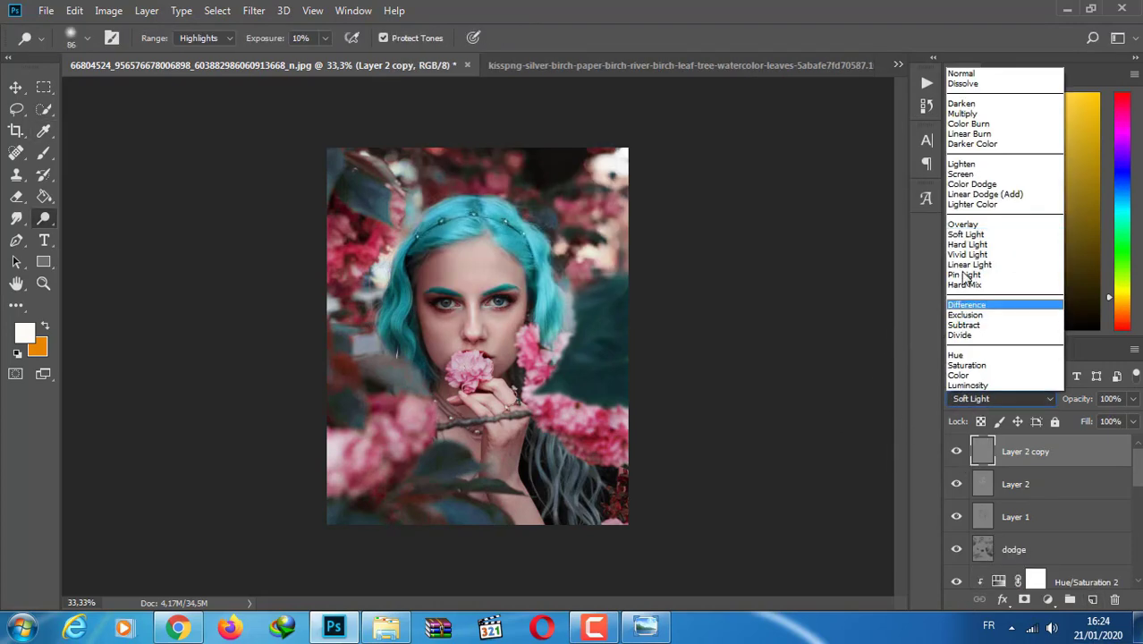
left_click(972, 221)
key("ctrl+plus")
key("ctrl+plus")
key("ctrl+plus")
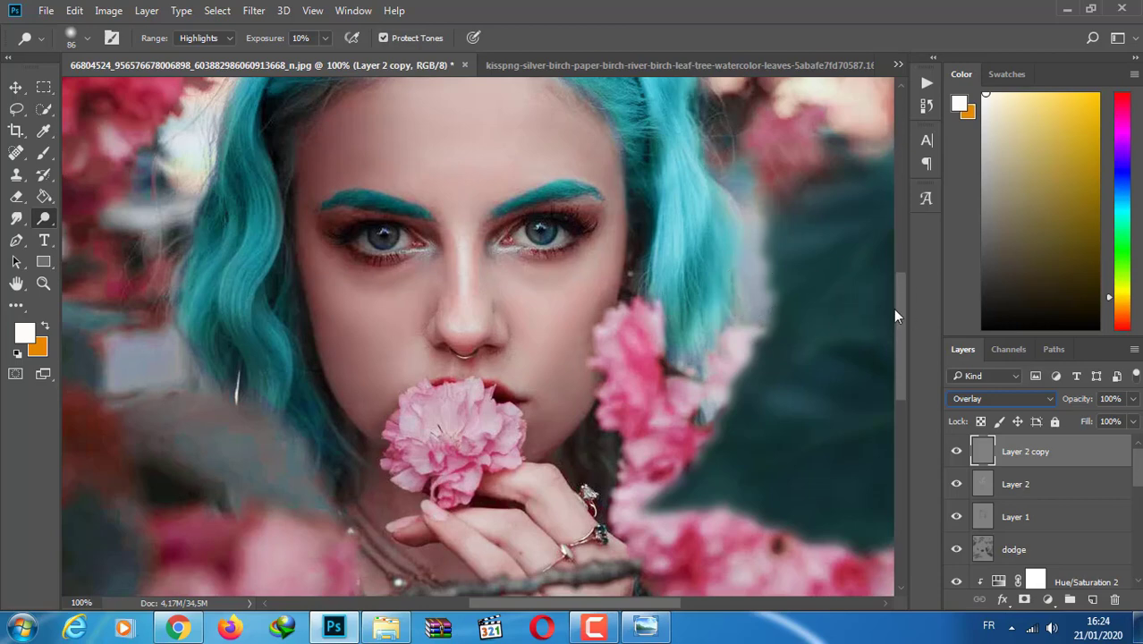
Lower the Highlights dodge exposure to about 5% and shrink the brush to 34 px
left_click_drag(897, 315, 897, 256)
mouse_move(325, 37)
left_mouse_down()
mouse_move(346, 62)
mouse_move(311, 59)
left_mouse_up()
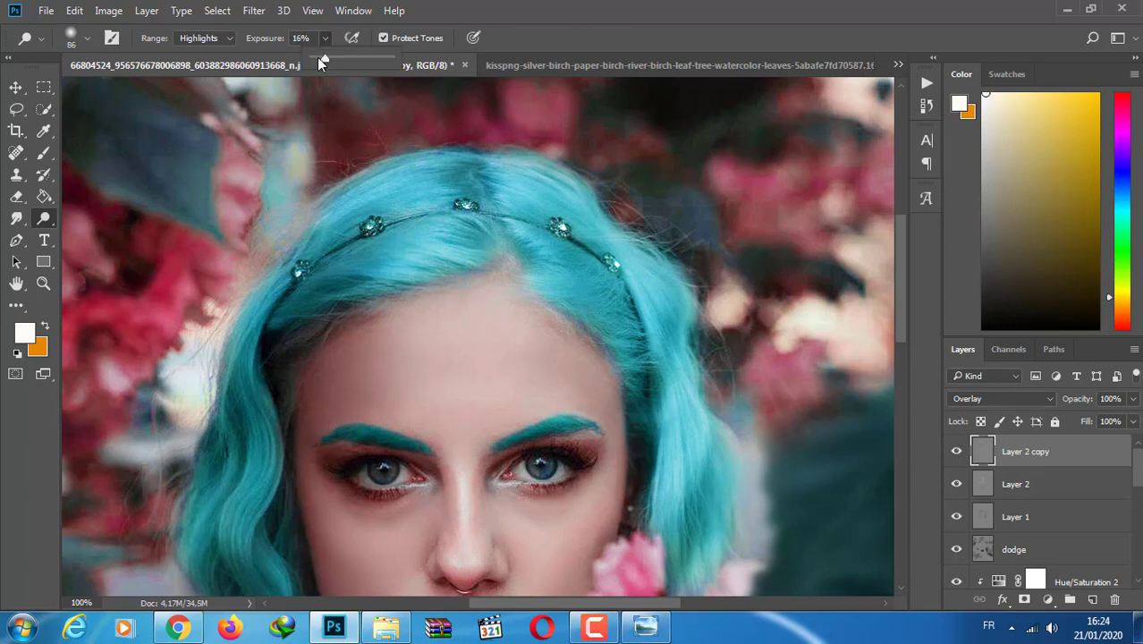
left_click_drag(321, 60, 313, 59)
left_click(86, 37)
left_click_drag(192, 70, 175, 70)
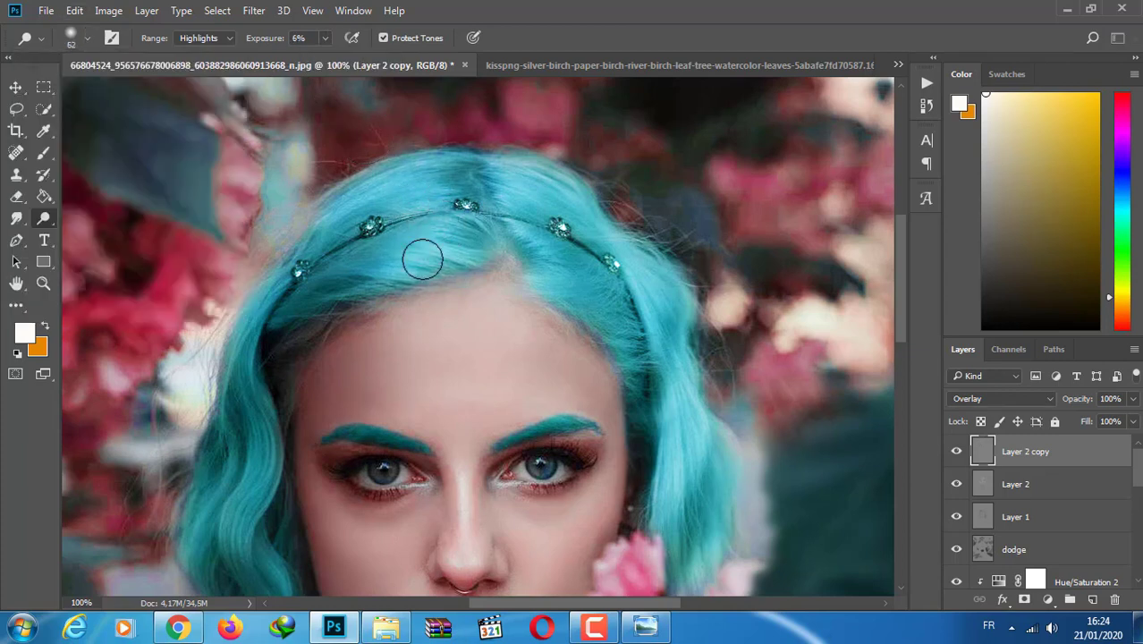
left_click(324, 37)
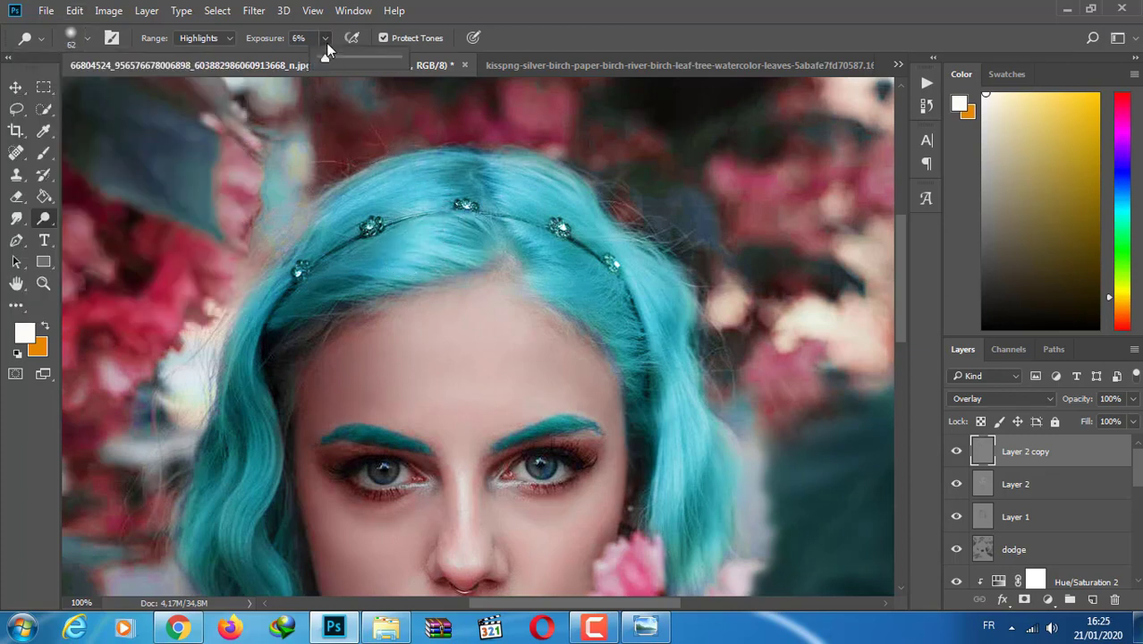
left_click(417, 190)
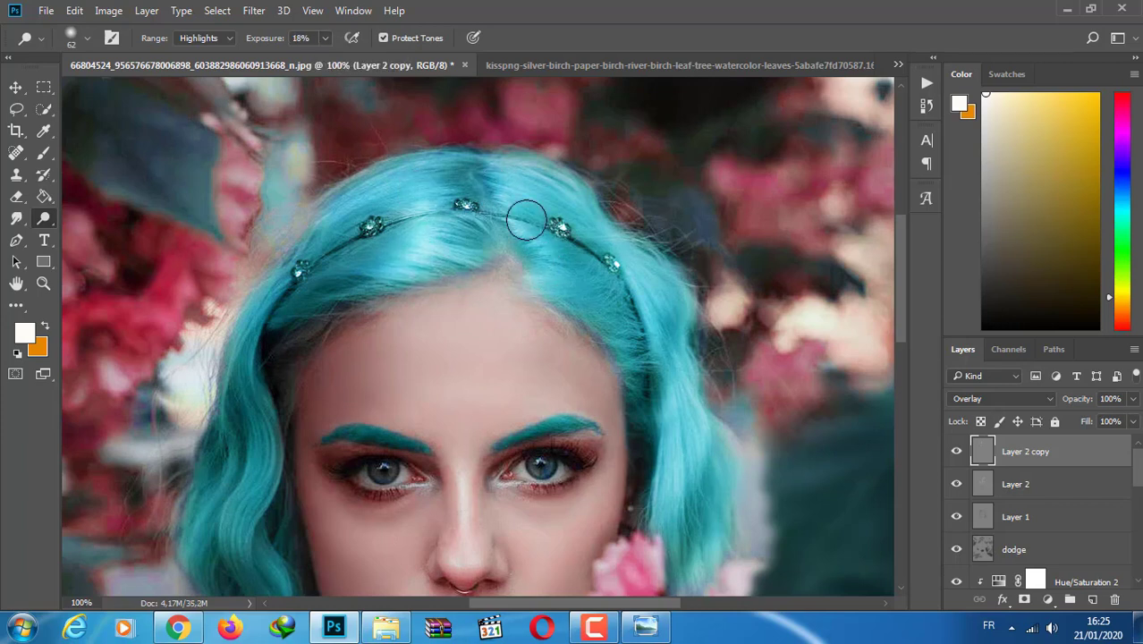
left_click(86, 38)
left_click_drag(126, 92, 111, 92)
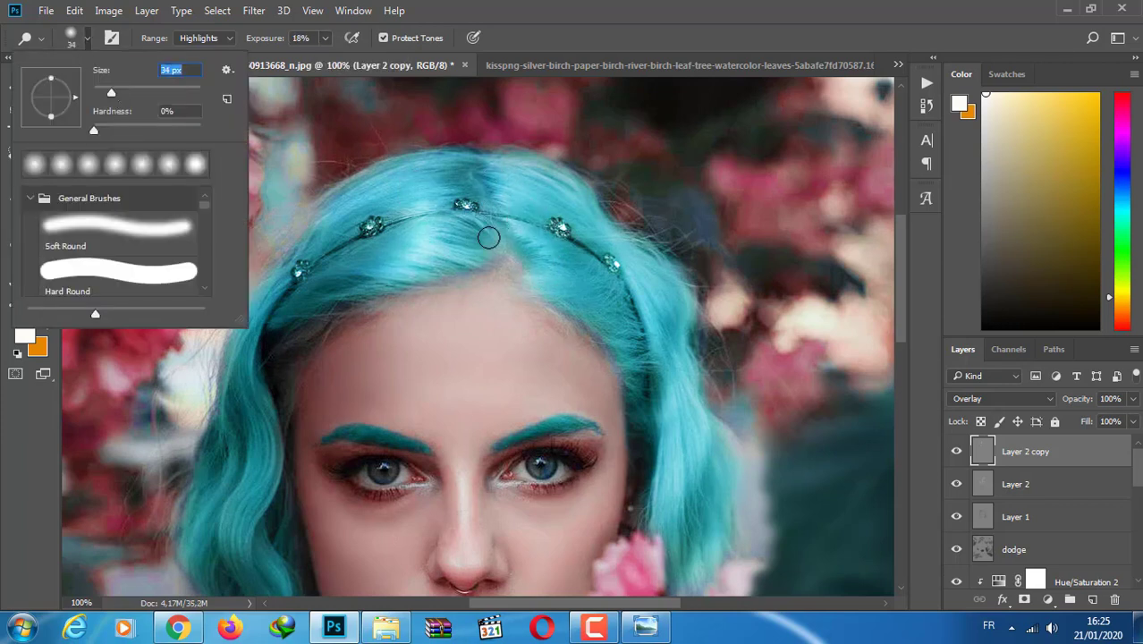
left_click(699, 413)
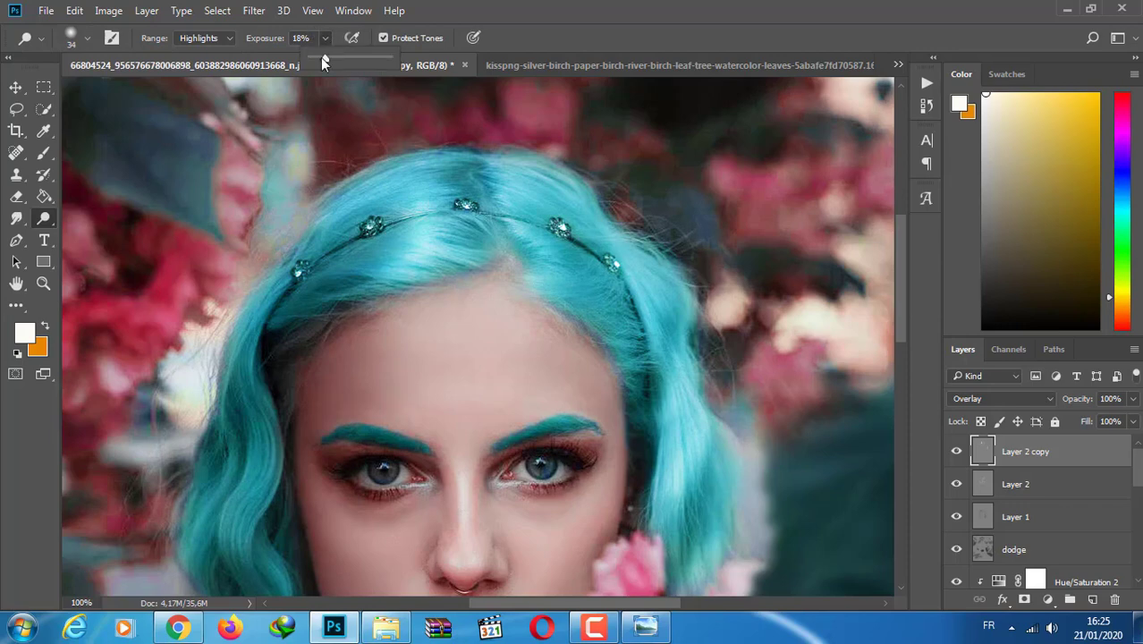
left_click(359, 435)
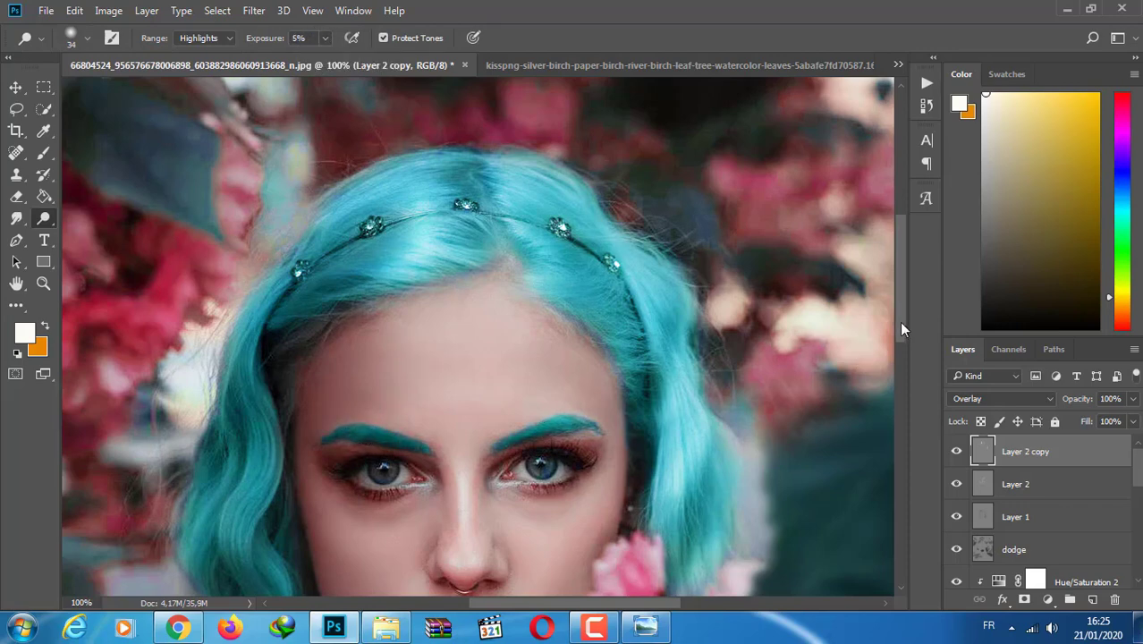
Softly dodge highlights on the face and hair, then zoom out
left_click_drag(901, 329, 902, 365)
left_click(87, 37)
left_click(244, 368)
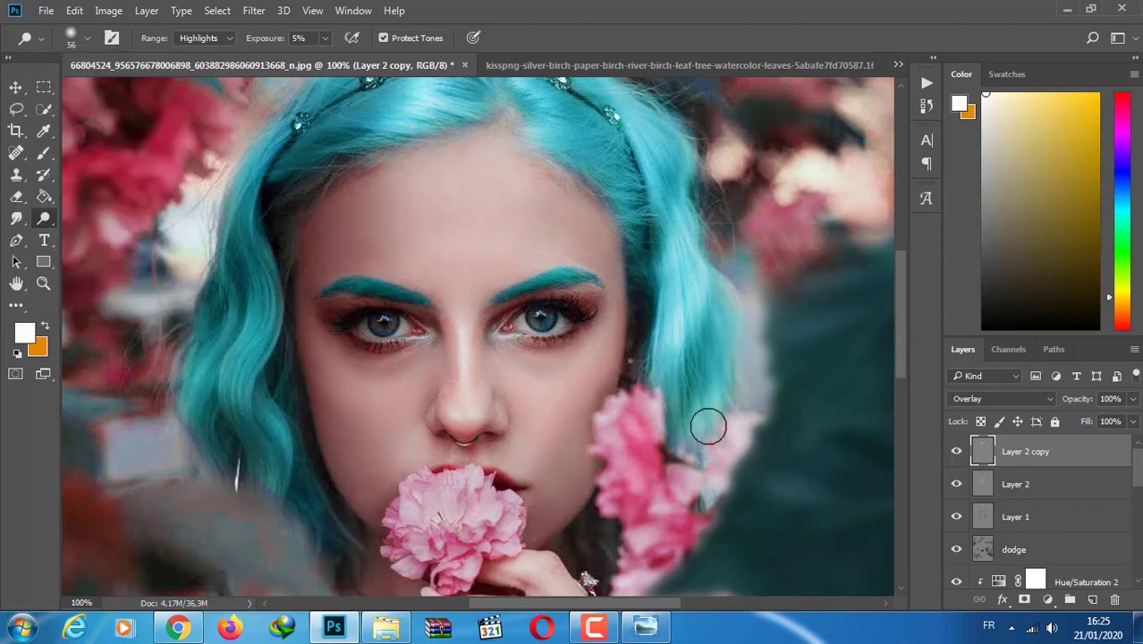
left_click_drag(904, 287, 896, 225)
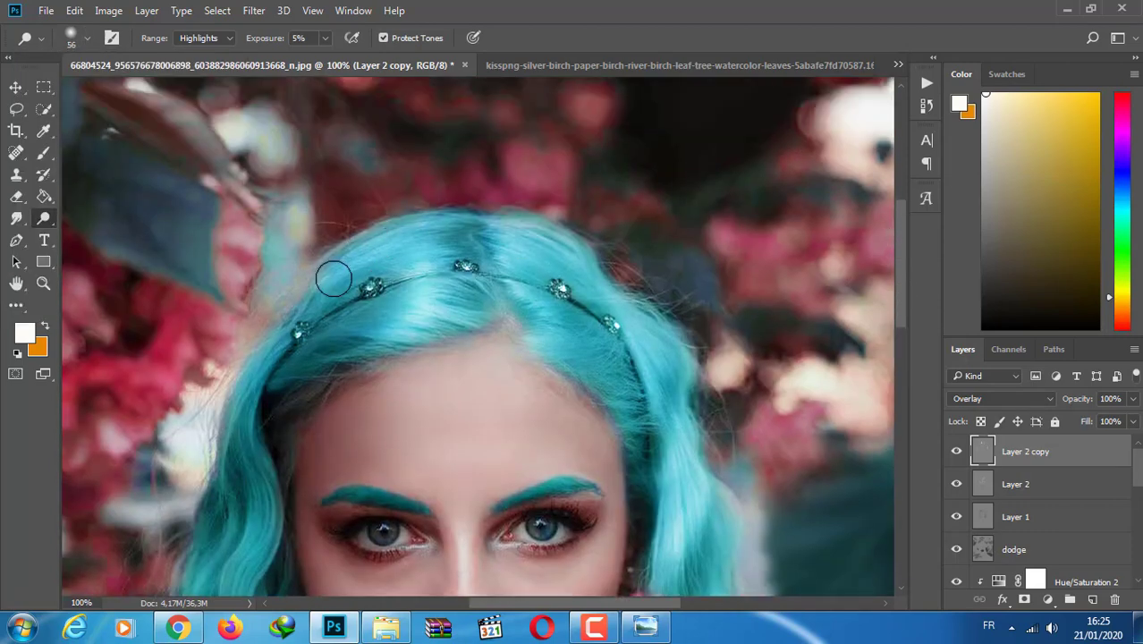
key("ctrl+minus")
key("ctrl+minus")
key("ctrl+minus")
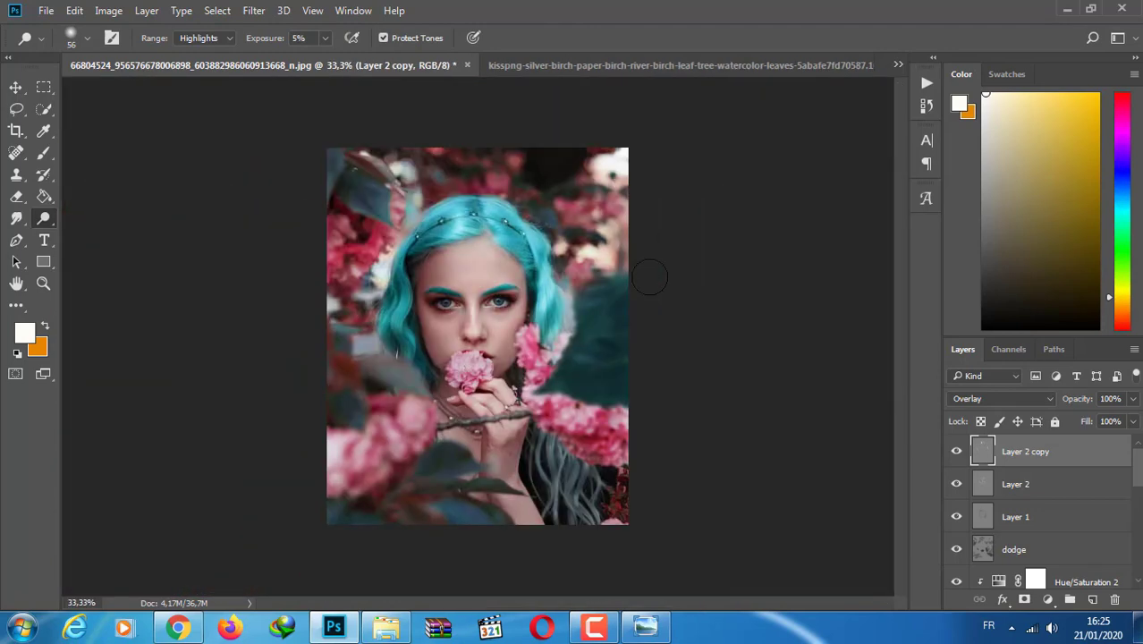
Add Layer 3 filled with 50% gray and blended as Overlay
left_click(1092, 599)
key("shift+F5")
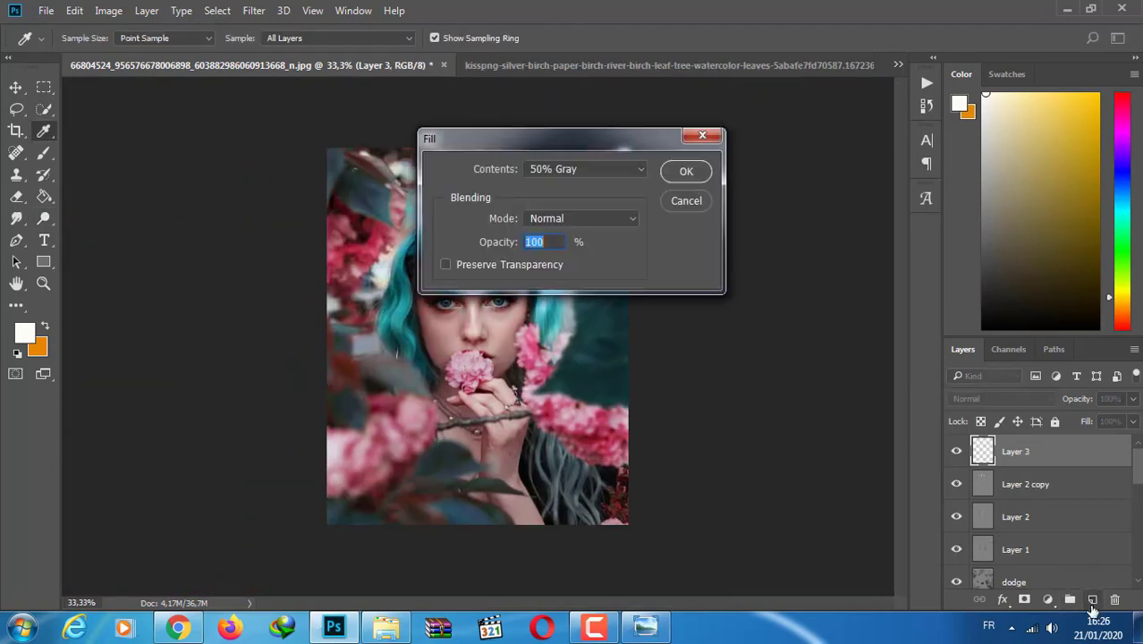
key("Return")
left_click(1020, 399)
left_click(987, 227)
Zoom in on the eyes, raise dodge exposure to 27%, and use a fine brush tip
key("ctrl+plus")
key("ctrl+plus")
key("ctrl+plus")
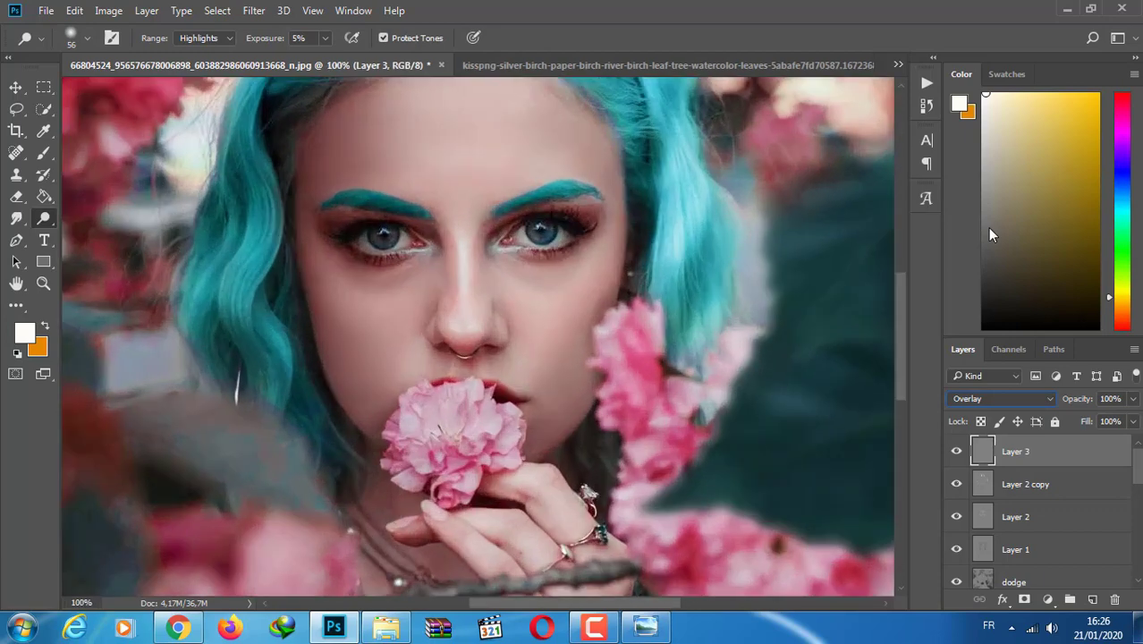
key("ctrl+plus")
scroll(895, 294, "up", 2)
scroll(895, 293, "up", 2)
key("ctrl+plus")
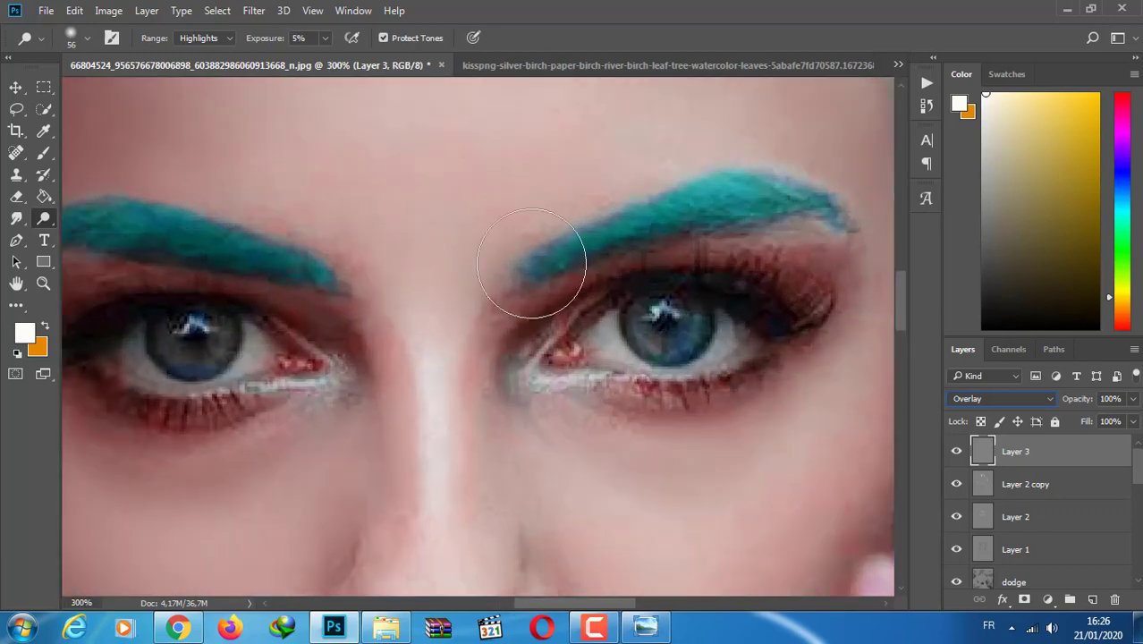
left_click(87, 39)
left_click_drag(324, 40, 345, 62)
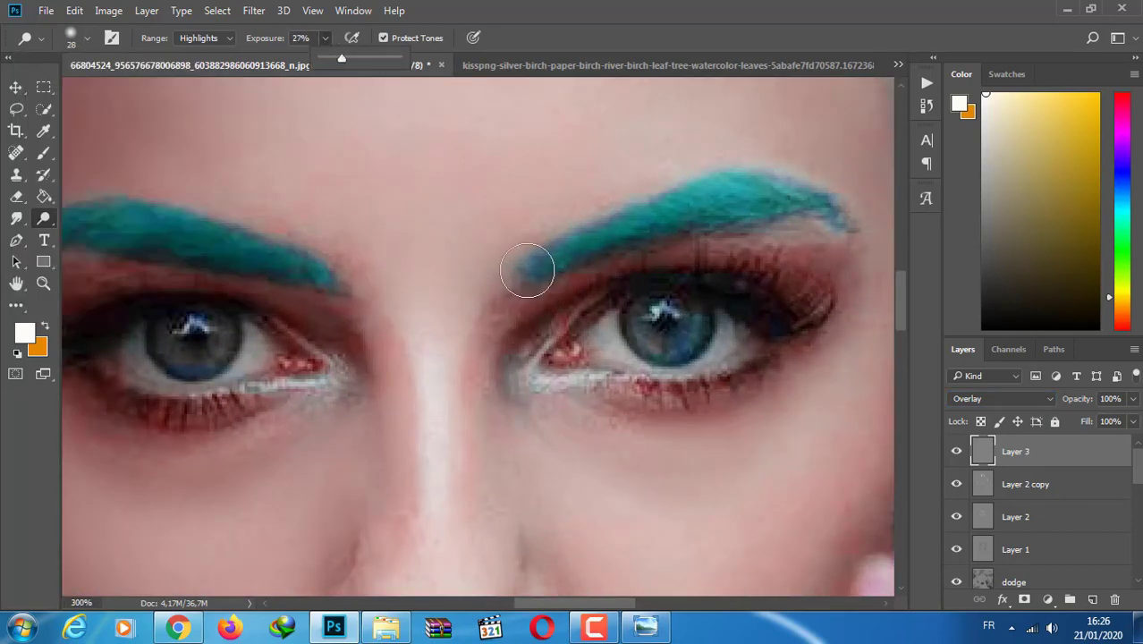
left_click(87, 39)
left_click_drag(108, 92, 101, 92)
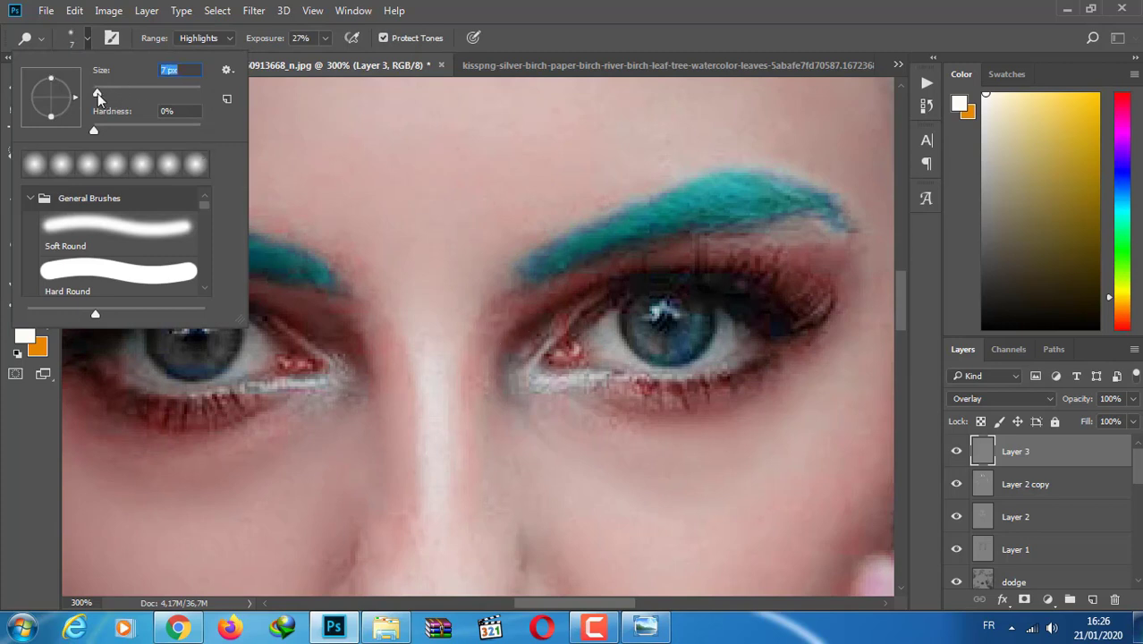
key("Return")
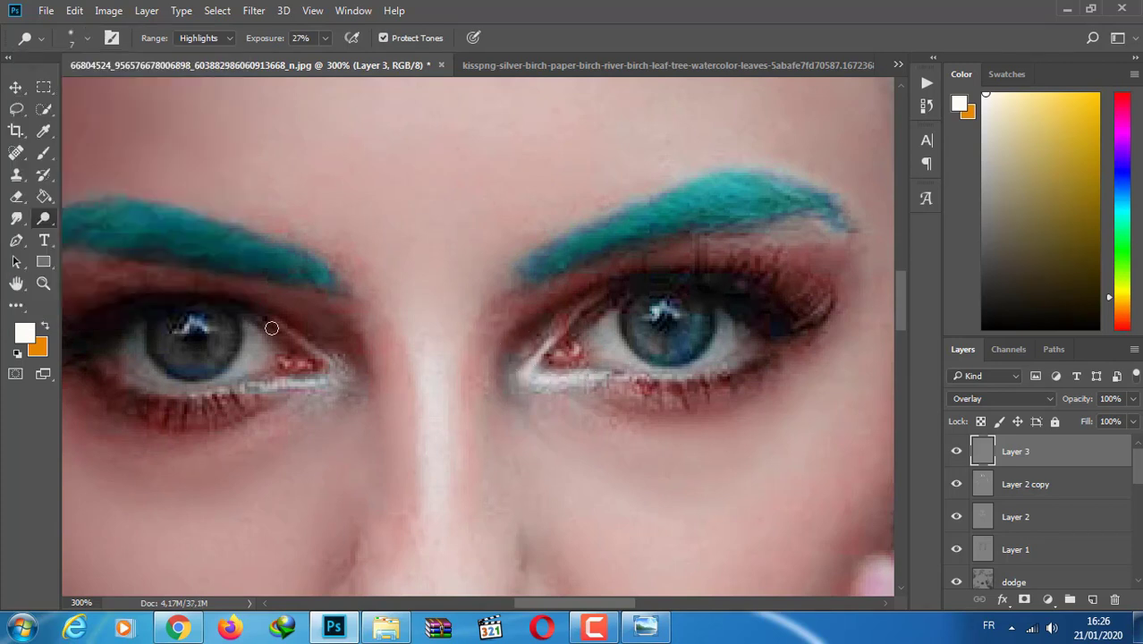
Brighten both lower lash lines, the right eye's inner corner, and the eyebrow
left_click_drag(331, 383, 280, 386)
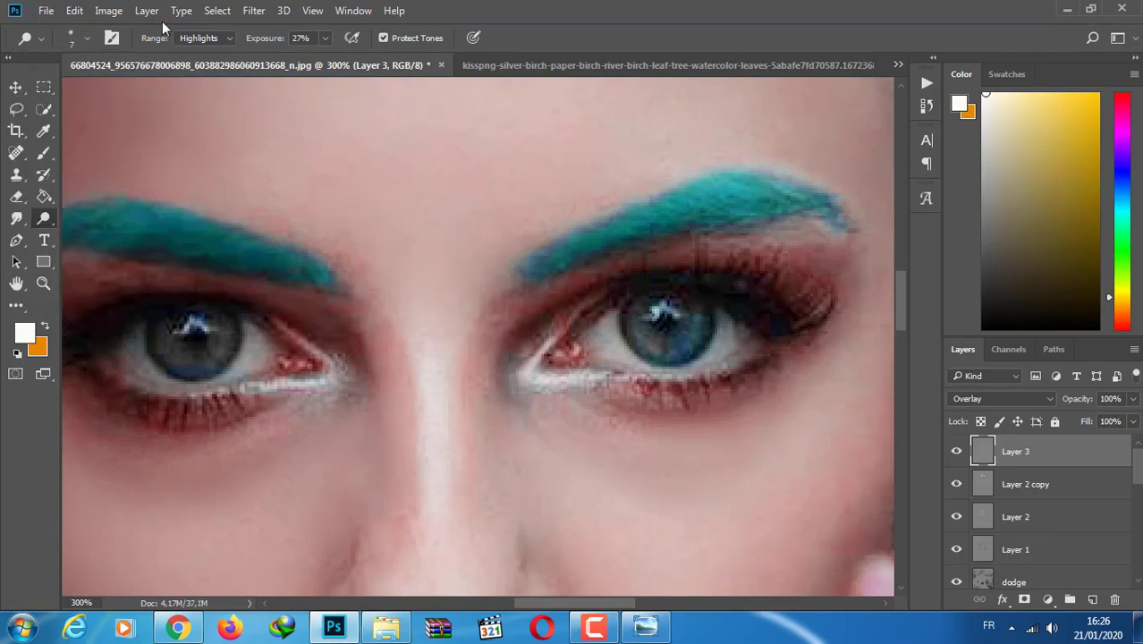
left_click(87, 39)
left_click_drag(97, 92, 100, 90)
left_click(325, 38)
left_click(87, 39)
left_click_drag(554, 394, 588, 396)
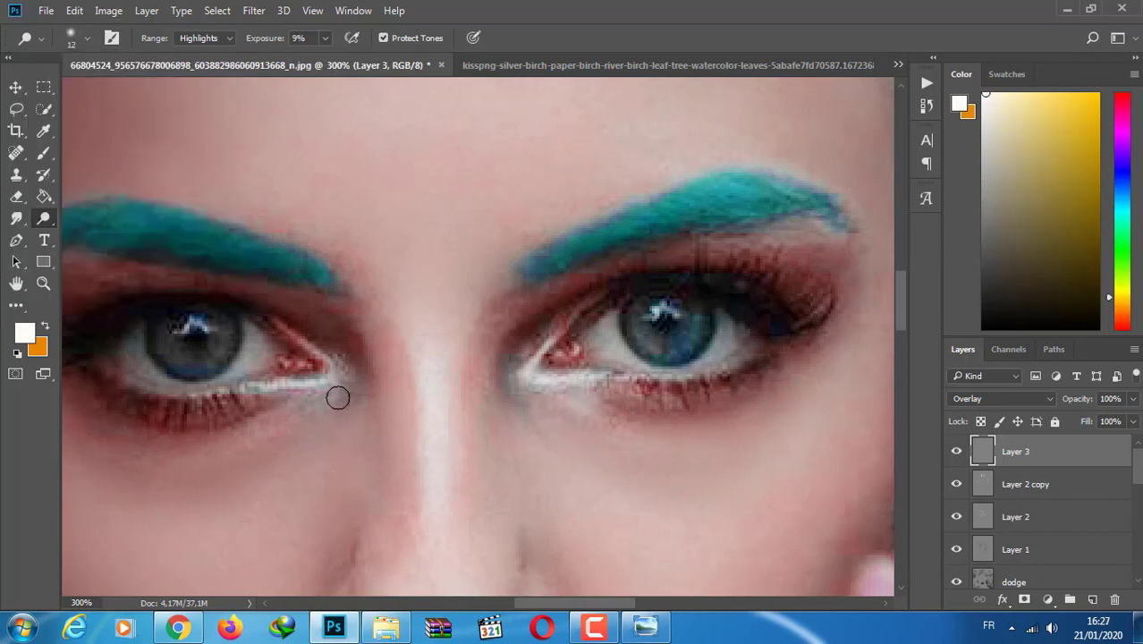
left_click_drag(521, 343, 501, 322)
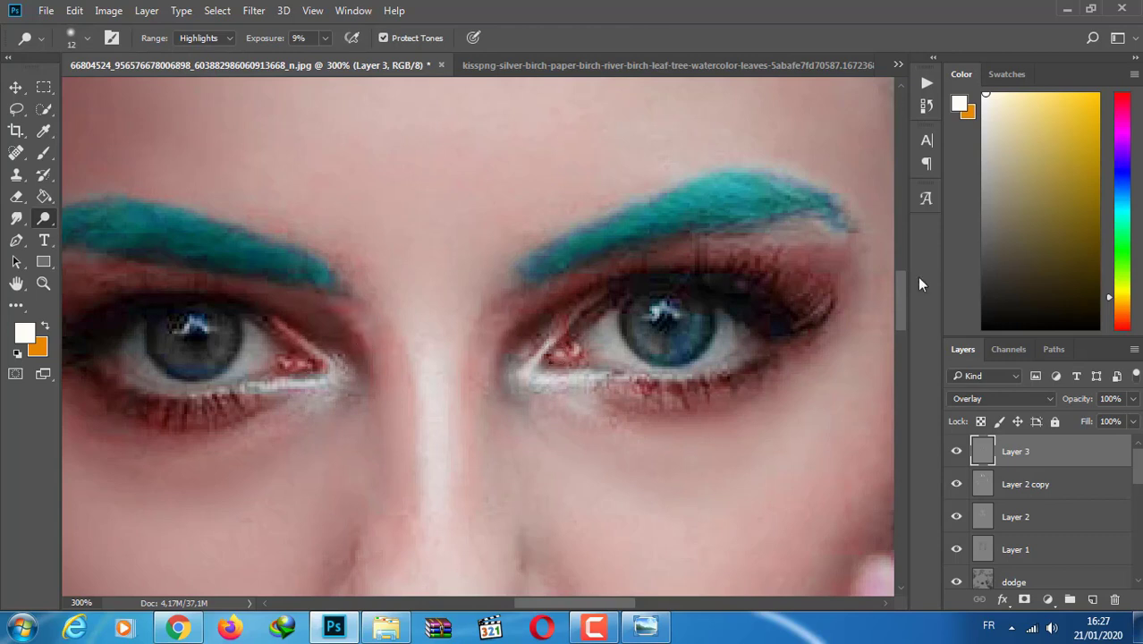
left_click_drag(702, 200, 606, 233)
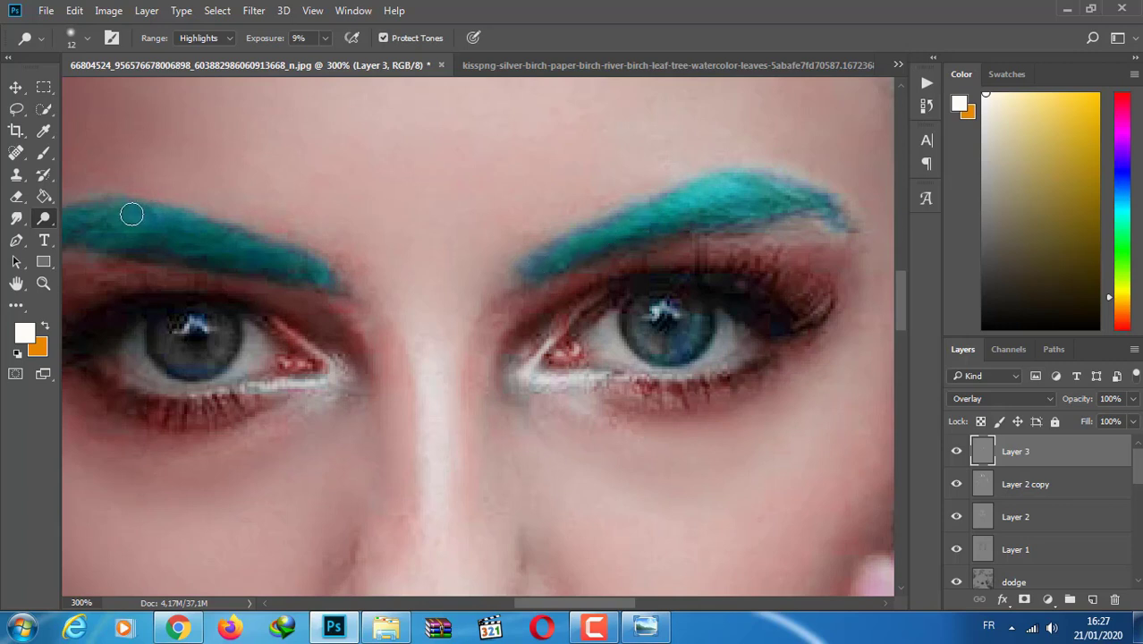
left_click_drag(539, 606, 492, 607)
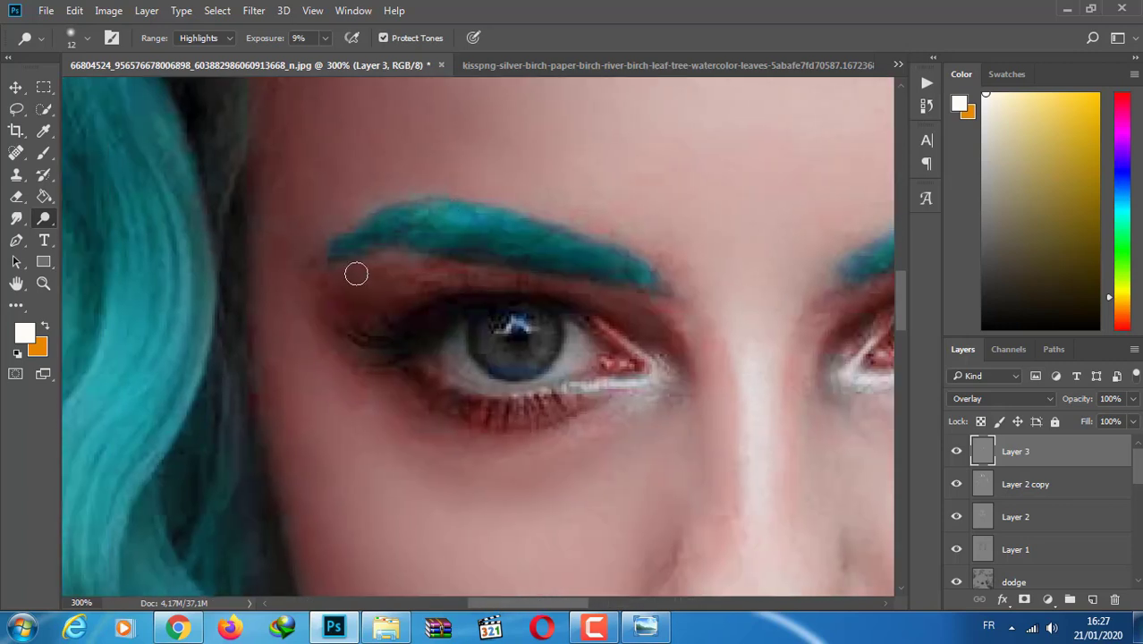
Pan to the other eye and retune the dodge exposure from 4% up to 34%
left_click(324, 38)
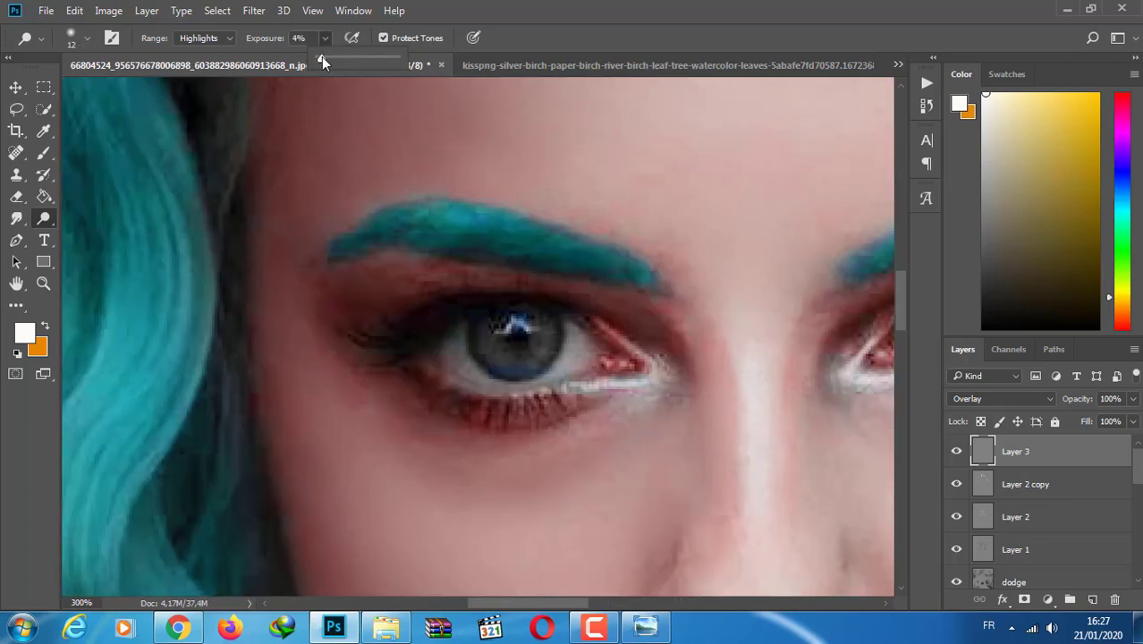
left_click(400, 261)
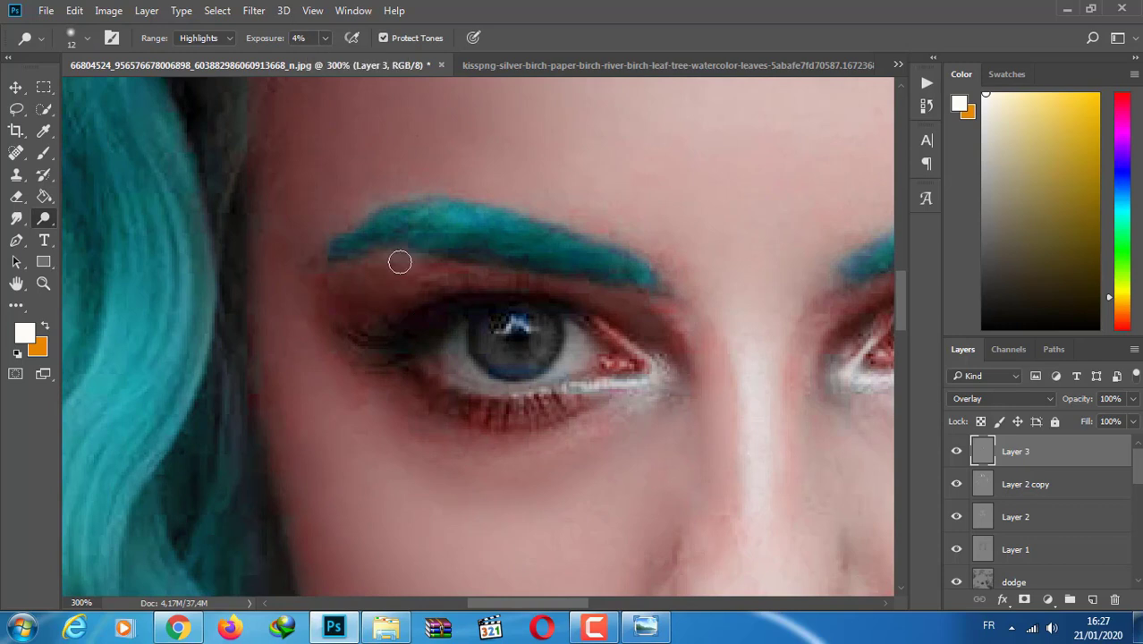
left_click(624, 604)
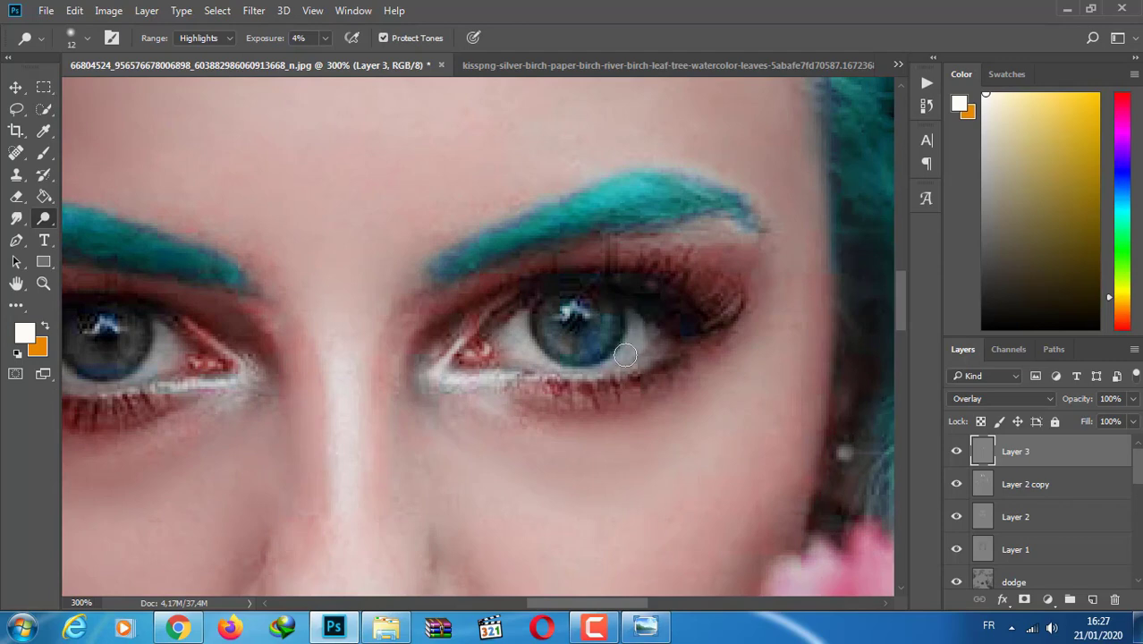
left_click_drag(559, 606, 501, 606)
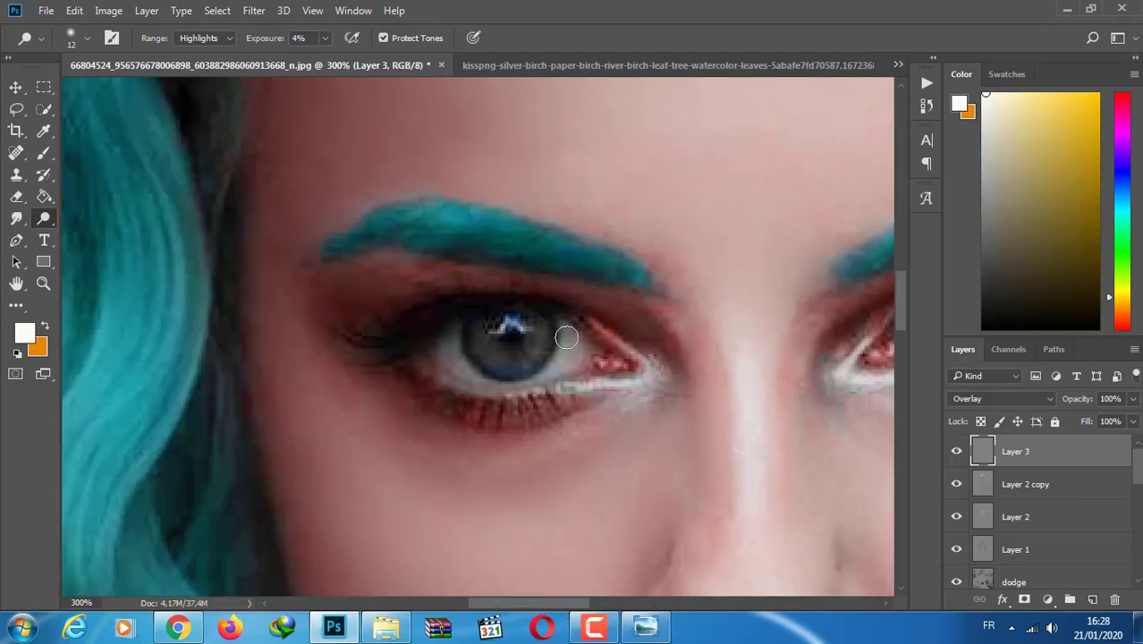
left_click(324, 37)
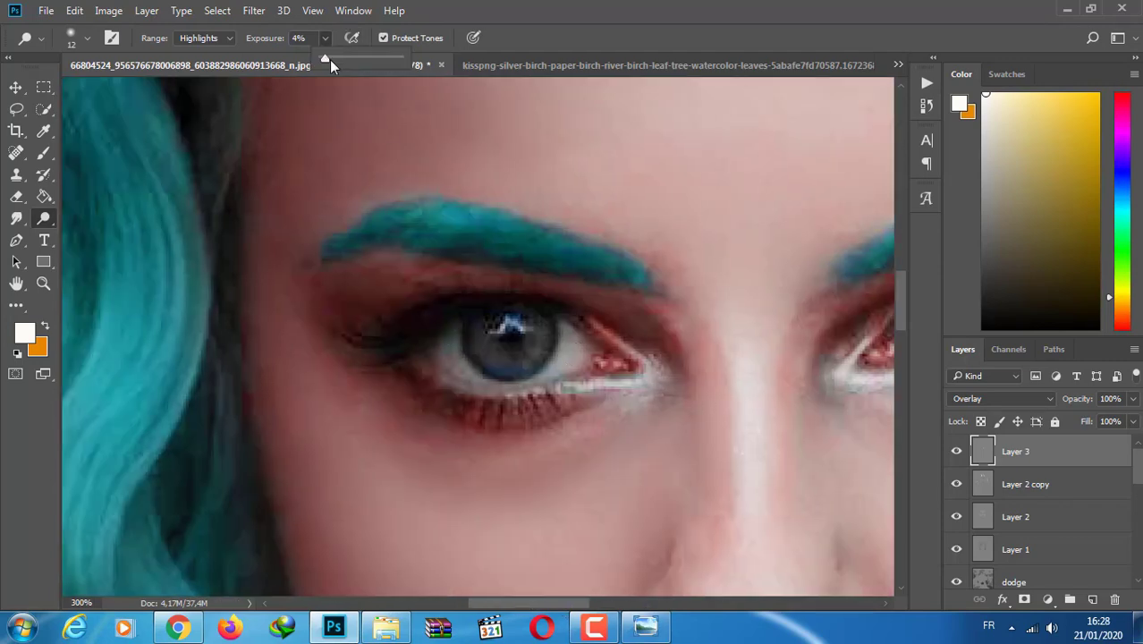
left_click(87, 37)
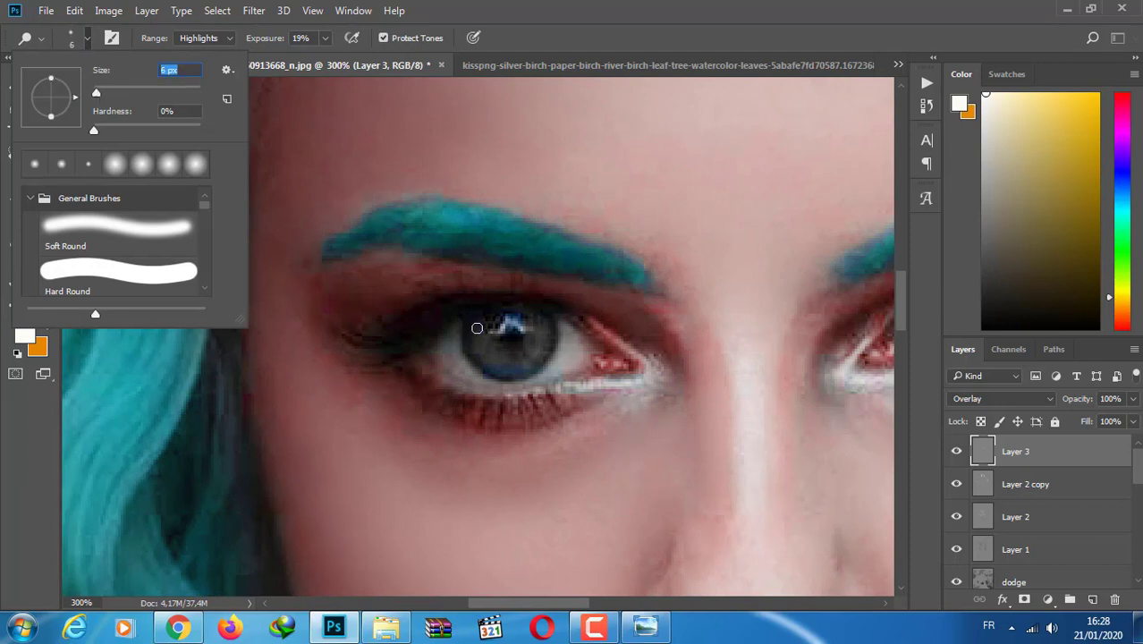
key("Return")
left_click(324, 38)
left_click_drag(324, 61, 337, 61)
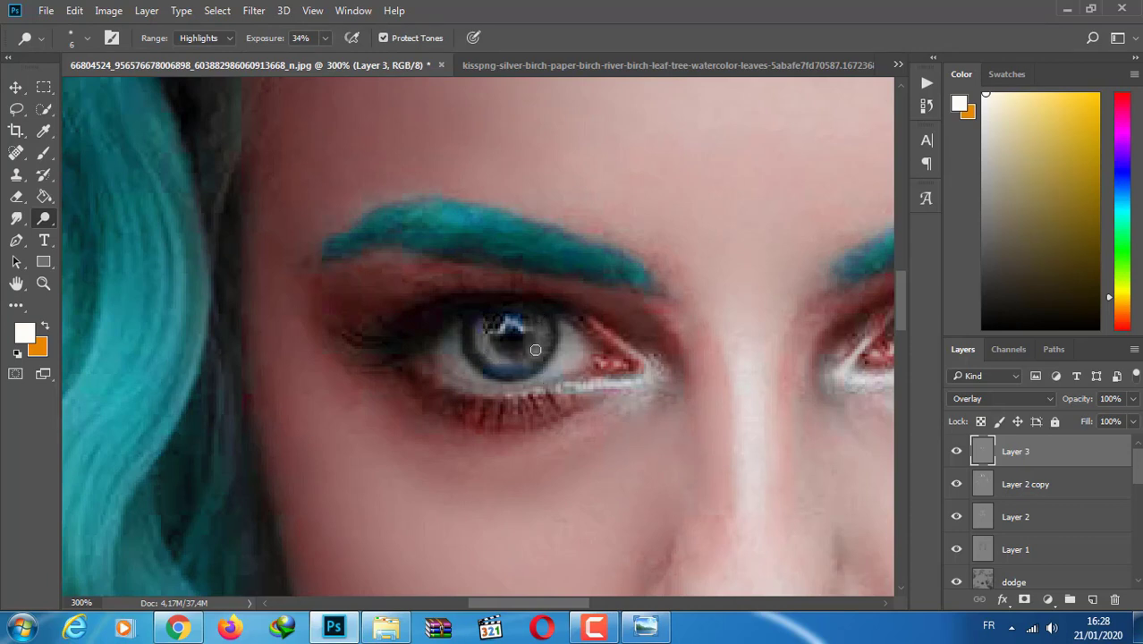
Dodge the iris at 34% so the eye sparkles
left_click_drag(533, 604, 607, 603)
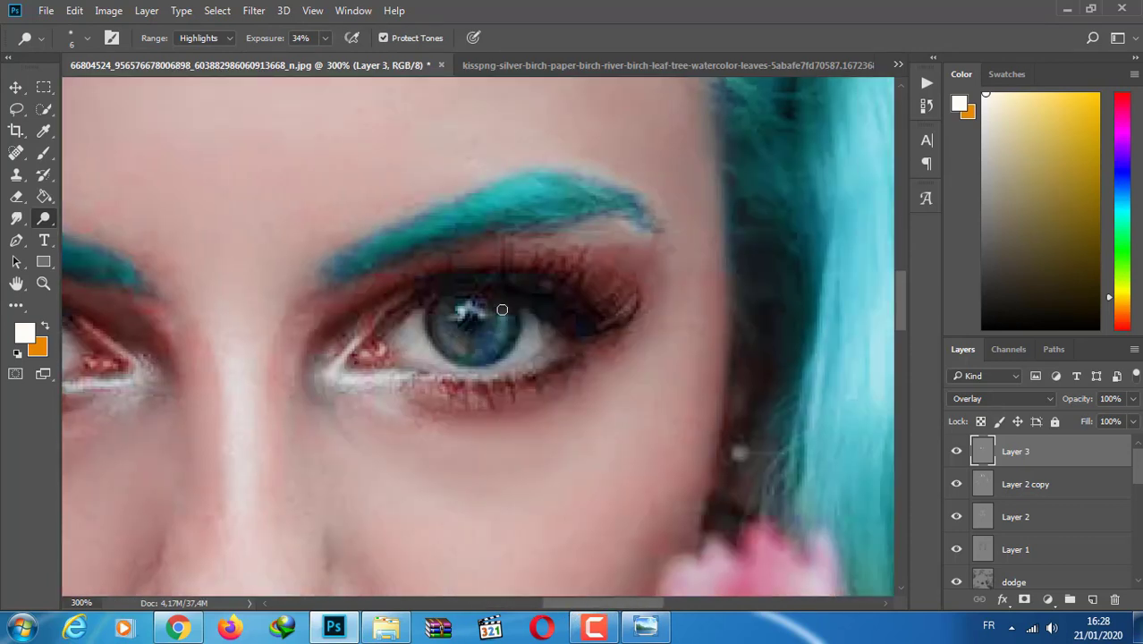
left_click_drag(501, 309, 448, 307)
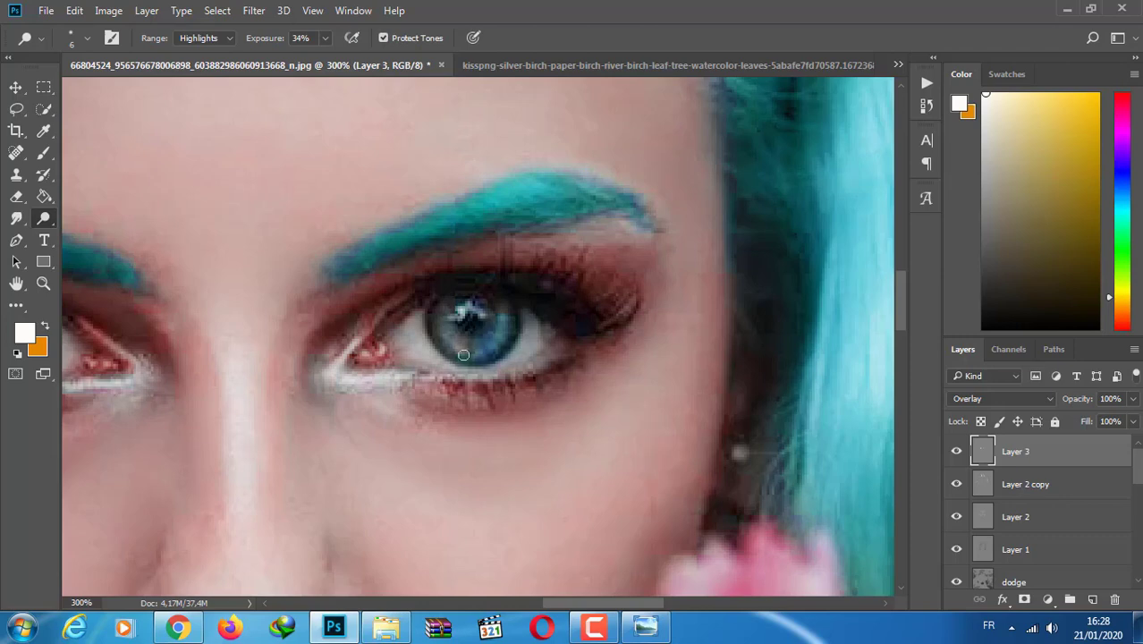
scroll(448, 308, "down", 3)
scroll(448, 308, "down", 1)
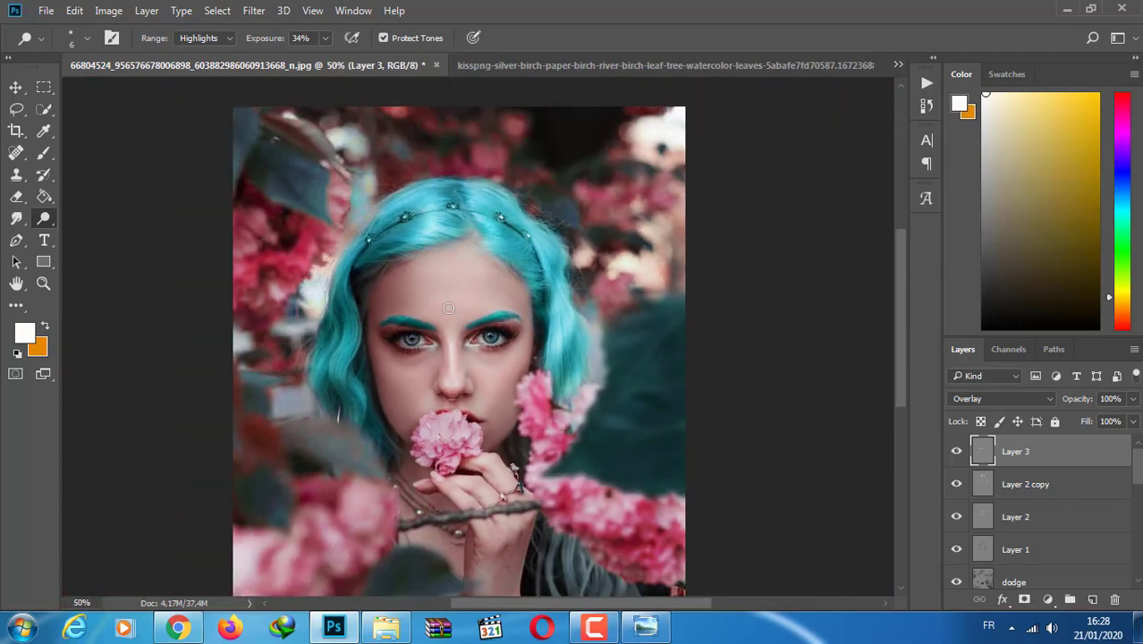
scroll(448, 307, "down", 1)
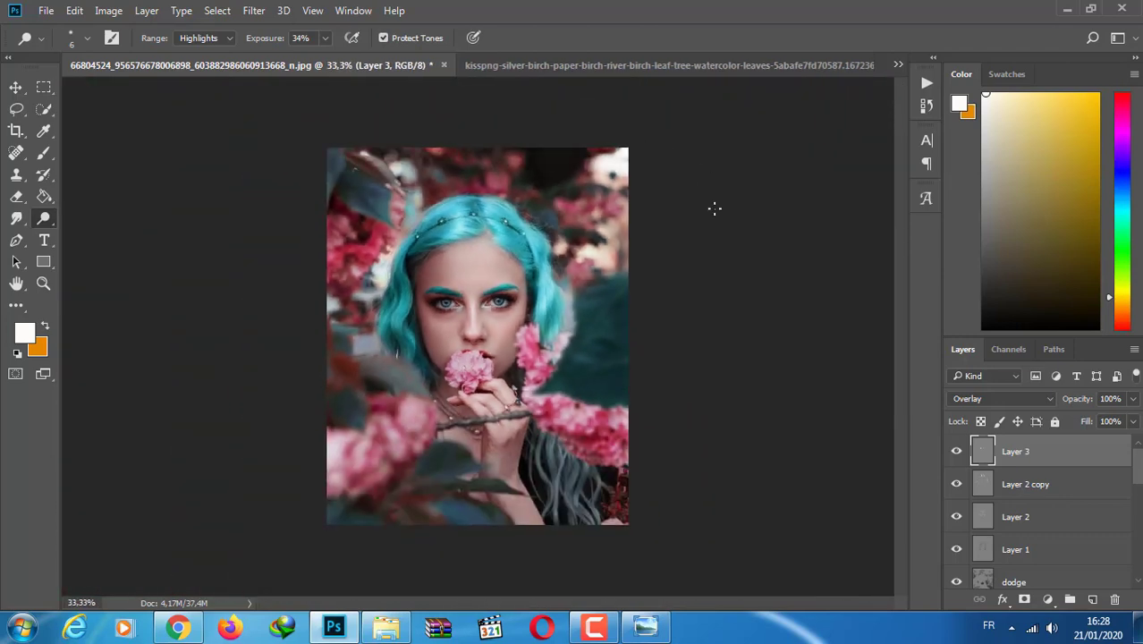
Stamp all visible layers into a new Layer 4 and set up the Mixer Brush
key("ctrl+shift+alt+e")
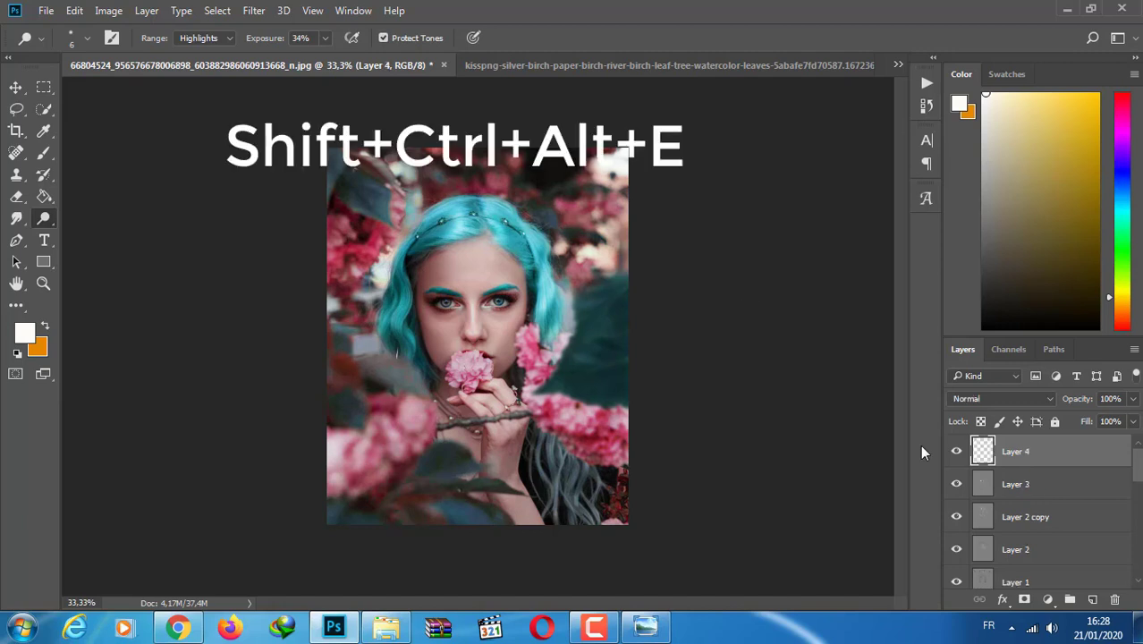
right_click(44, 152)
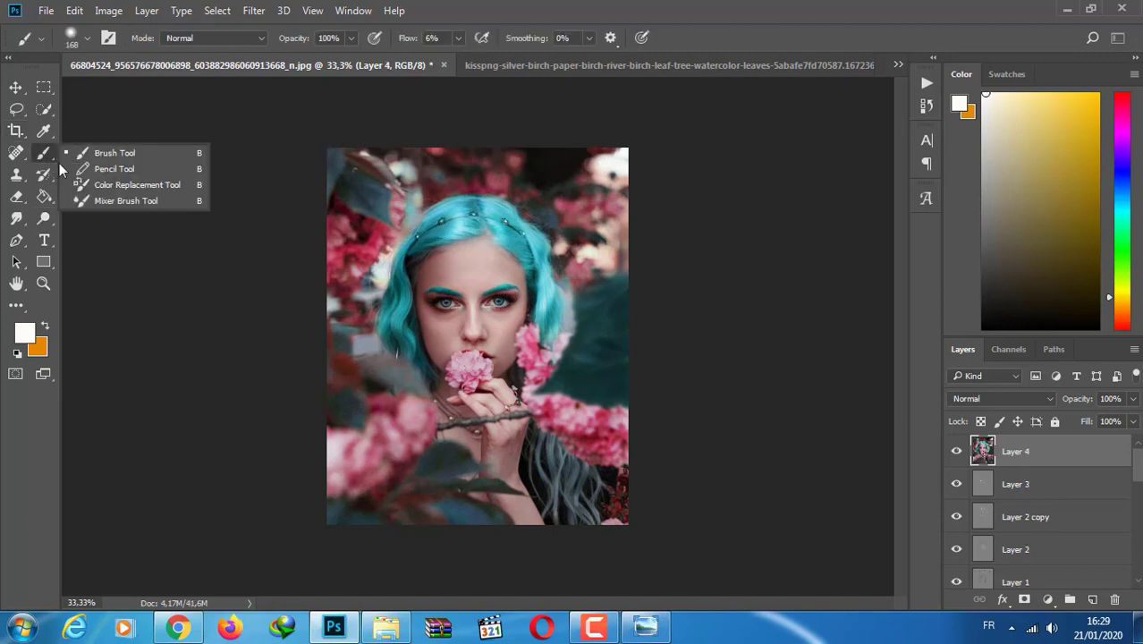
left_click(90, 198)
left_click(87, 38)
key("Return")
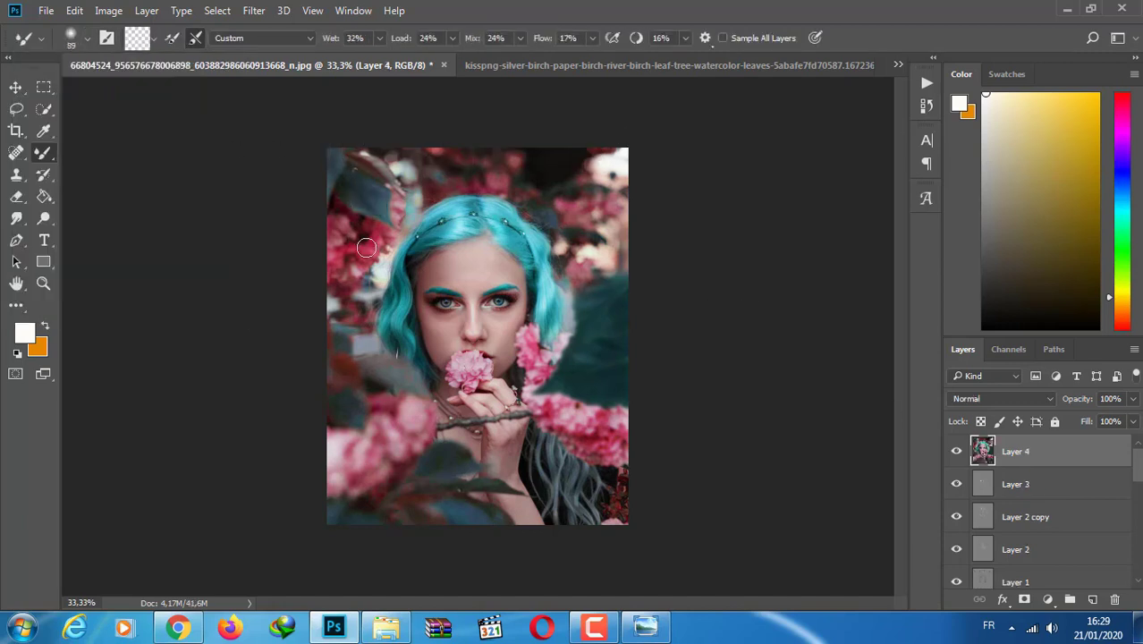
left_click(88, 39)
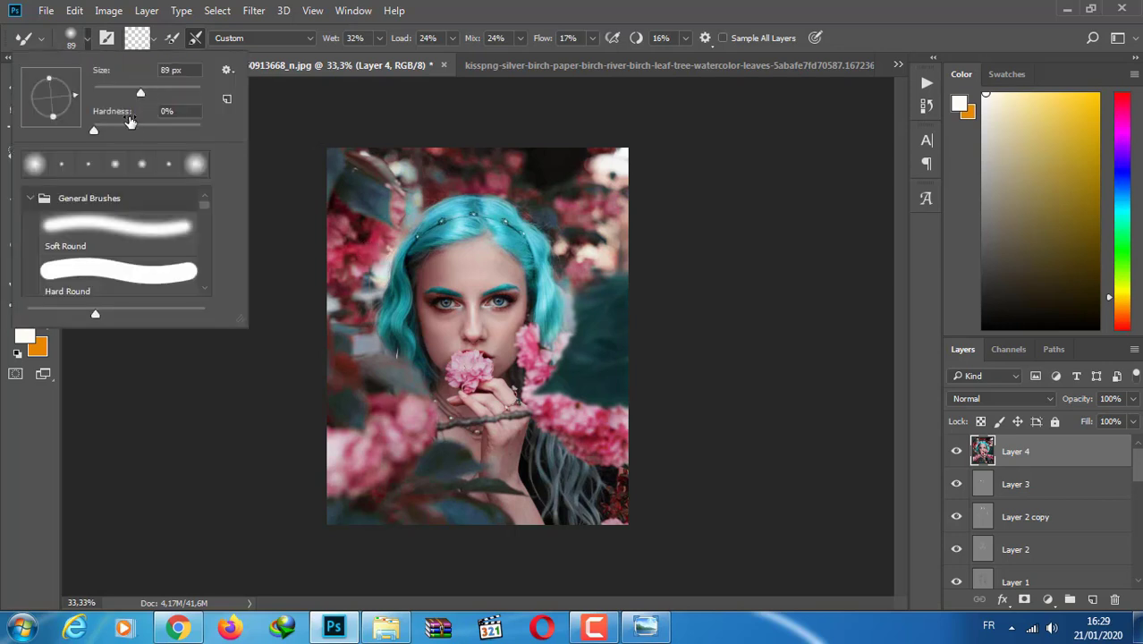
key("Return")
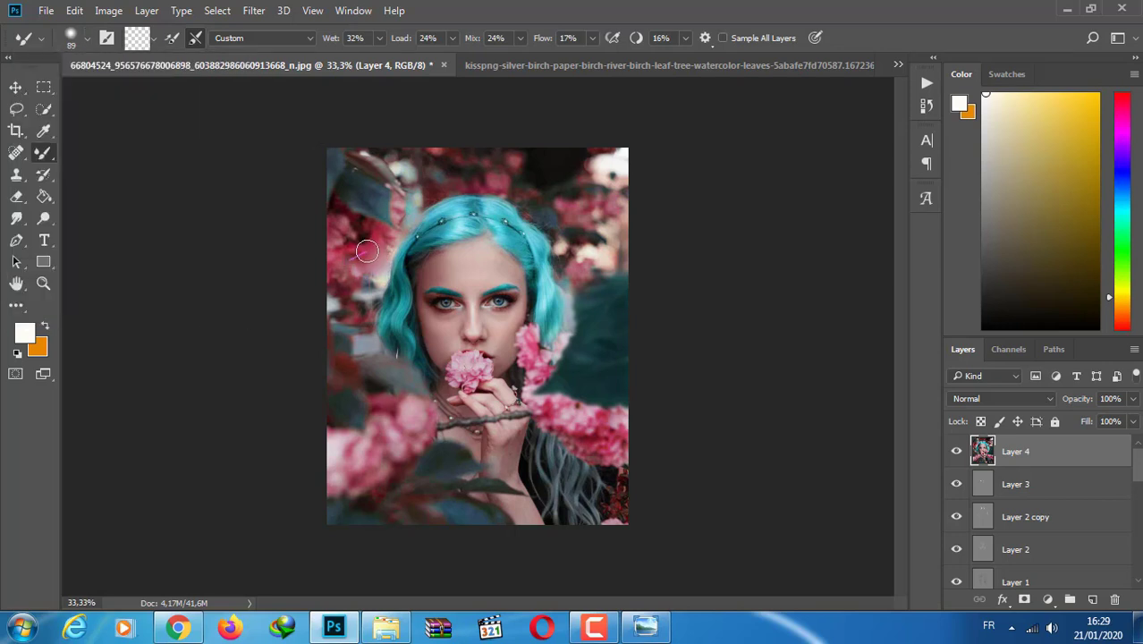
Blend the blossoms beside the hair, at top right, top left and along the left edge
left_click_drag(606, 195, 605, 209)
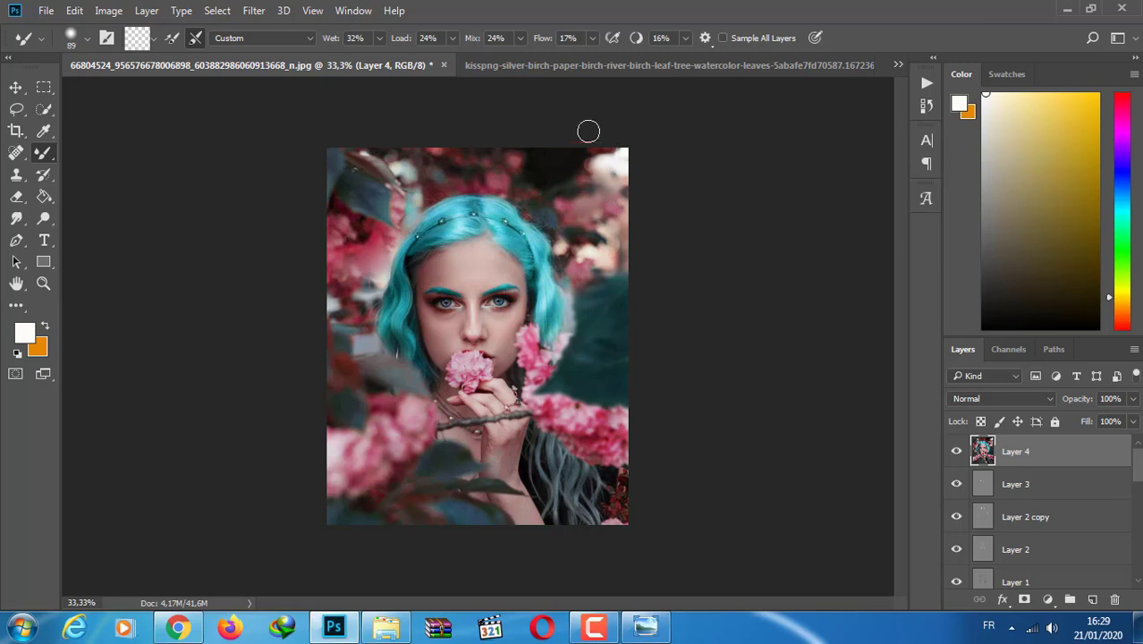
left_click(87, 39)
key("Return")
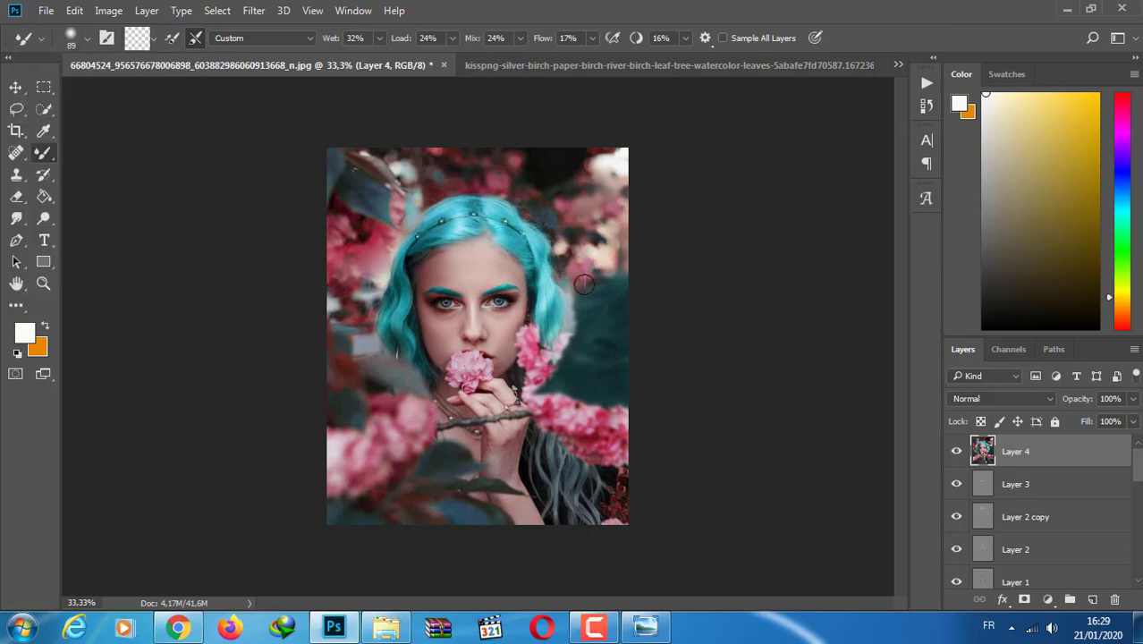
mouse_move(583, 285)
left_mouse_down()
mouse_move(548, 191)
mouse_move(446, 162)
mouse_move(411, 188)
mouse_move(422, 154)
left_mouse_up()
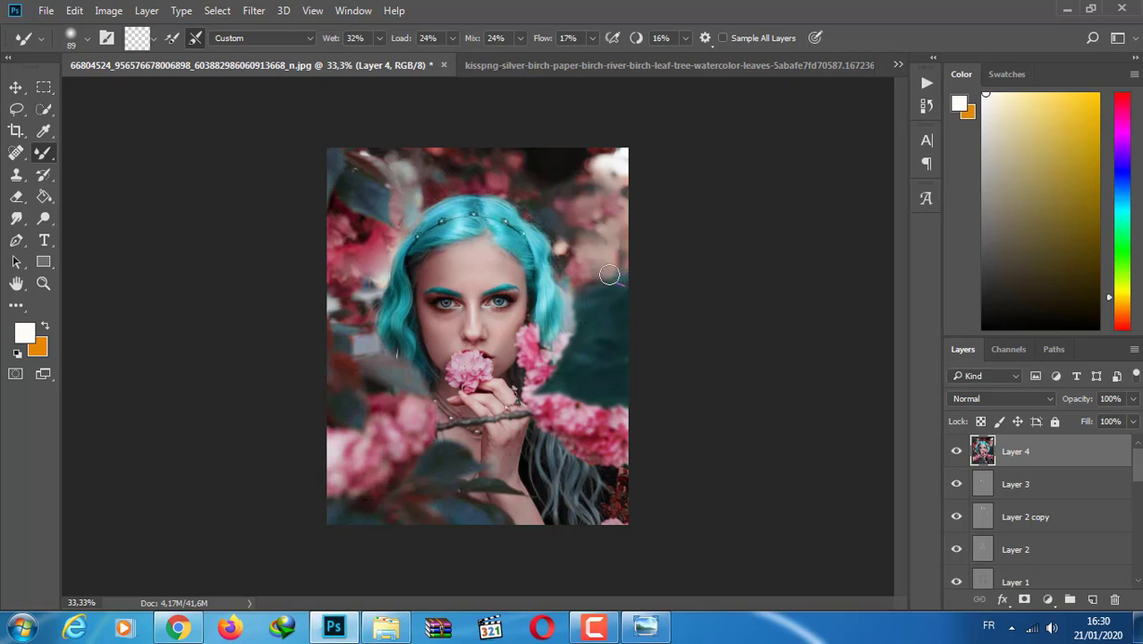
left_click_drag(587, 243, 595, 211)
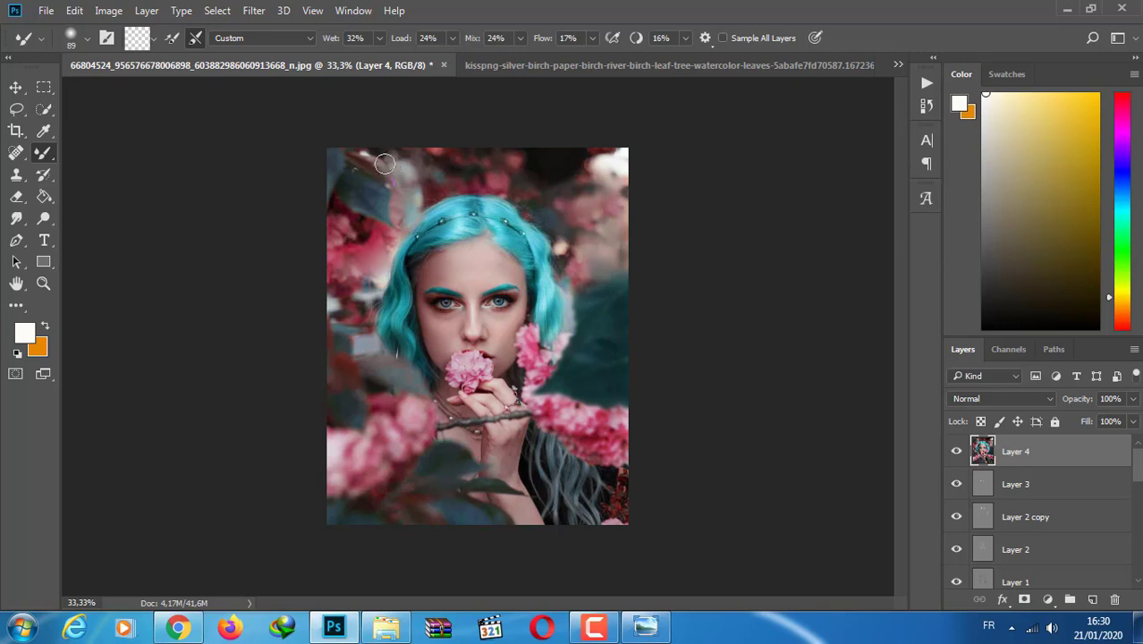
mouse_move(385, 163)
left_mouse_down()
mouse_move(339, 153)
mouse_move(413, 154)
left_mouse_up()
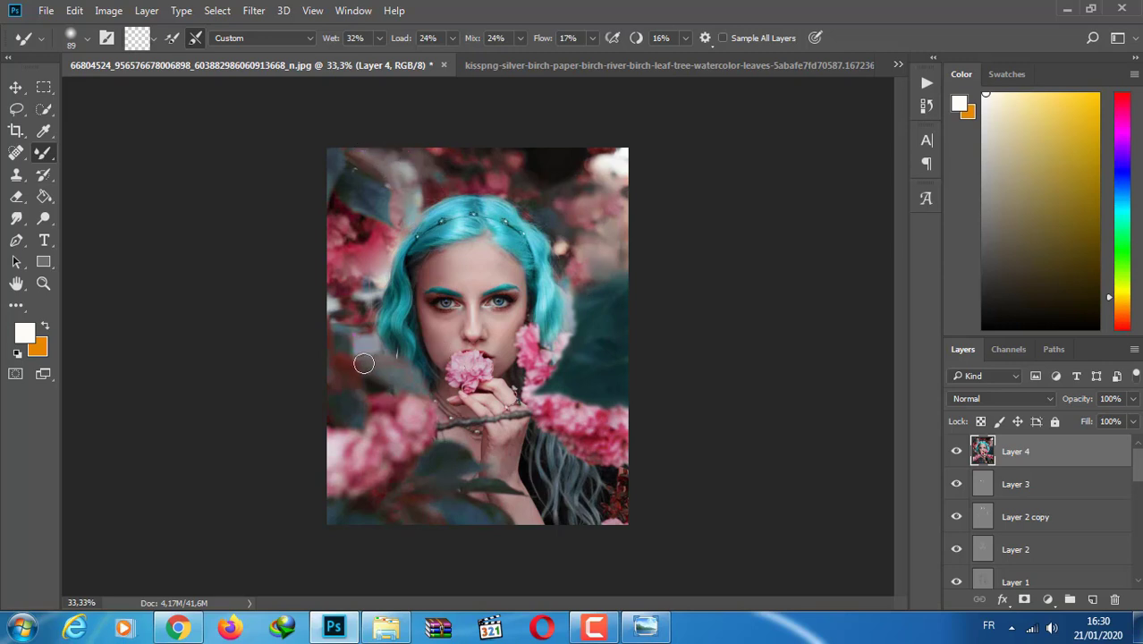
mouse_move(364, 363)
left_mouse_down()
mouse_move(334, 327)
mouse_move(325, 368)
left_mouse_up()
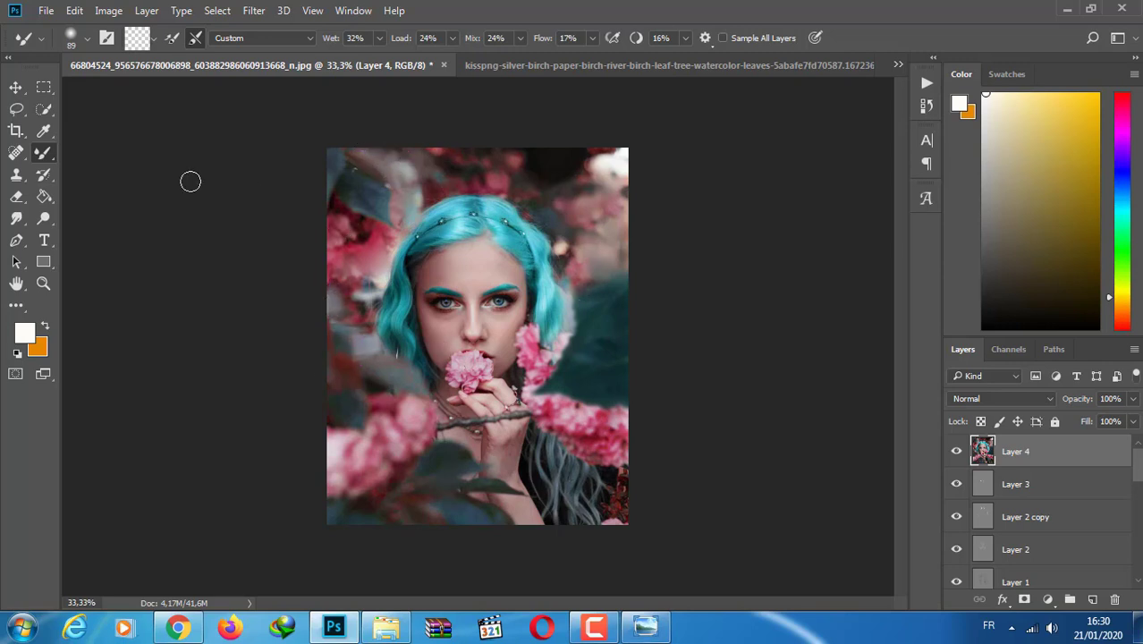
Paint dark teal over the lower-right flowers with a 124 px Clone Stamp
left_click(16, 174)
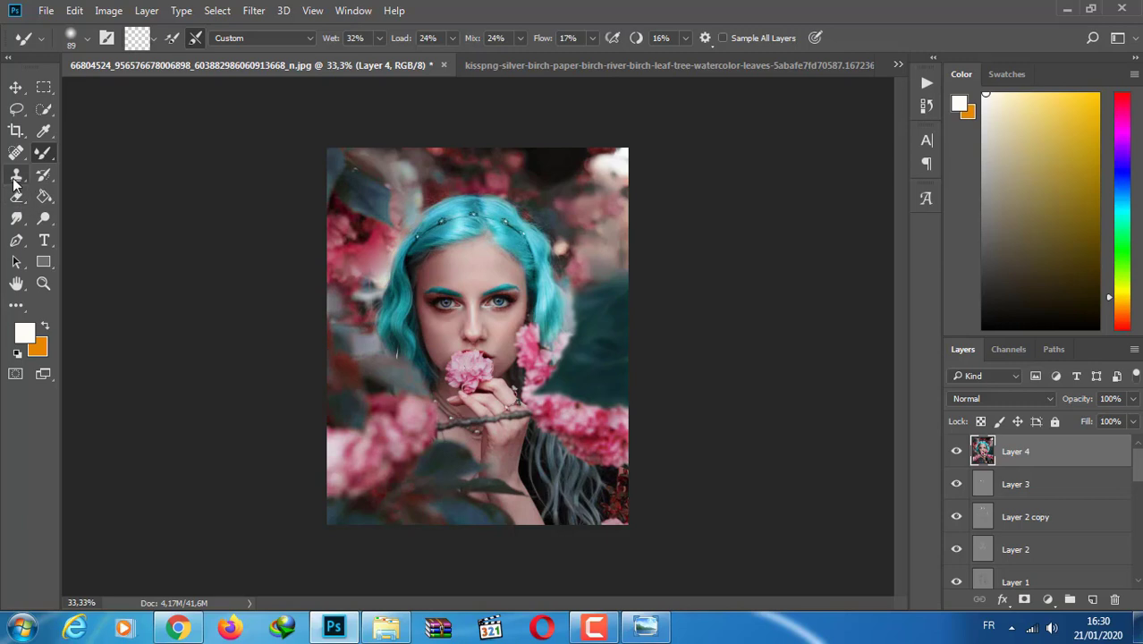
left_click(89, 38)
type("124")
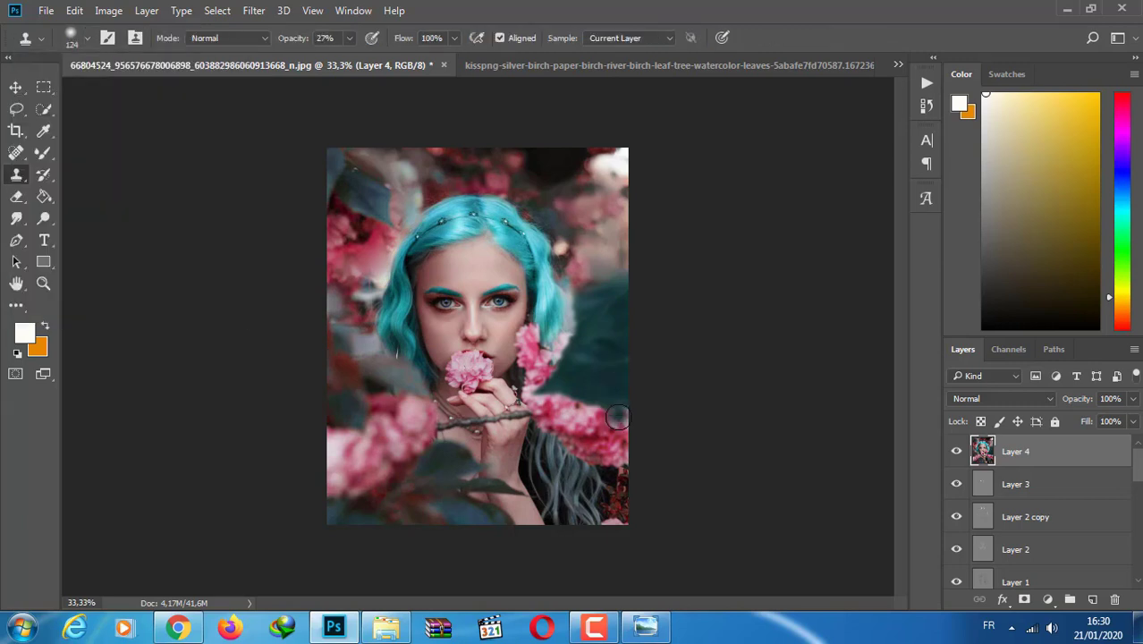
key("Return")
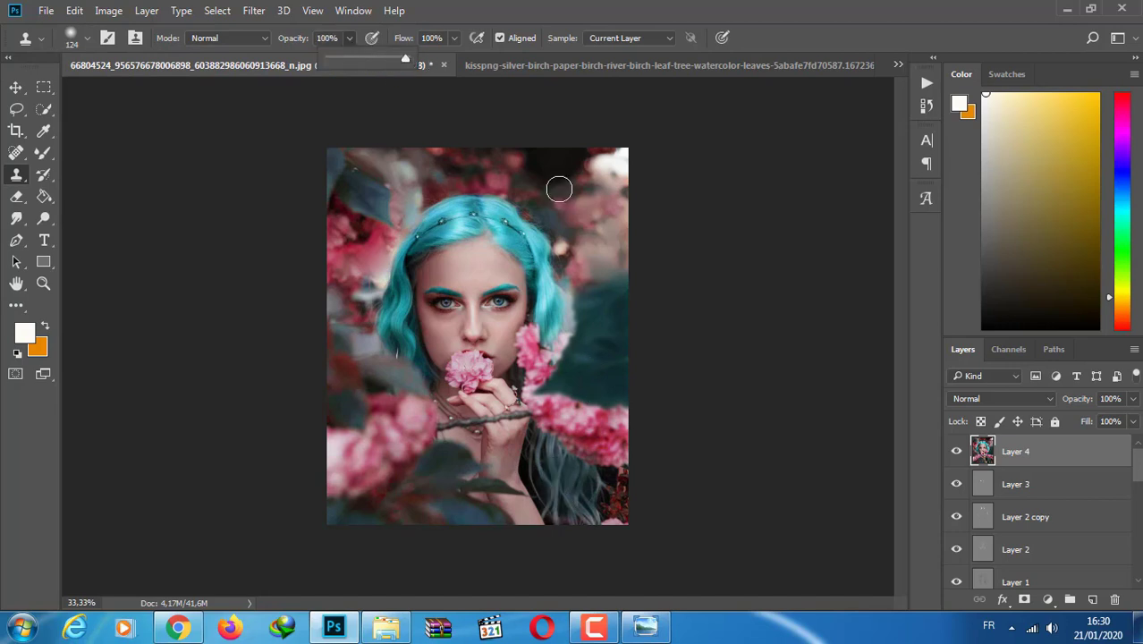
mouse_move(573, 493)
left_mouse_down()
mouse_move(551, 463)
mouse_move(548, 503)
mouse_move(551, 467)
mouse_move(617, 492)
mouse_move(625, 524)
mouse_move(572, 460)
mouse_move(618, 498)
mouse_move(624, 461)
mouse_move(602, 512)
mouse_move(621, 424)
left_mouse_up()
Clone from a new teal source to cover the lower-right dark area and light streak
left_click(591, 350, "alt")
left_click_drag(598, 480, 564, 515)
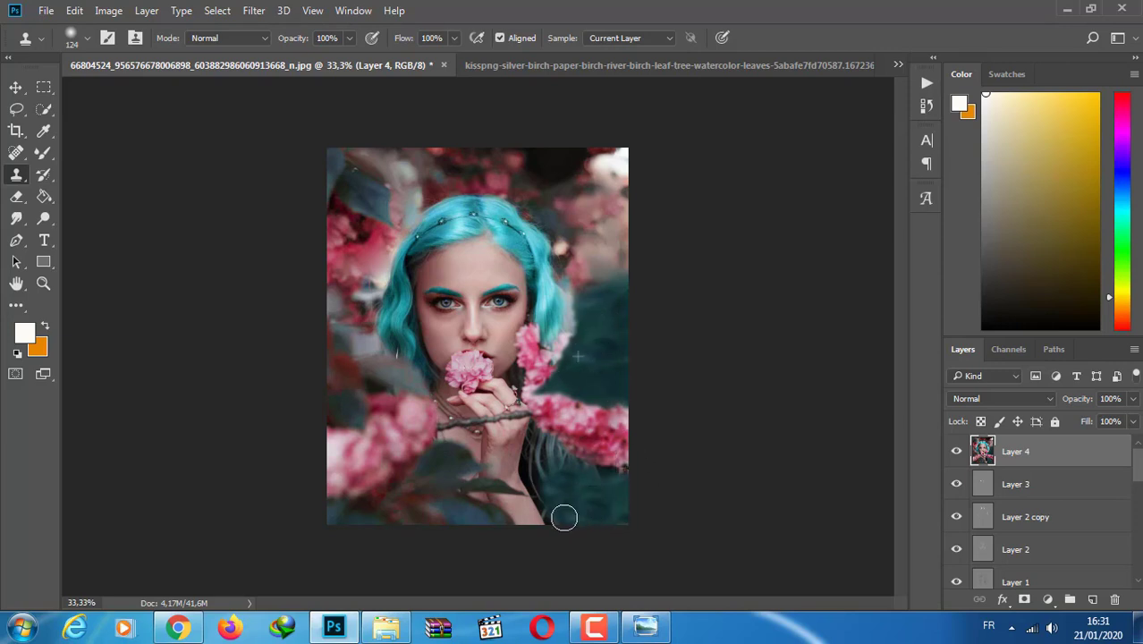
left_click_drag(549, 460, 559, 518)
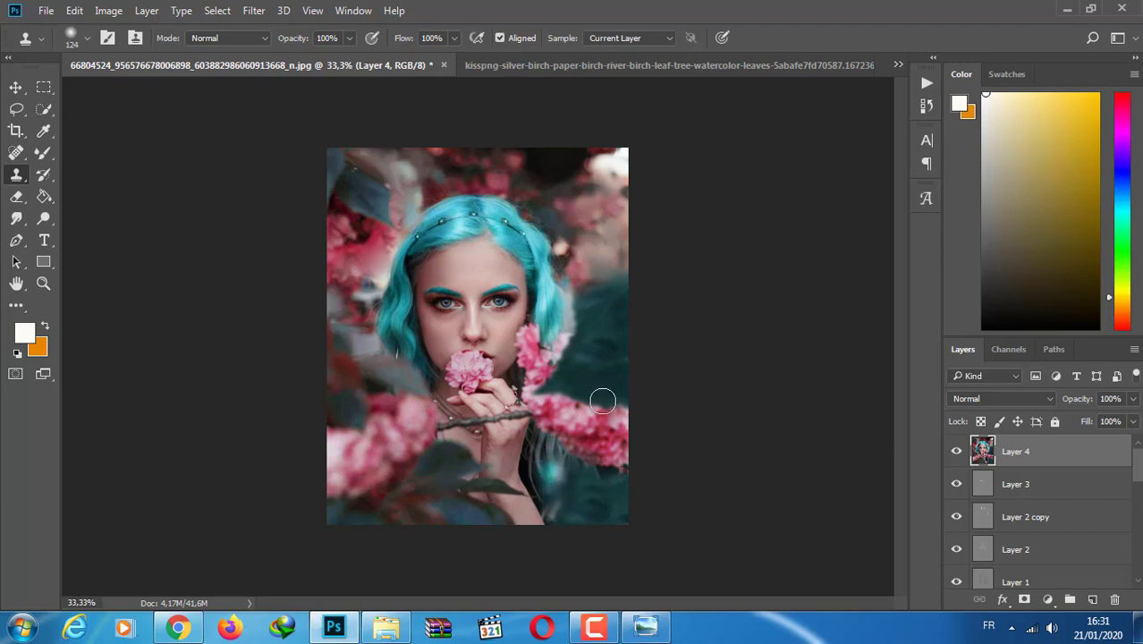
mouse_move(602, 396)
left_mouse_down()
mouse_move(599, 361)
mouse_move(556, 509)
left_mouse_up()
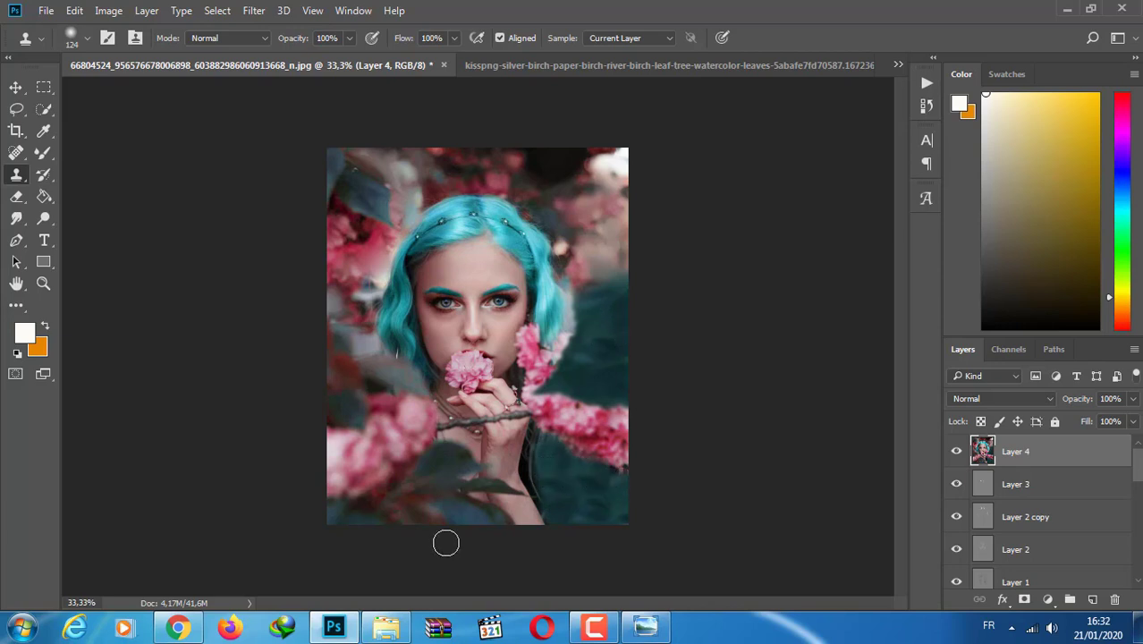
left_click(45, 154)
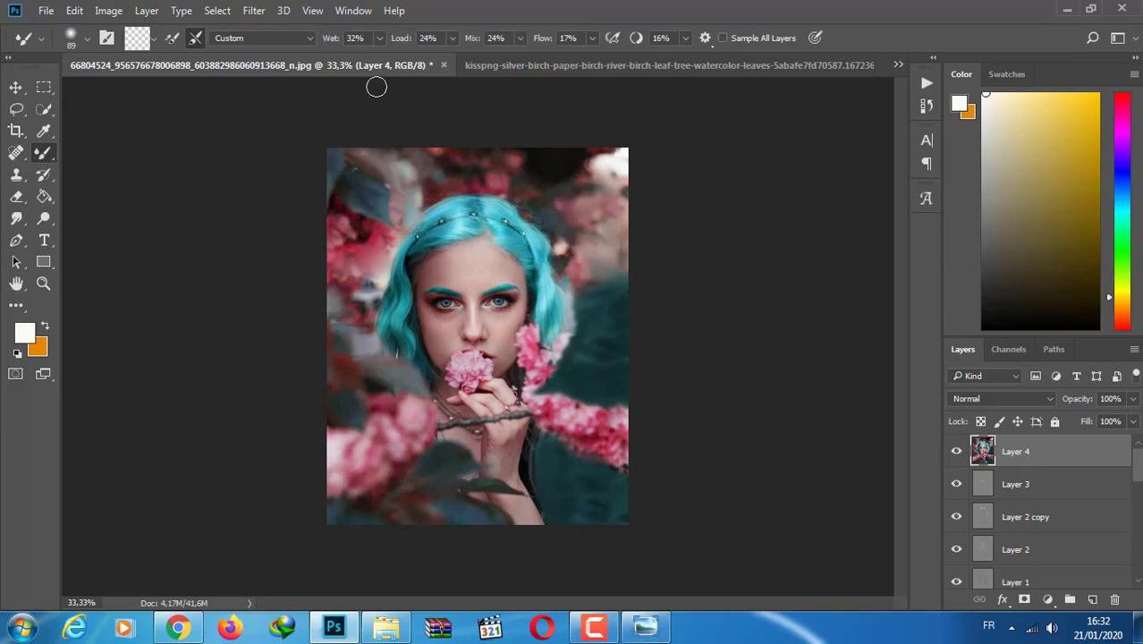
Add a Brightness/Contrast layer at brightness 11, contrast 30, then stamp everything into Layer 5
left_click(1048, 599)
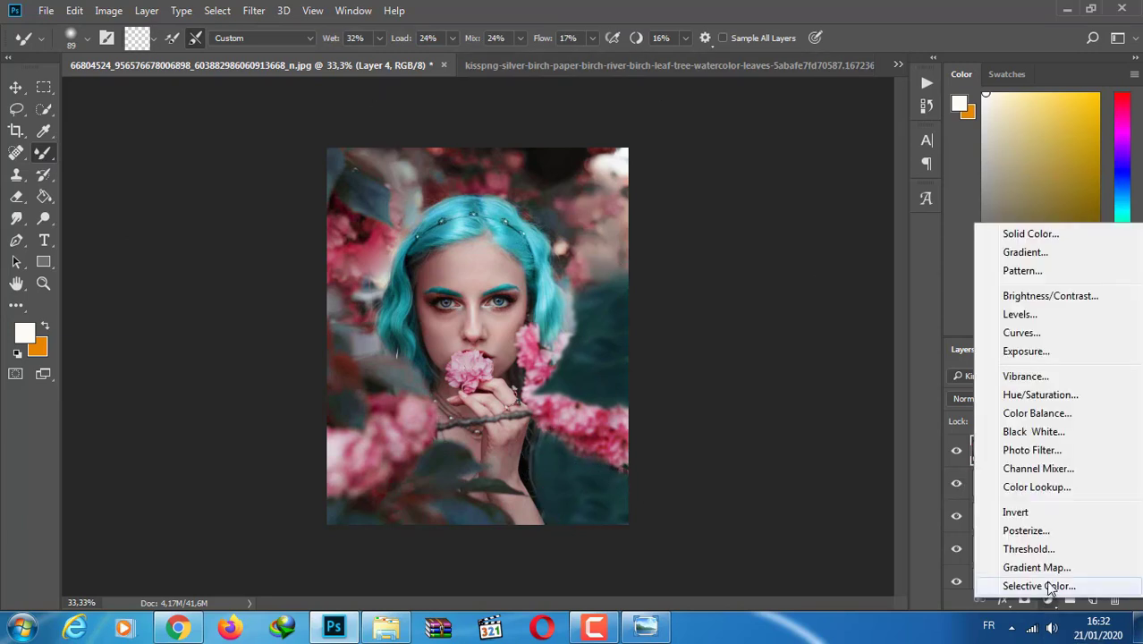
left_click(1084, 297)
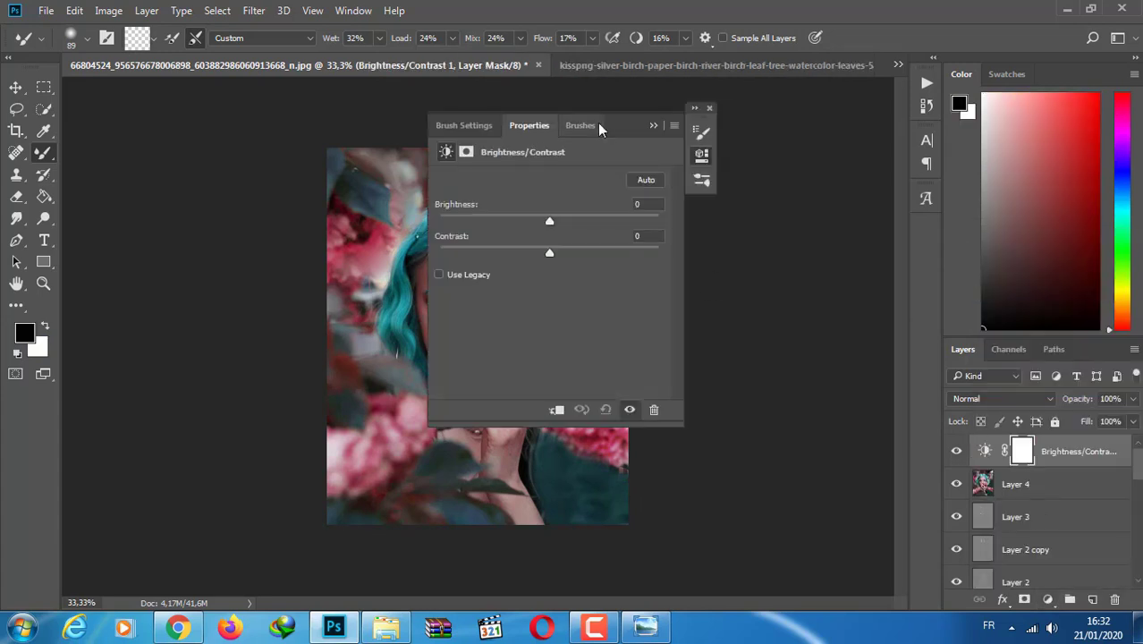
left_click_drag(598, 122, 832, 116)
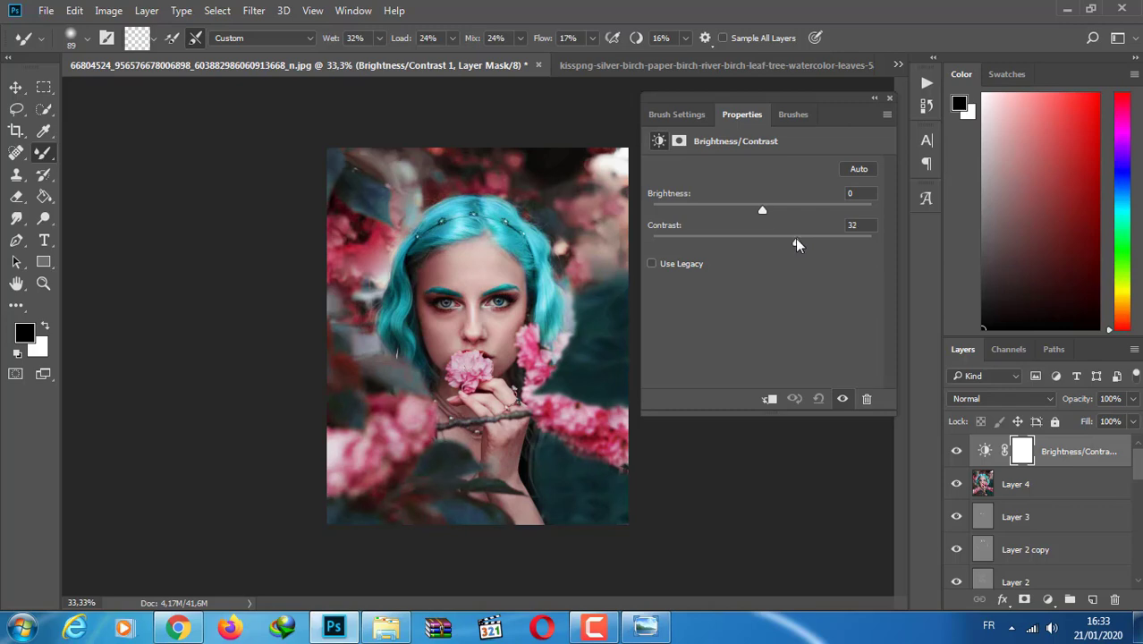
left_click_drag(795, 242, 769, 211)
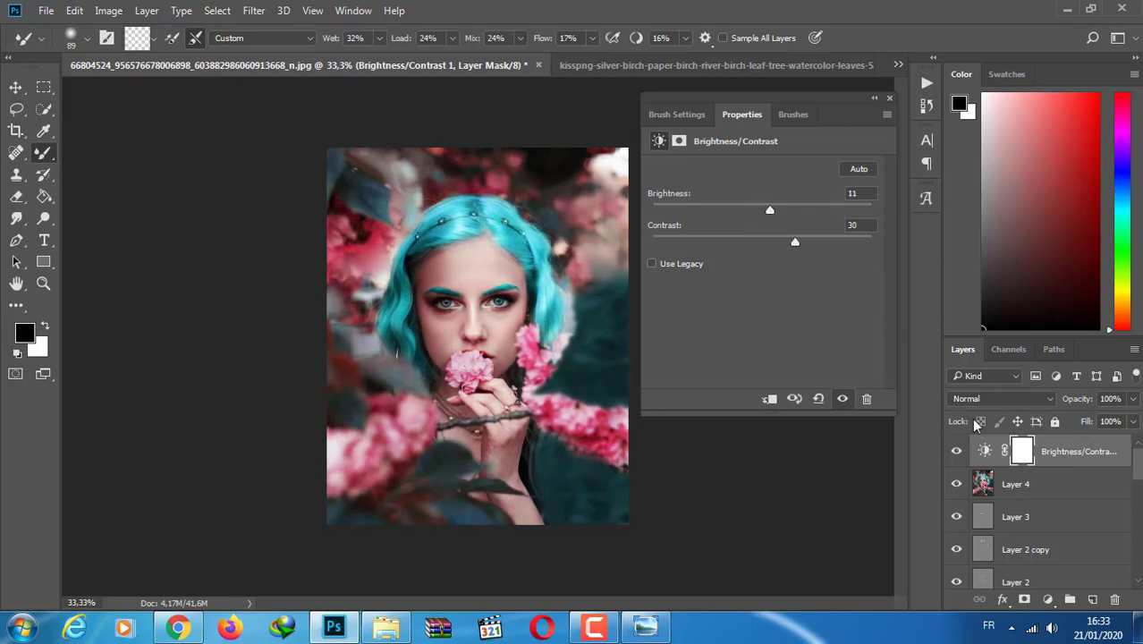
left_click(1028, 450)
left_click(875, 97)
key("ctrl+alt+shift+e")
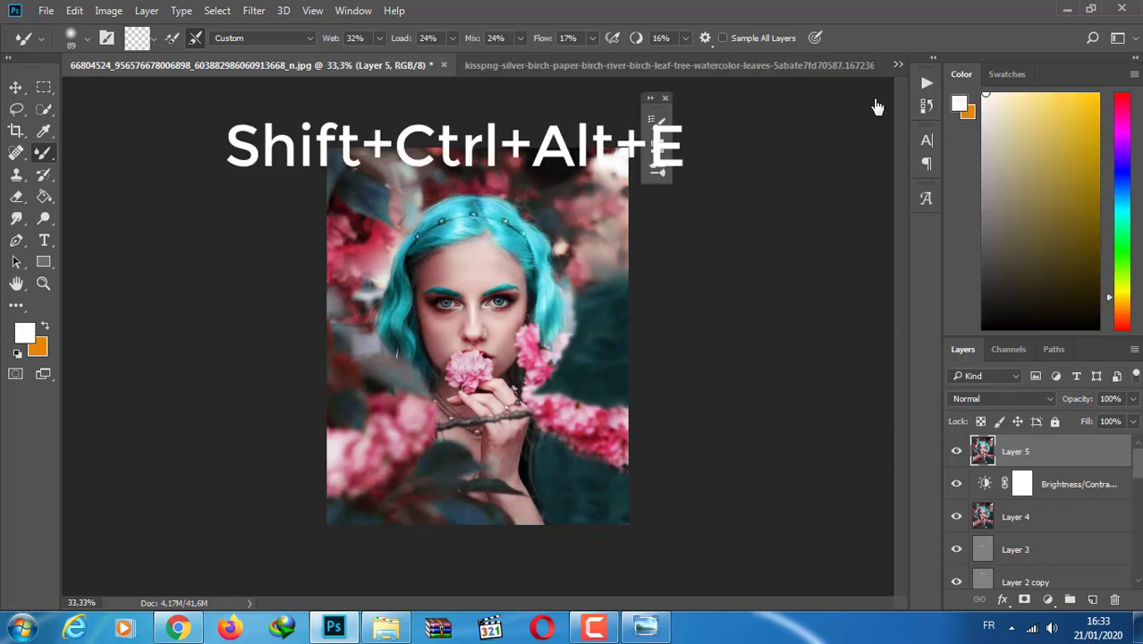
Run Camera Raw Filter with Dehaze +25 on Layer 5, then duplicate it with Ctrl+J
left_click(265, 11)
left_click(287, 103)
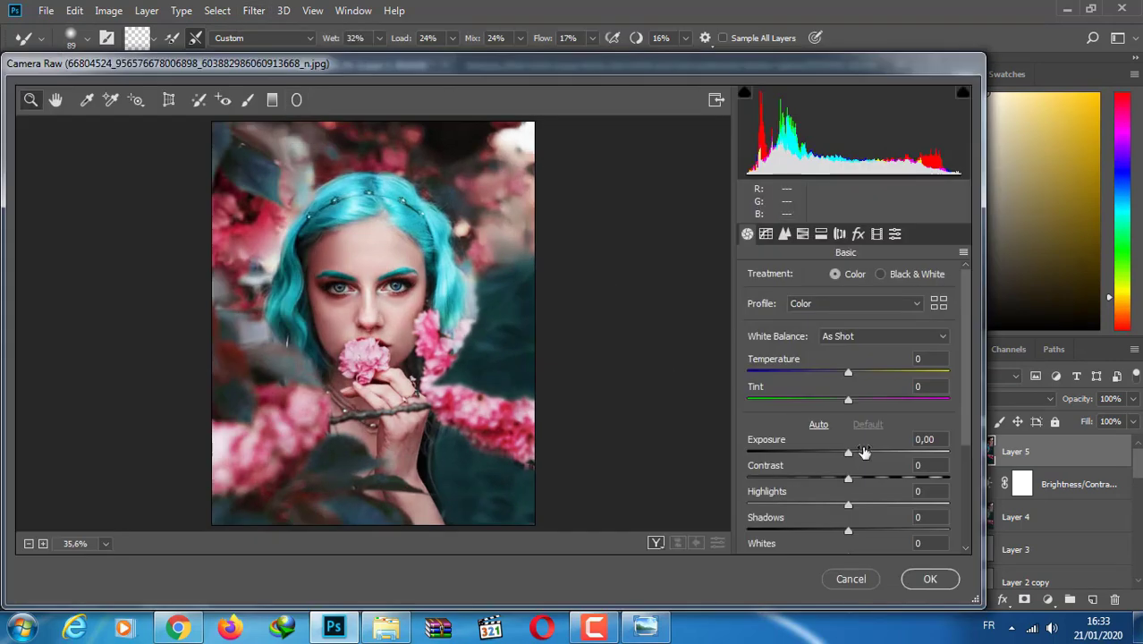
scroll(848, 499, "down", 2)
left_click_drag(868, 487, 869, 487)
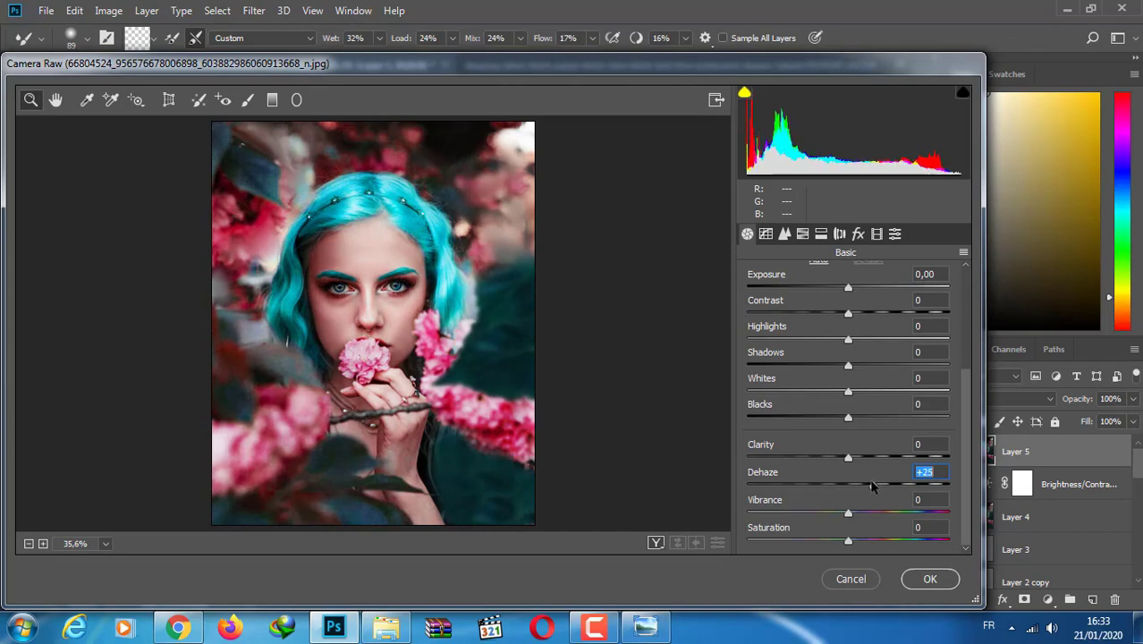
key("Return")
key("ctrl+j")
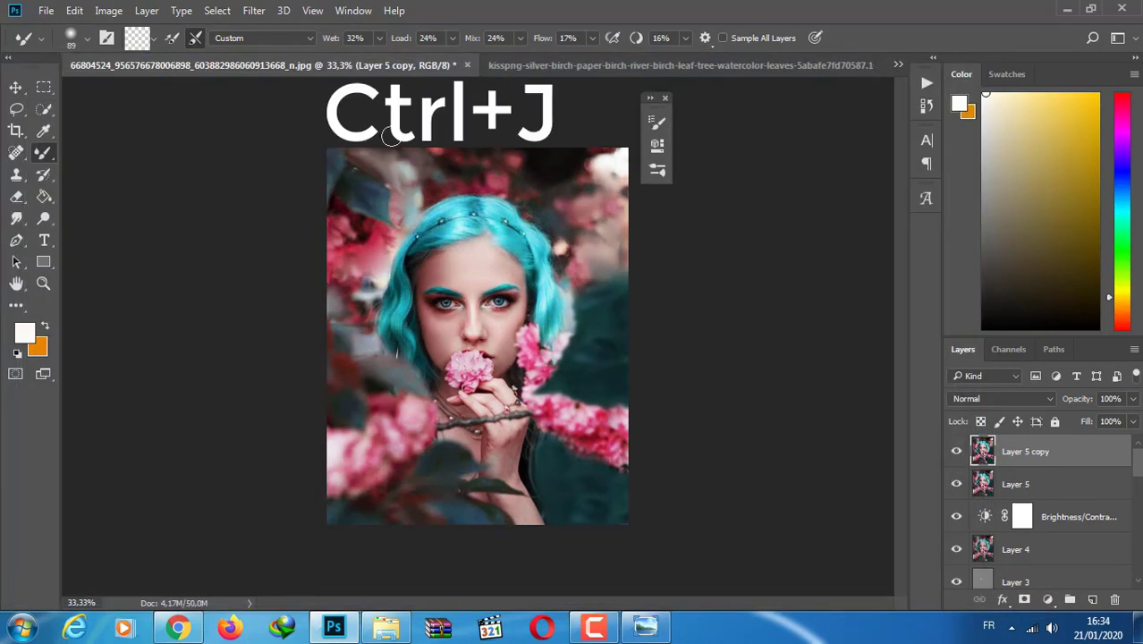
Apply a second Camera Raw Filter pass to Layer 5 copy with Dehaze around +46
left_click(253, 10)
left_click(297, 109)
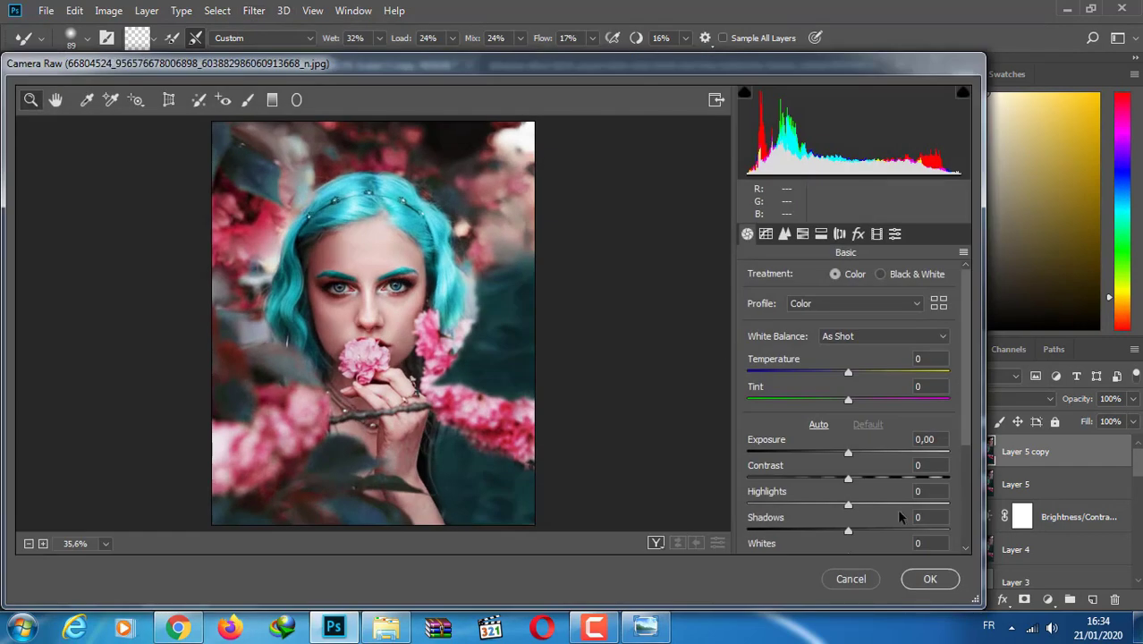
scroll(880, 471, "down", 3)
left_click_drag(847, 487, 896, 490)
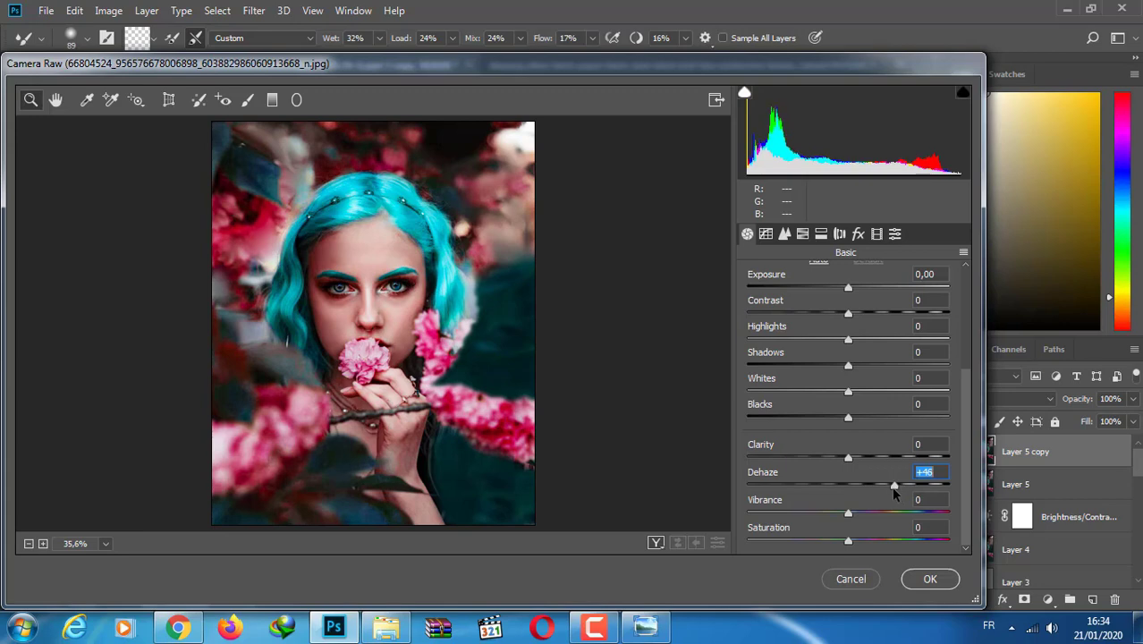
left_click(930, 579)
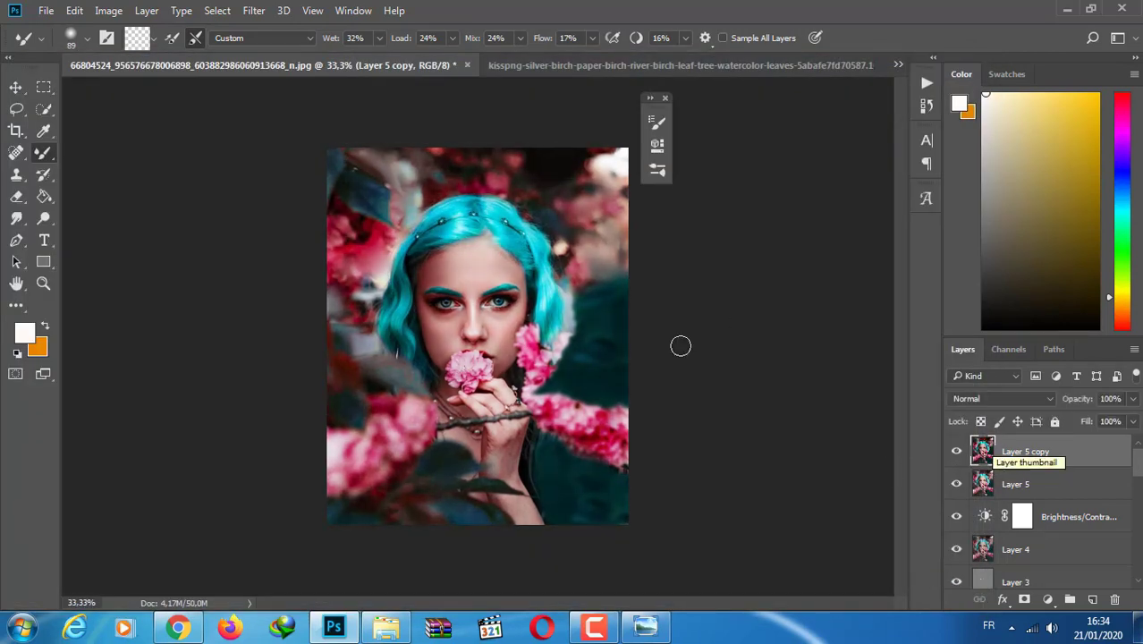
Add a layer mask to Layer 5 copy and brush black over the face to hide the dehaze
left_click(1023, 600)
right_click(43, 153)
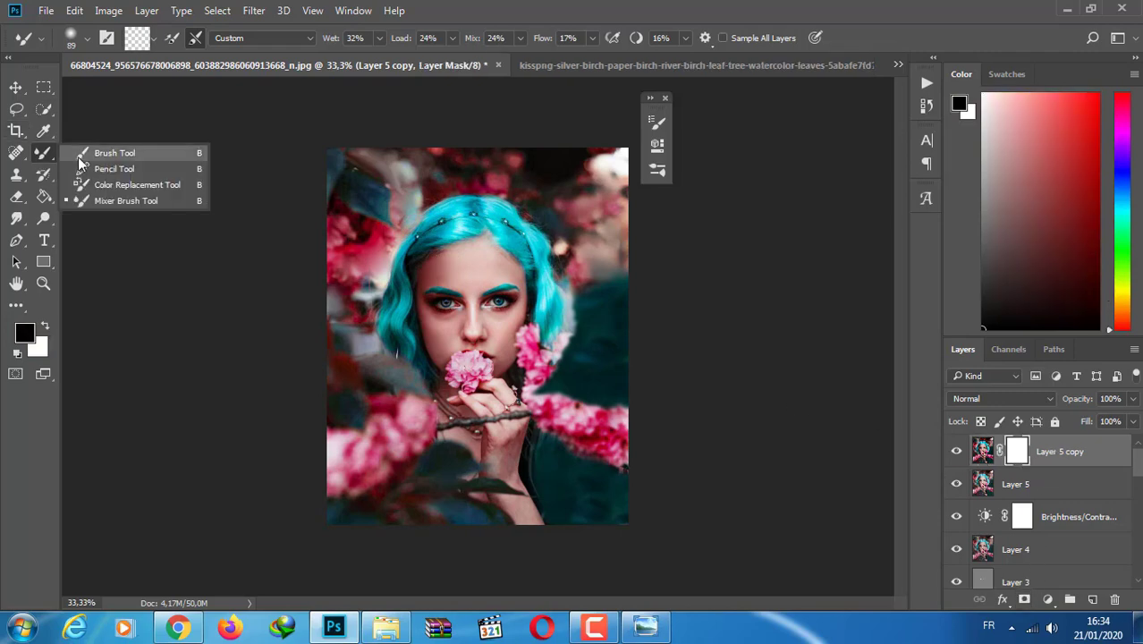
left_click(80, 157)
key("ctrl+plus")
key("ctrl+plus")
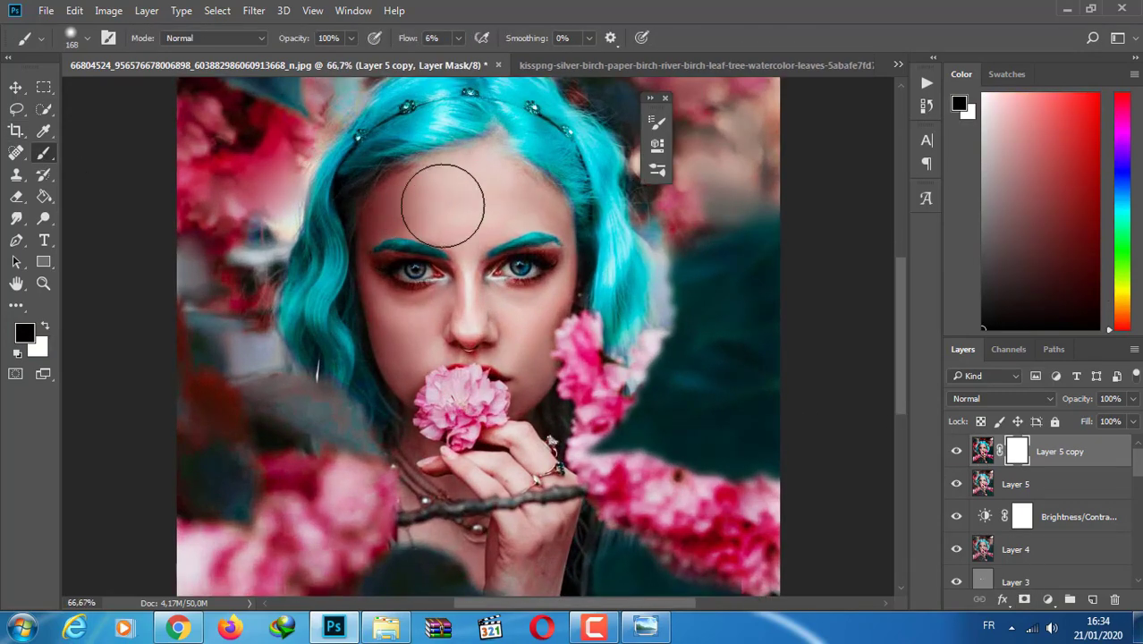
left_click_drag(443, 205, 430, 339)
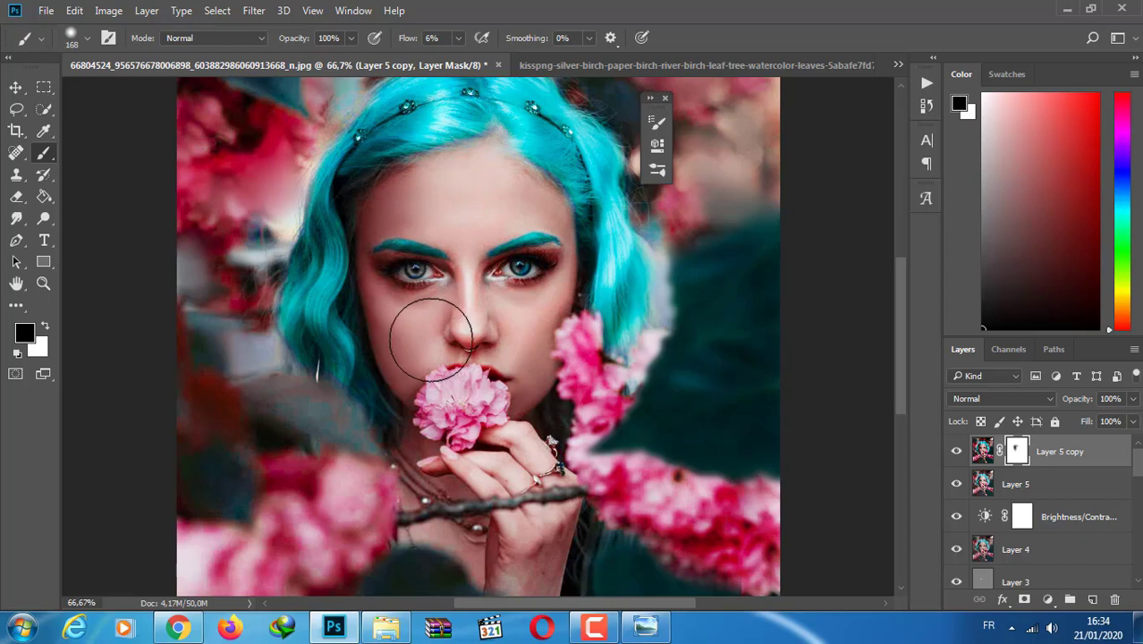
left_click(82, 44)
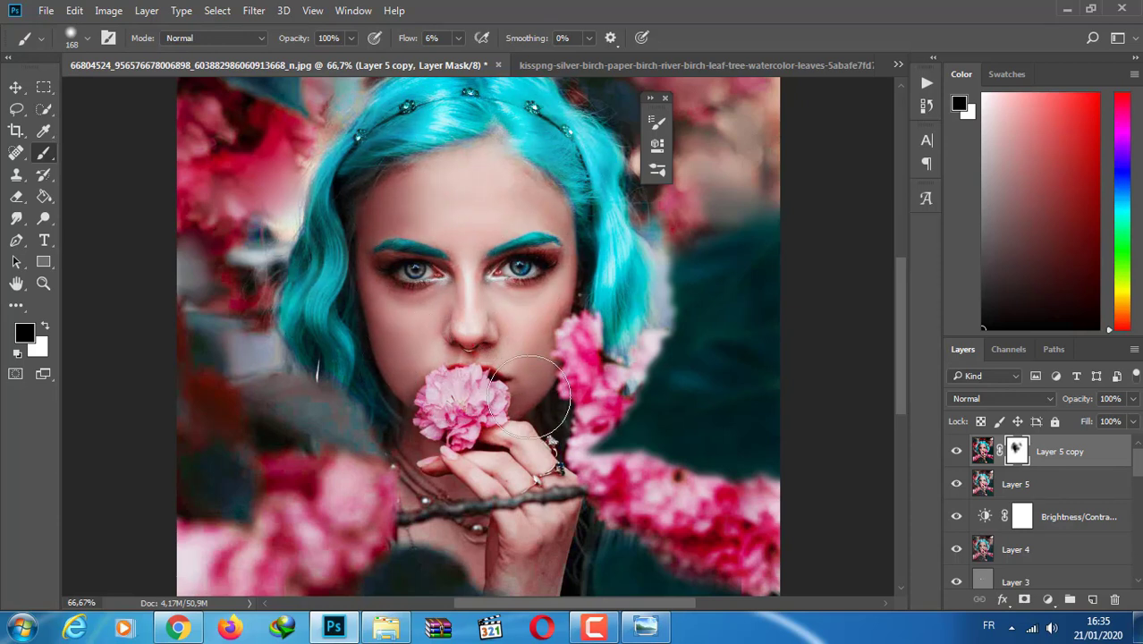
key("ctrl+minus")
key("ctrl+minus")
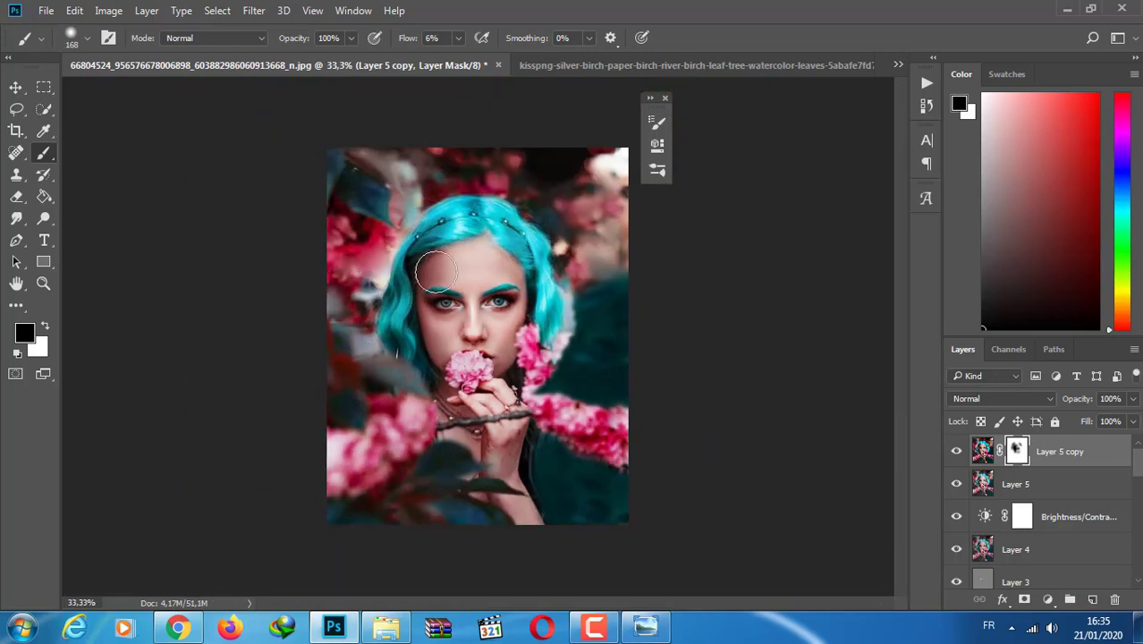
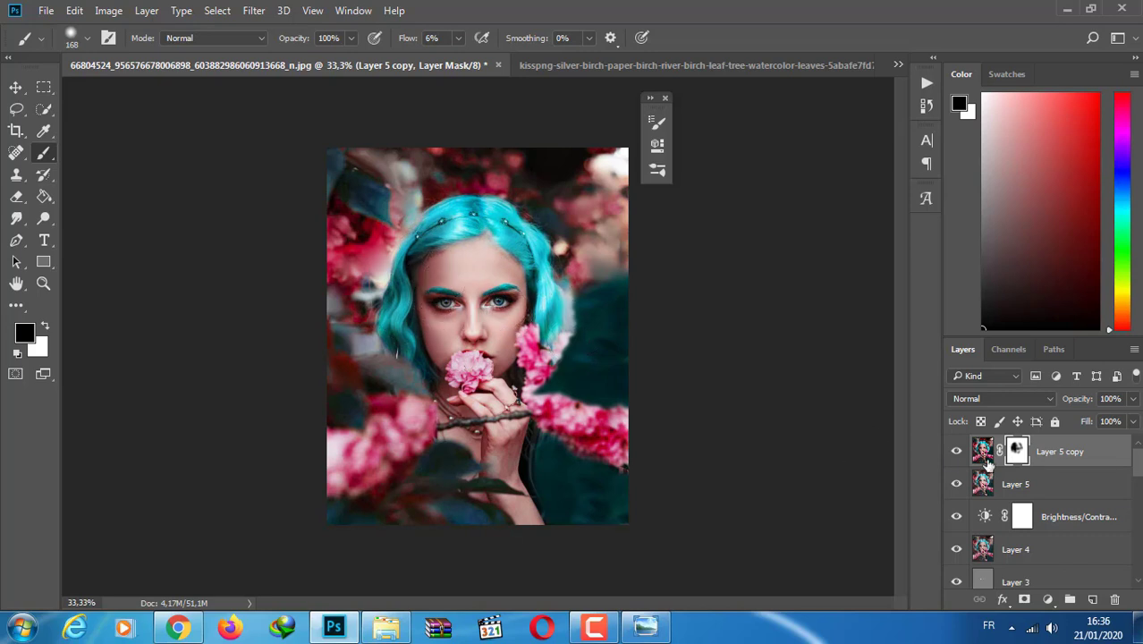
Compare the image with and without Layer 5 copy, then stamp all visible layers into a new Layer 6
left_click(956, 451)
left_click(956, 450)
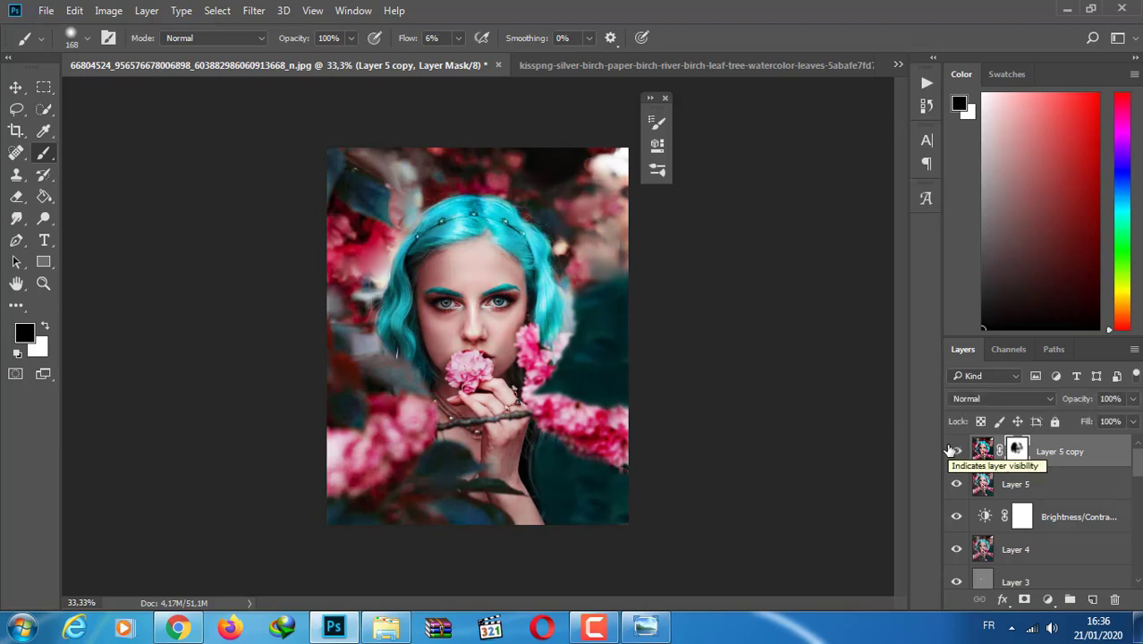
left_click(1048, 599)
left_click(912, 160)
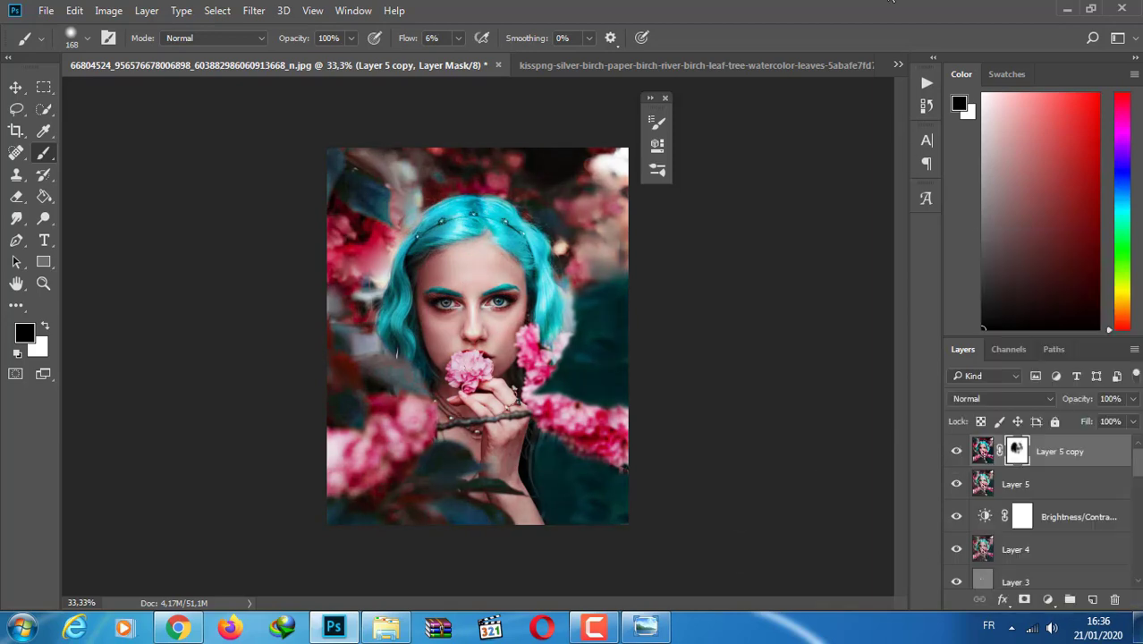
key("ctrl+shift+alt+e")
left_click(1048, 600)
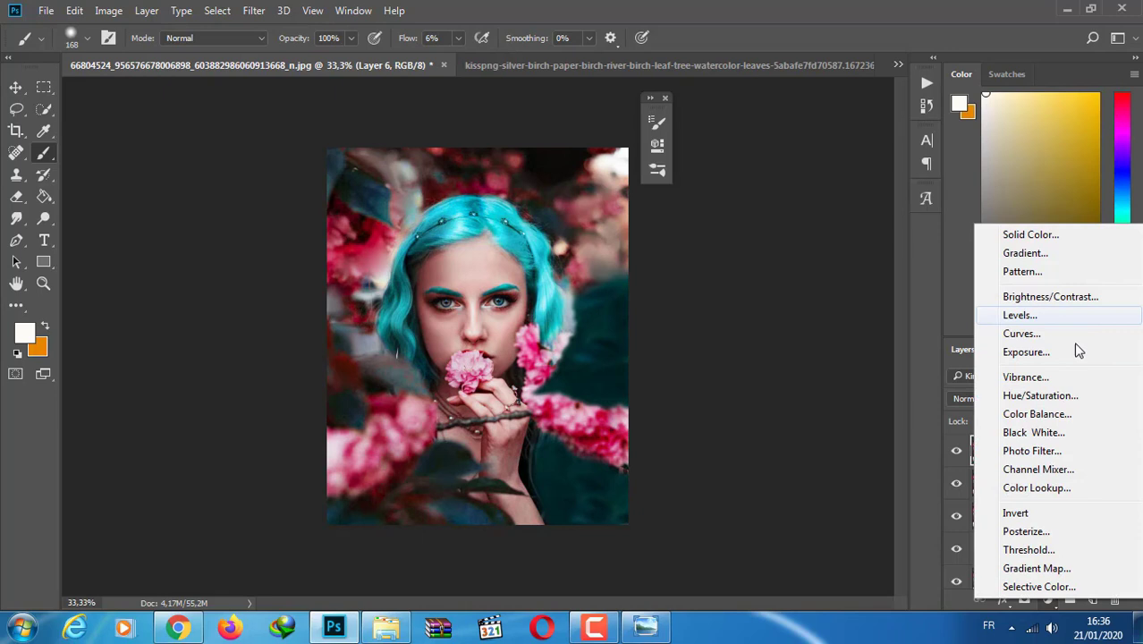
Add a Selective Color layer, try adding black to the Cyans, then reset it
left_click(1039, 586)
left_click_drag(627, 104, 875, 117)
left_click(769, 201)
left_click(737, 237)
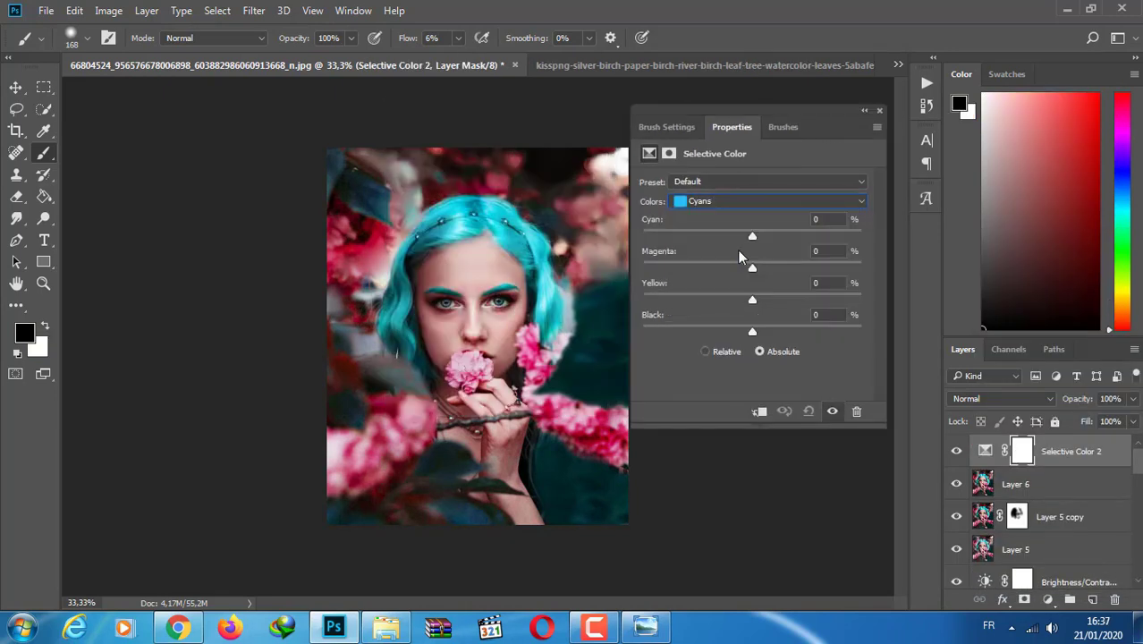
mouse_move(752, 334)
left_mouse_down()
mouse_move(779, 334)
mouse_move(764, 332)
mouse_move(775, 300)
left_mouse_up()
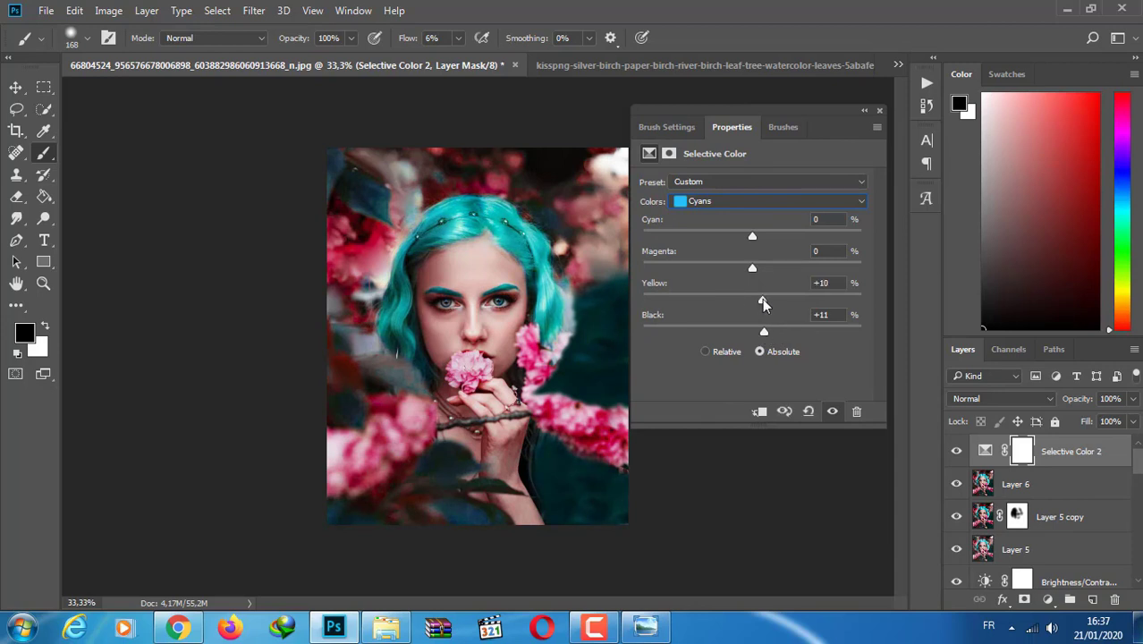
left_click(808, 411)
Set the Cyans range's Cyan slider to about -94 and compare the silver-blue hair
left_click(769, 201)
left_click(740, 252)
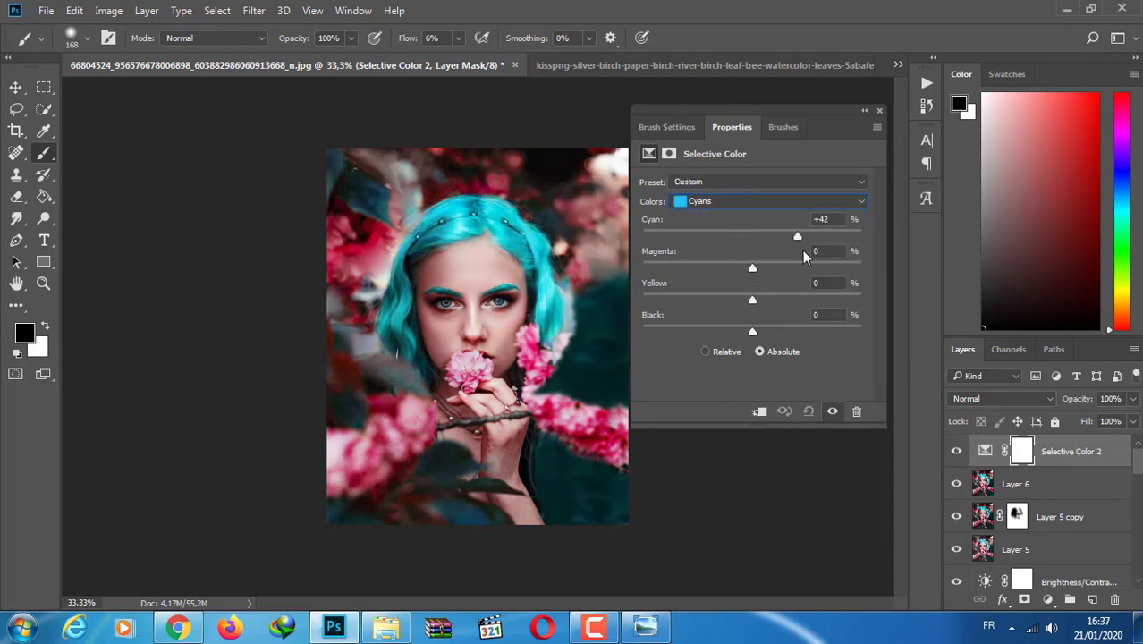
mouse_move(803, 254)
left_mouse_down()
mouse_move(659, 246)
mouse_move(700, 234)
mouse_move(656, 234)
mouse_move(706, 230)
mouse_move(655, 236)
left_mouse_up()
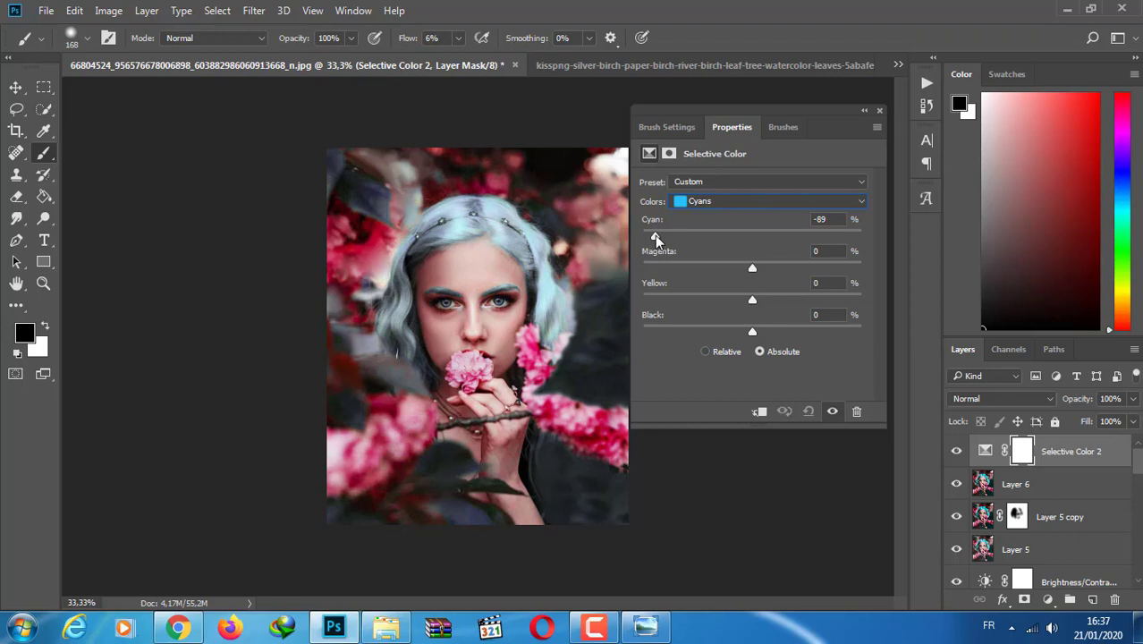
mouse_move(673, 239)
left_mouse_down()
mouse_move(727, 234)
mouse_move(651, 255)
left_mouse_up()
left_click(865, 112)
left_click(955, 451)
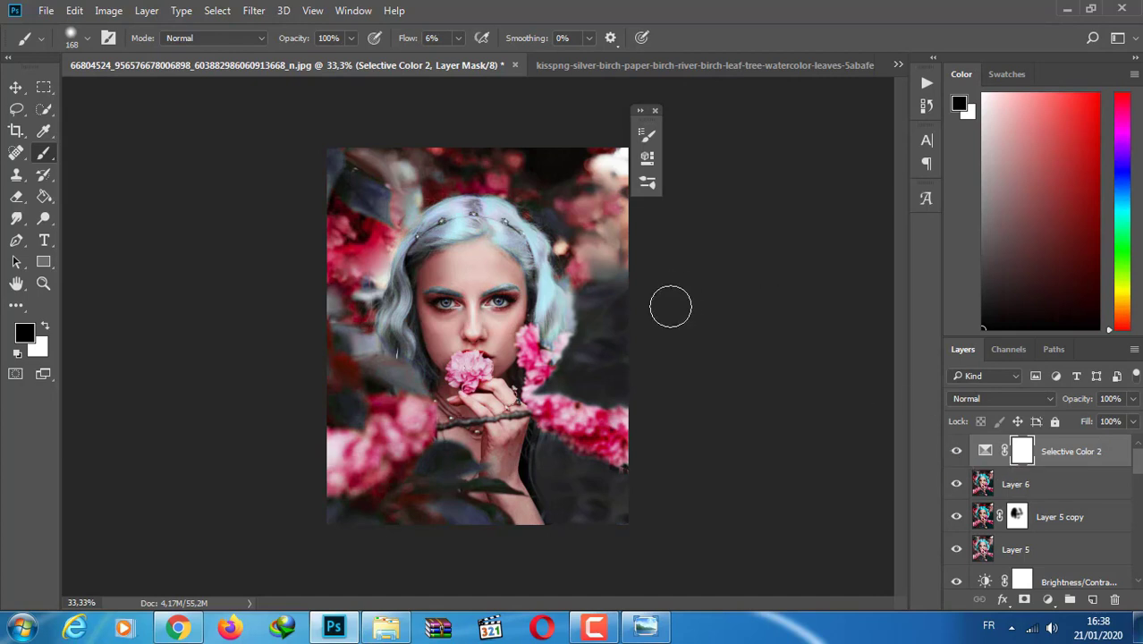
Stamp visible layers into Layer 7 and clone dark backdrop over the pink right of her hair
key("ctrl+shift+alt+e")
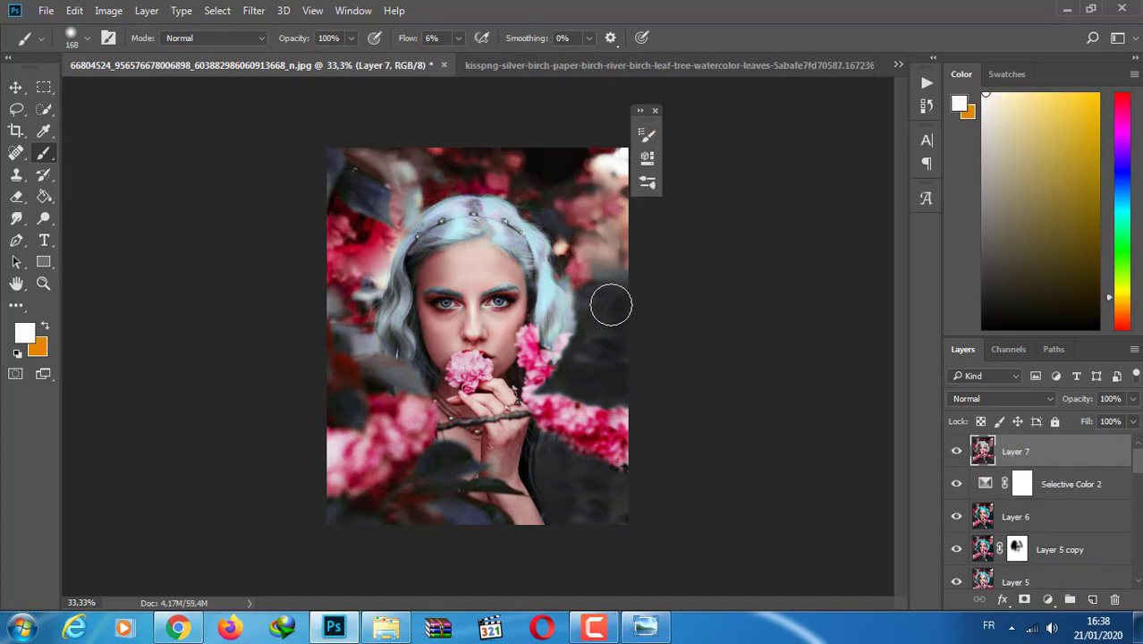
left_click(16, 175)
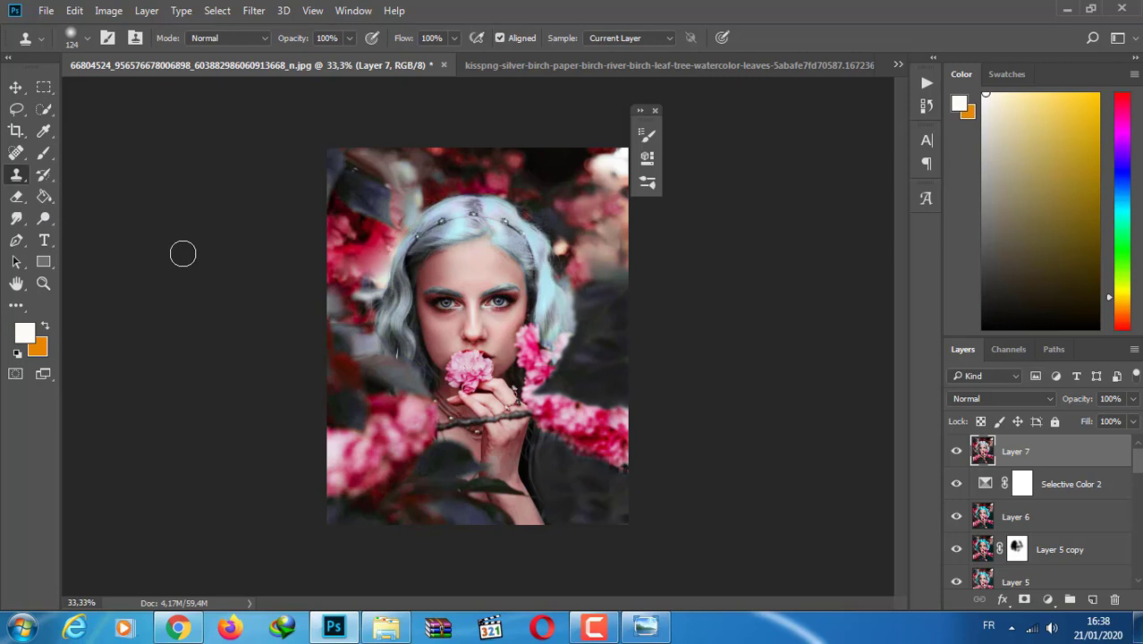
left_click(88, 38)
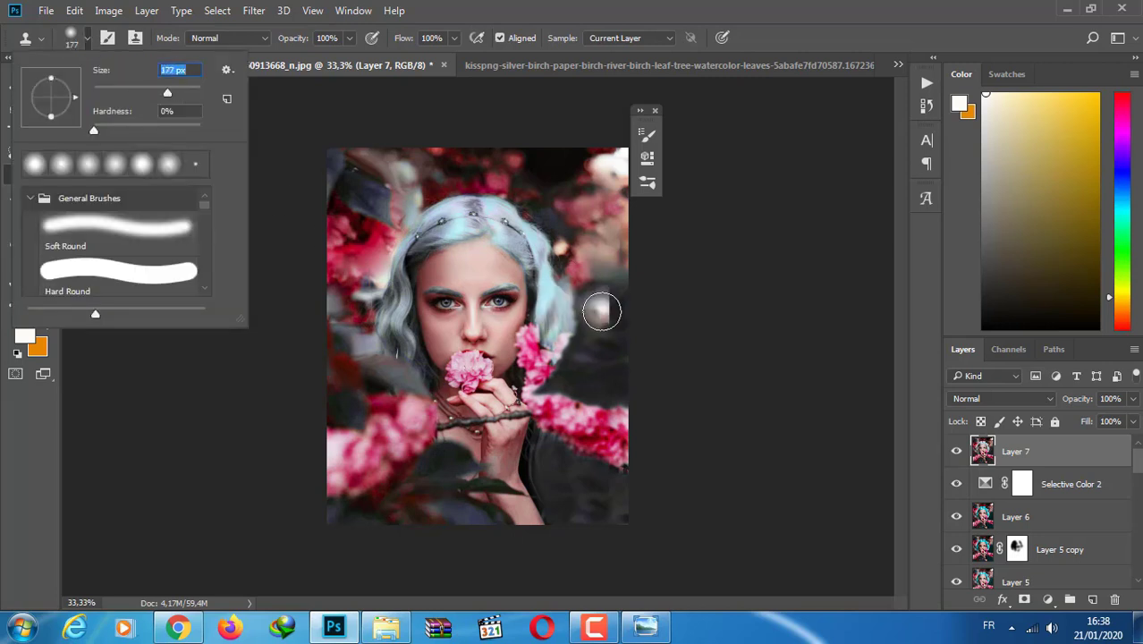
key("Return")
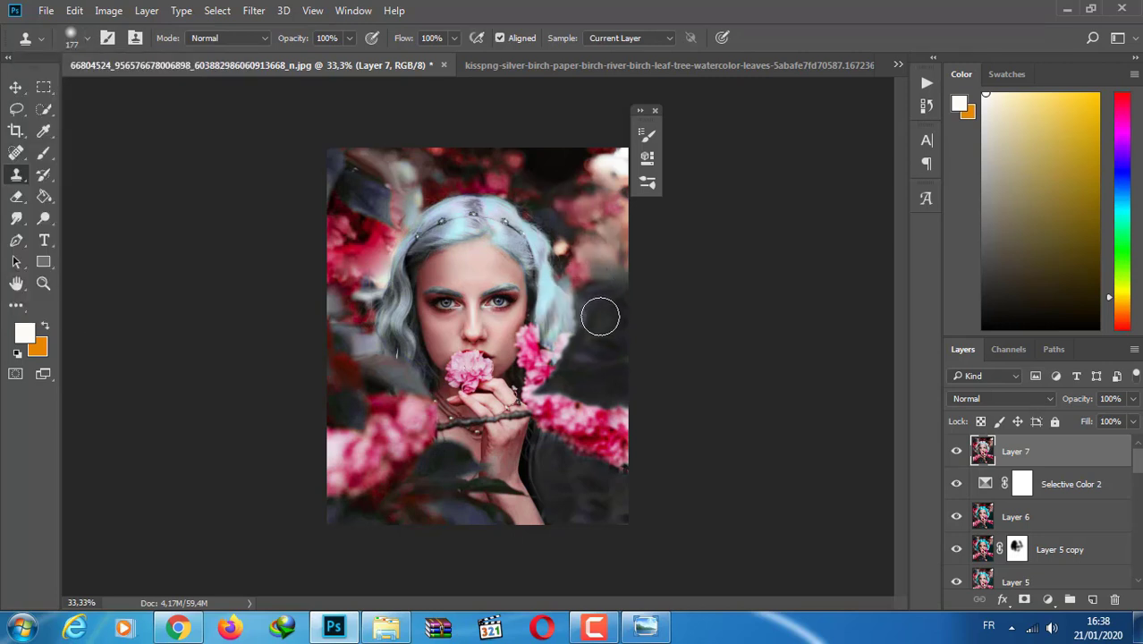
left_click_drag(600, 317, 636, 272)
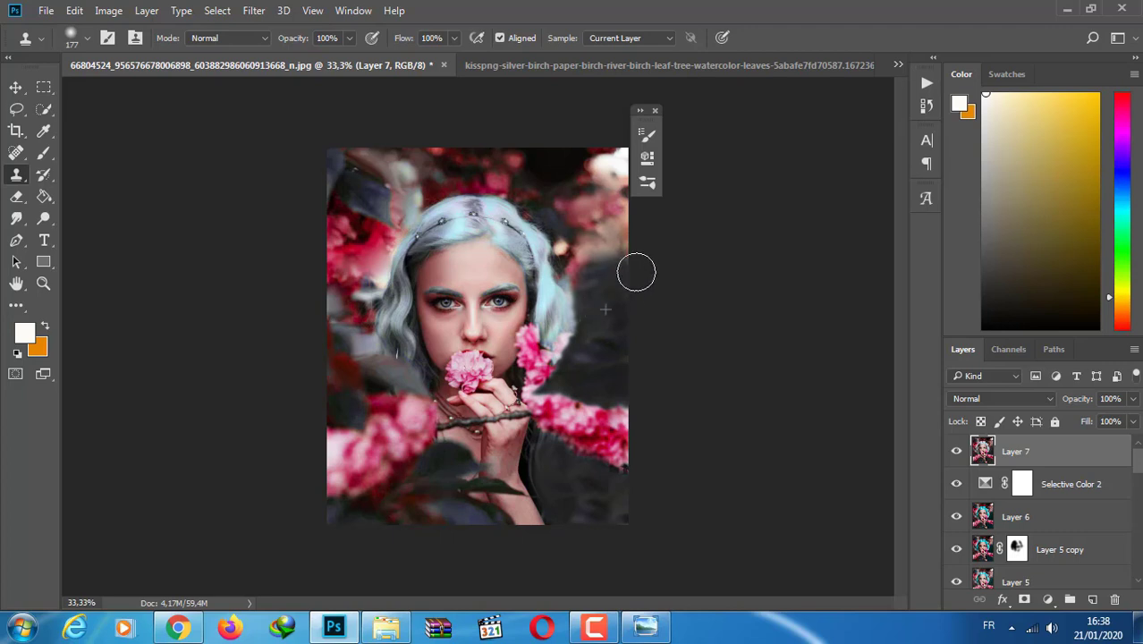
Smudge the backdrop right of her hair darker with a larger Mixer Brush
right_click(44, 152)
left_click(116, 206)
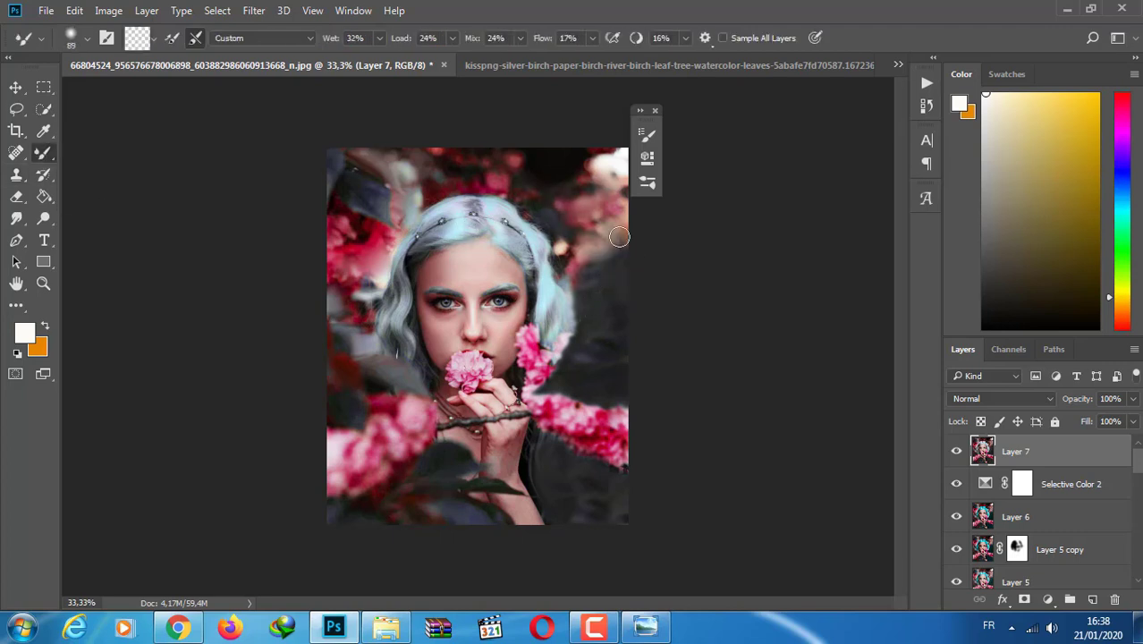
left_click(91, 40)
key("Return")
mouse_move(617, 234)
left_mouse_down()
mouse_move(627, 253)
mouse_move(587, 248)
mouse_move(620, 230)
mouse_move(601, 209)
left_mouse_up()
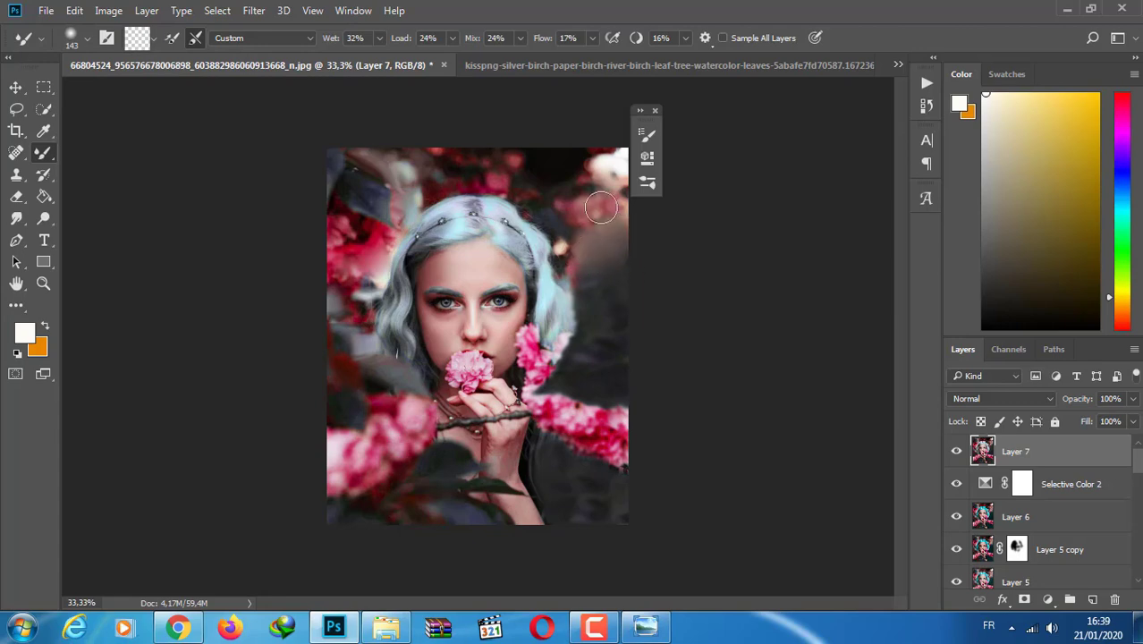
left_click(1048, 599)
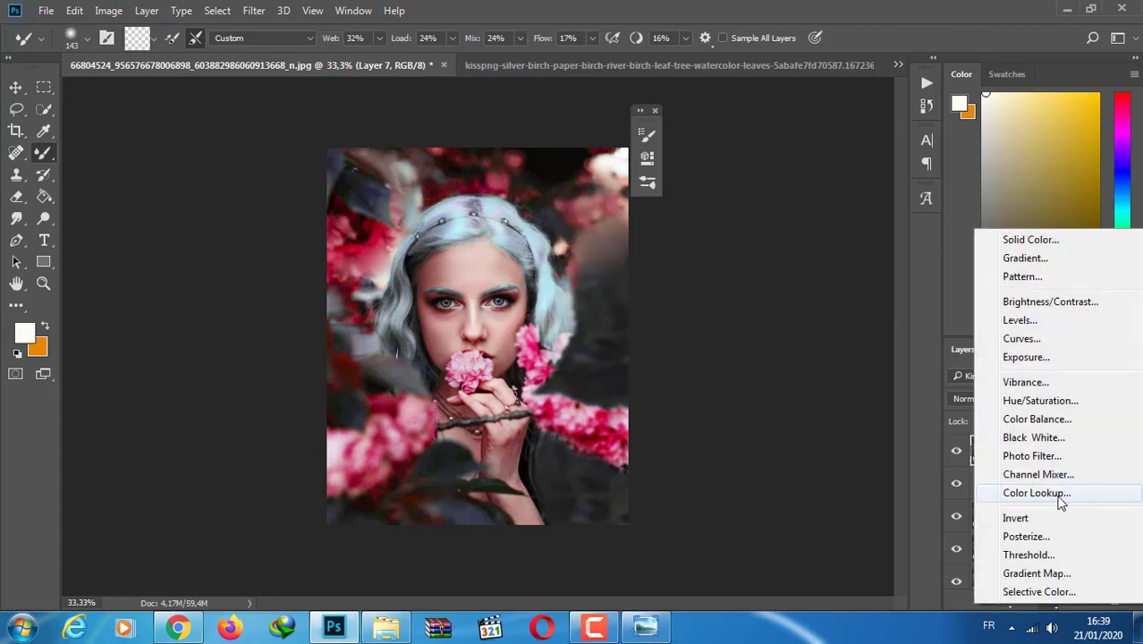
Add a darkening Curves adjustment and invert its mask to black
left_click(1084, 347)
left_click_drag(577, 123, 889, 101)
mouse_move(836, 264)
left_mouse_down()
mouse_move(825, 256)
mouse_move(867, 287)
left_mouse_up()
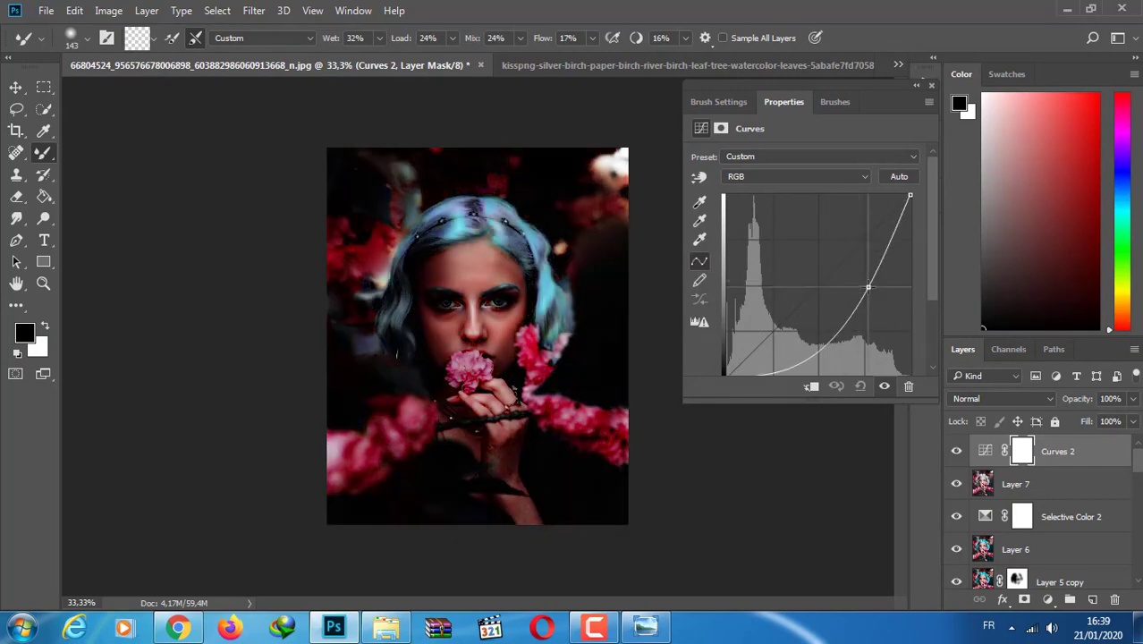
key("ctrl+i")
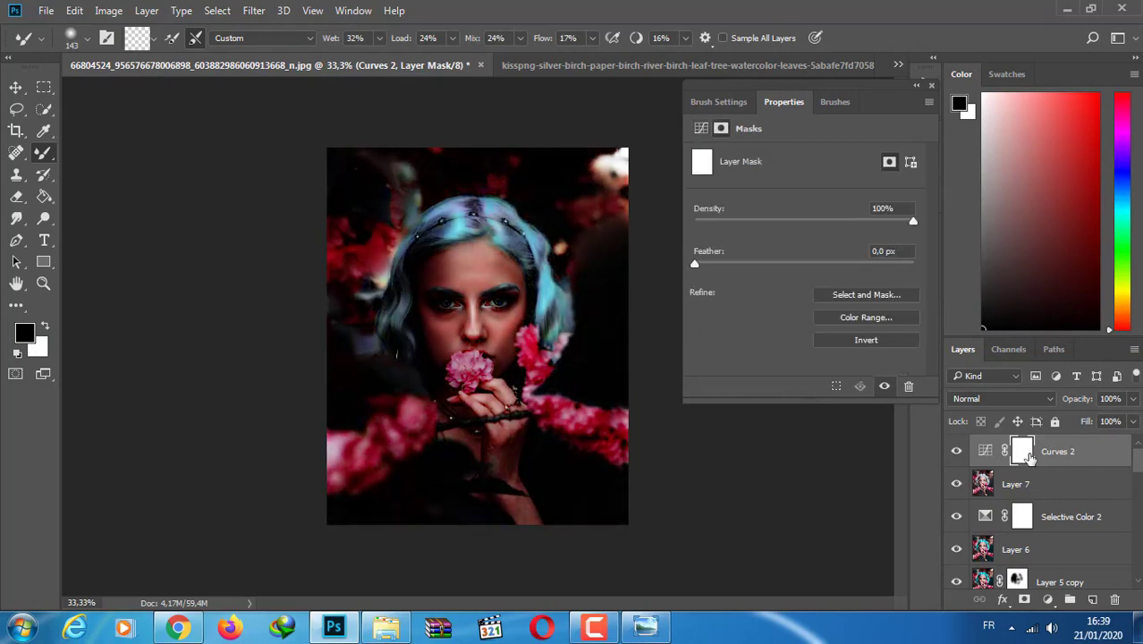
left_click(918, 86)
Paint white at 66% opacity on the mask to darken the top-right backdrop
right_click(44, 153)
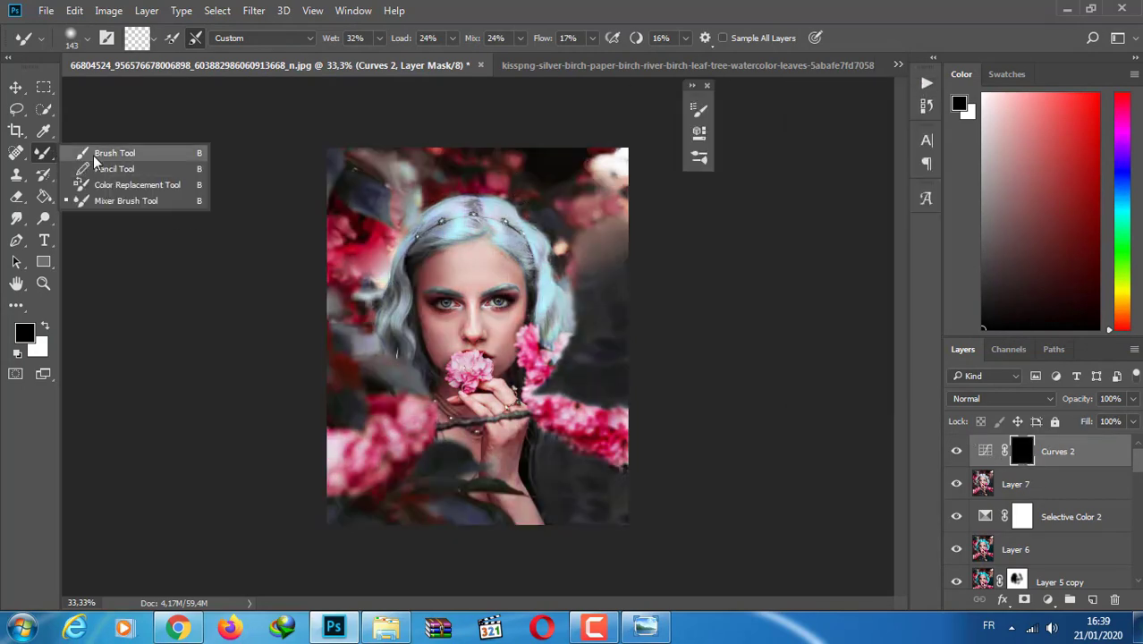
left_click(99, 152)
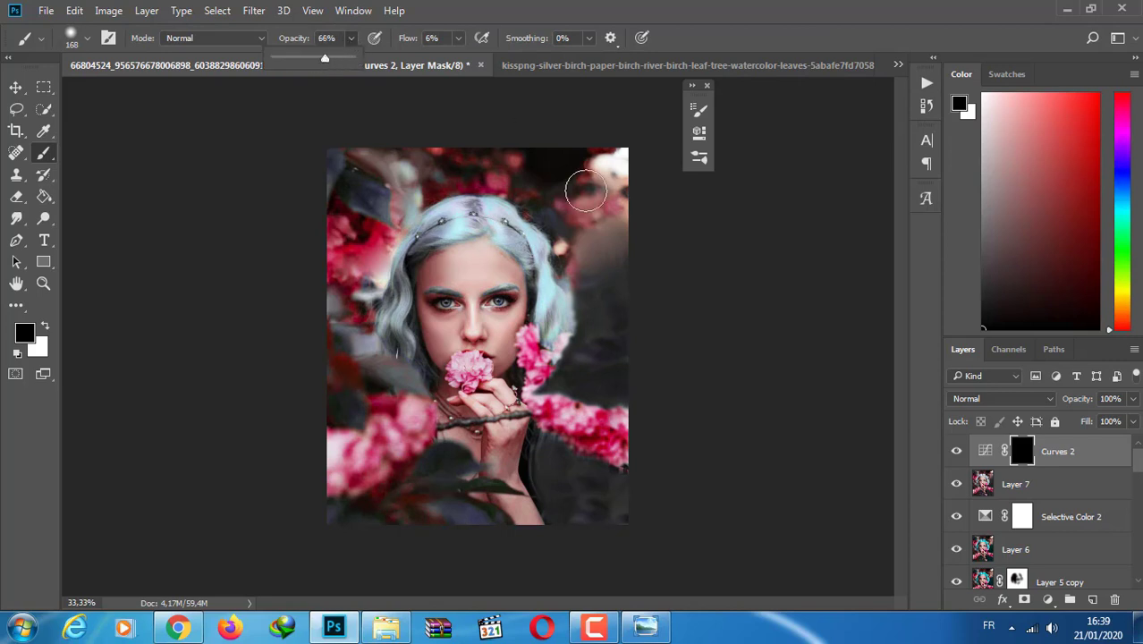
left_click_drag(350, 44, 327, 64)
key("x")
mouse_move(611, 240)
left_mouse_down()
mouse_move(632, 202)
mouse_move(605, 171)
mouse_move(591, 181)
left_mouse_up()
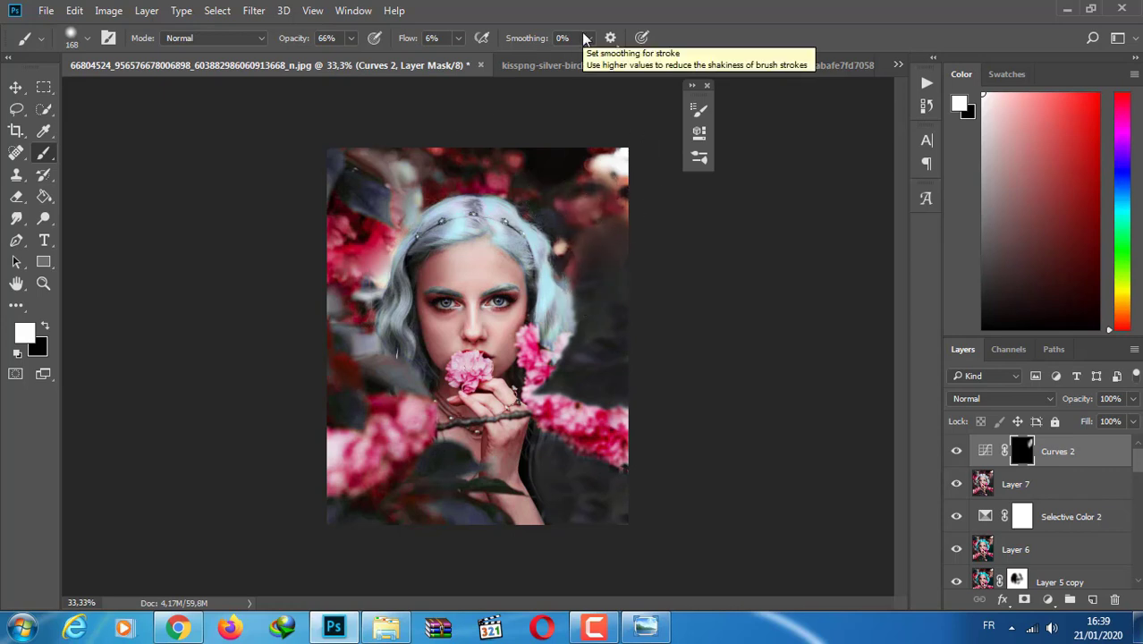
Darken the backdrop near the right edge with clone and brush strokes, then stamp visible into Layer 8
left_click(384, 366, "alt")
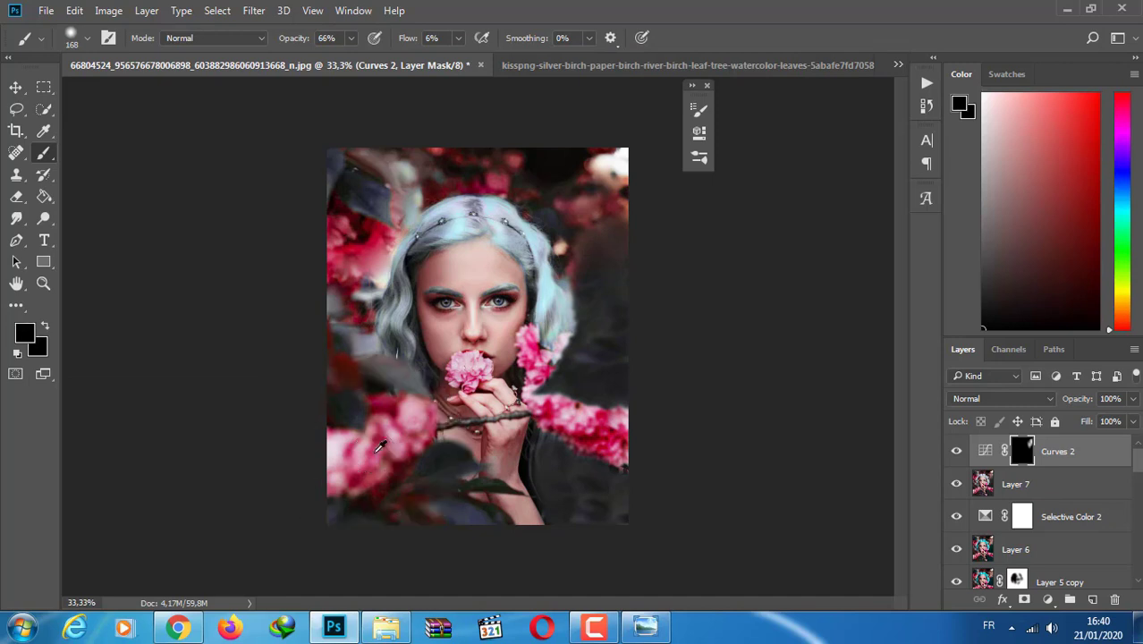
left_click(15, 177)
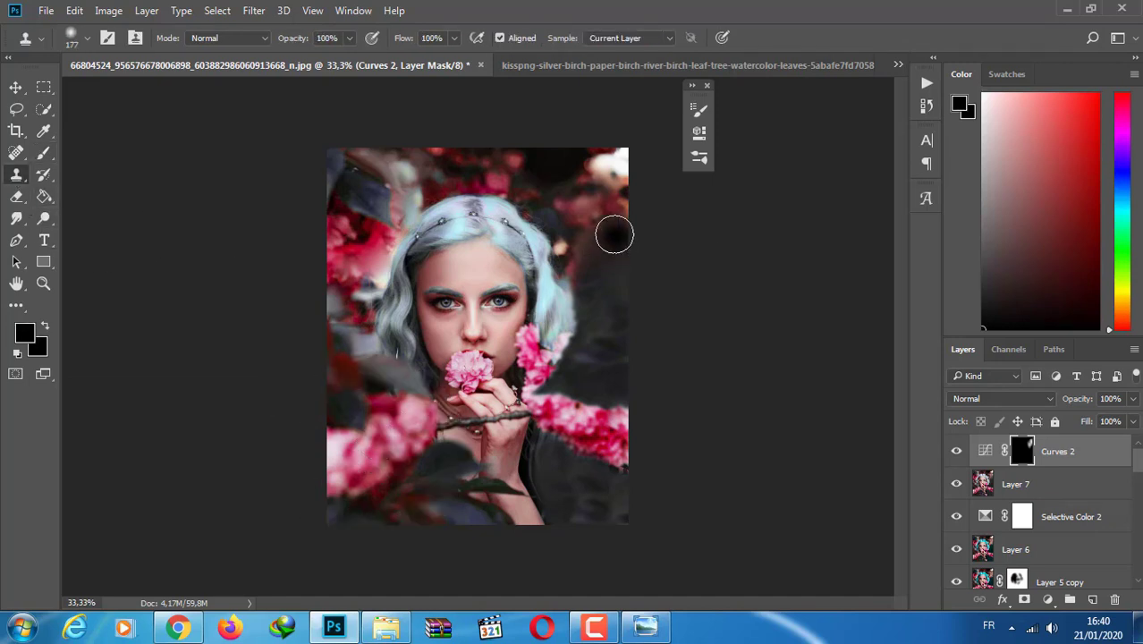
left_click_drag(577, 224, 579, 288)
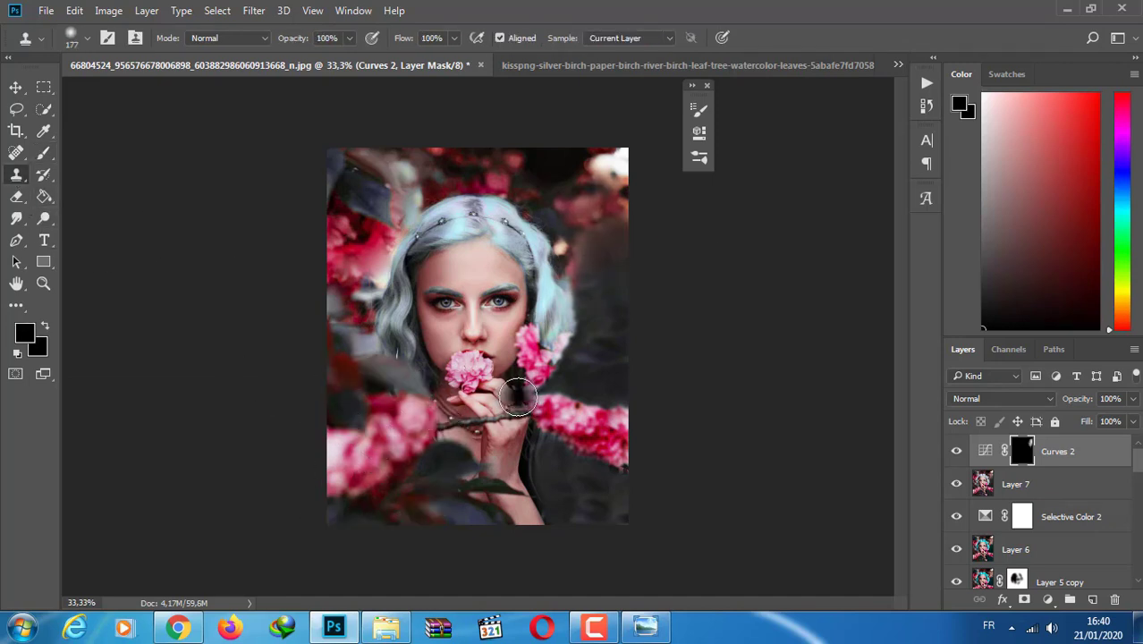
left_click(44, 153)
left_click_drag(622, 242, 599, 235)
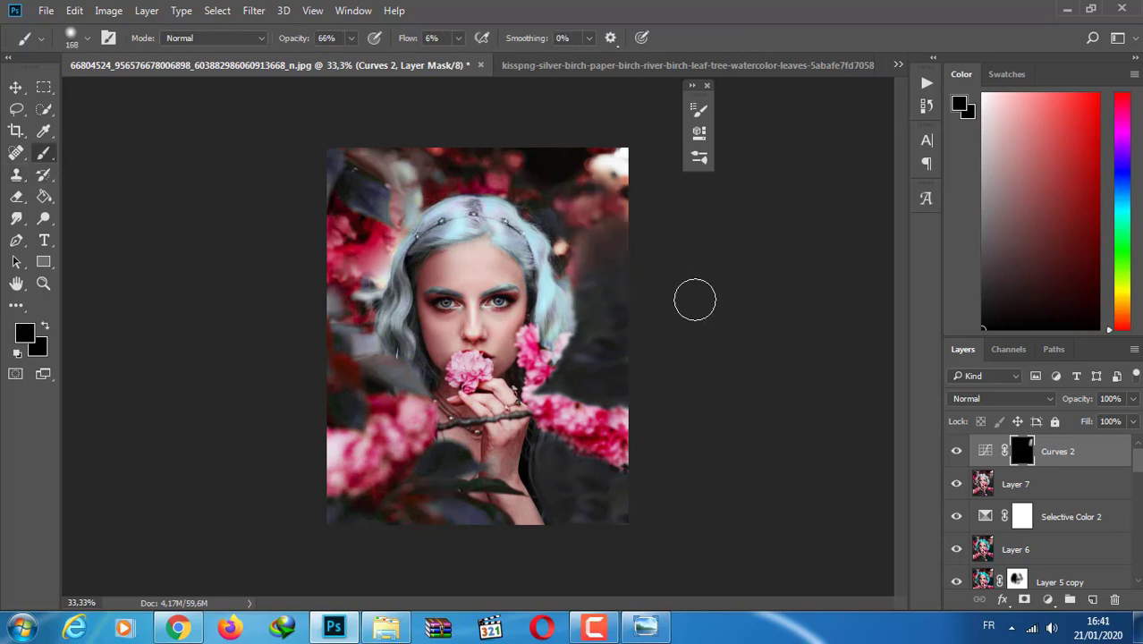
key("ctrl+alt+shift+e")
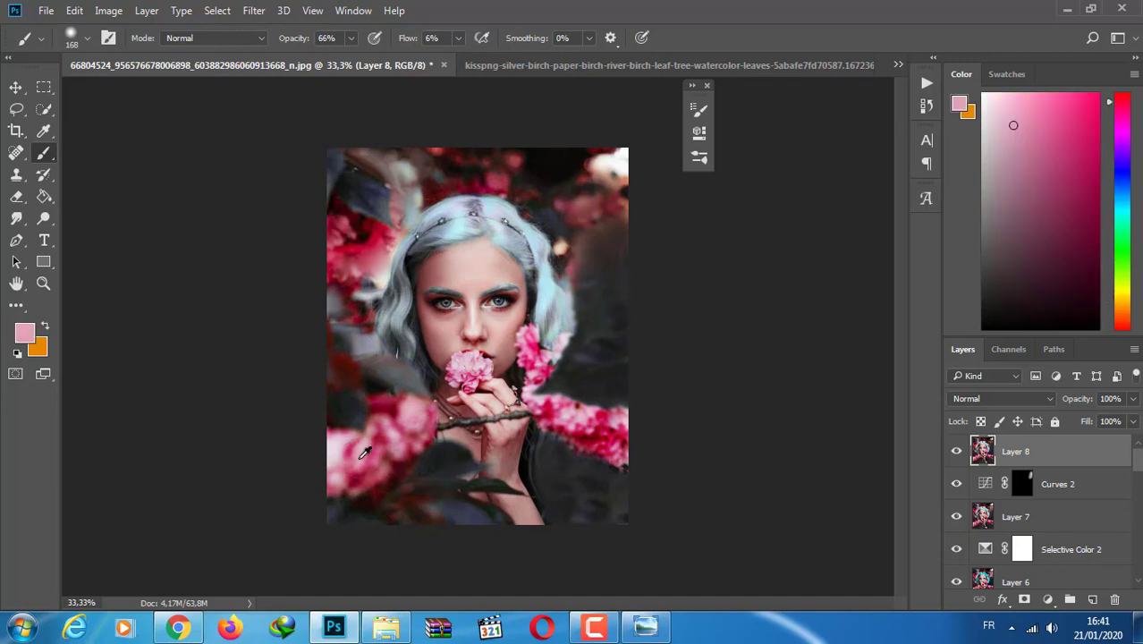
Clone pink flower texture from the lower left into the top-right corner
left_click(358, 458, "alt")
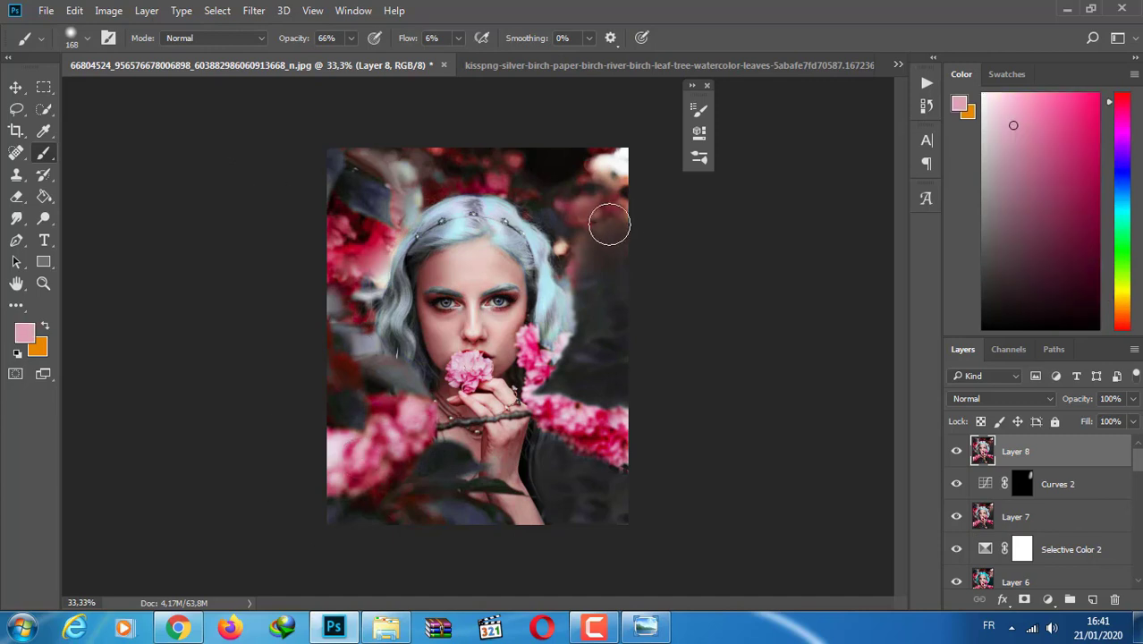
left_click(16, 175)
left_click(373, 453, "alt")
left_click_drag(590, 214, 624, 179)
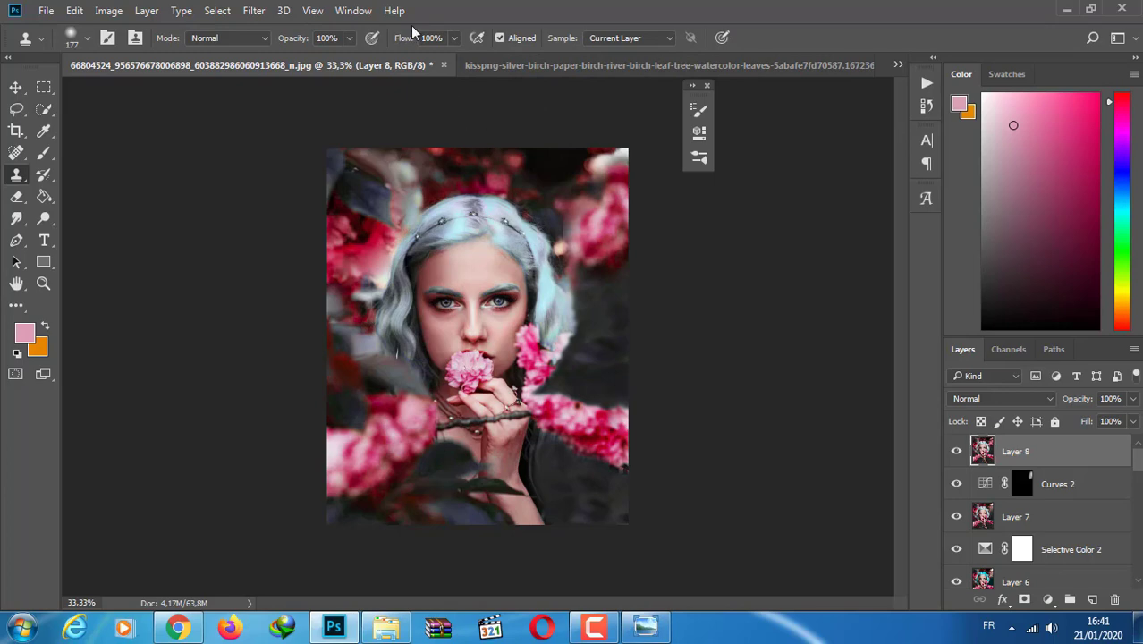
In the Camera Raw Filter, set Exposure to -0,05 and Contrast to +10
left_click(253, 9)
left_click(277, 30)
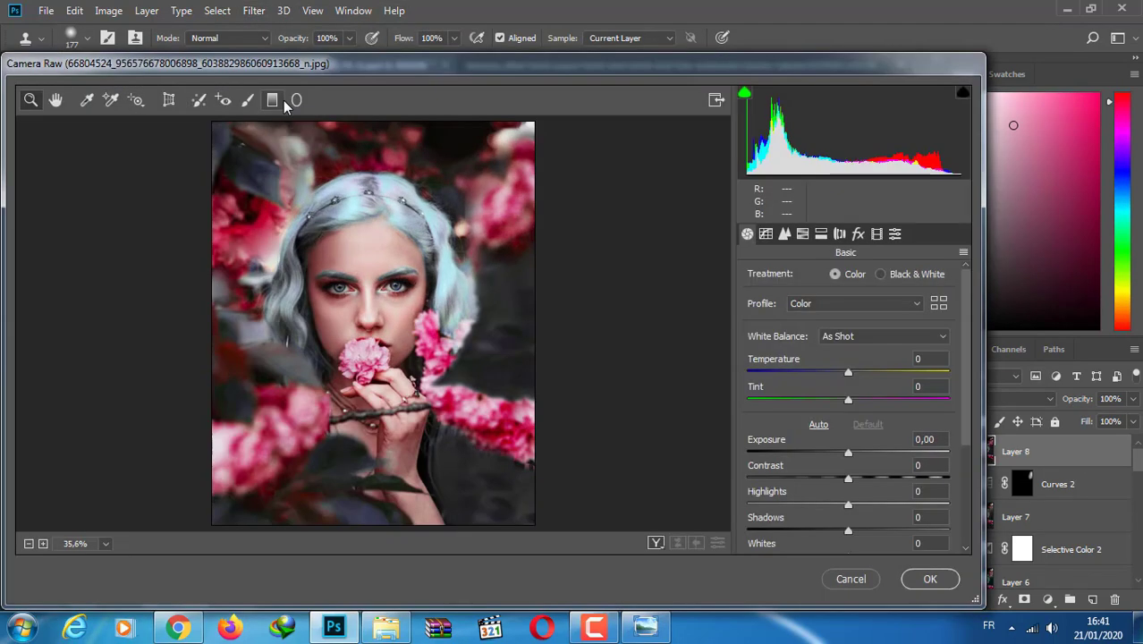
left_click_drag(848, 453, 847, 455)
scroll(849, 429, "down", 2)
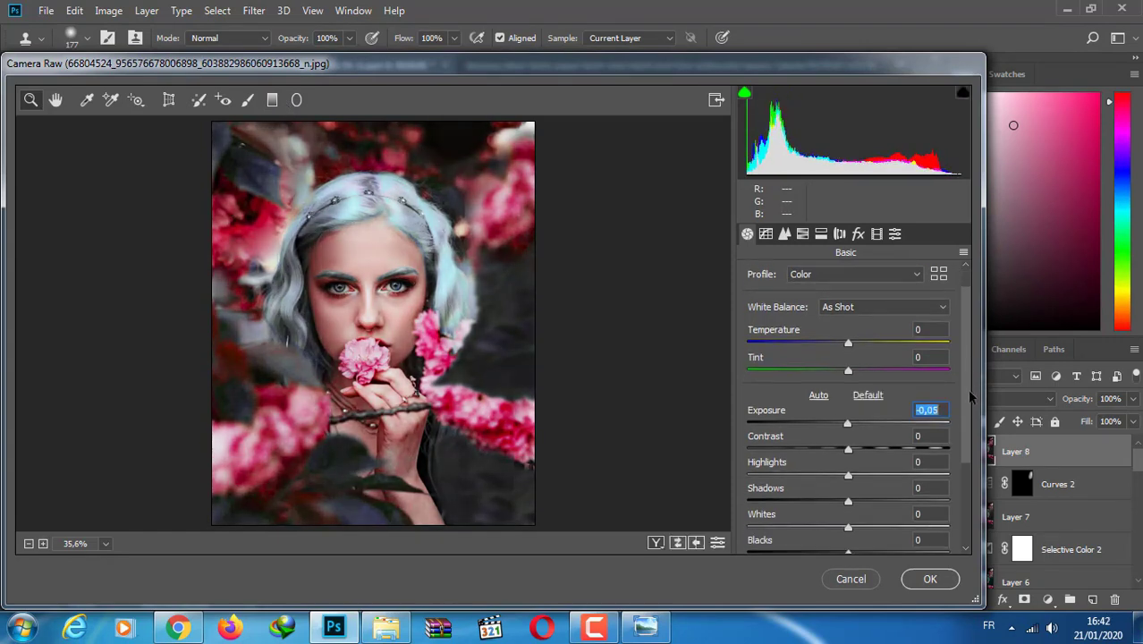
left_click_drag(850, 445, 874, 444)
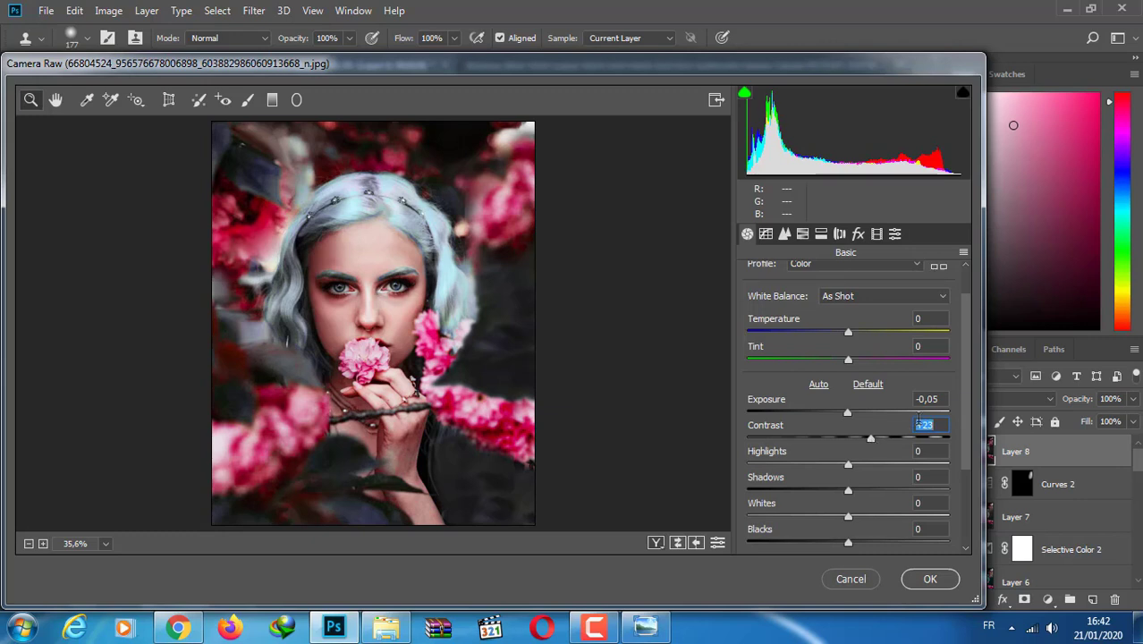
left_click_drag(870, 444, 837, 462)
Set Clarity to -7, lower Dehaze slightly, and add a negative Post Crop Vignetting amount
scroll(850, 456, "down", 4)
scroll(847, 464, "down", 2)
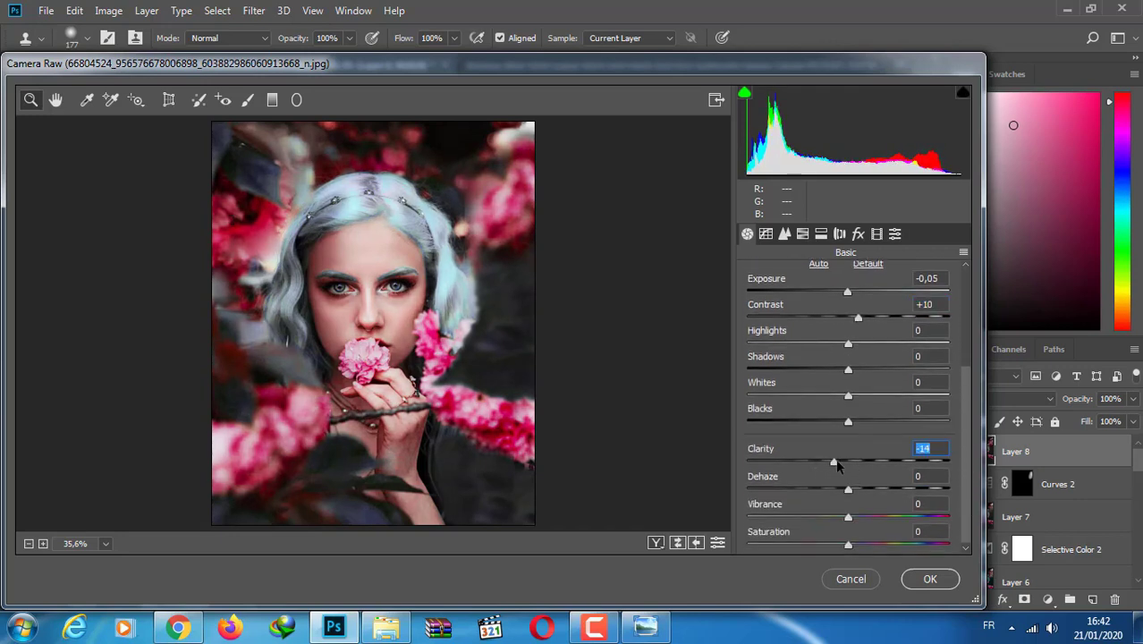
scroll(965, 497, "down", 1)
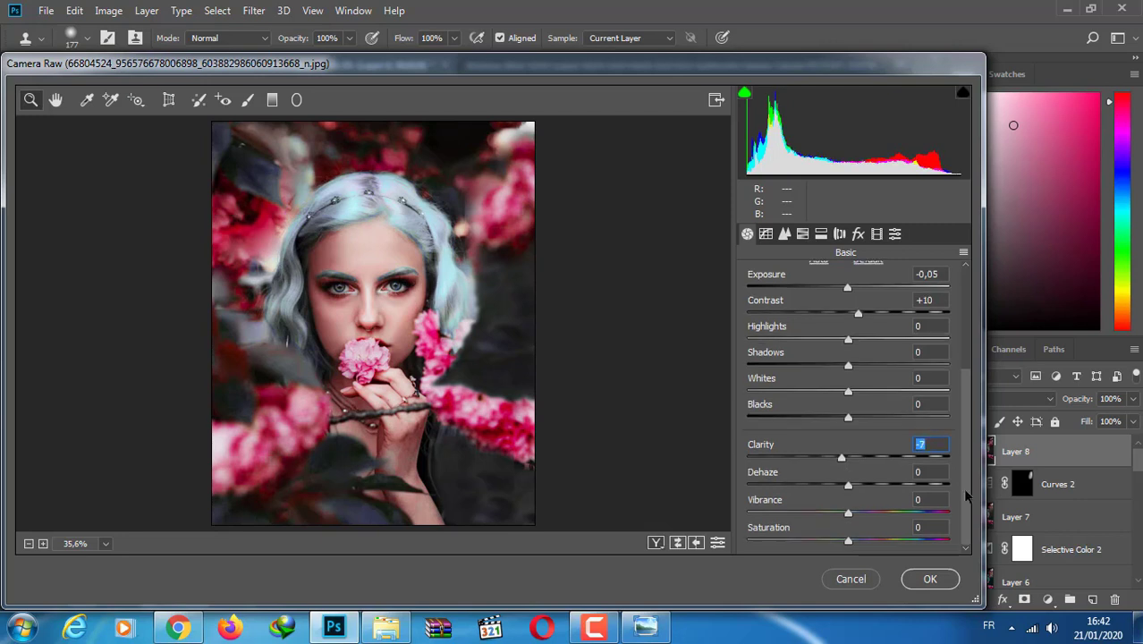
left_click_drag(849, 486, 842, 486)
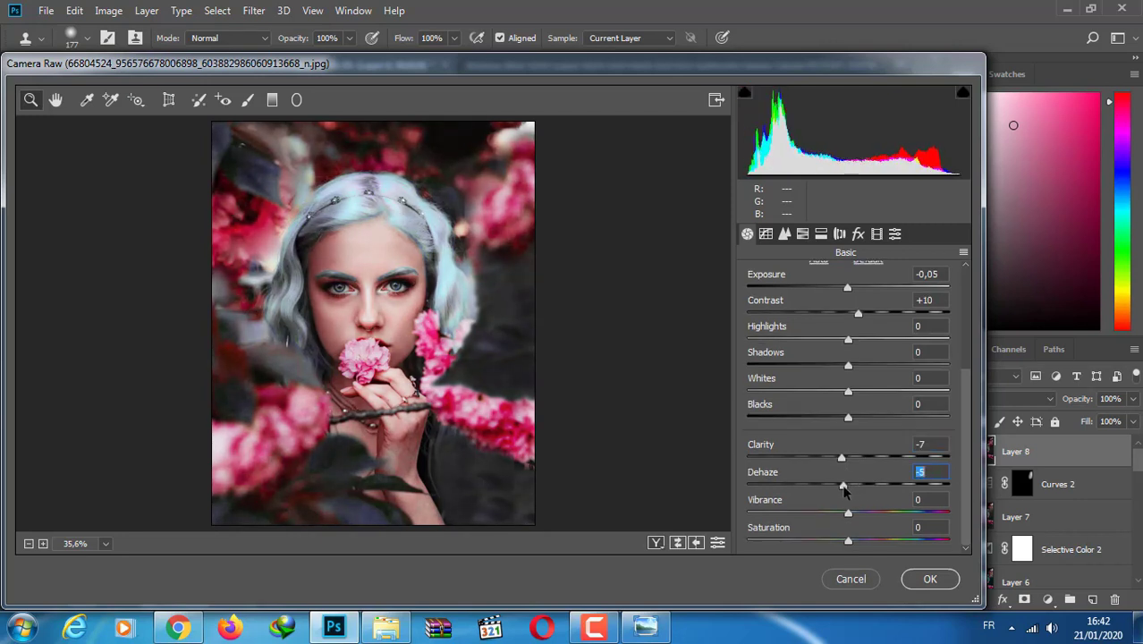
scroll(895, 473, "up", 2)
left_click(876, 234)
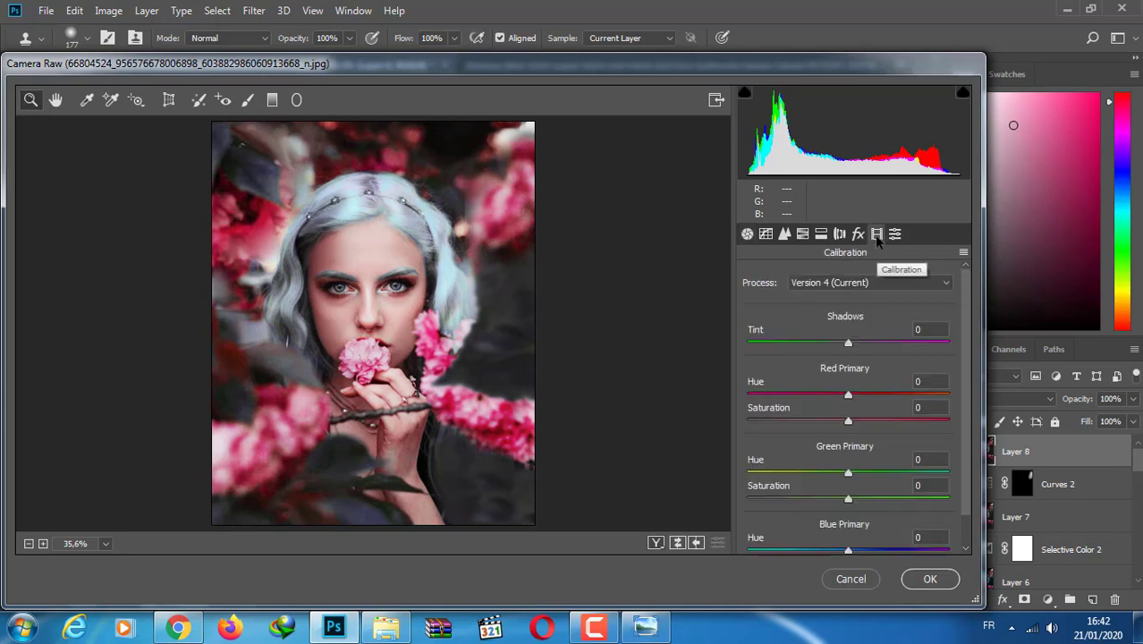
left_click(857, 233)
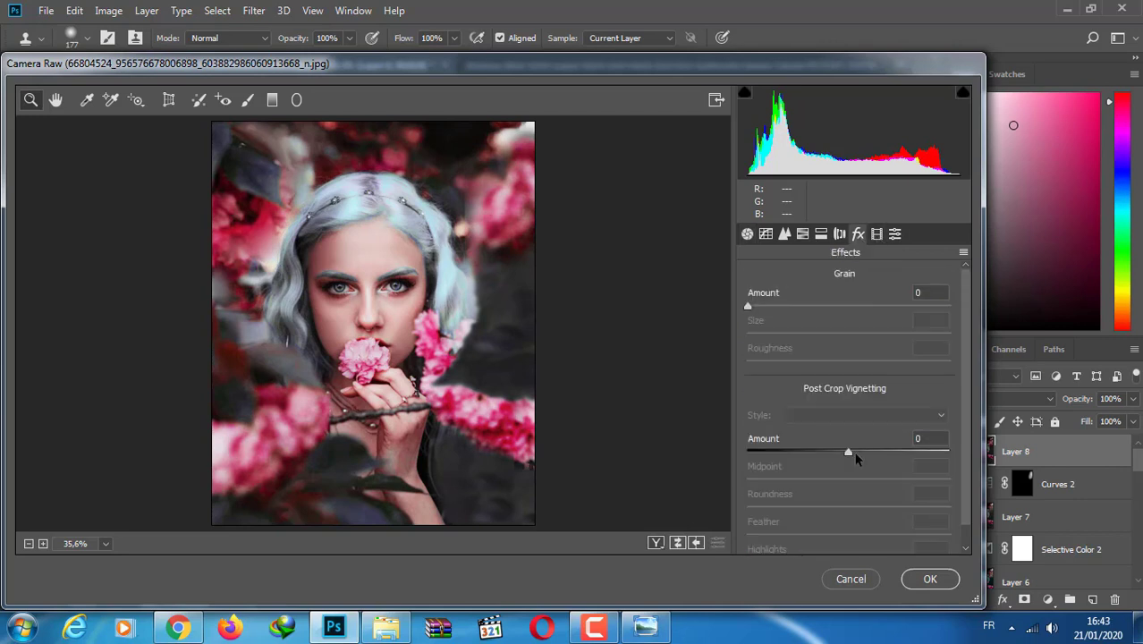
left_click_drag(848, 452, 819, 453)
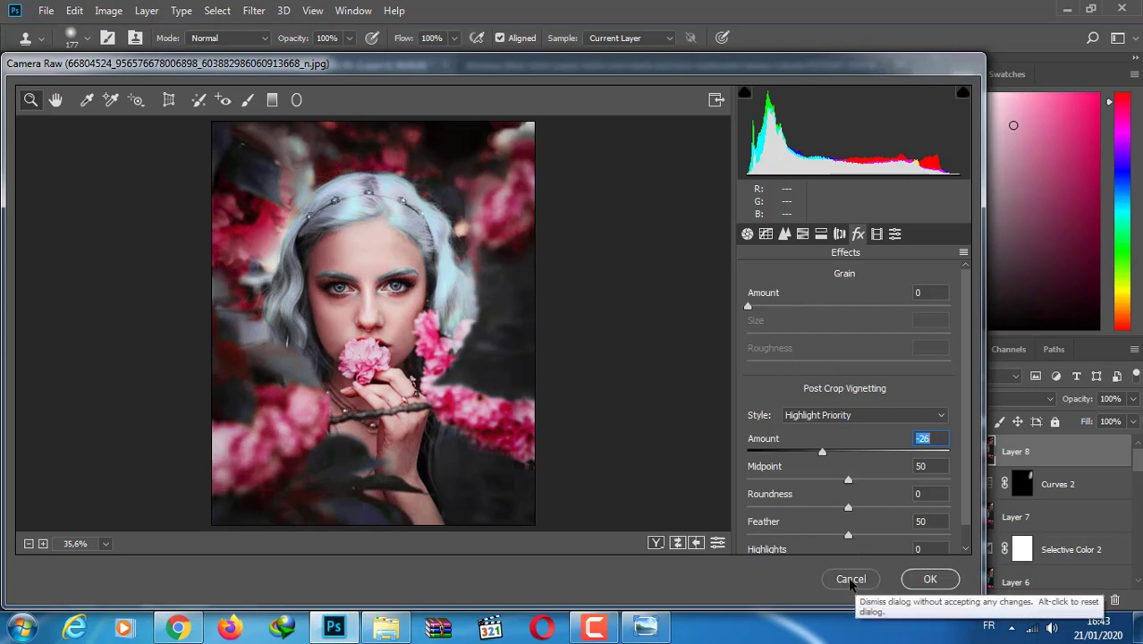
Apply the Camera Raw settings and group the lower layers into Group 2
left_click(915, 579)
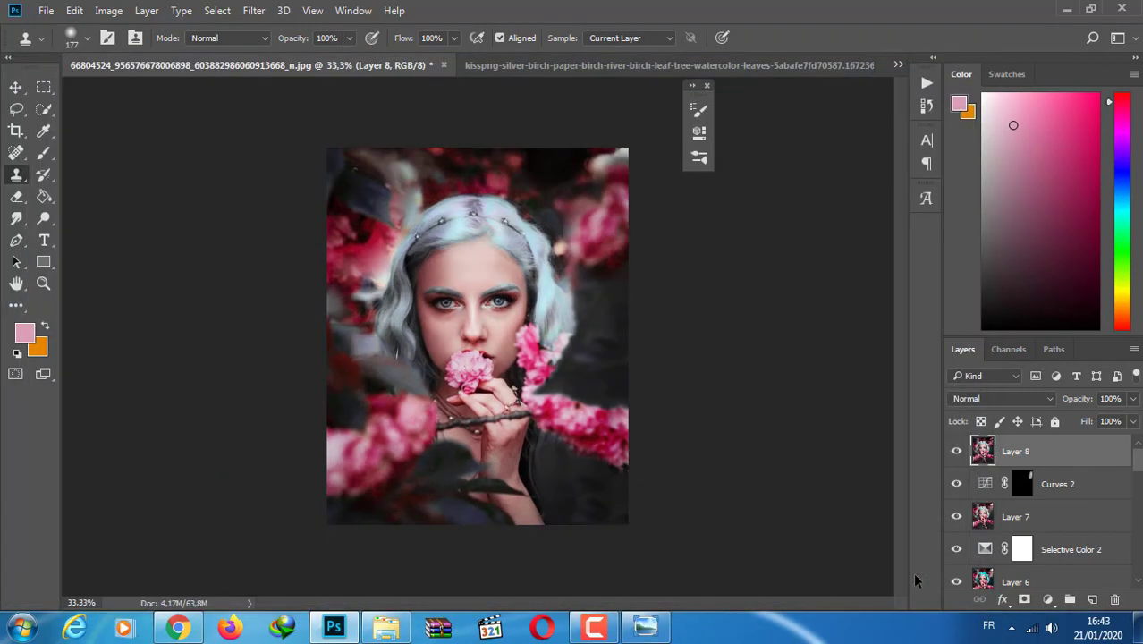
left_click(1066, 486)
scroll(1066, 485, "down", 2)
left_click(1076, 571, "shift")
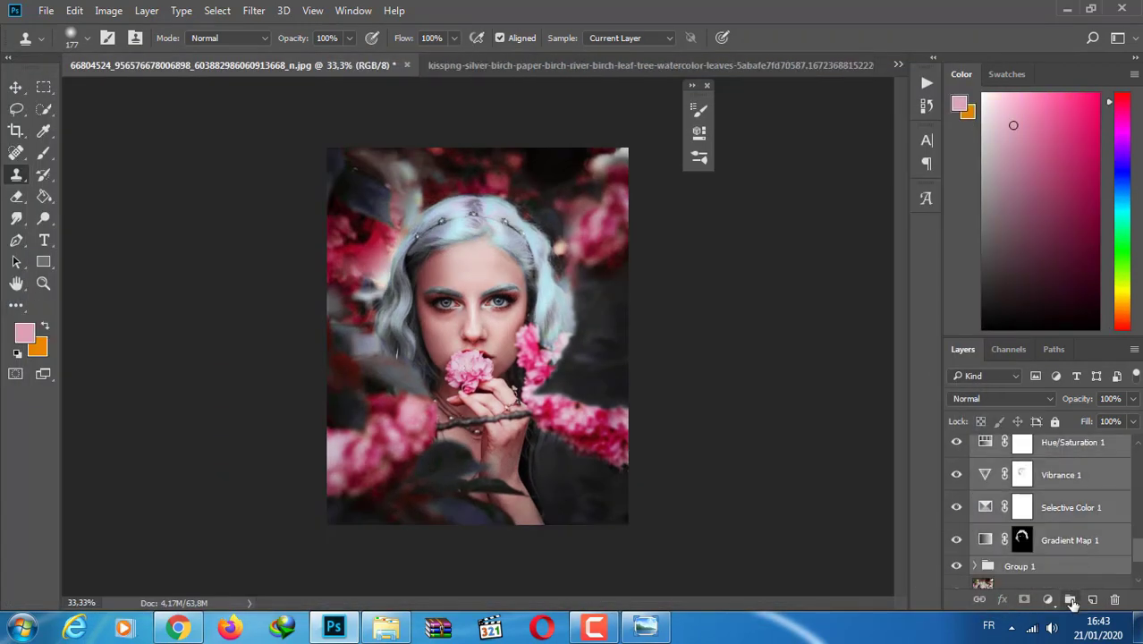
left_click(1070, 599)
Hide Layer 0 copy, compare Layer 8 on and off, and select Layer 8
left_click(956, 536)
left_click(956, 451)
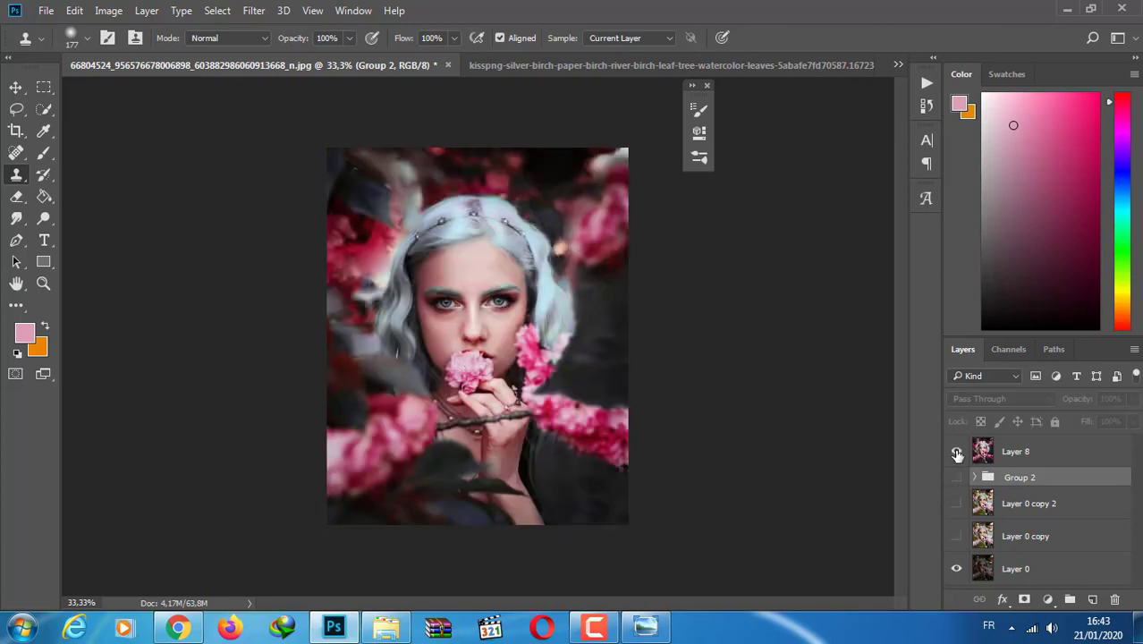
left_click(956, 451)
left_click(975, 450)
Add Layer 9 filled with 50% gray and set its blend mode to Overlay
left_click(1091, 599)
key("shift+BackSpace")
key("Return")
left_click(984, 398)
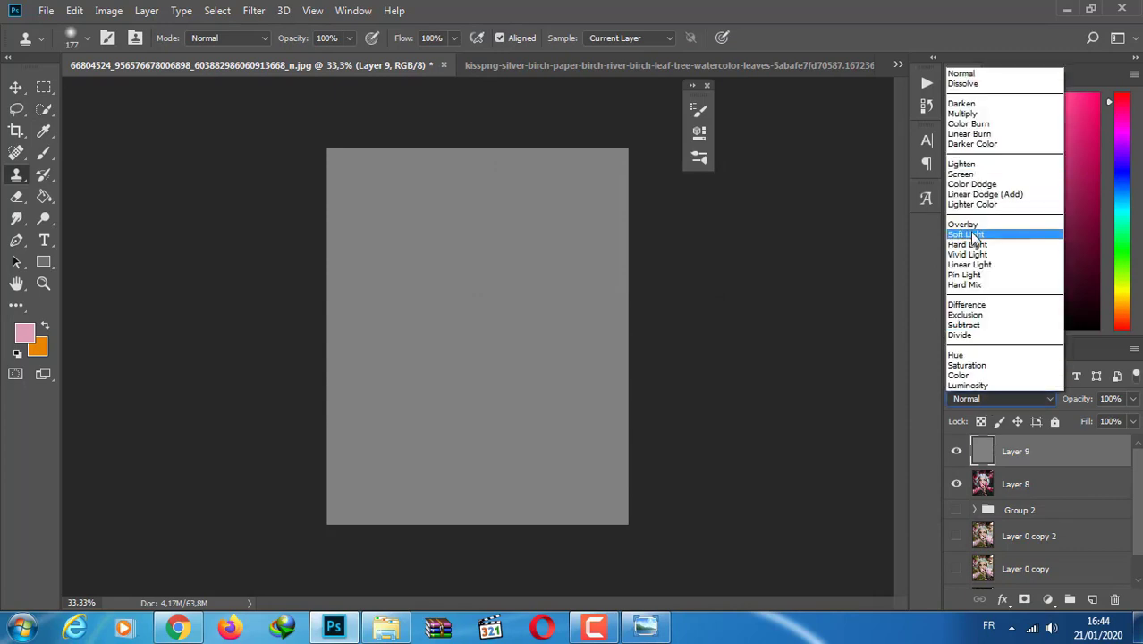
left_click(969, 228)
key("ctrl+plus")
key("ctrl+plus")
Select the Burn Tool with a 50 px brush
scroll(867, 192, "up", 2)
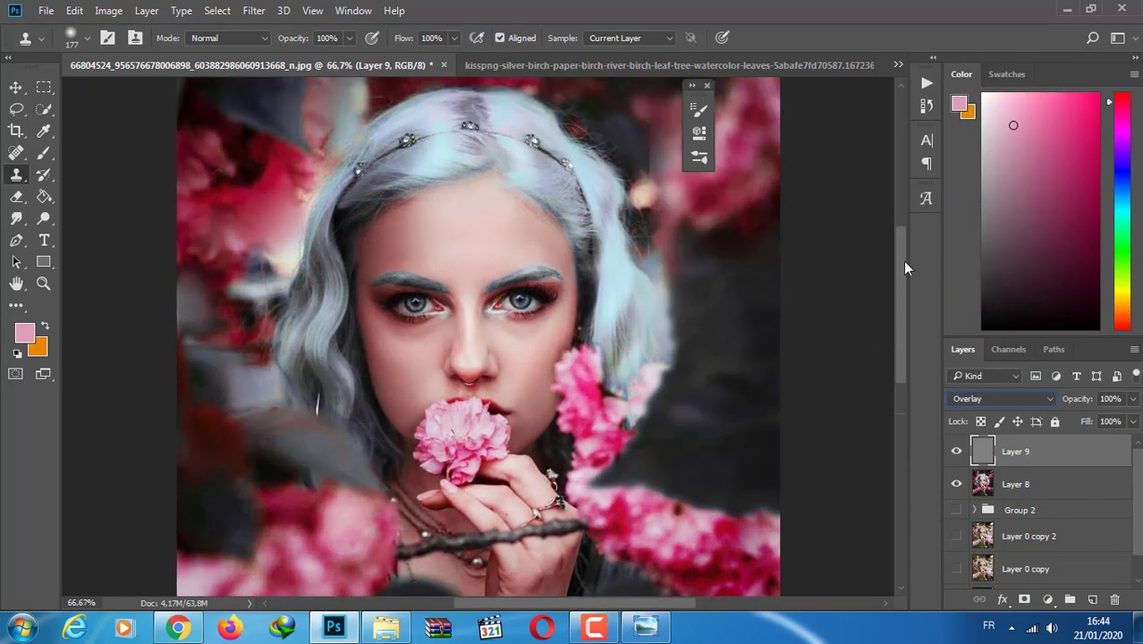
left_click(44, 218)
left_click(104, 234)
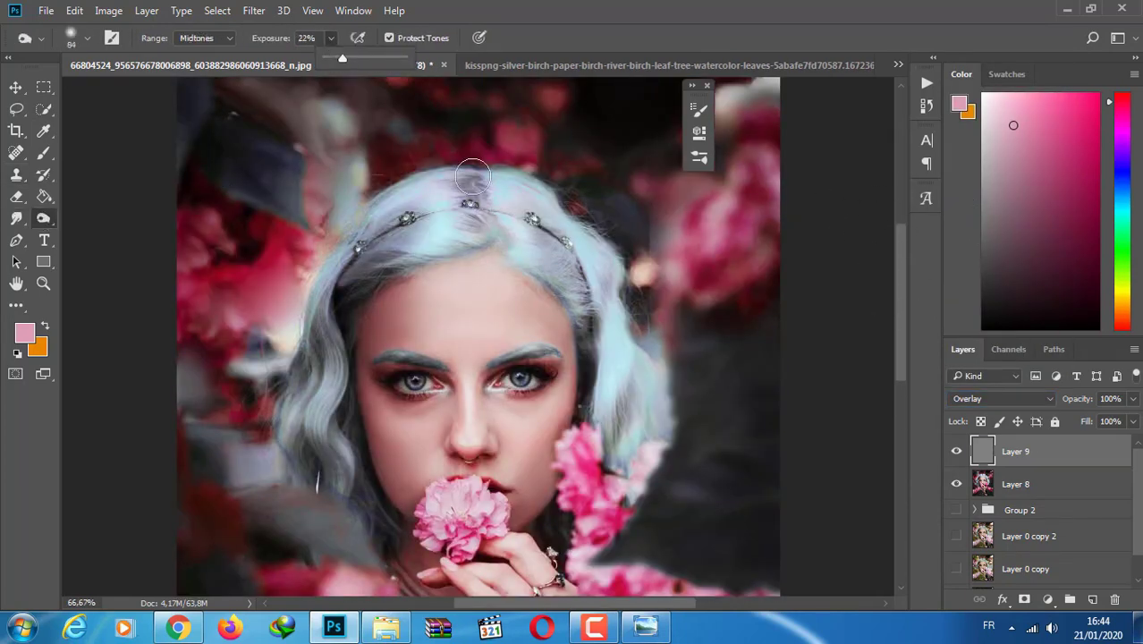
left_click(91, 41)
left_click(120, 85)
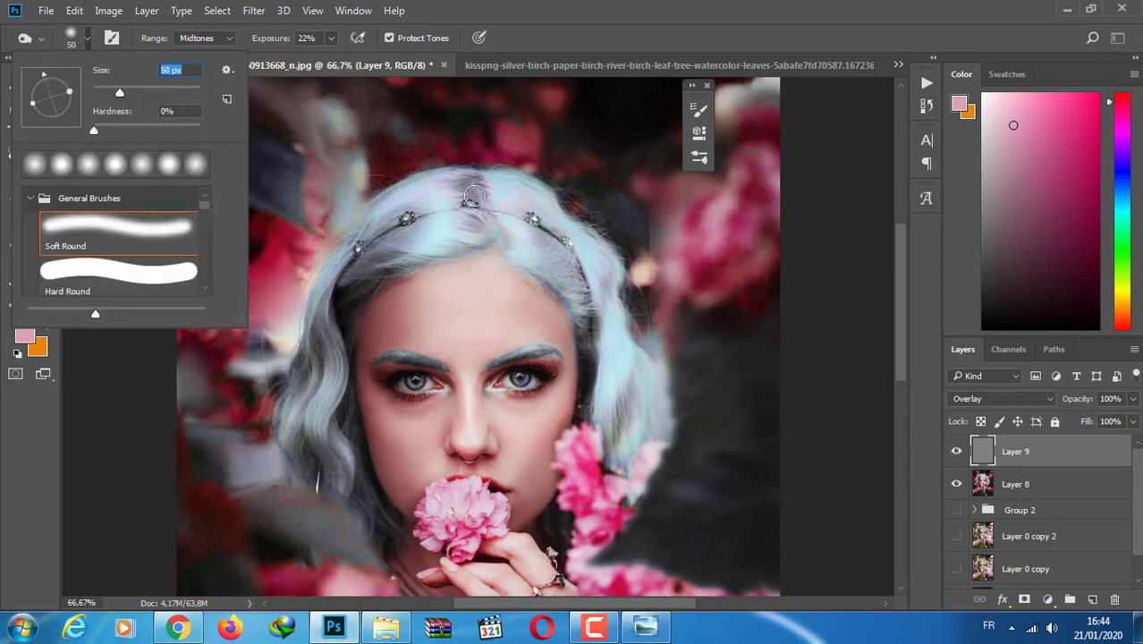
left_click(474, 196)
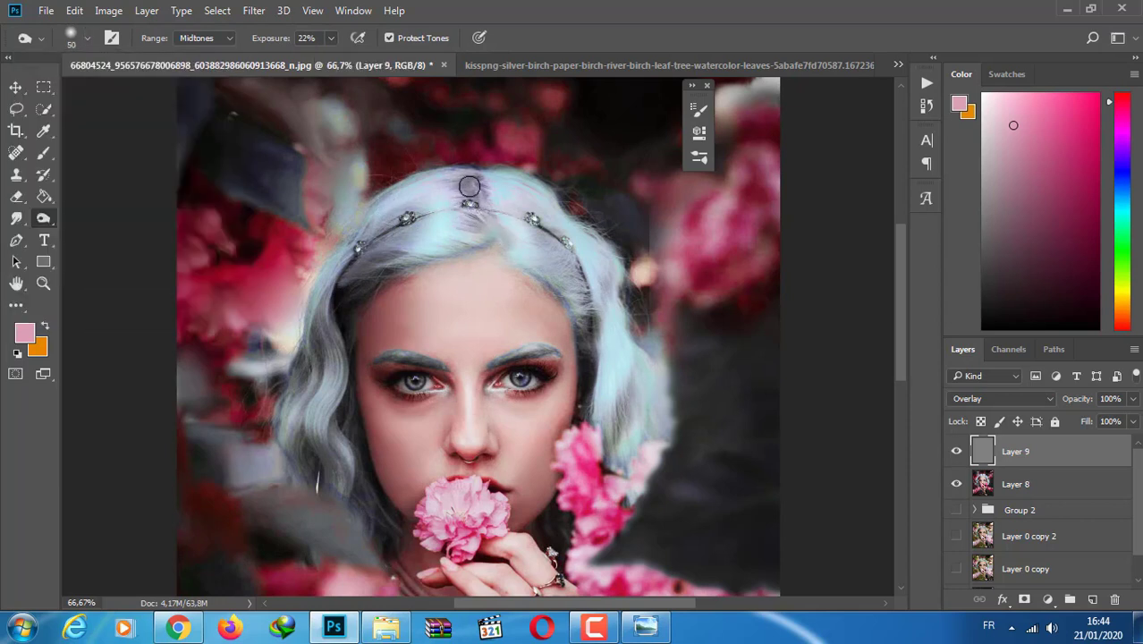
Burn the hair at the parting, the right side and both sides of the headband on Layer 9
mouse_move(469, 186)
left_mouse_down()
mouse_move(607, 312)
mouse_move(602, 266)
mouse_move(537, 218)
mouse_move(577, 290)
left_mouse_up()
mouse_move(620, 373)
left_mouse_down()
mouse_move(652, 373)
mouse_move(617, 428)
left_mouse_up()
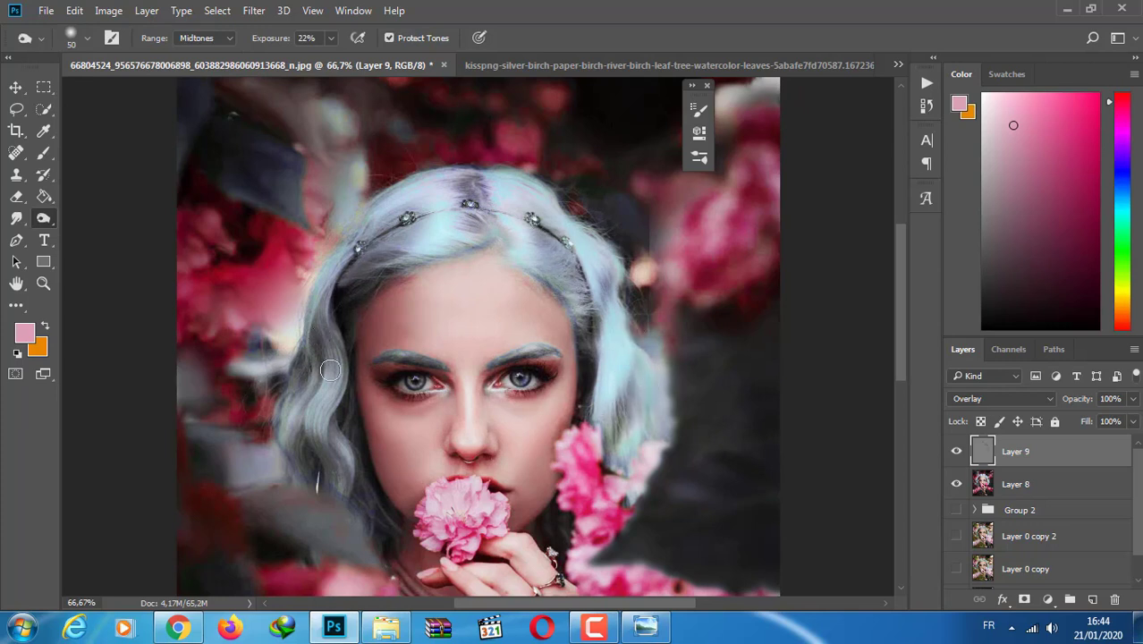
left_click_drag(416, 191, 387, 210)
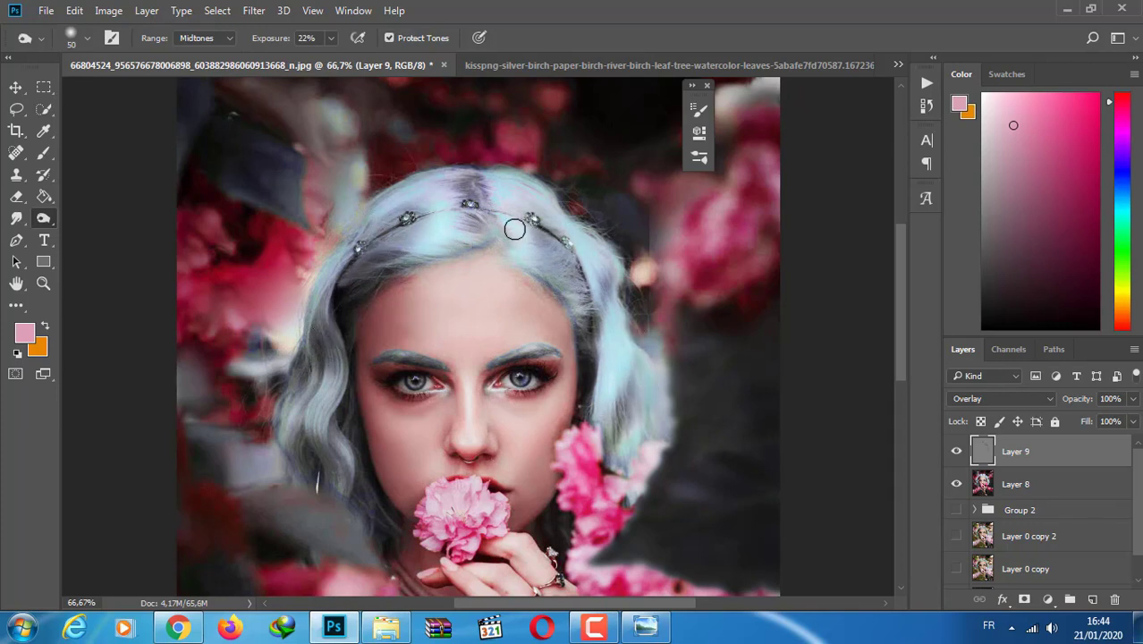
mouse_move(513, 228)
left_mouse_down()
mouse_move(530, 192)
mouse_move(573, 246)
left_mouse_up()
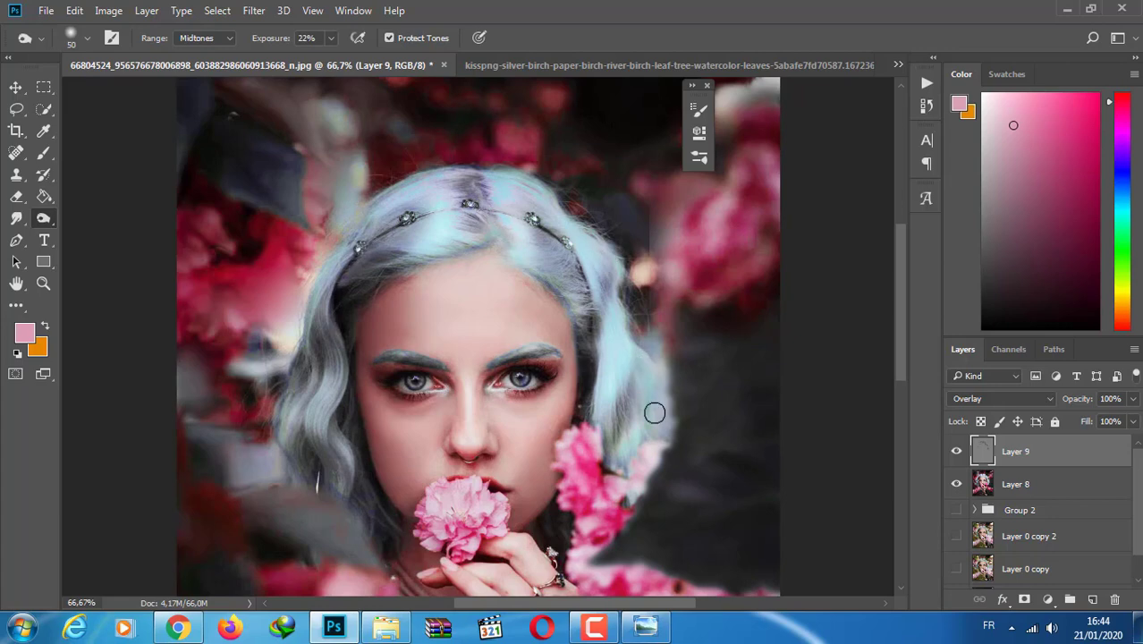
key("ctrl+minus")
key("ctrl+minus")
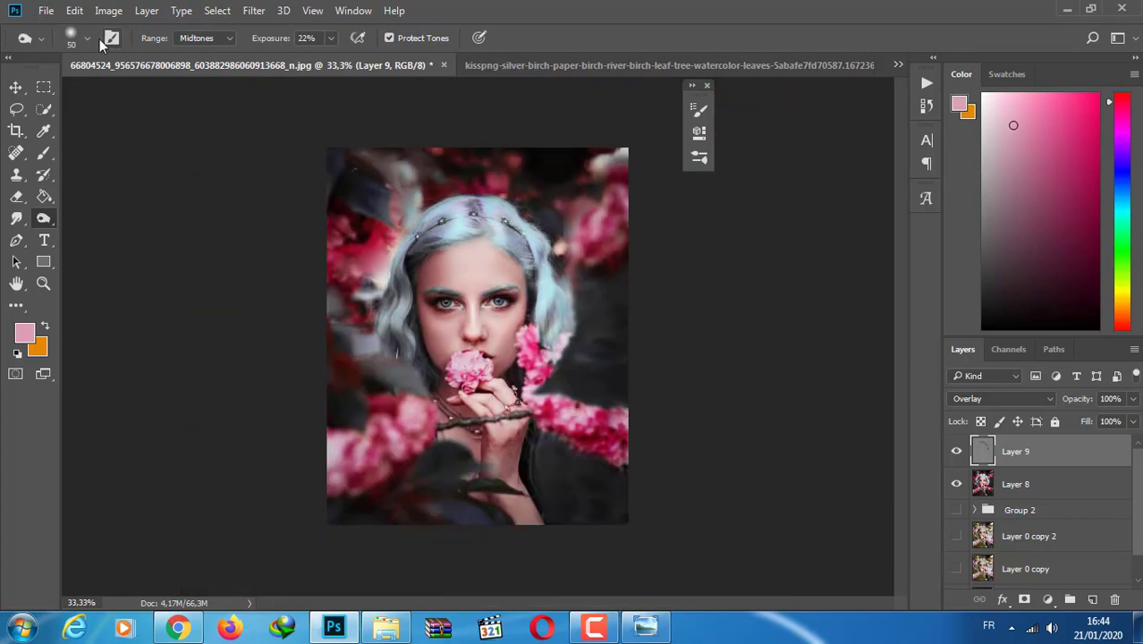
left_click(86, 39)
left_click(445, 191)
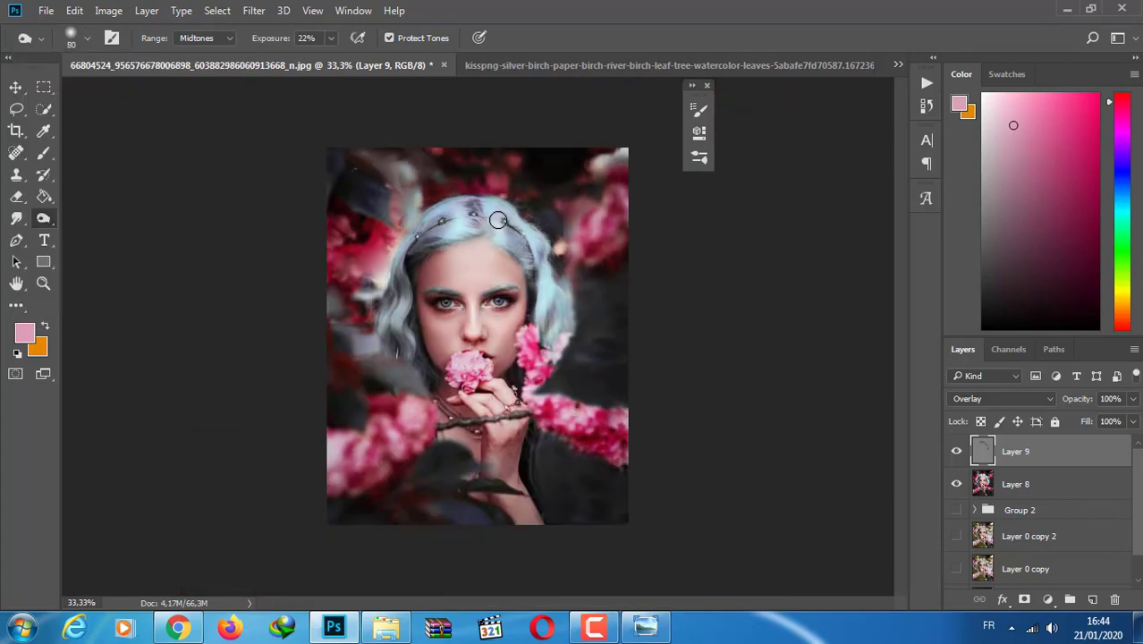
left_click(1047, 599)
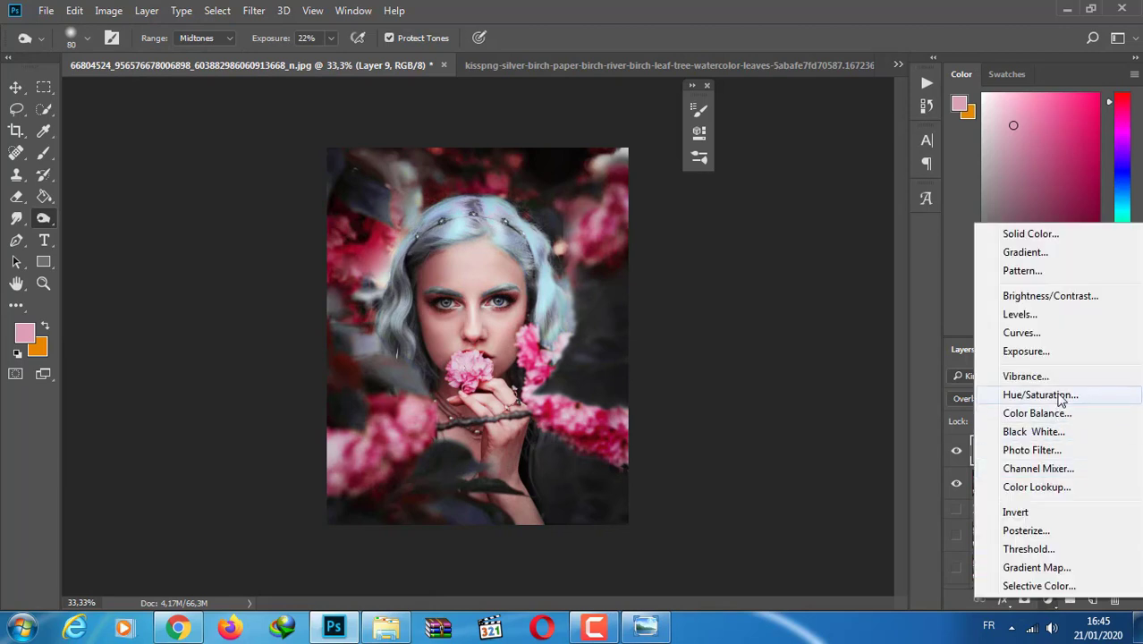
Add a Hue/Saturation layer with Cyans saturation at -100, then stamp visible into Layer 10
left_click(993, 396)
left_click_drag(624, 103, 844, 102)
left_click(757, 179)
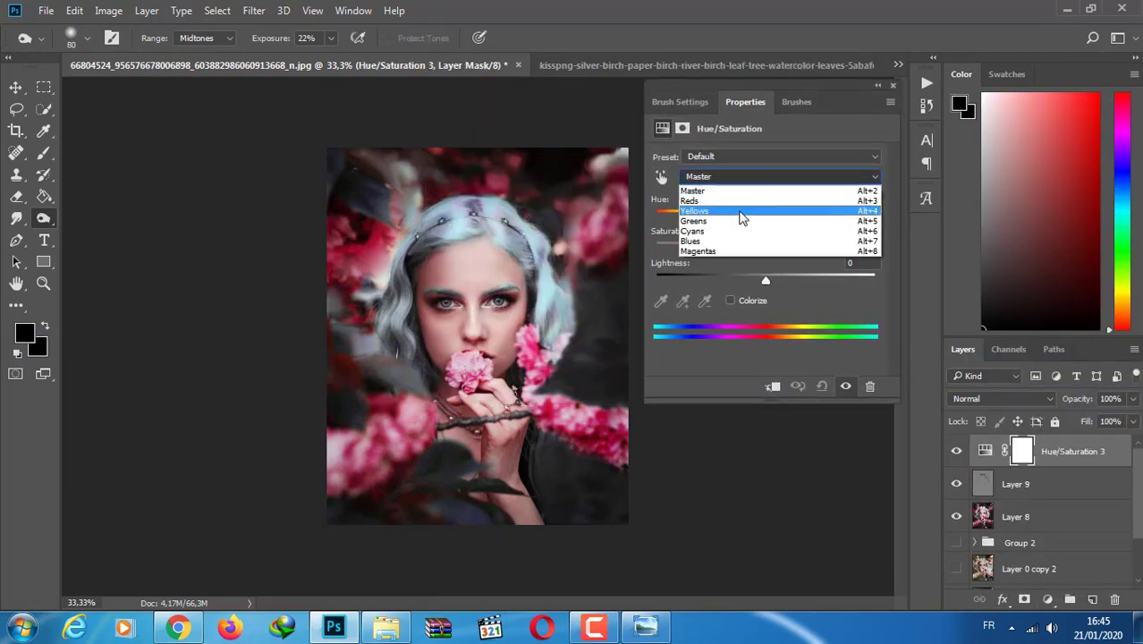
left_click(736, 228)
left_click_drag(765, 248, 654, 273)
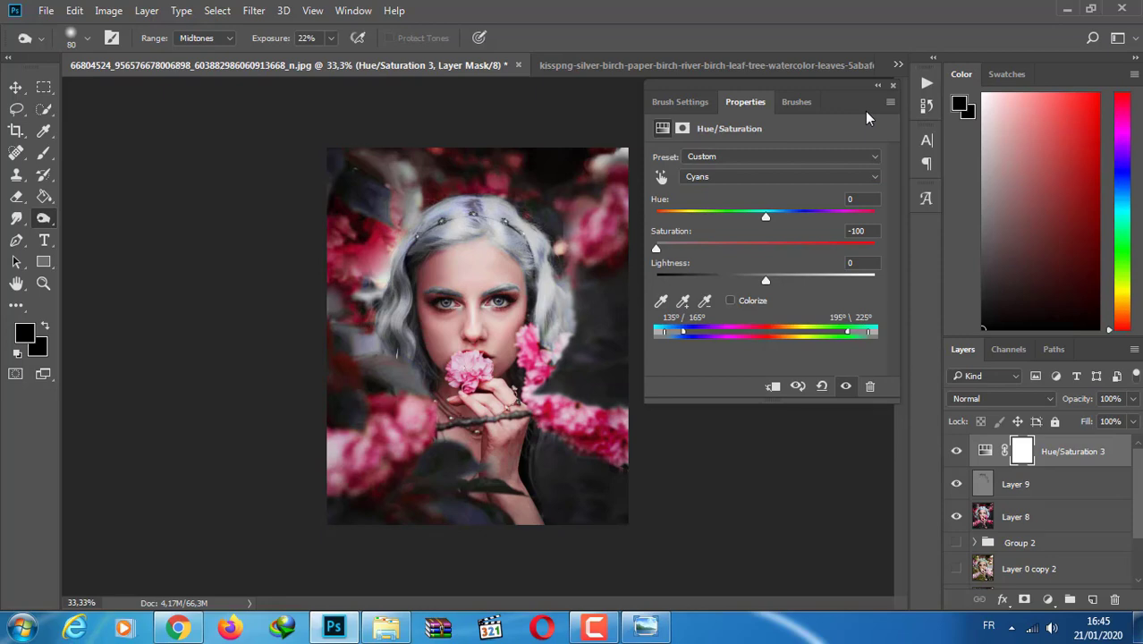
key("ctrl+shift+alt+e")
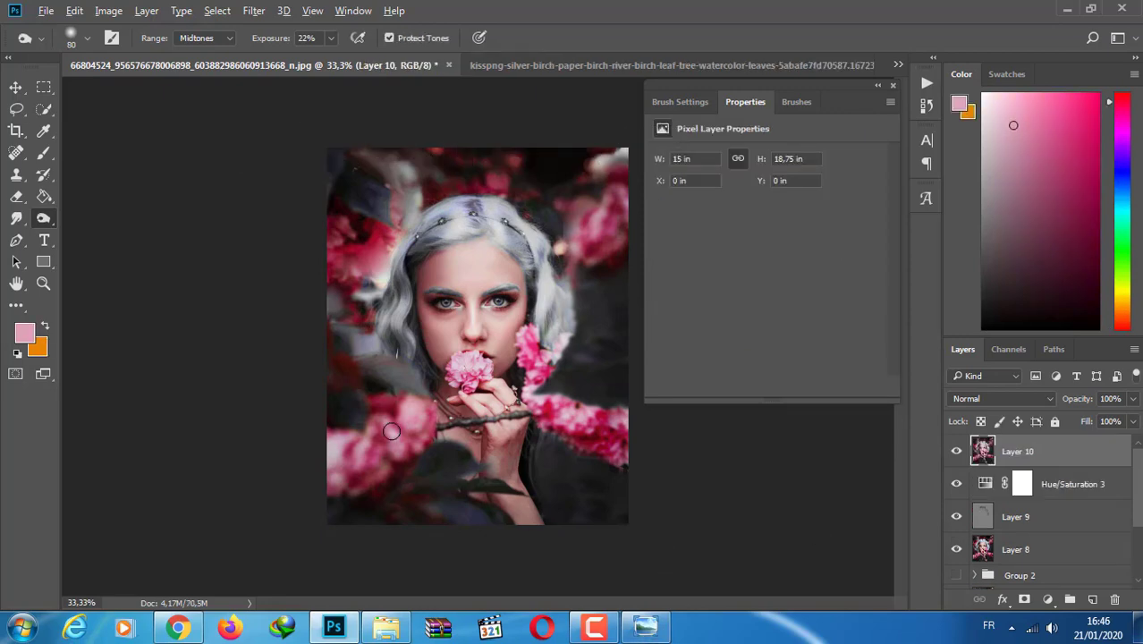
On Layer 10, clone over a dark patch and the grey streak near the top-left
key("super")
key("super")
key("s")
mouse_move(590, 304)
left_mouse_down()
mouse_move(594, 256)
mouse_move(583, 301)
mouse_move(632, 255)
mouse_move(619, 285)
left_mouse_up()
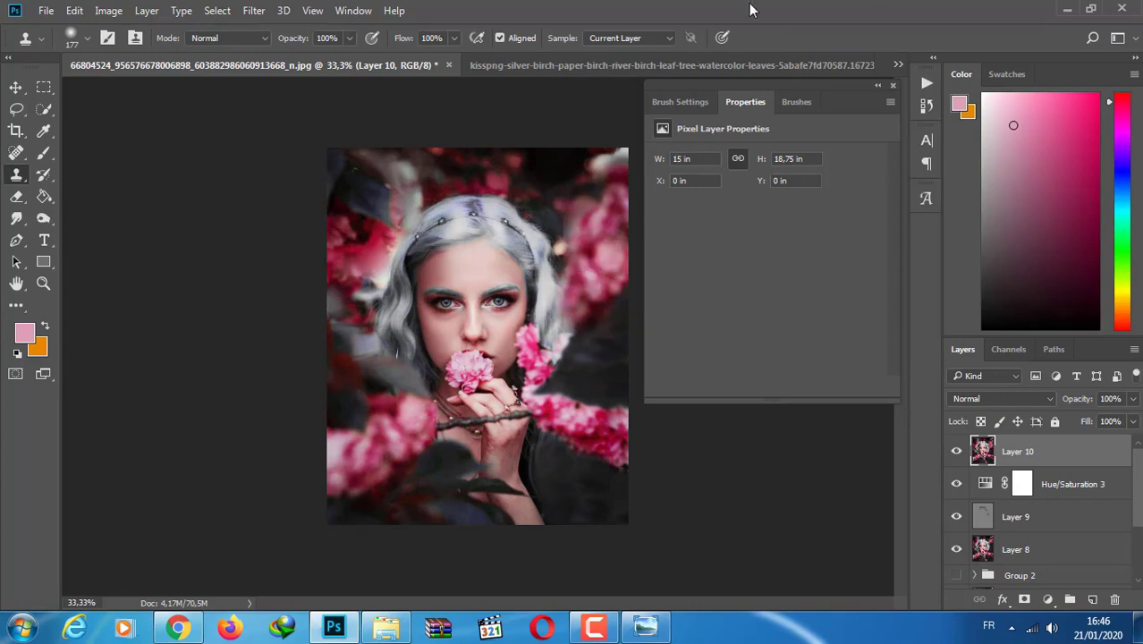
key("super")
key("super")
left_click_drag(452, 165, 377, 186)
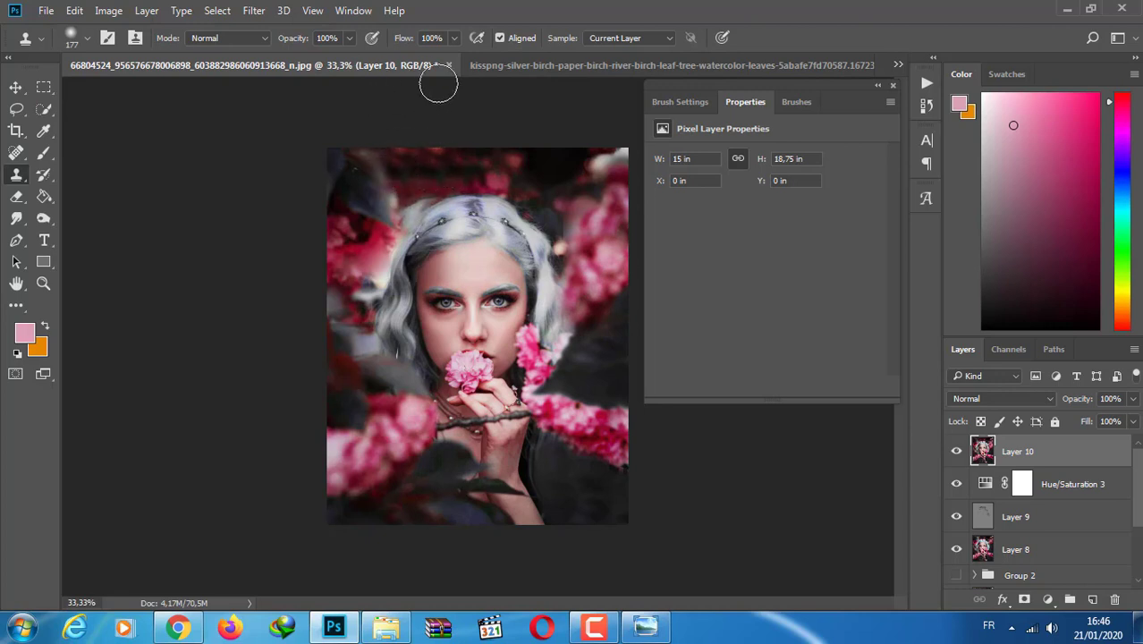
right_click(44, 153)
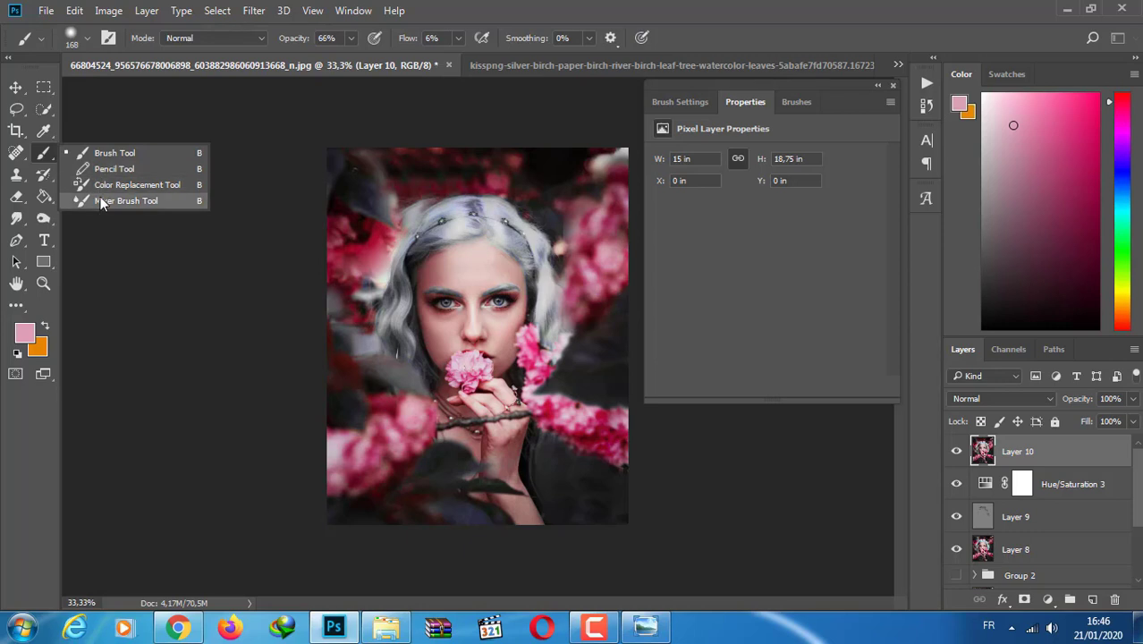
left_click(103, 201)
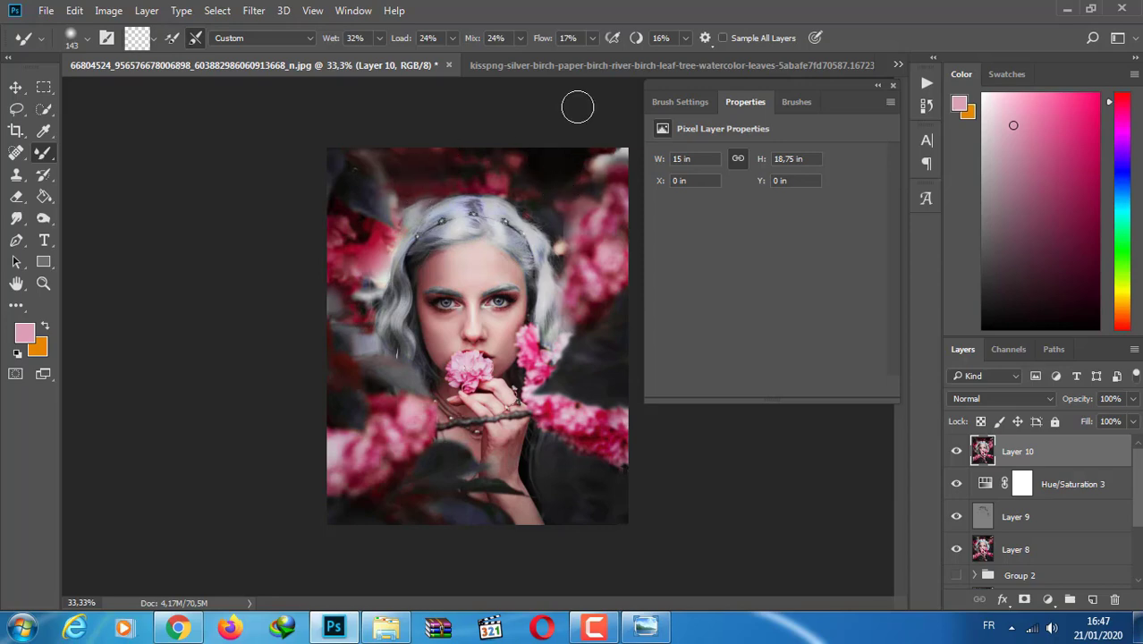
Resize the Clone Stamp brush to 42 px and clone dark backdrop above the hair
key("ctrl+plus")
key("ctrl+plus")
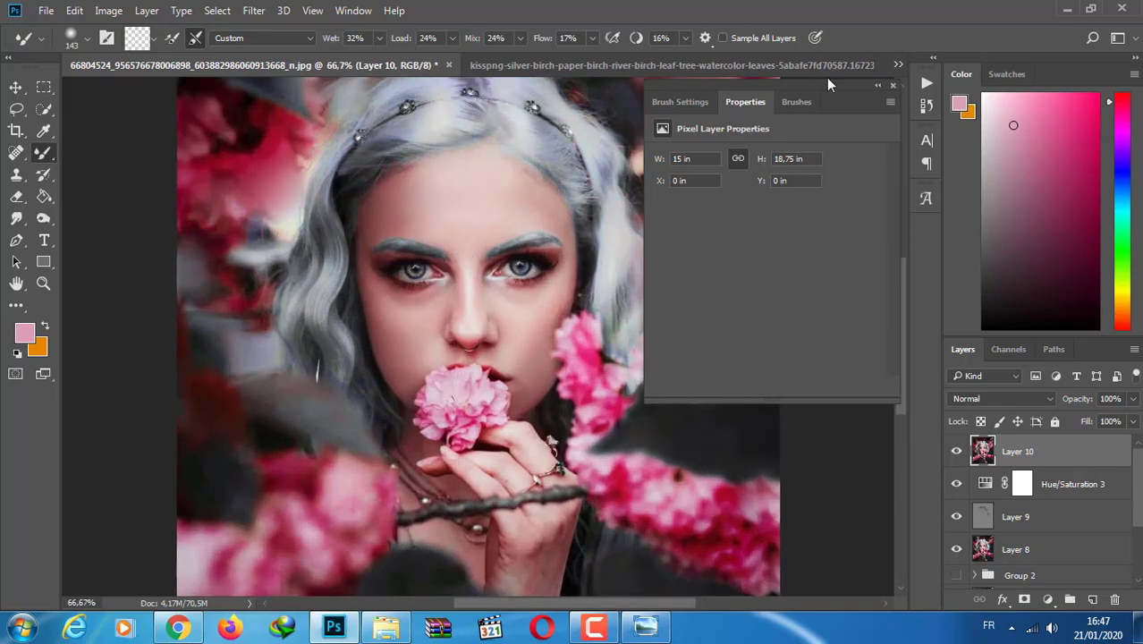
left_click(878, 85)
left_click_drag(897, 289, 906, 224)
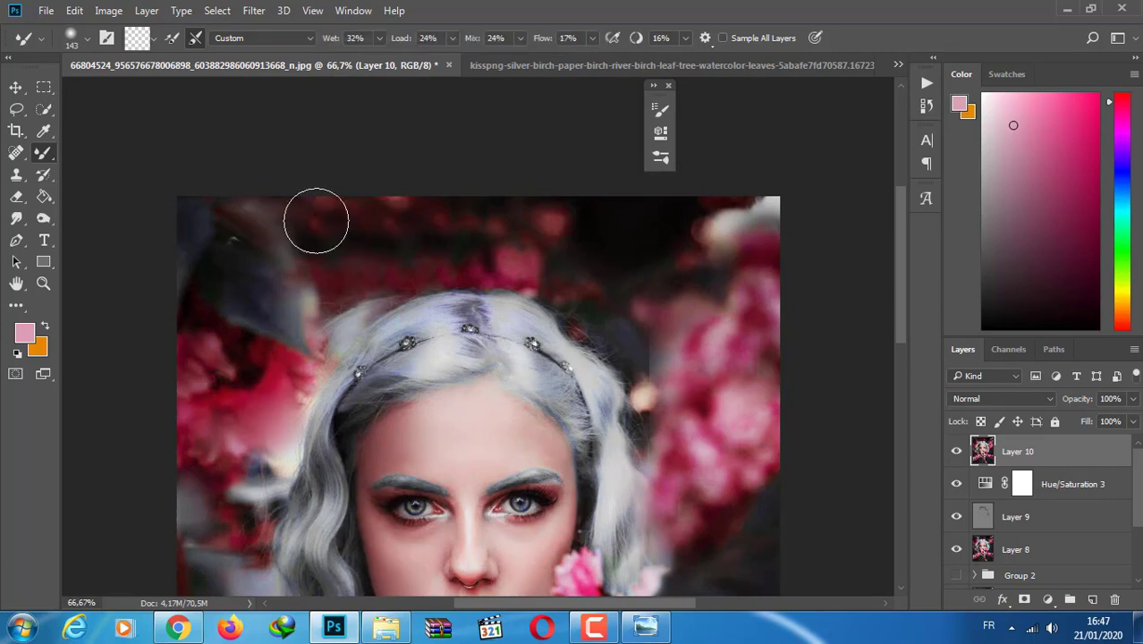
left_click(87, 37)
type("34")
key("Return")
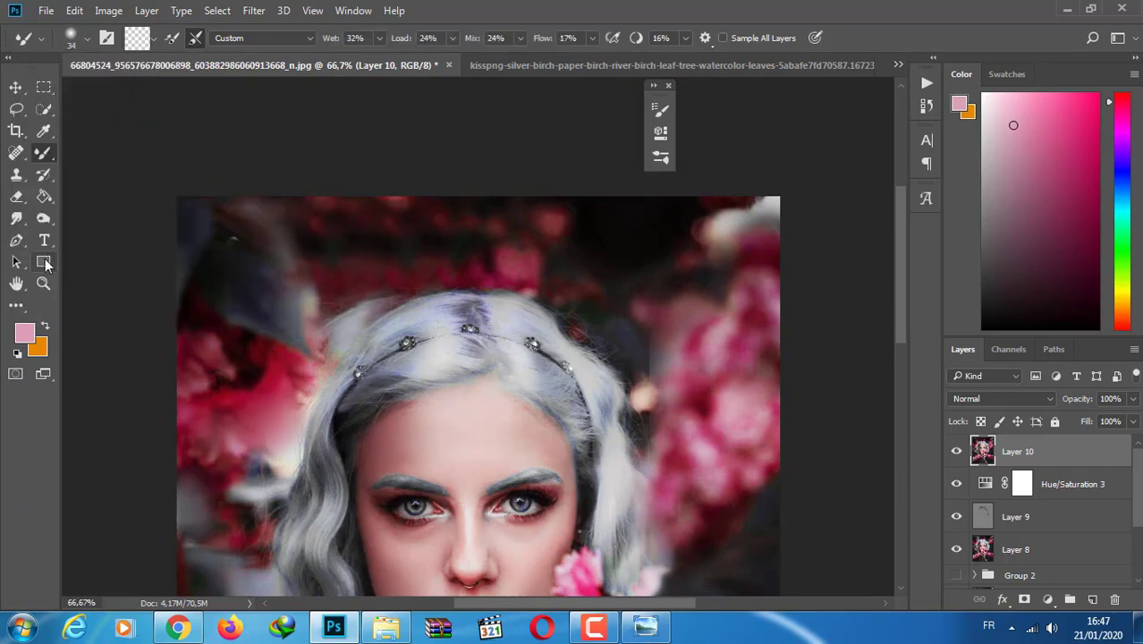
key("s")
left_click(87, 38)
key("Return")
left_click_drag(112, 83, 152, 83)
left_click(86, 38)
key("Return")
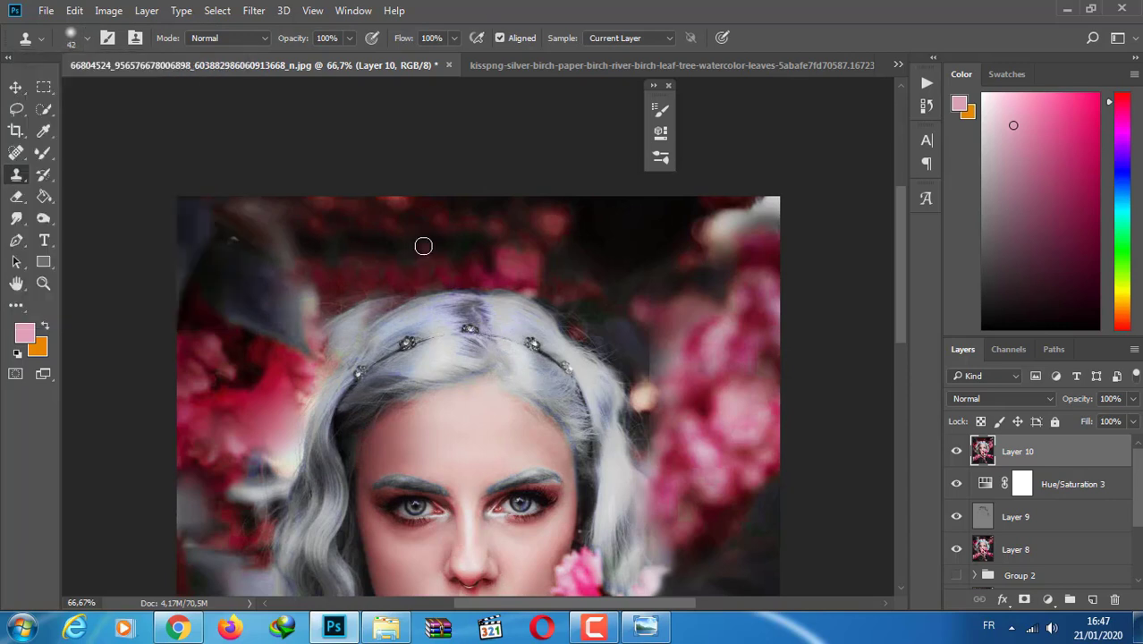
left_click_drag(391, 291, 350, 315)
Undo that stroke, then clone at 48 px and 59% opacity over the hair edge
left_click(89, 37)
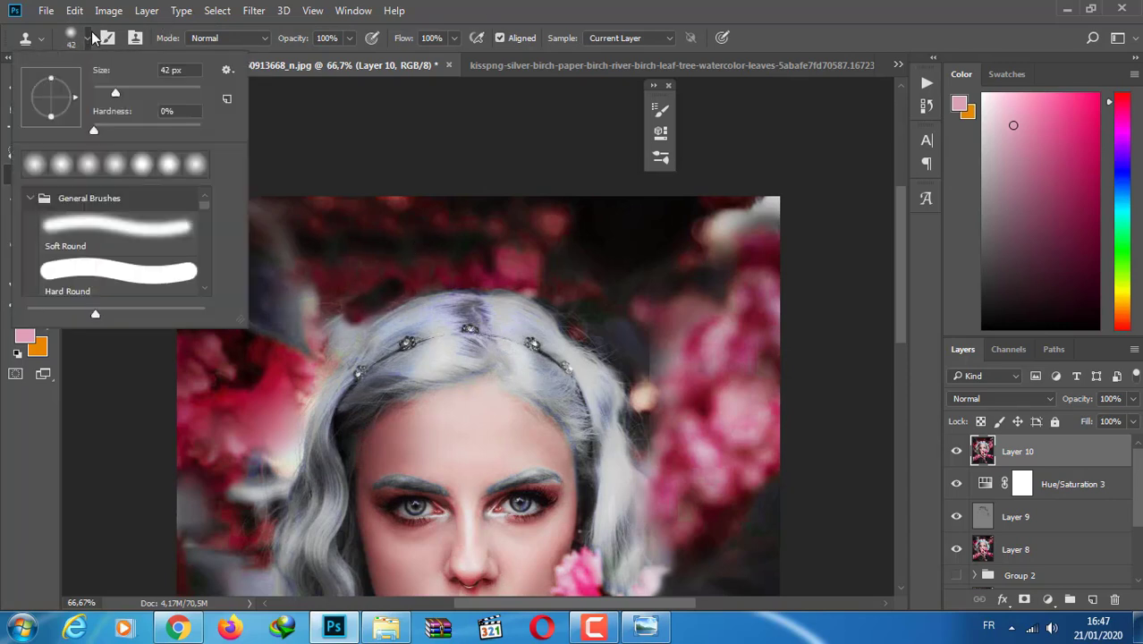
key("Escape")
key("ctrl+z")
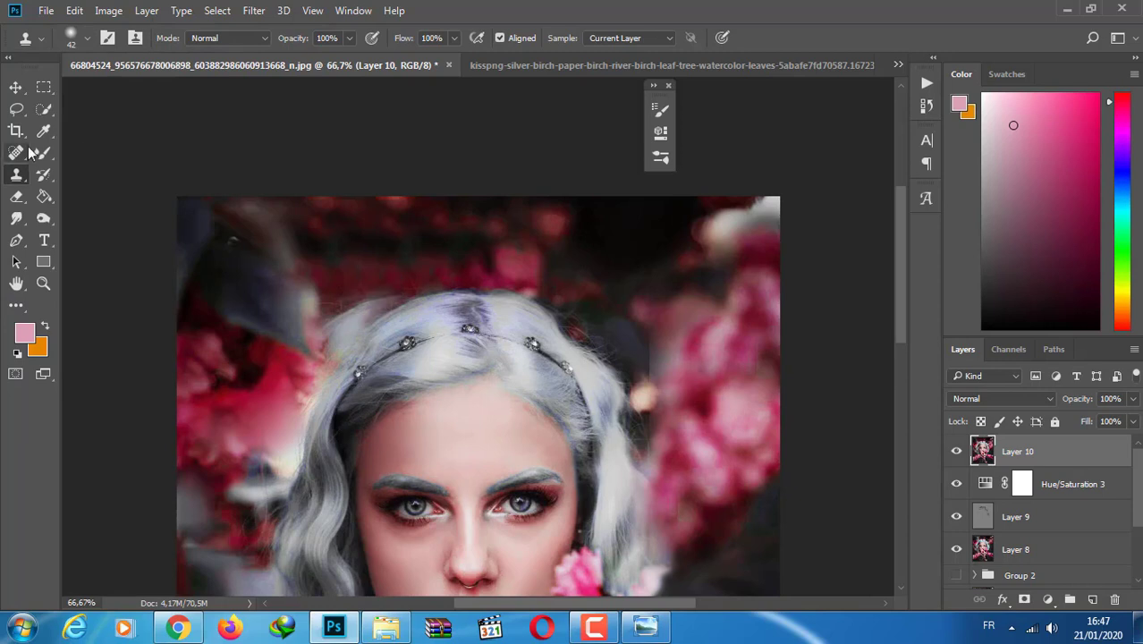
left_click(87, 39)
left_click(86, 40)
left_click_drag(114, 92, 101, 92)
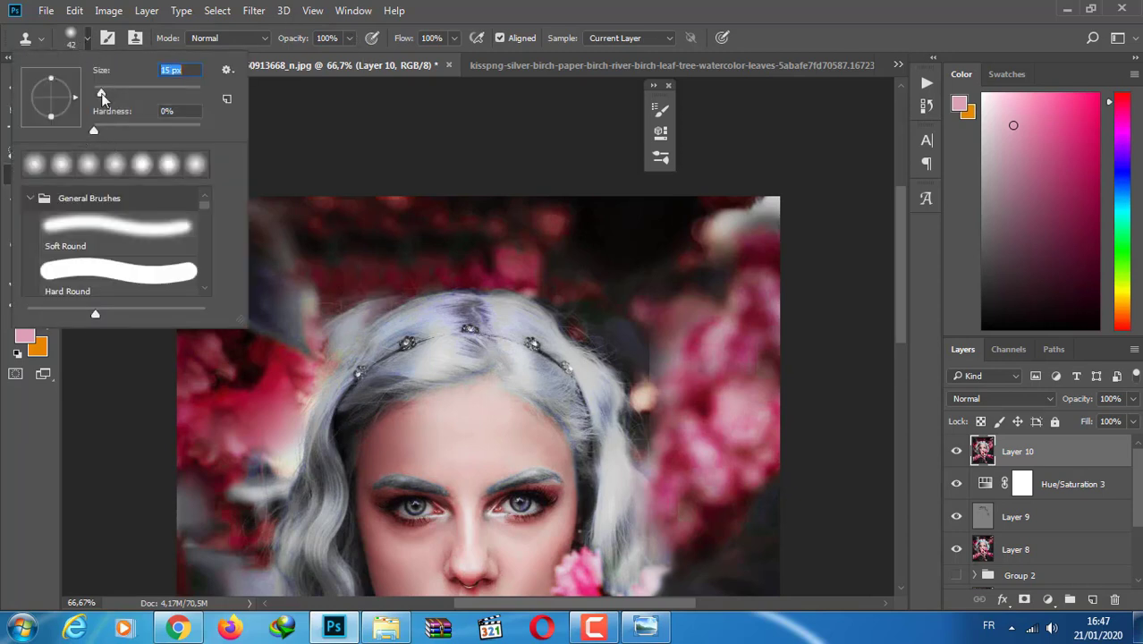
type("48")
key("Return")
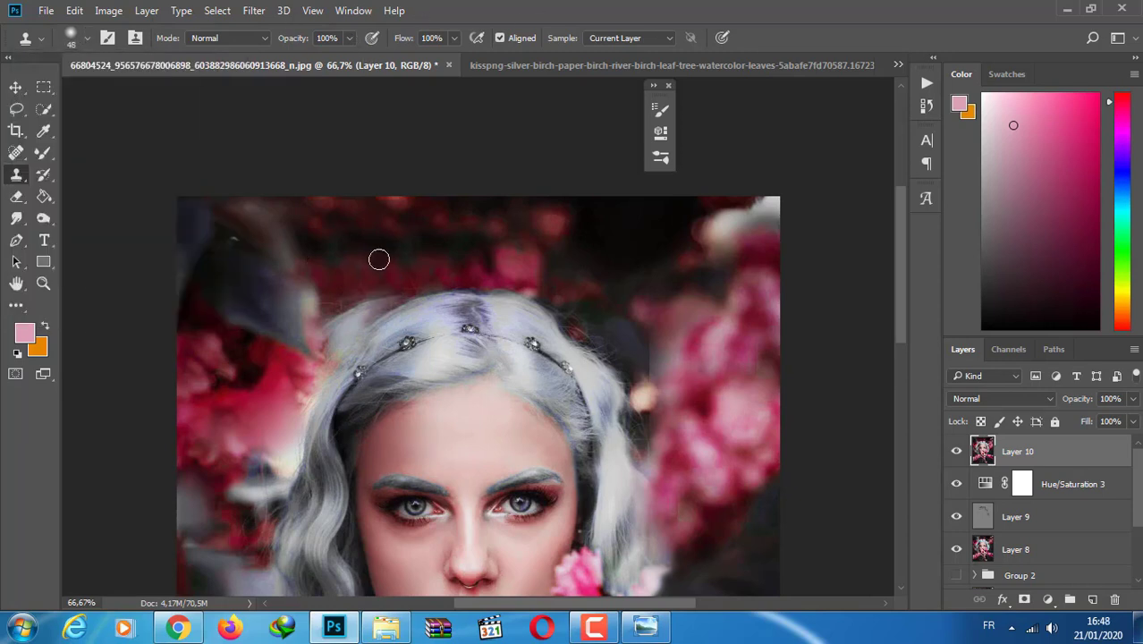
left_click_drag(352, 40, 312, 56)
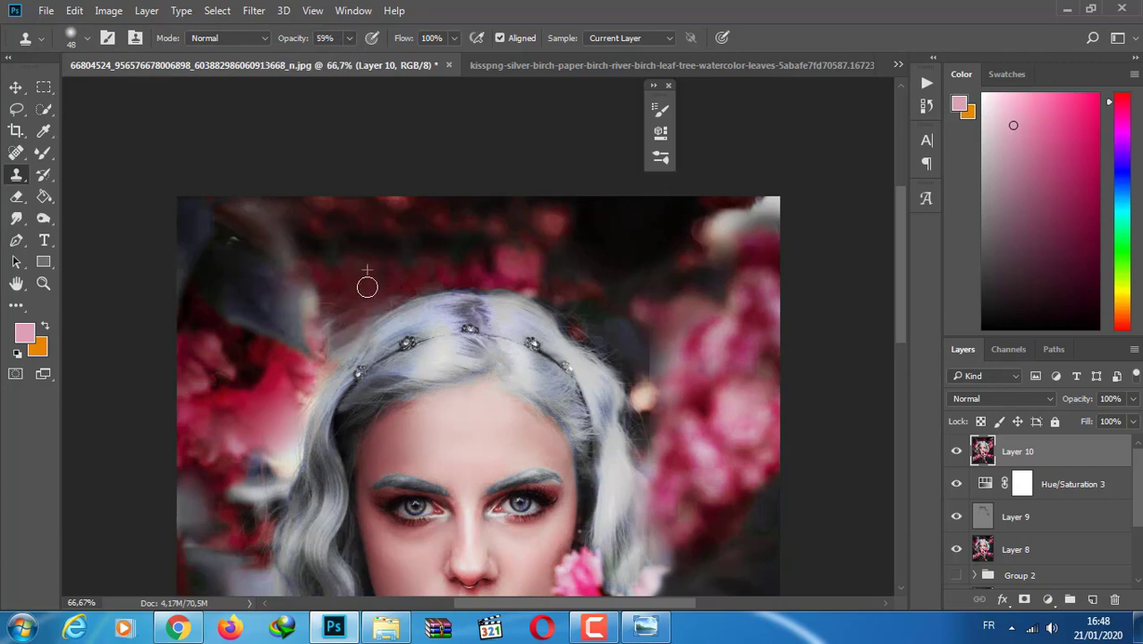
mouse_move(377, 296)
left_mouse_down()
mouse_move(326, 326)
mouse_move(312, 281)
left_mouse_up()
Smear the top-right backdrop darker, clone along the top and right hair edges, and group the layers into Group 3
left_click(47, 153)
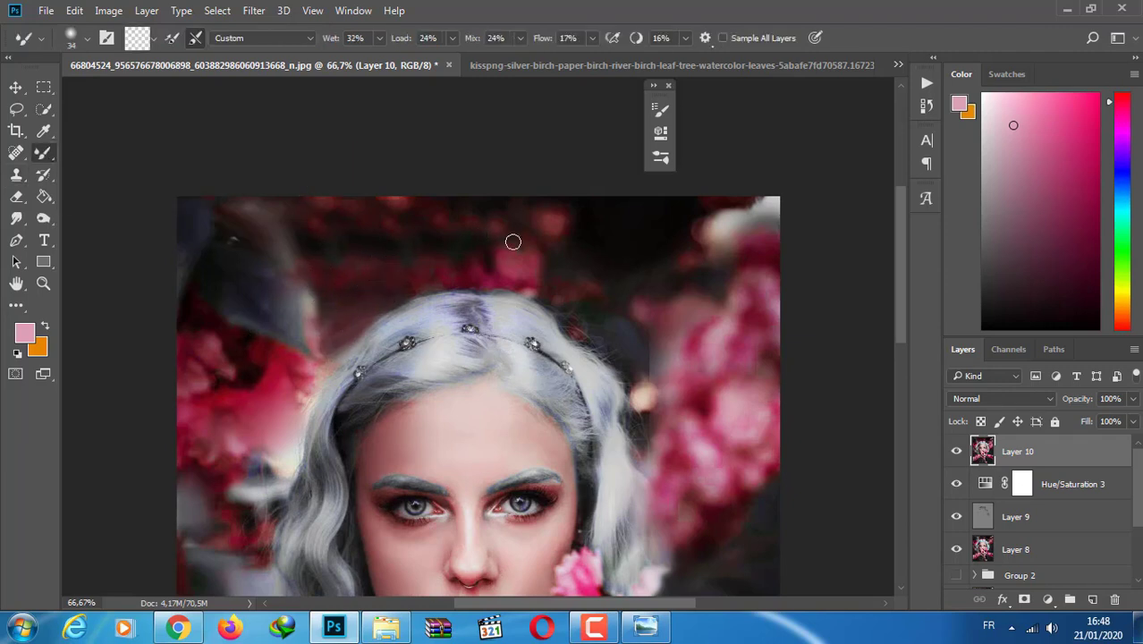
left_click_drag(720, 197, 675, 255)
left_click(16, 174)
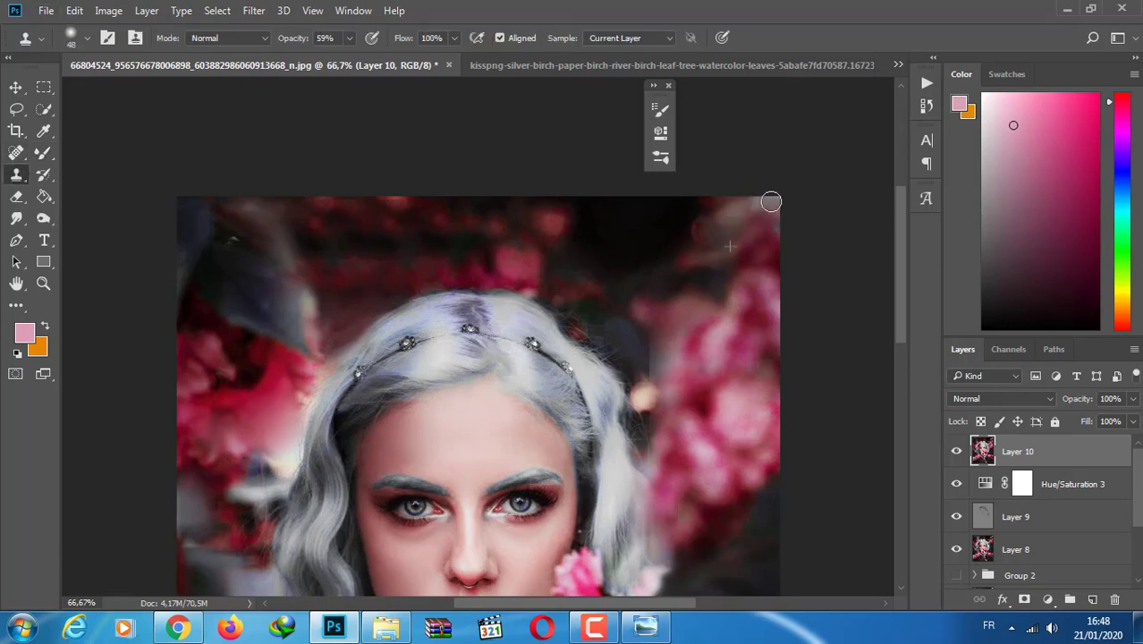
key("ctrl+minus")
key("ctrl+minus")
key("ctrl+minus")
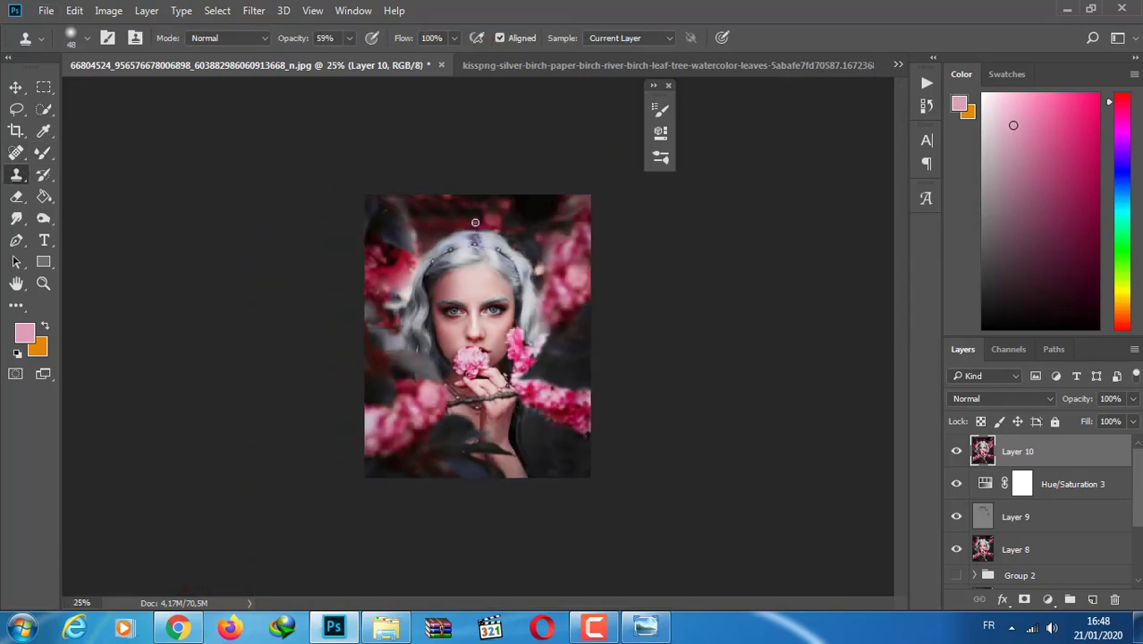
key("ctrl+plus")
key("ctrl+plus")
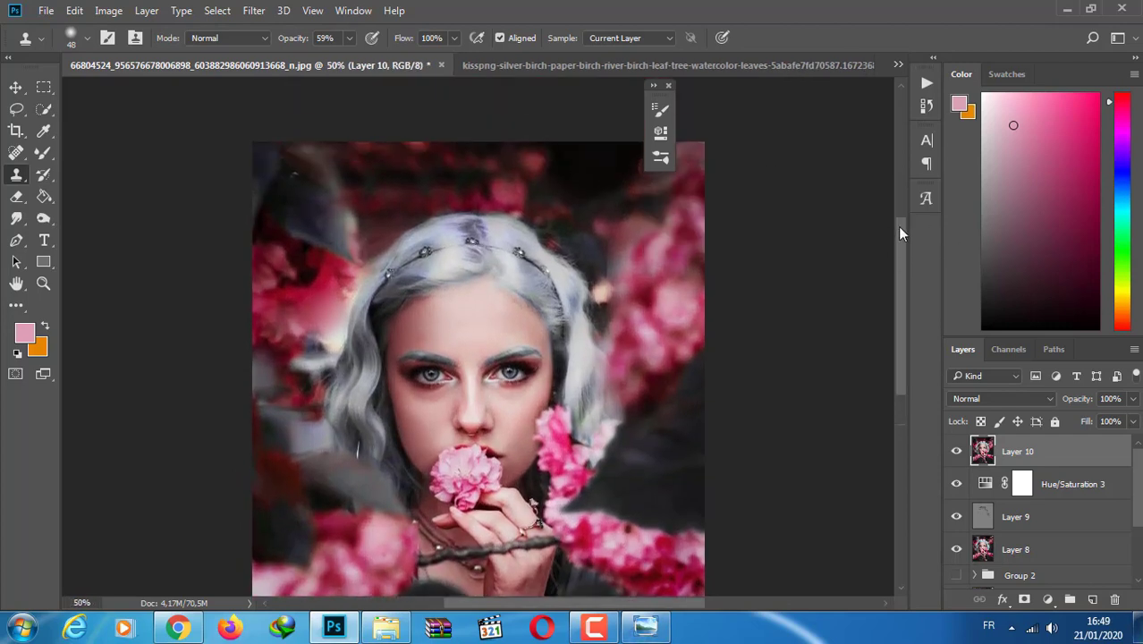
key("ctrl+plus")
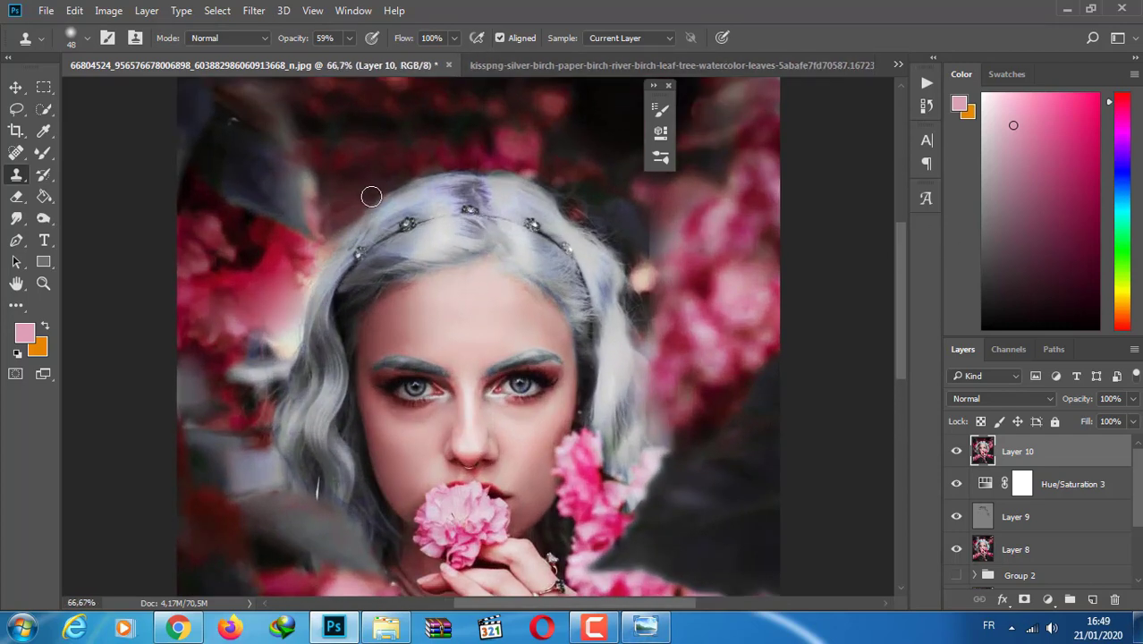
left_click_drag(371, 196, 284, 293)
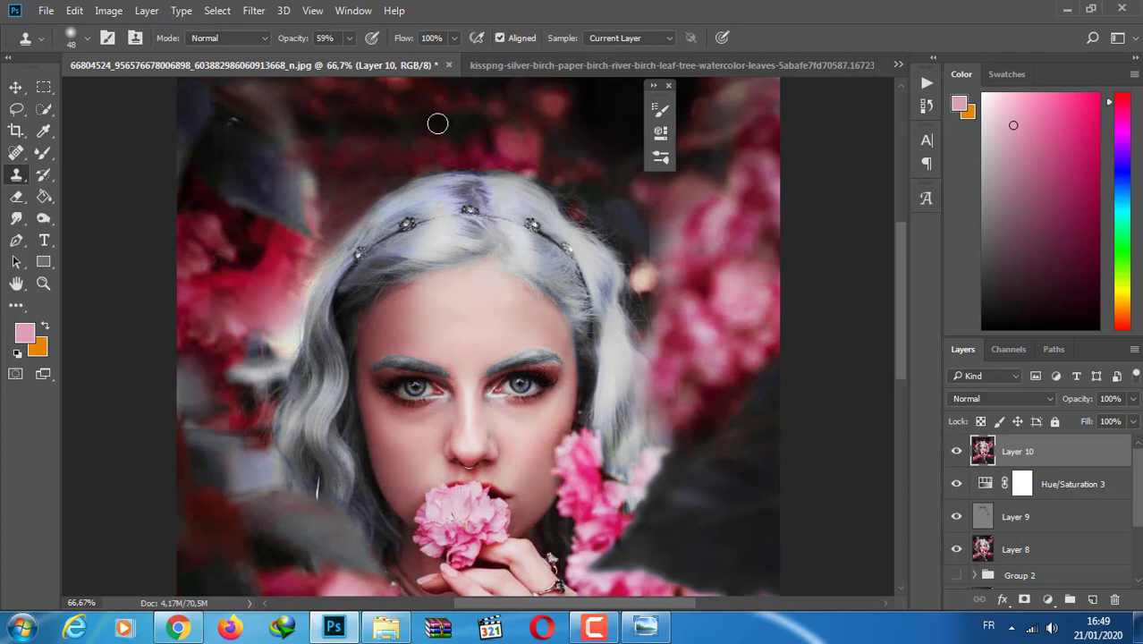
left_click_drag(566, 168, 591, 215)
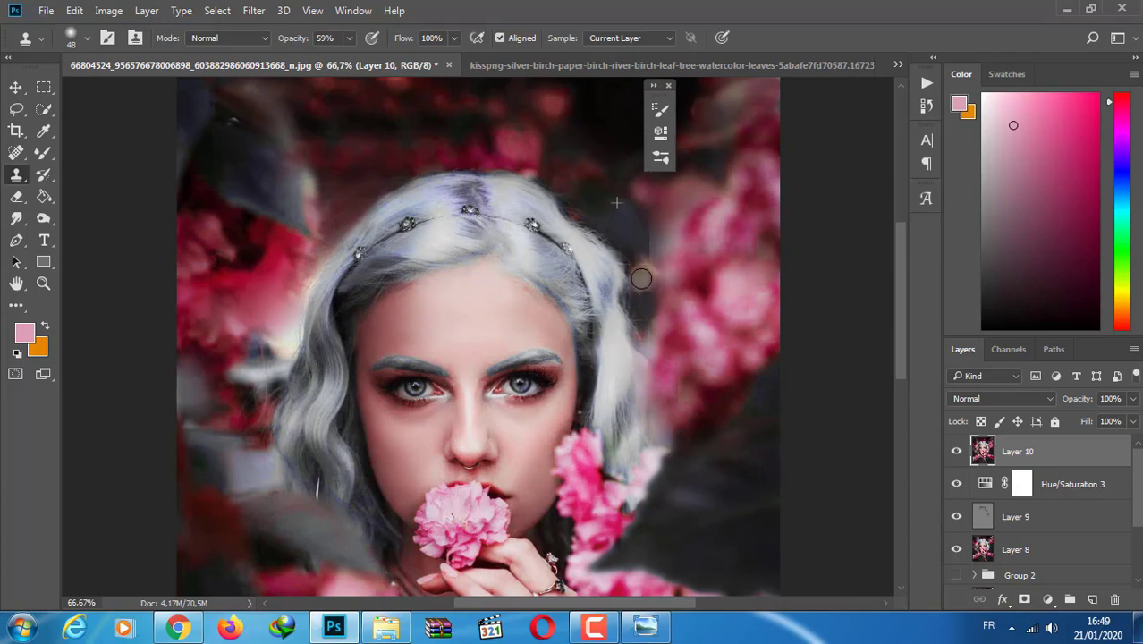
key("ctrl+minus")
key("ctrl+minus")
key("ctrl+minus")
key("ctrl+plus")
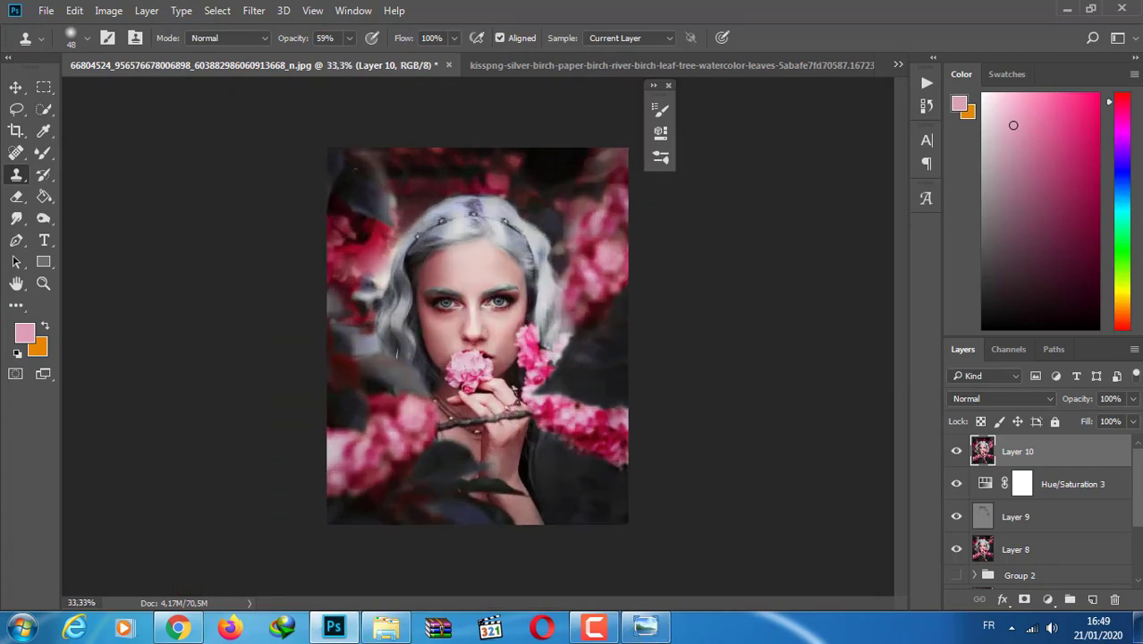
left_click(1086, 504)
key("ctrl+g")
Hide Group 3 and toggle Layer 10 to compare before and after
scroll(1075, 468, "down", 1)
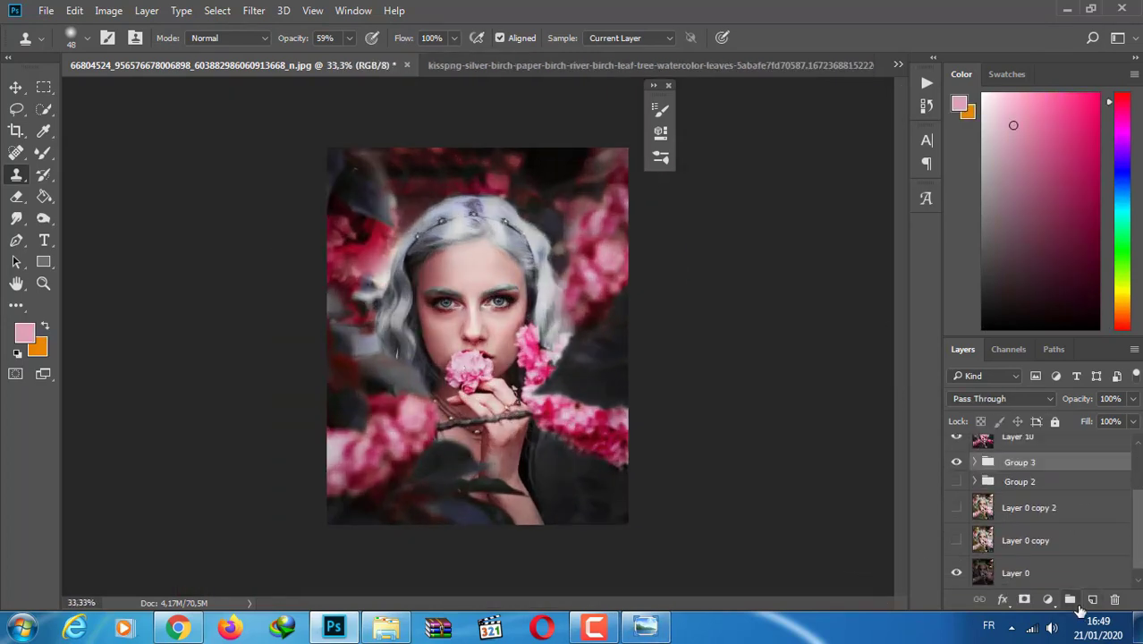
left_click(957, 461)
left_click(956, 440)
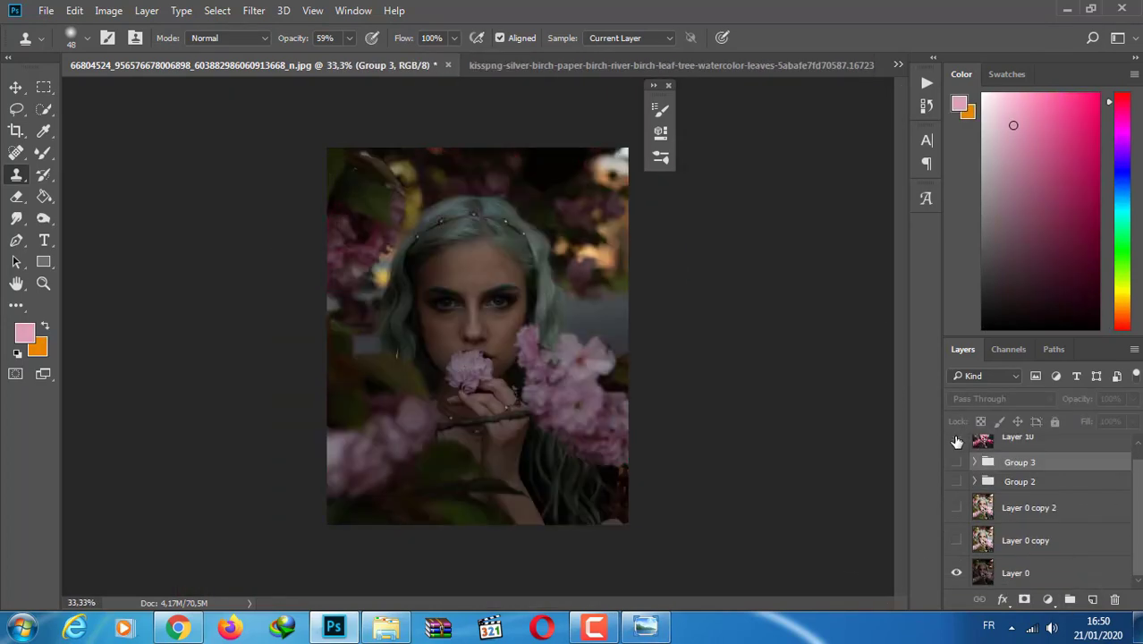
key("ctrl+plus")
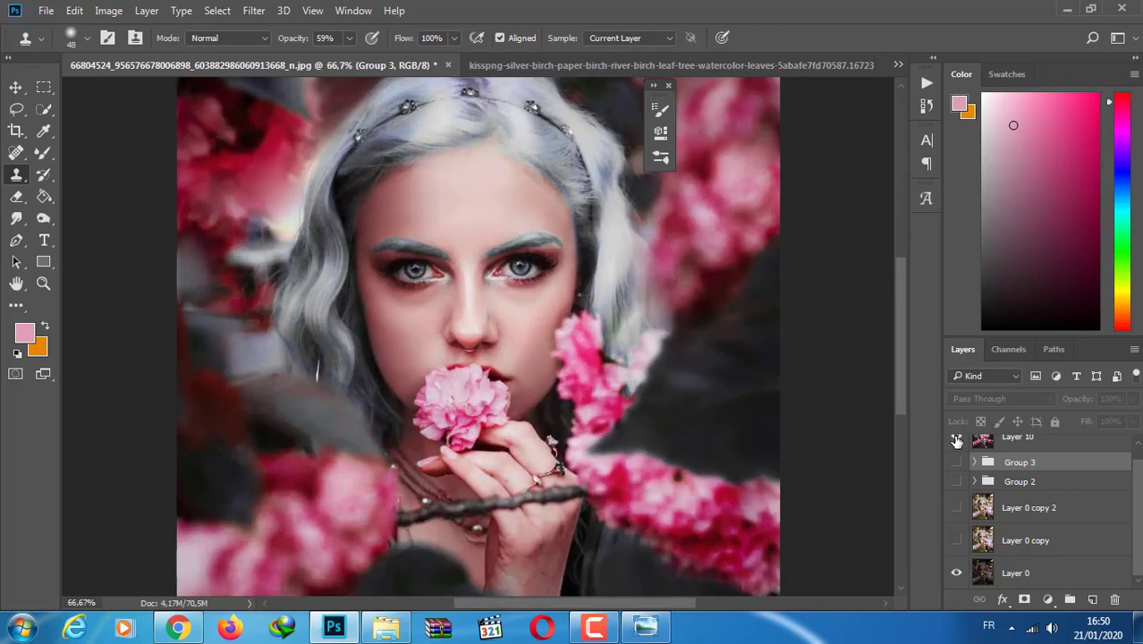
key("ctrl+minus")
Clone-stamp over the blurred flowers left of the face on Layer 10 with a 108 px brush
right_click(275, 265)
left_click(1022, 446)
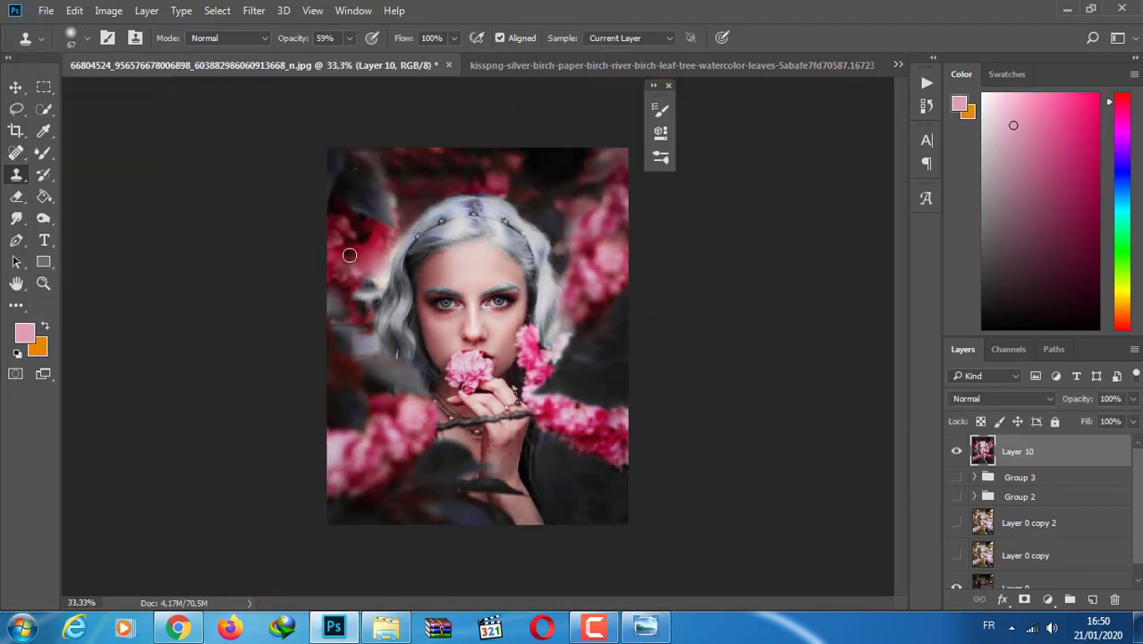
right_click(348, 257)
left_click_drag(359, 256, 361, 332)
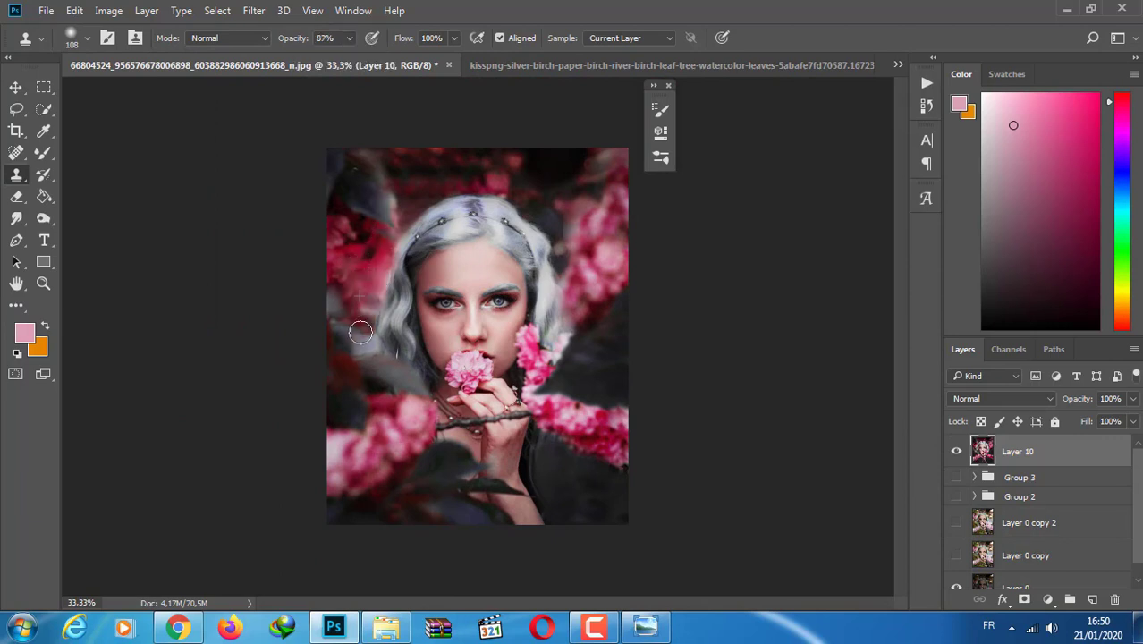
Switch to the Mixer Brush at 77 px size
left_click(42, 152)
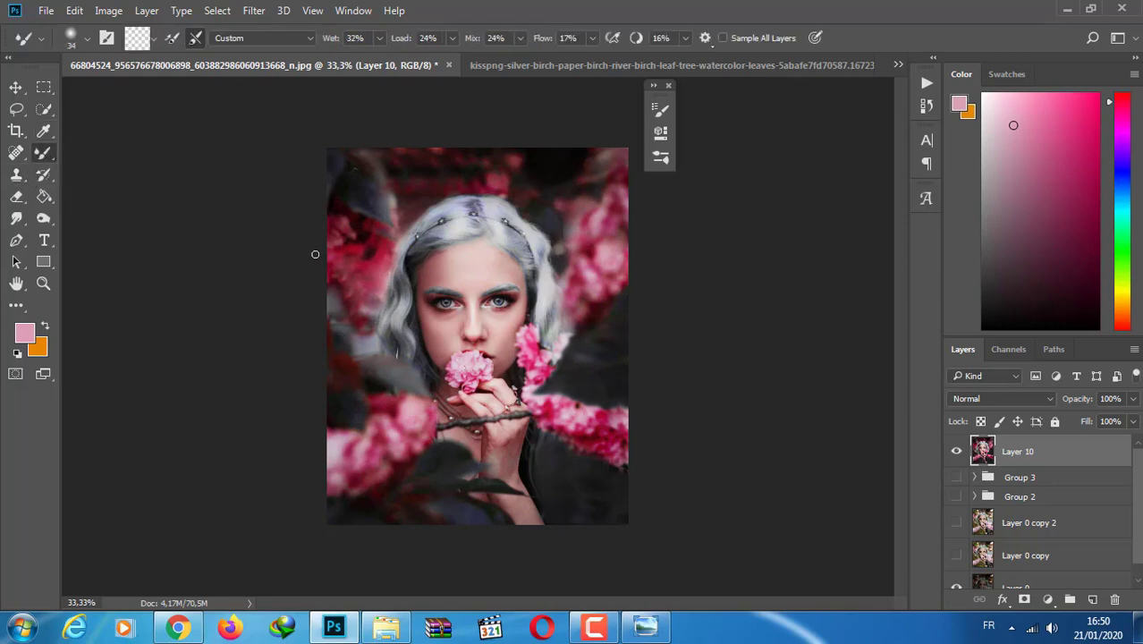
left_click(87, 38)
left_click_drag(98, 87, 134, 86)
left_click(347, 299)
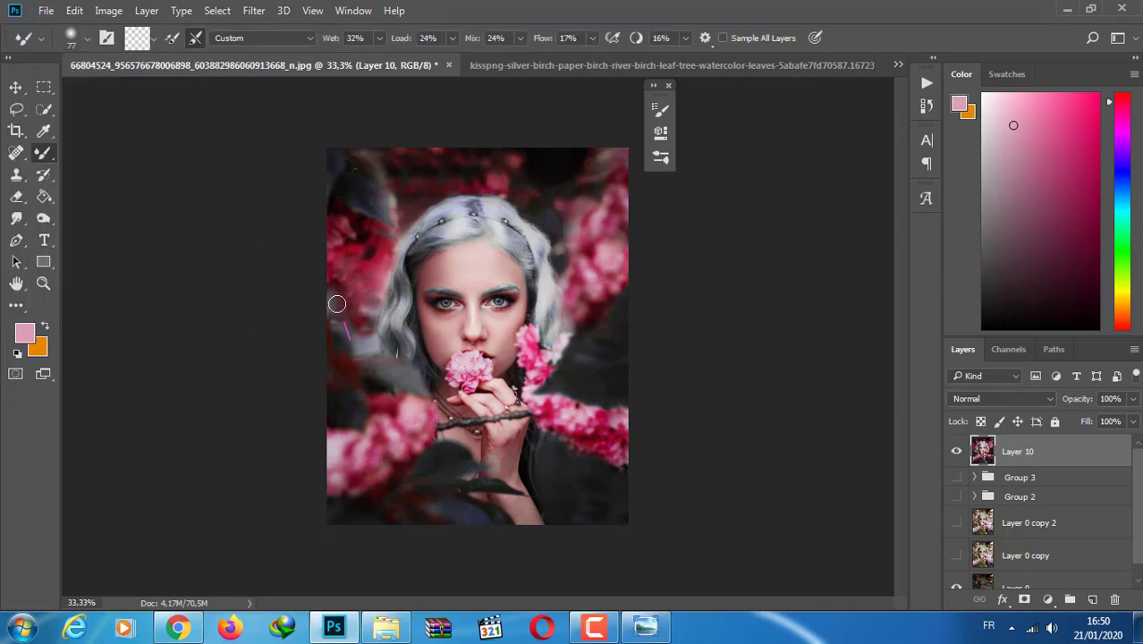